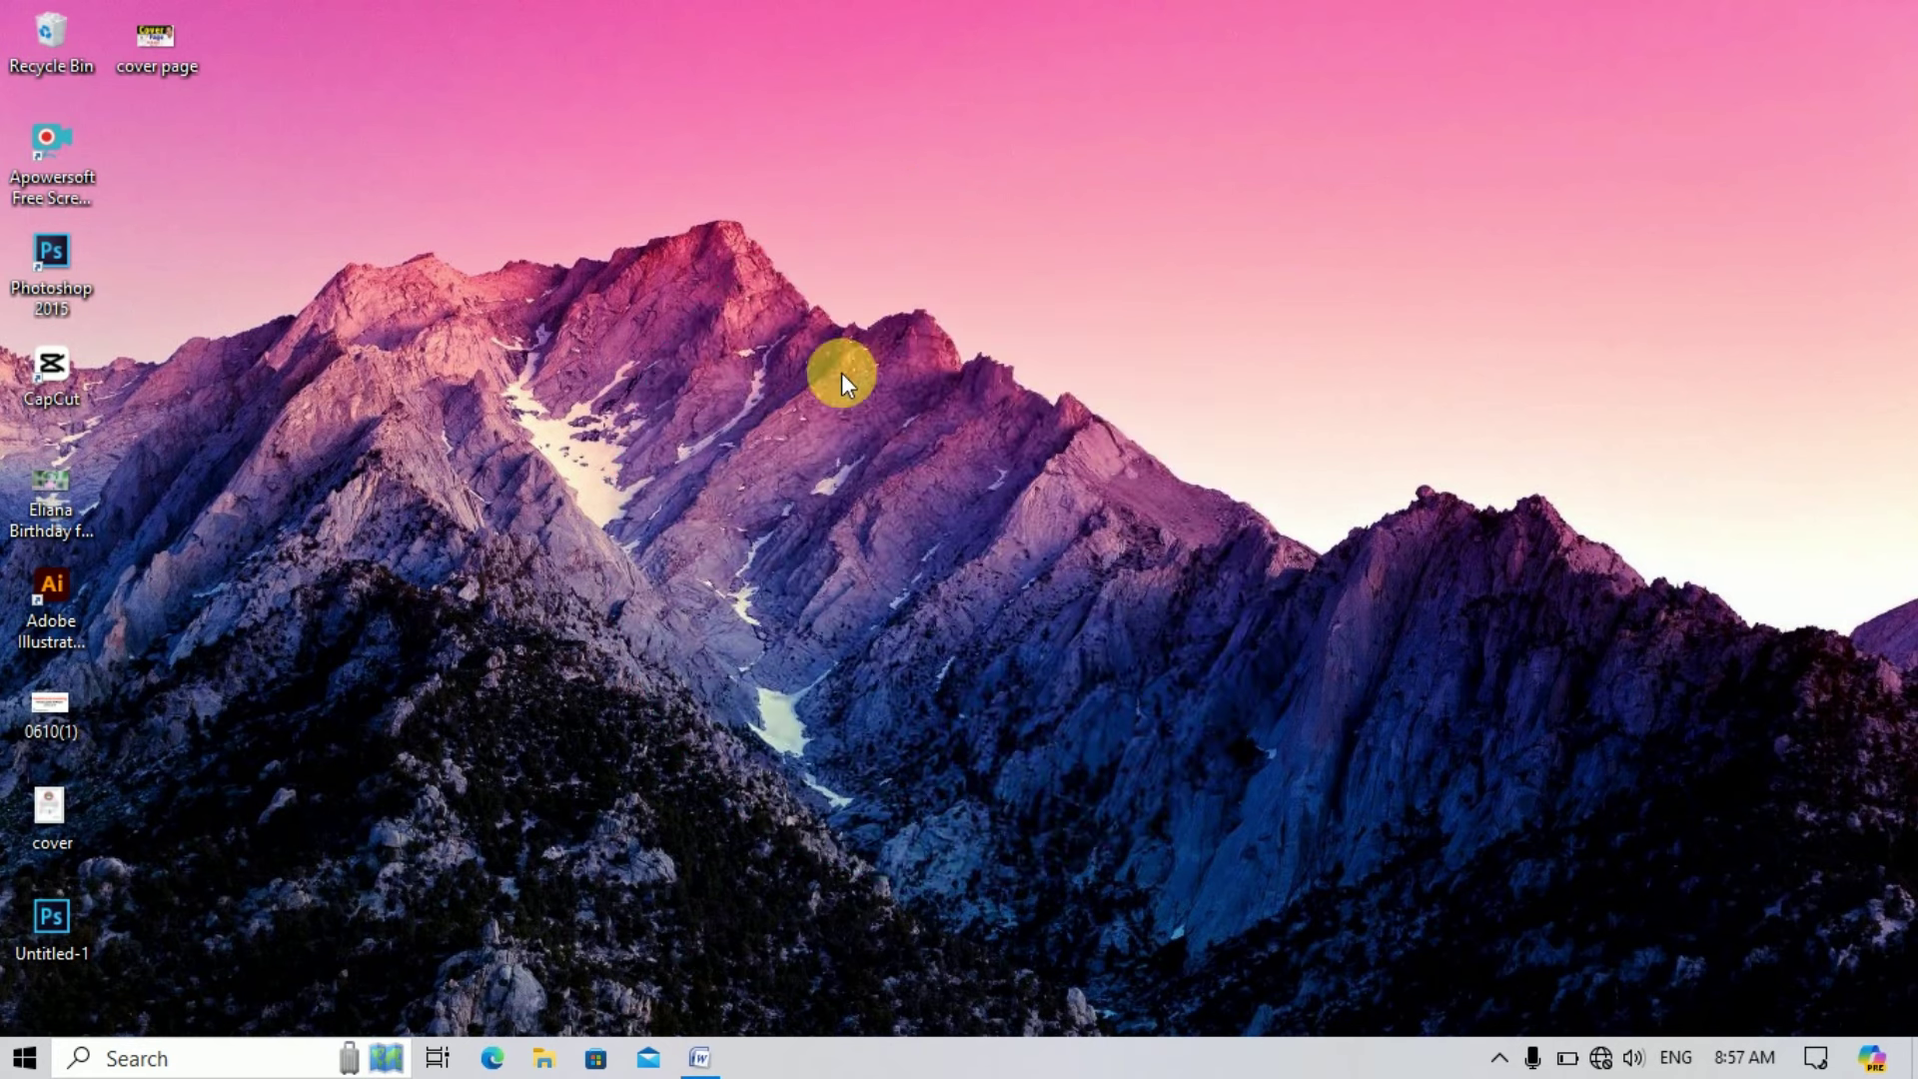
- Start Word with a blank document and make sure the ruler is shown
left_click(699, 1056)
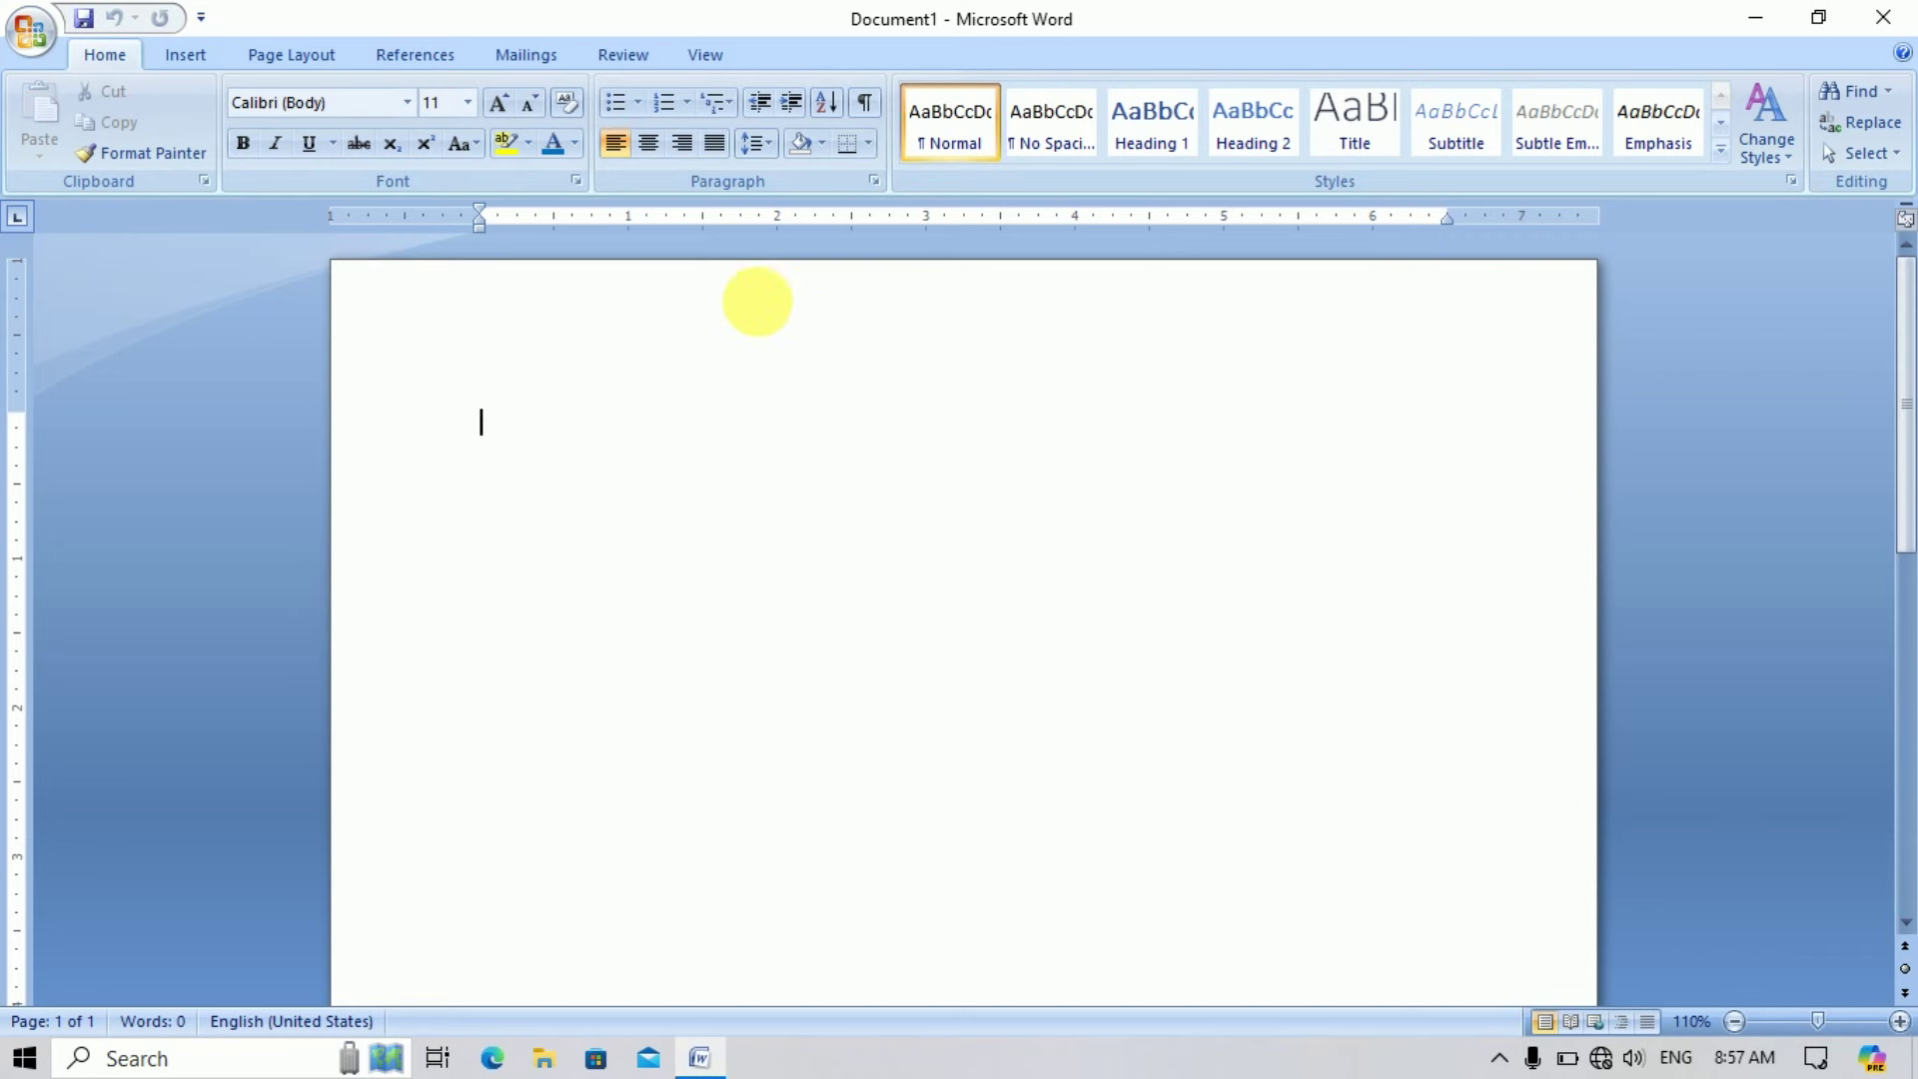
left_click(703, 56)
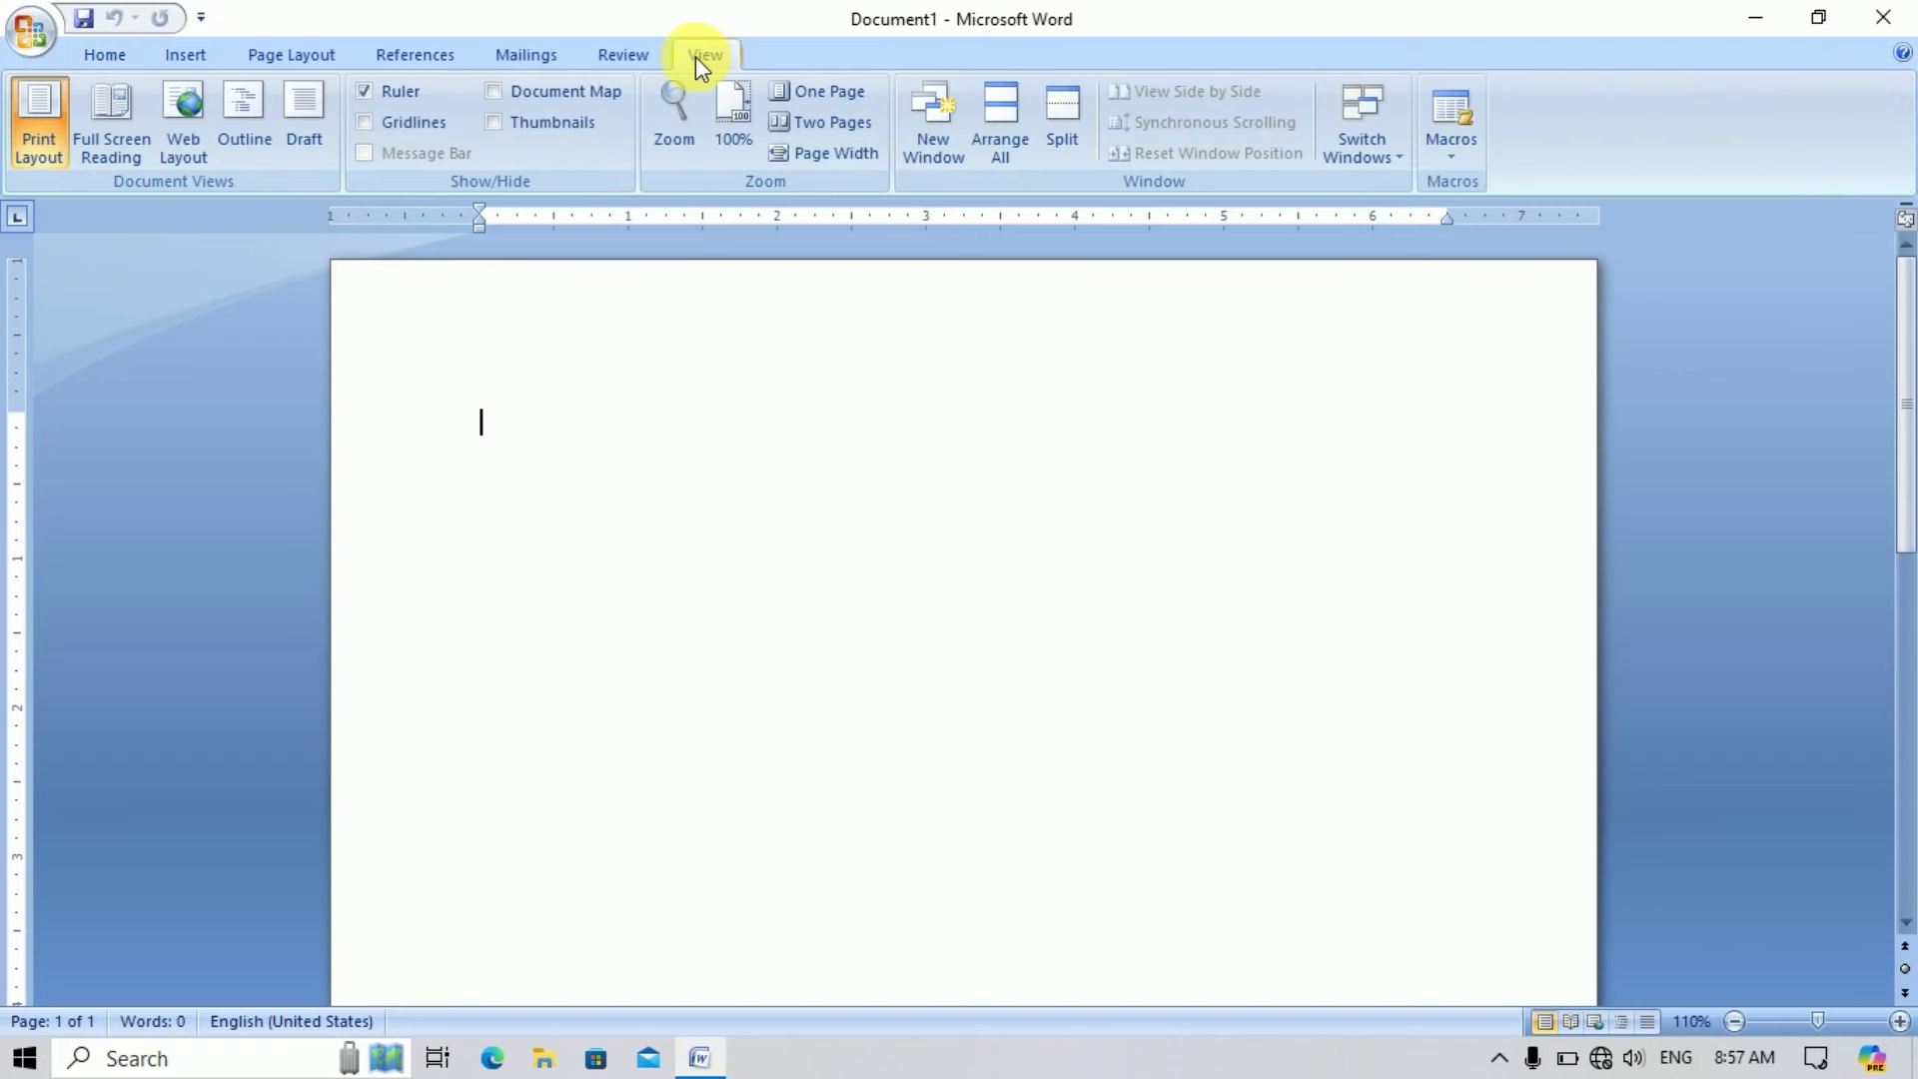
left_click(367, 99)
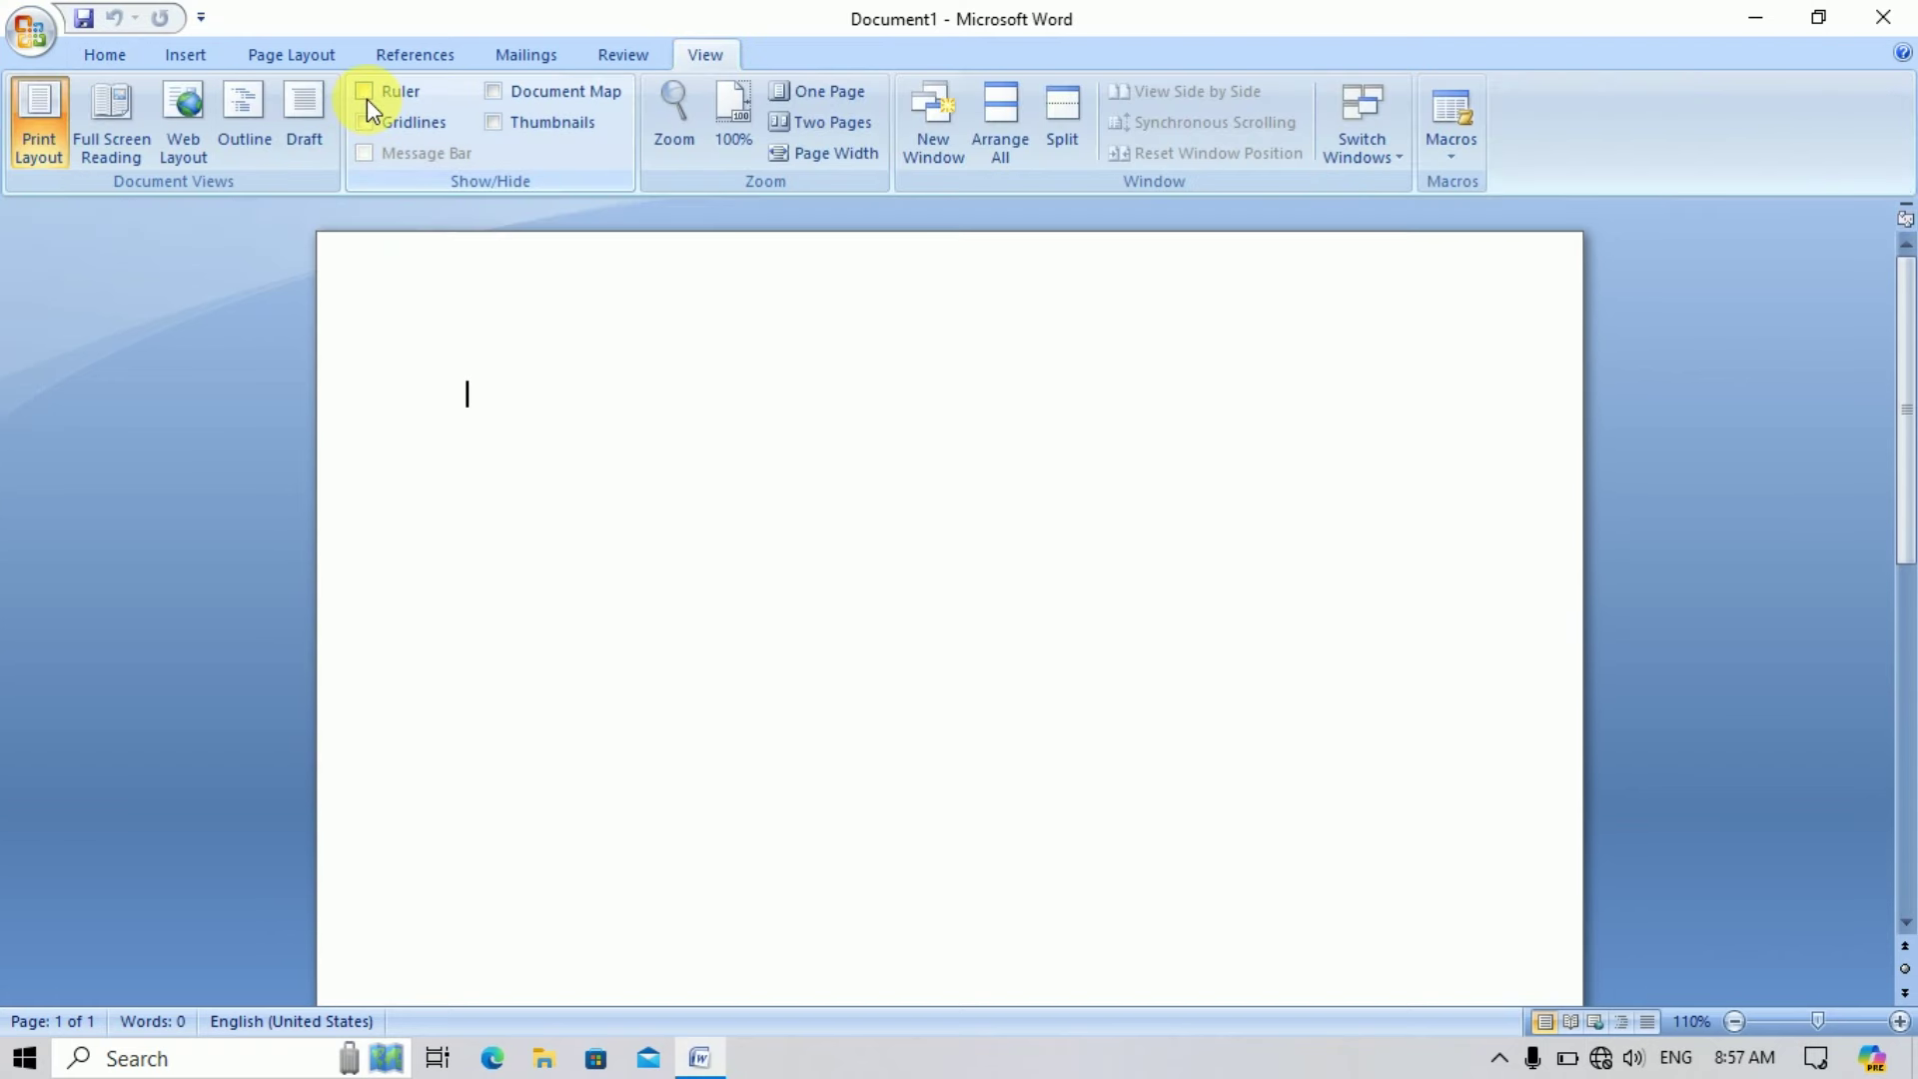
left_click(367, 99)
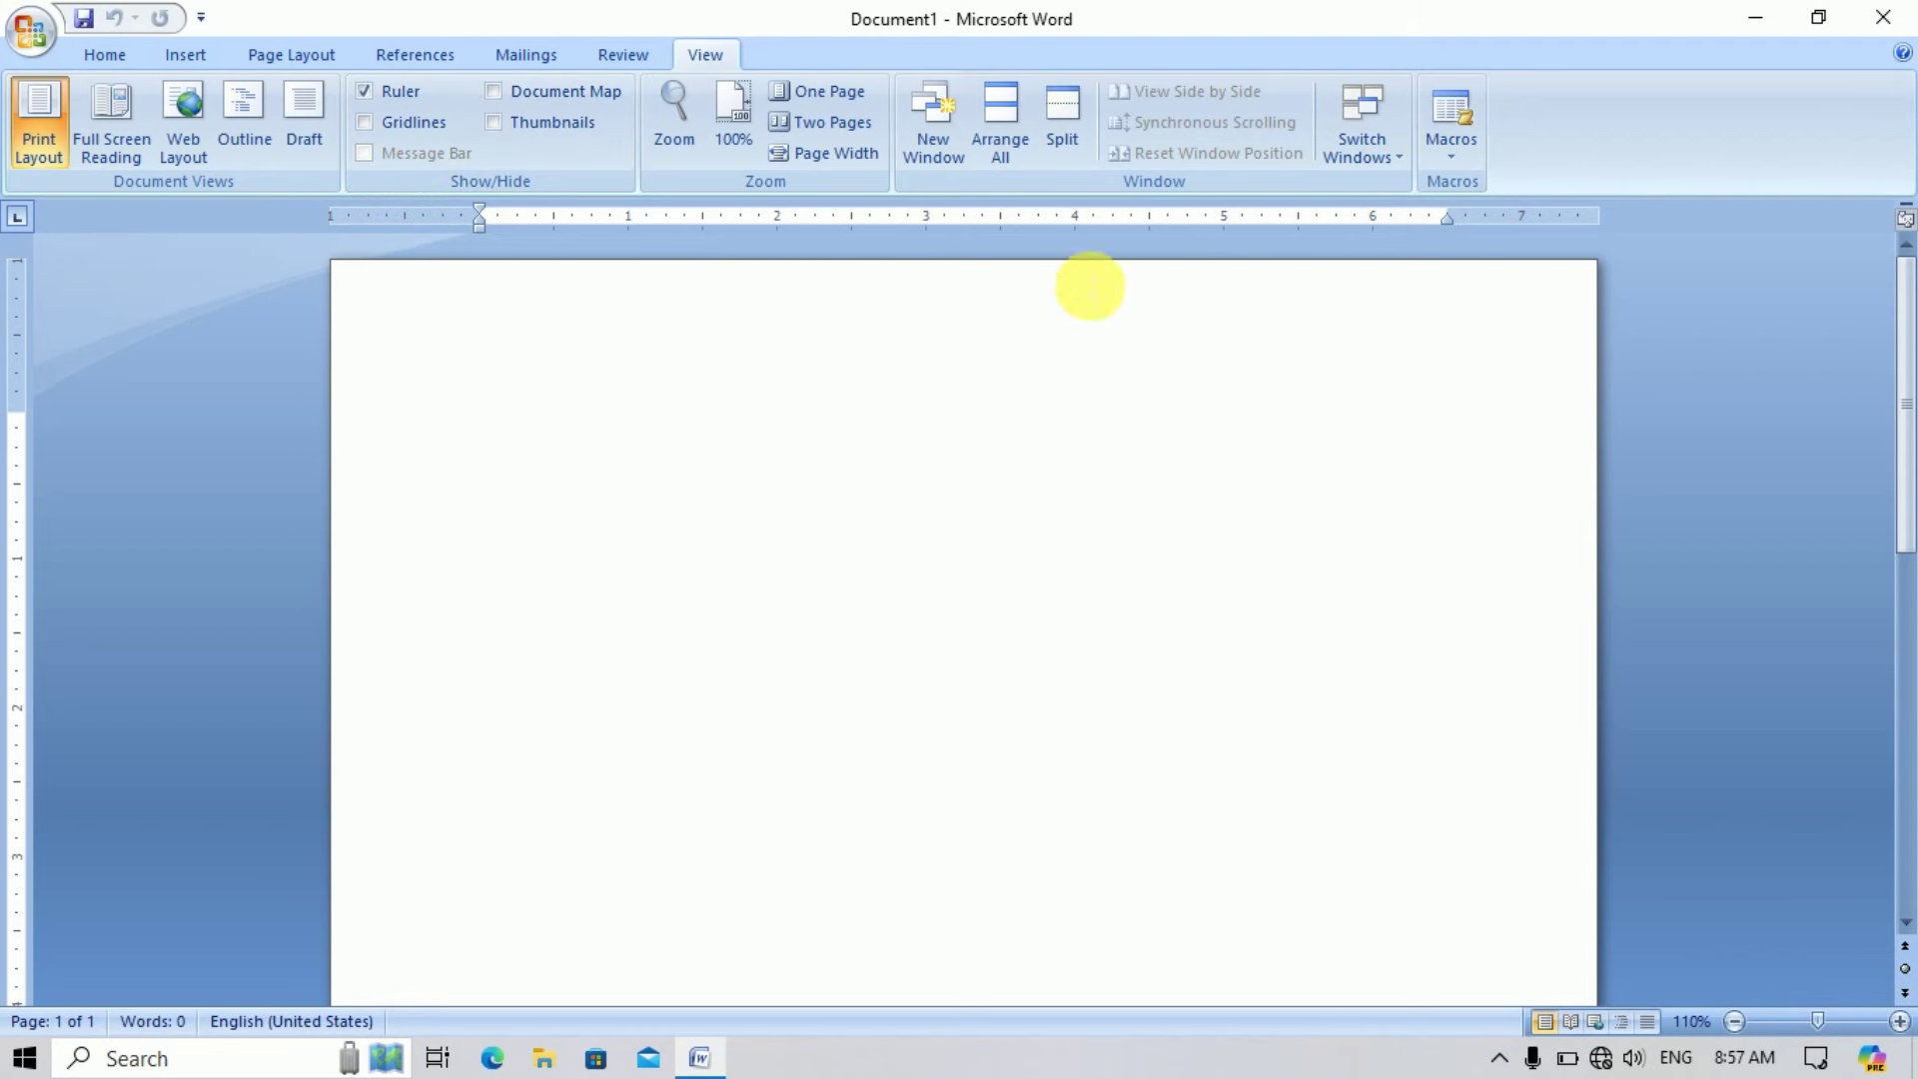
left_click(100, 57)
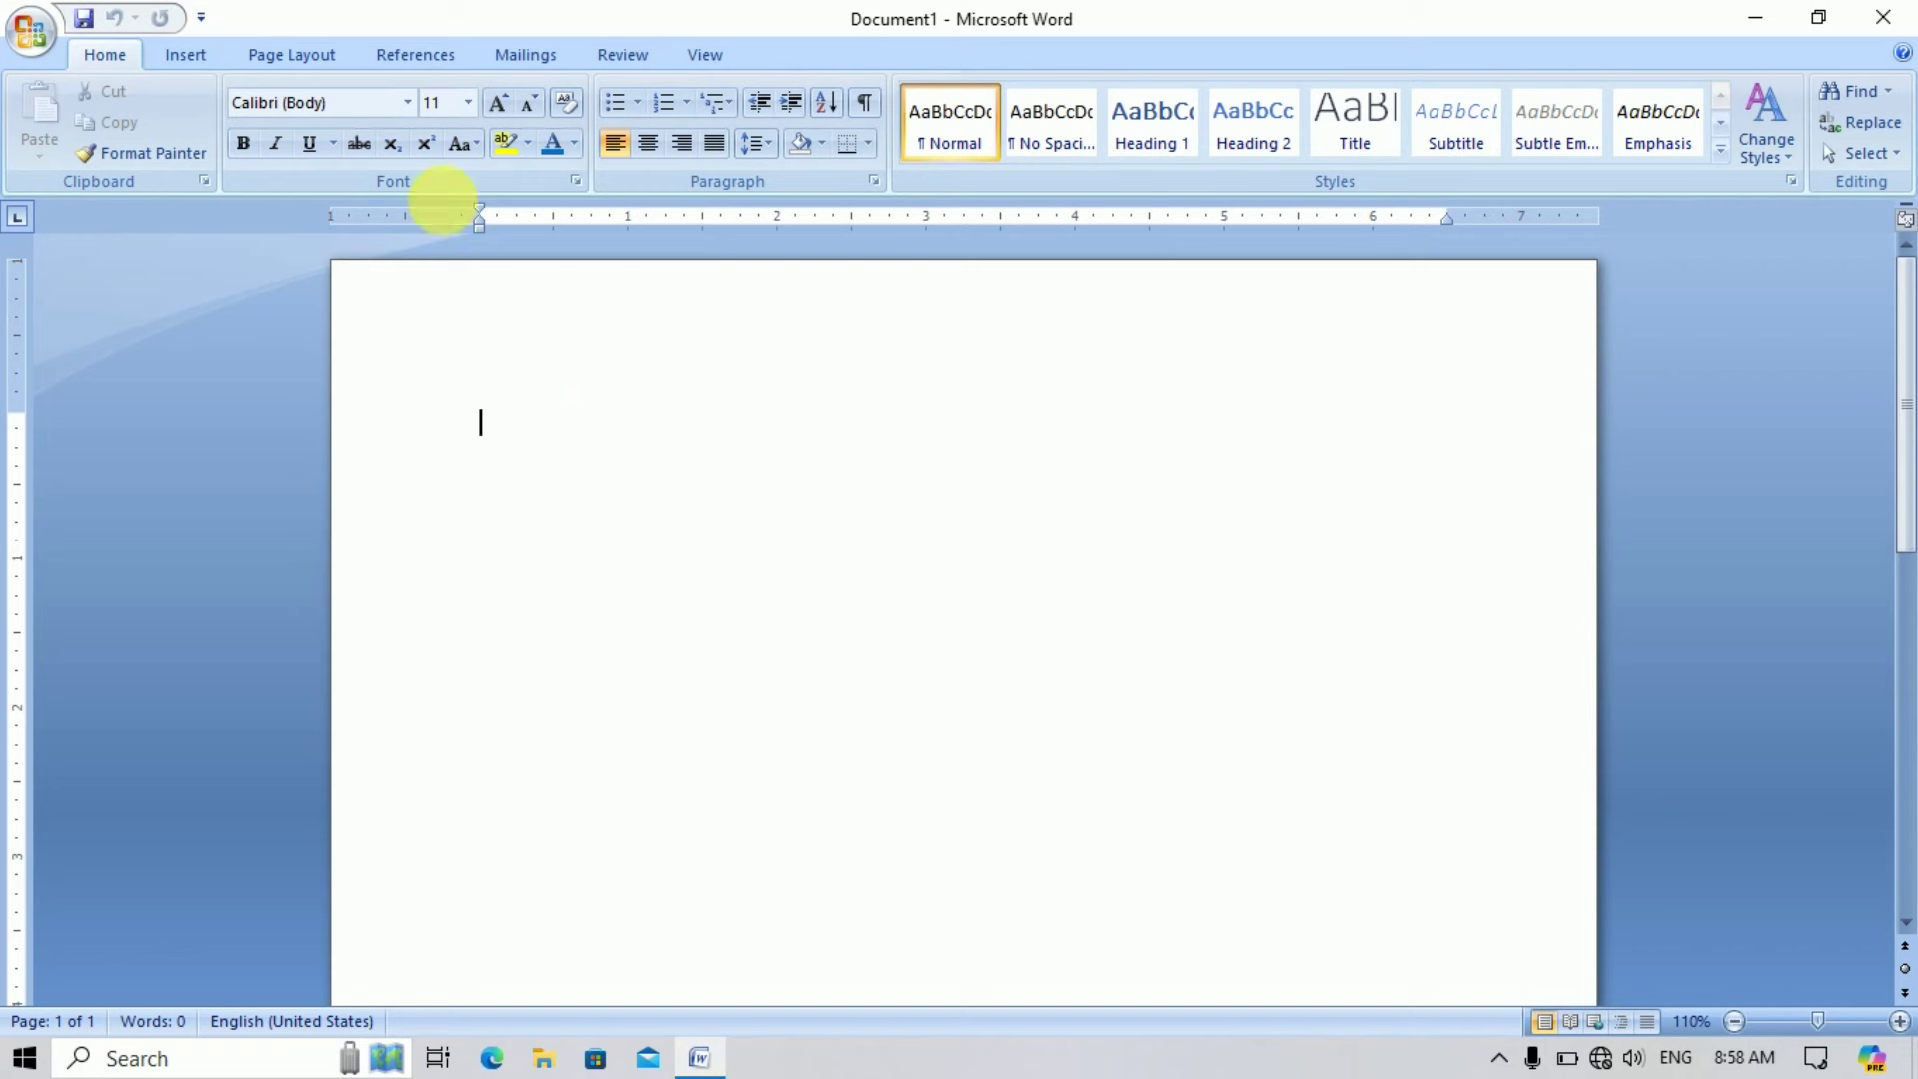
- Frame the page with a 21 pt Box art border of small yellow figures
left_click(295, 56)
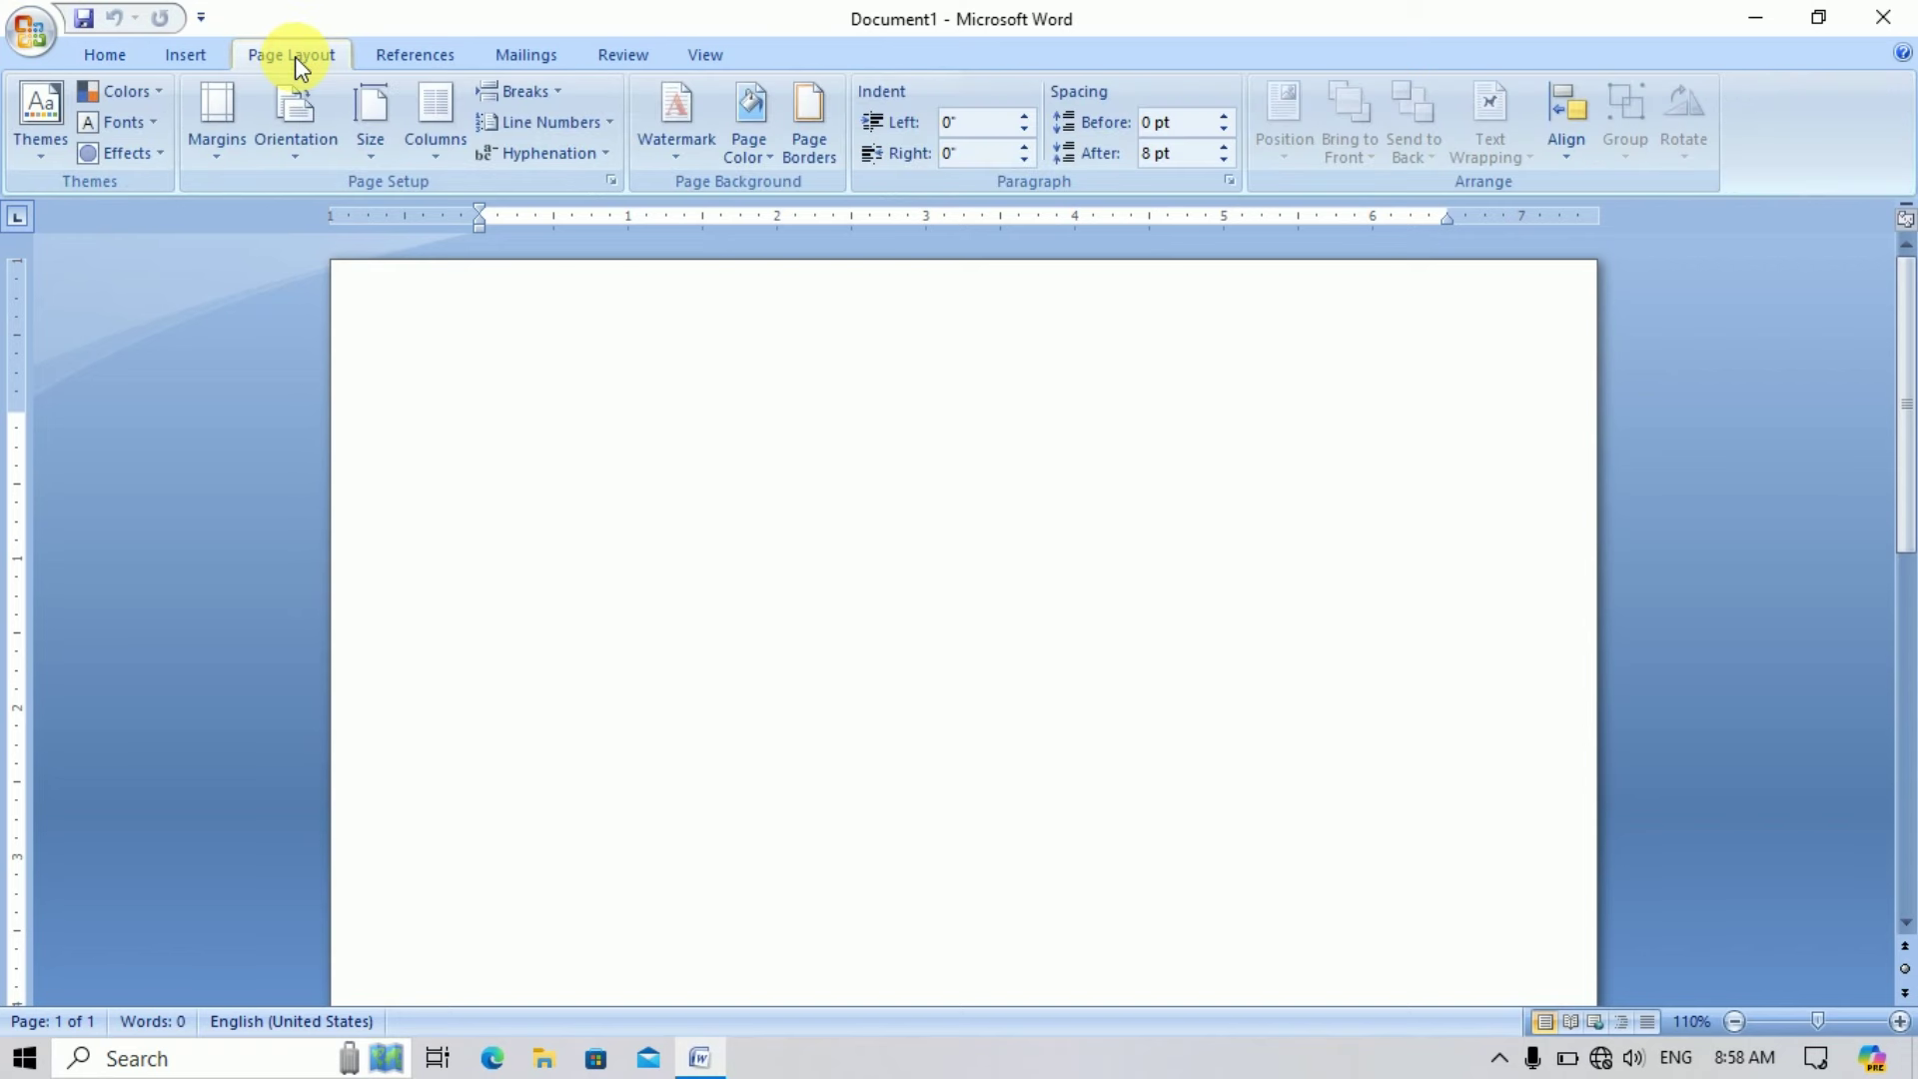
left_click(825, 171)
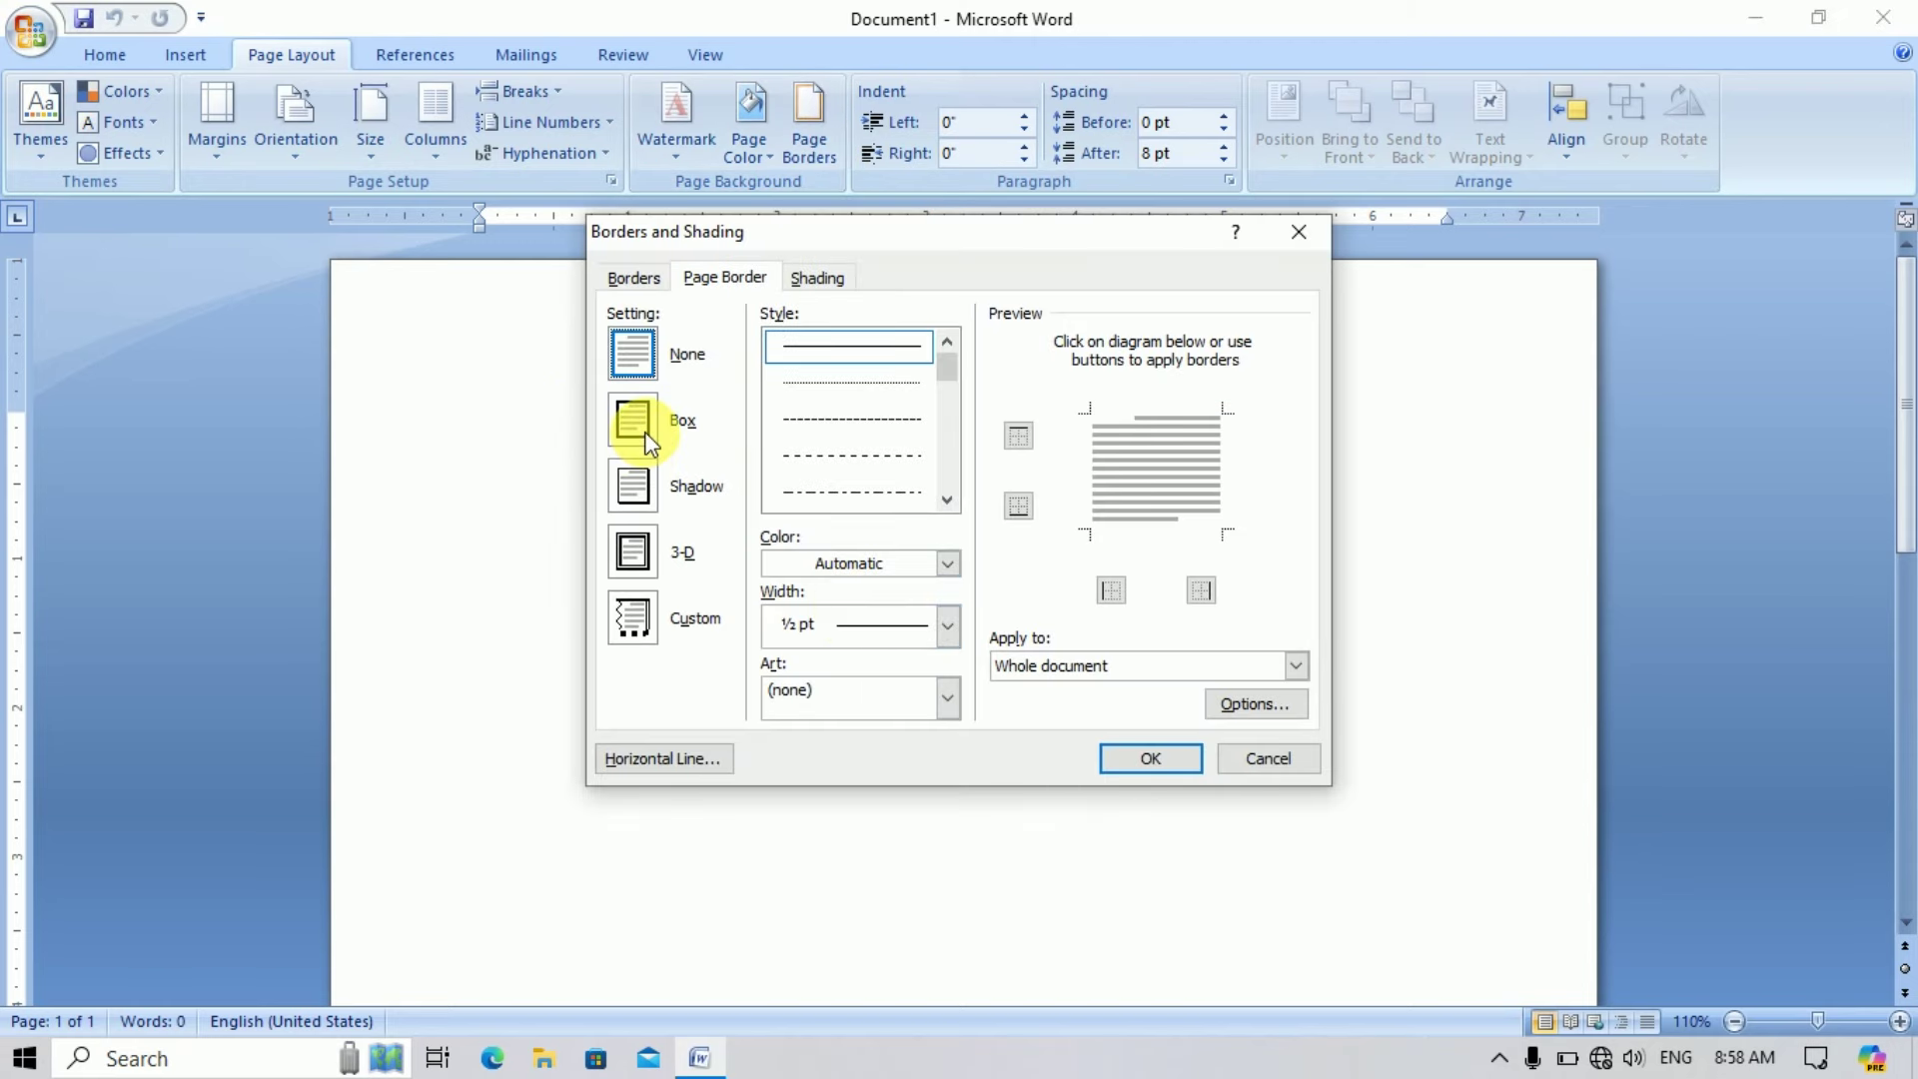
left_click(647, 439)
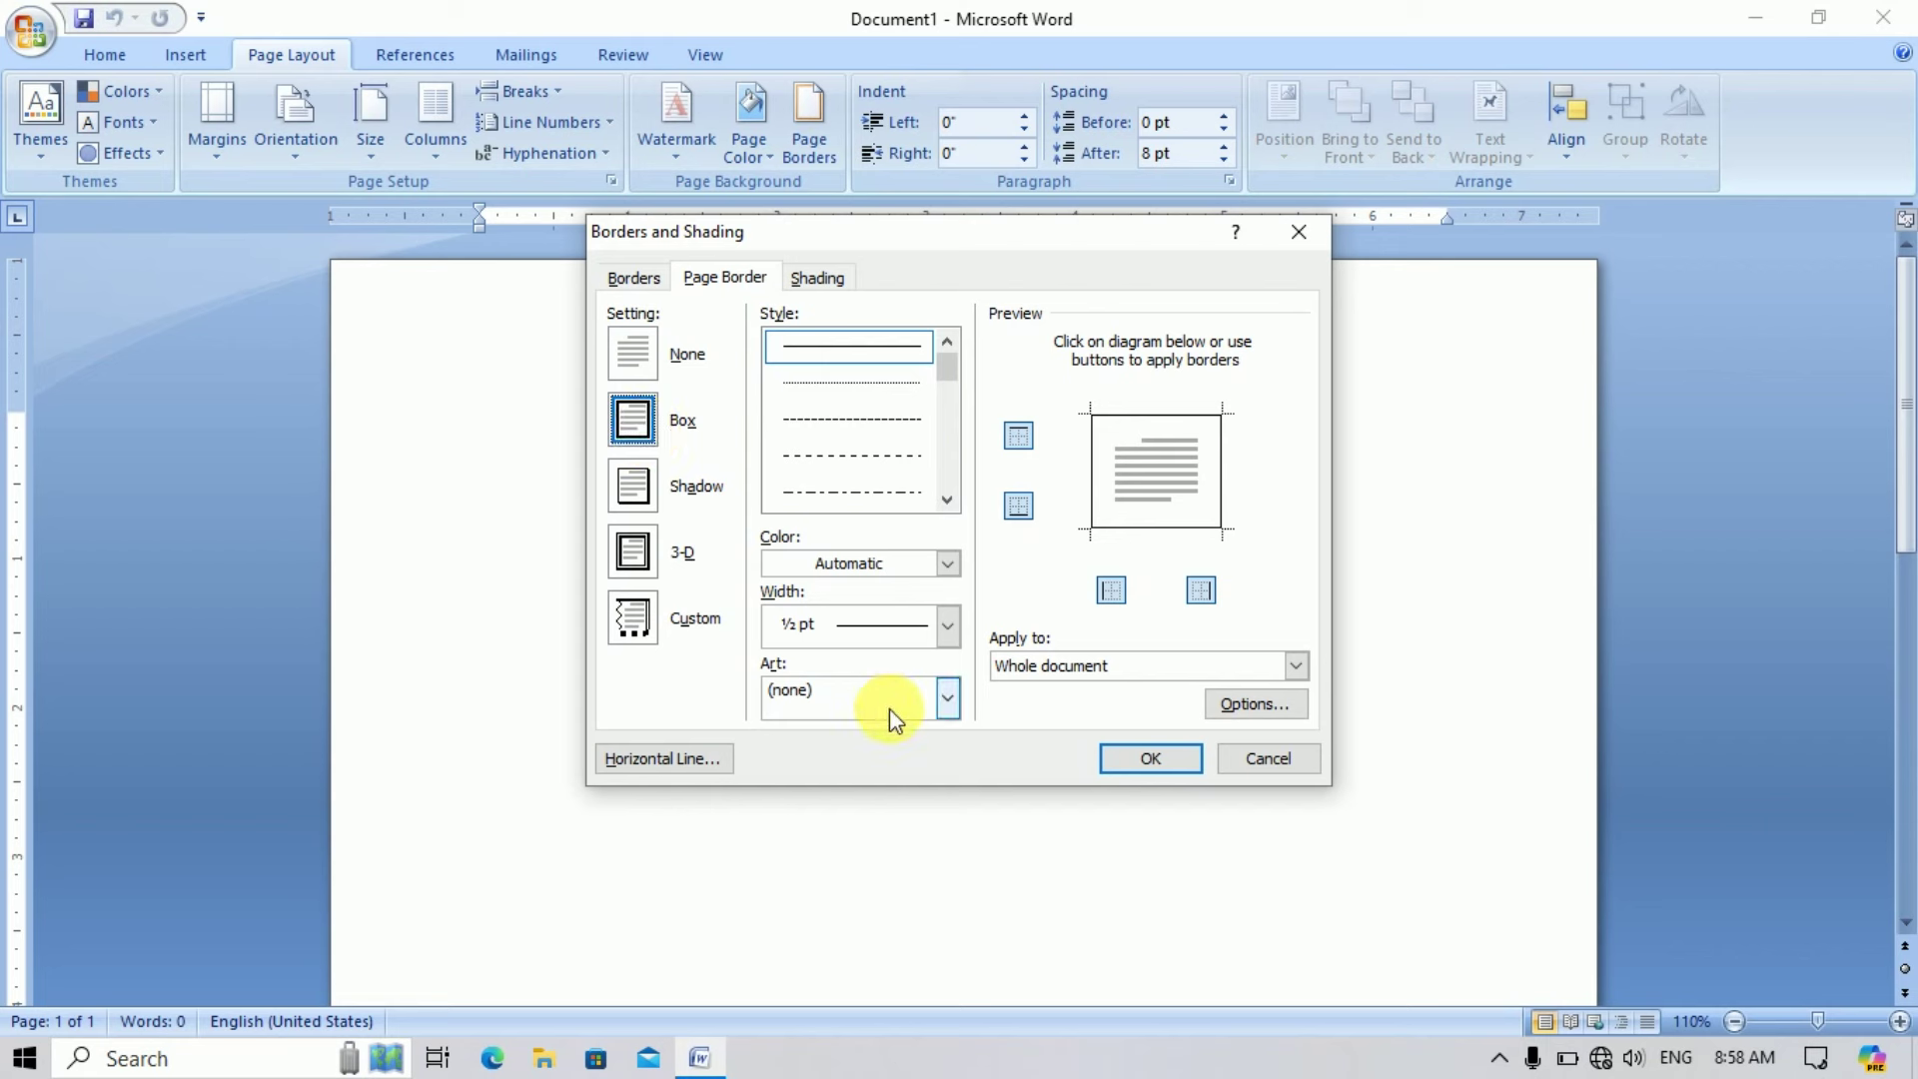
left_click(946, 699)
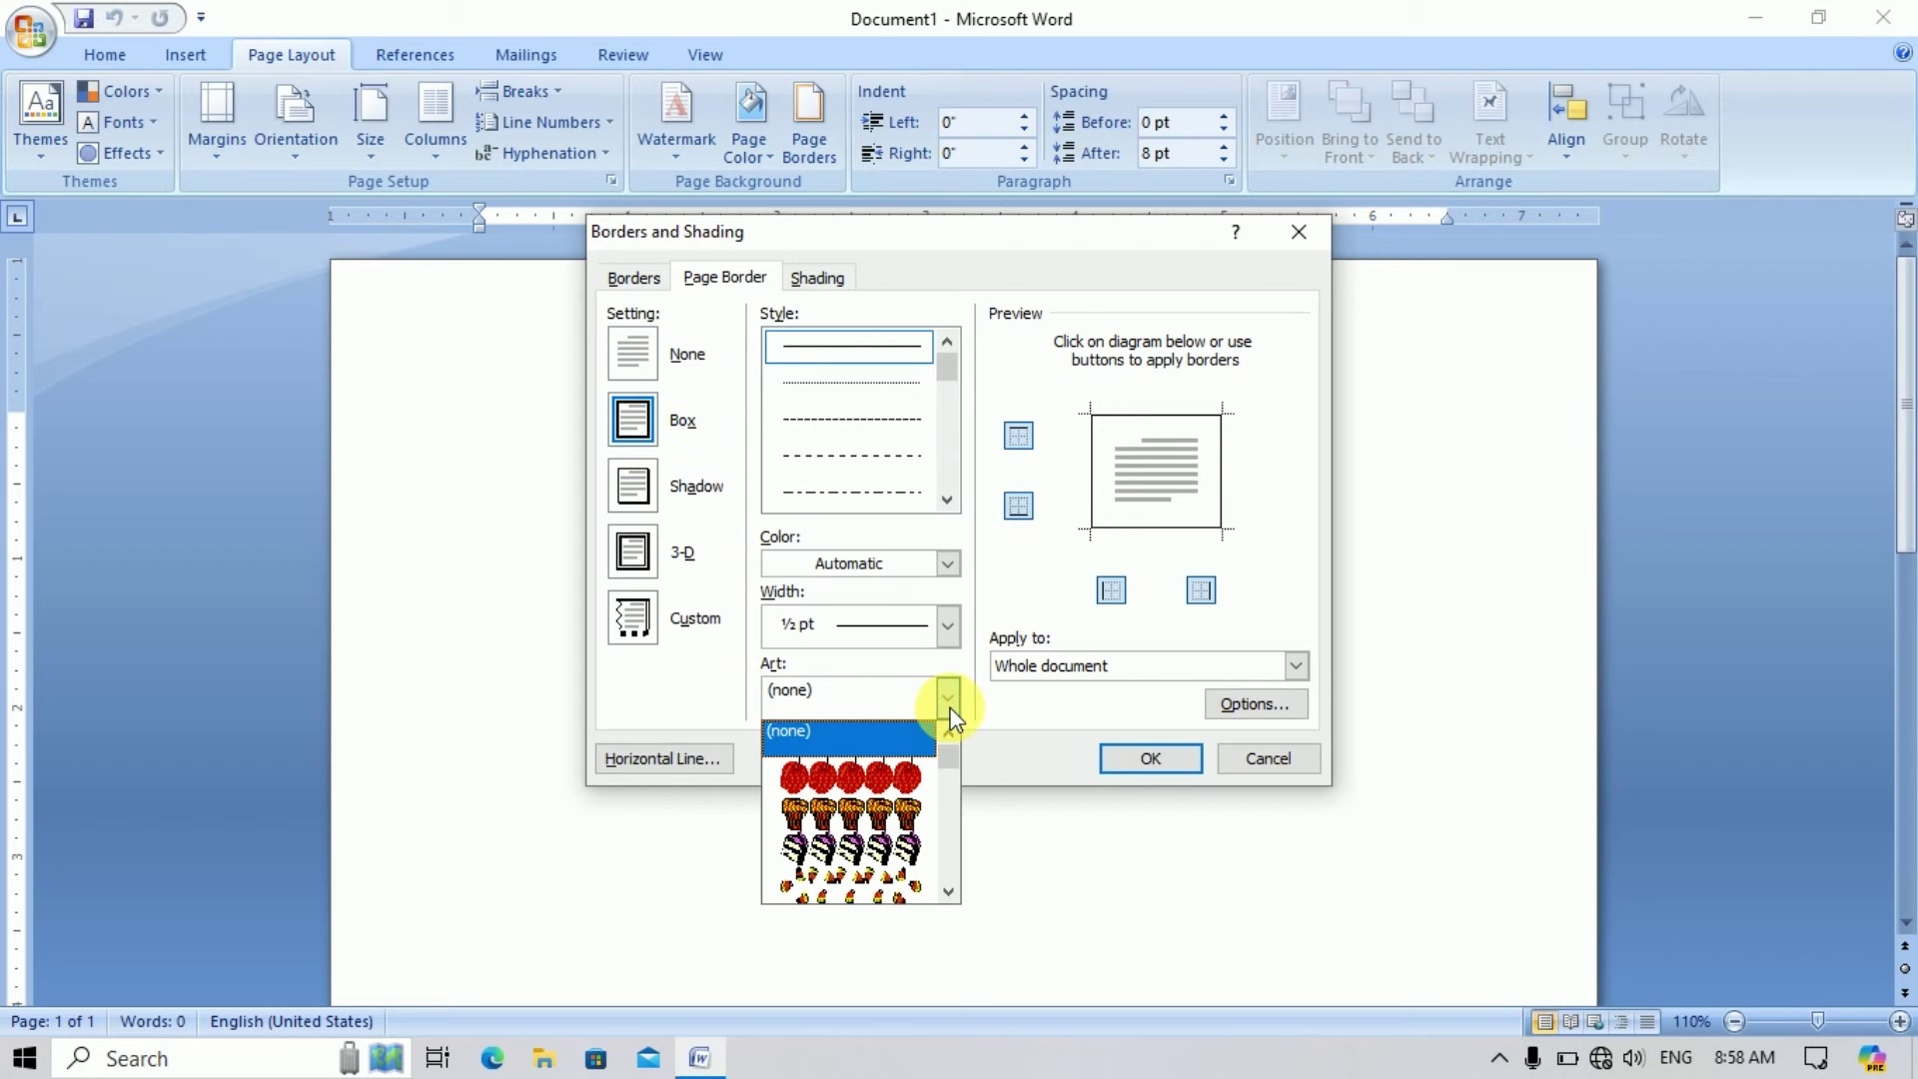
left_click(948, 890)
left_click_drag(951, 891, 950, 891)
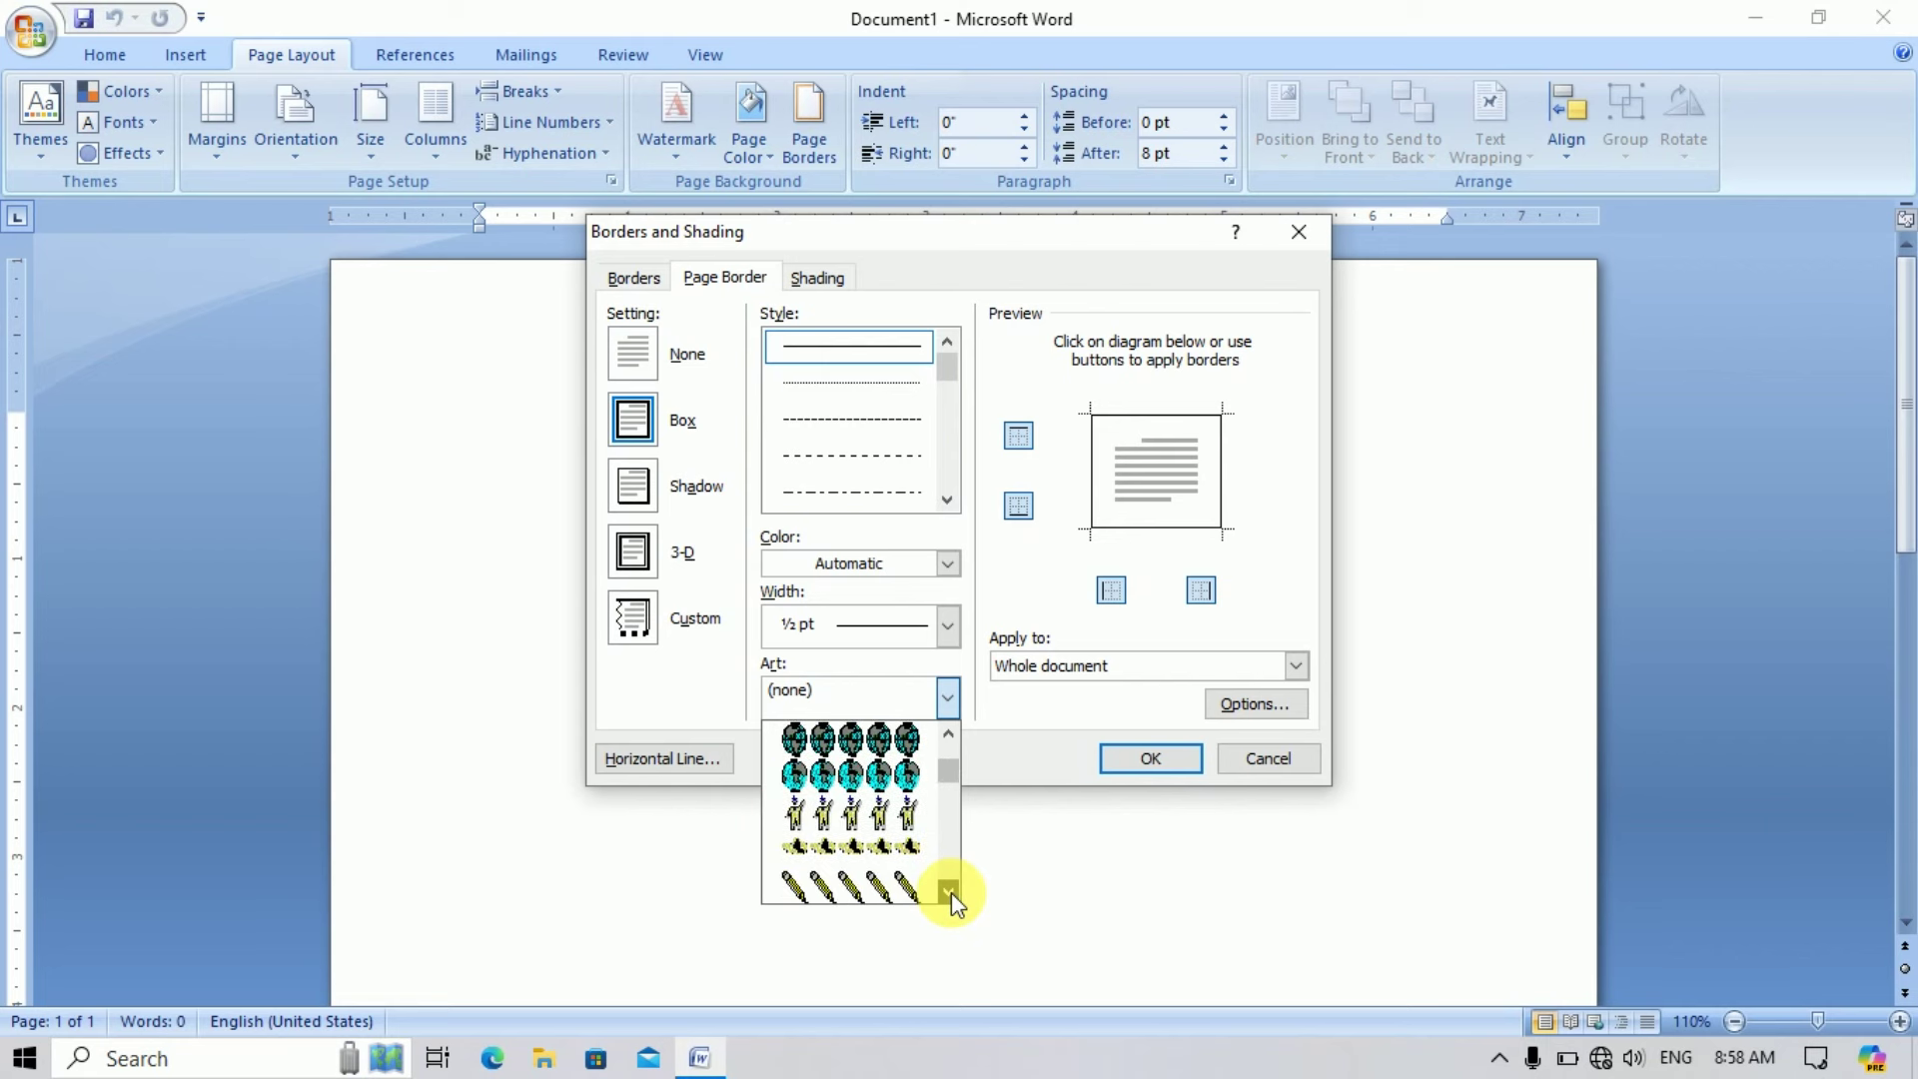
left_click(883, 817)
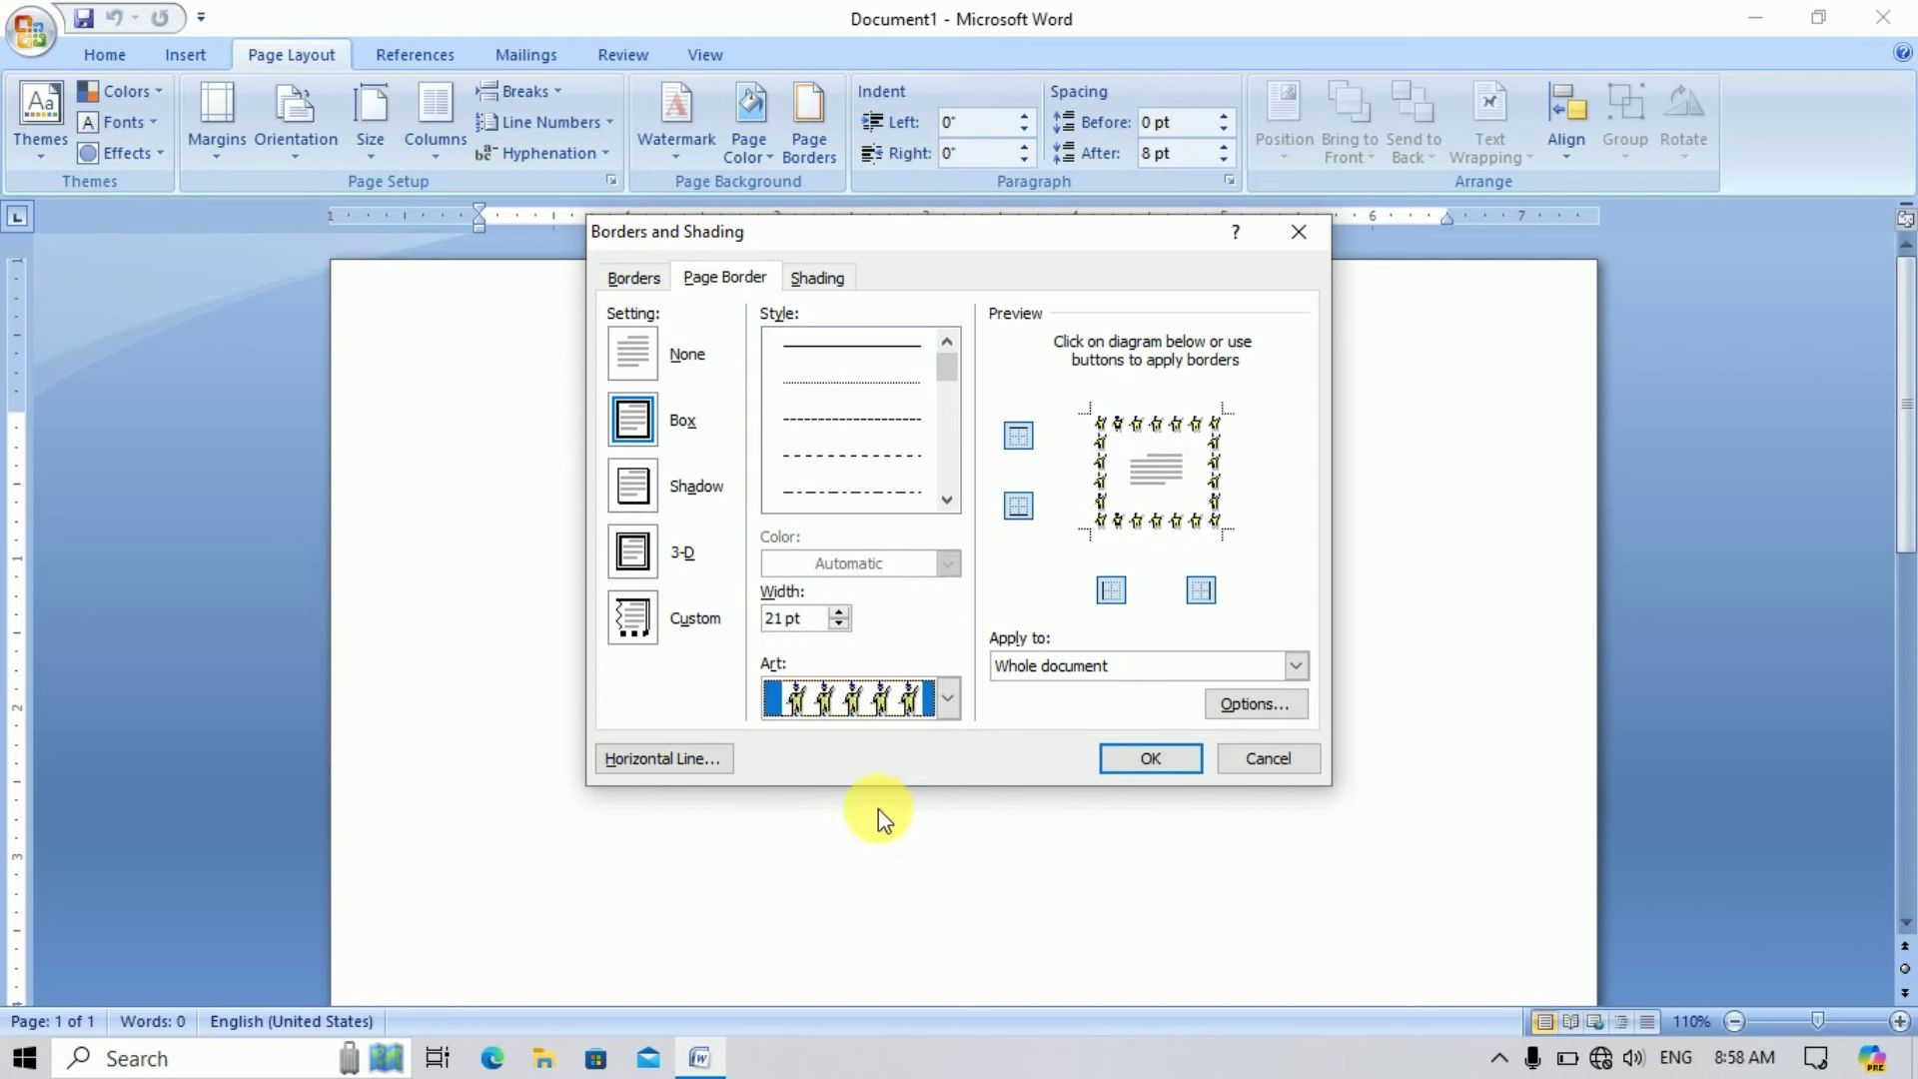
left_click(1135, 757)
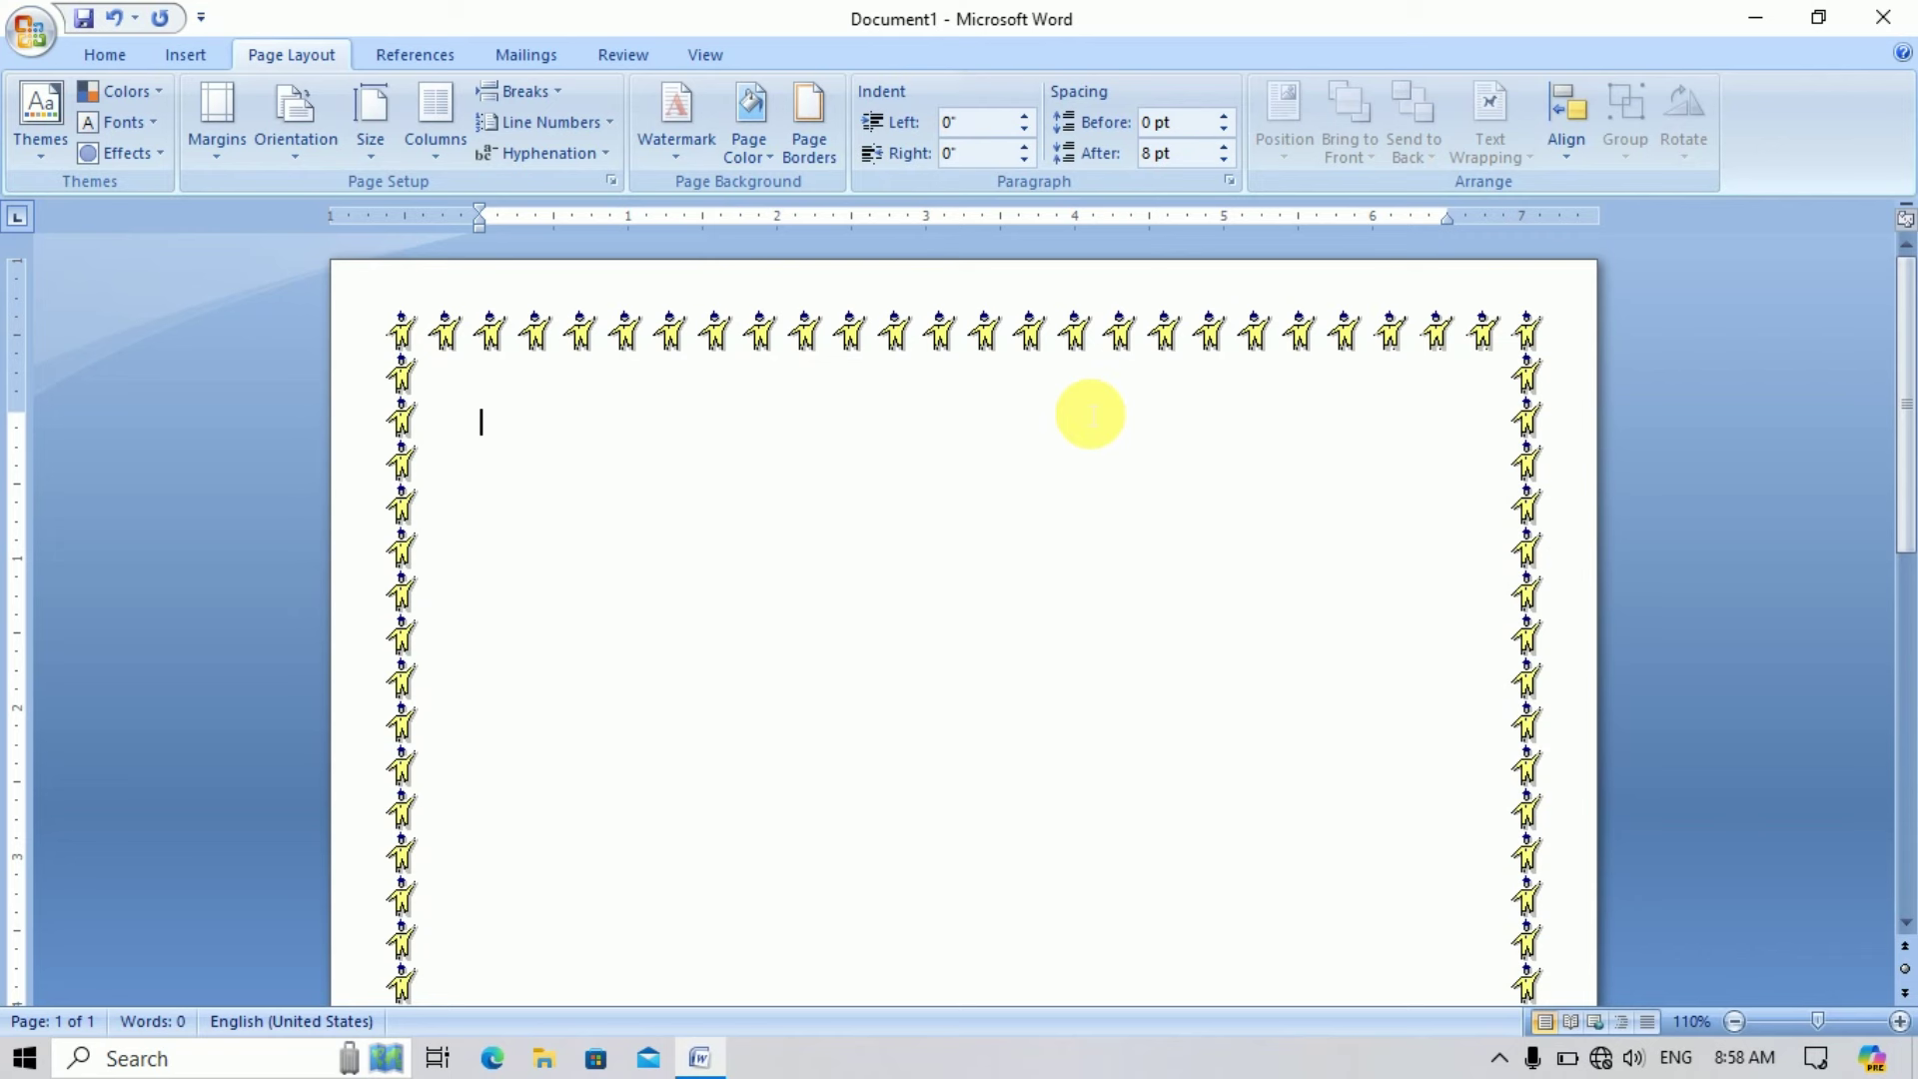
- Type the heading 'ADDIS ABABA UNIVERSITY' on the first line and select it
type("ADDIS ABABA UNIVERSITY")
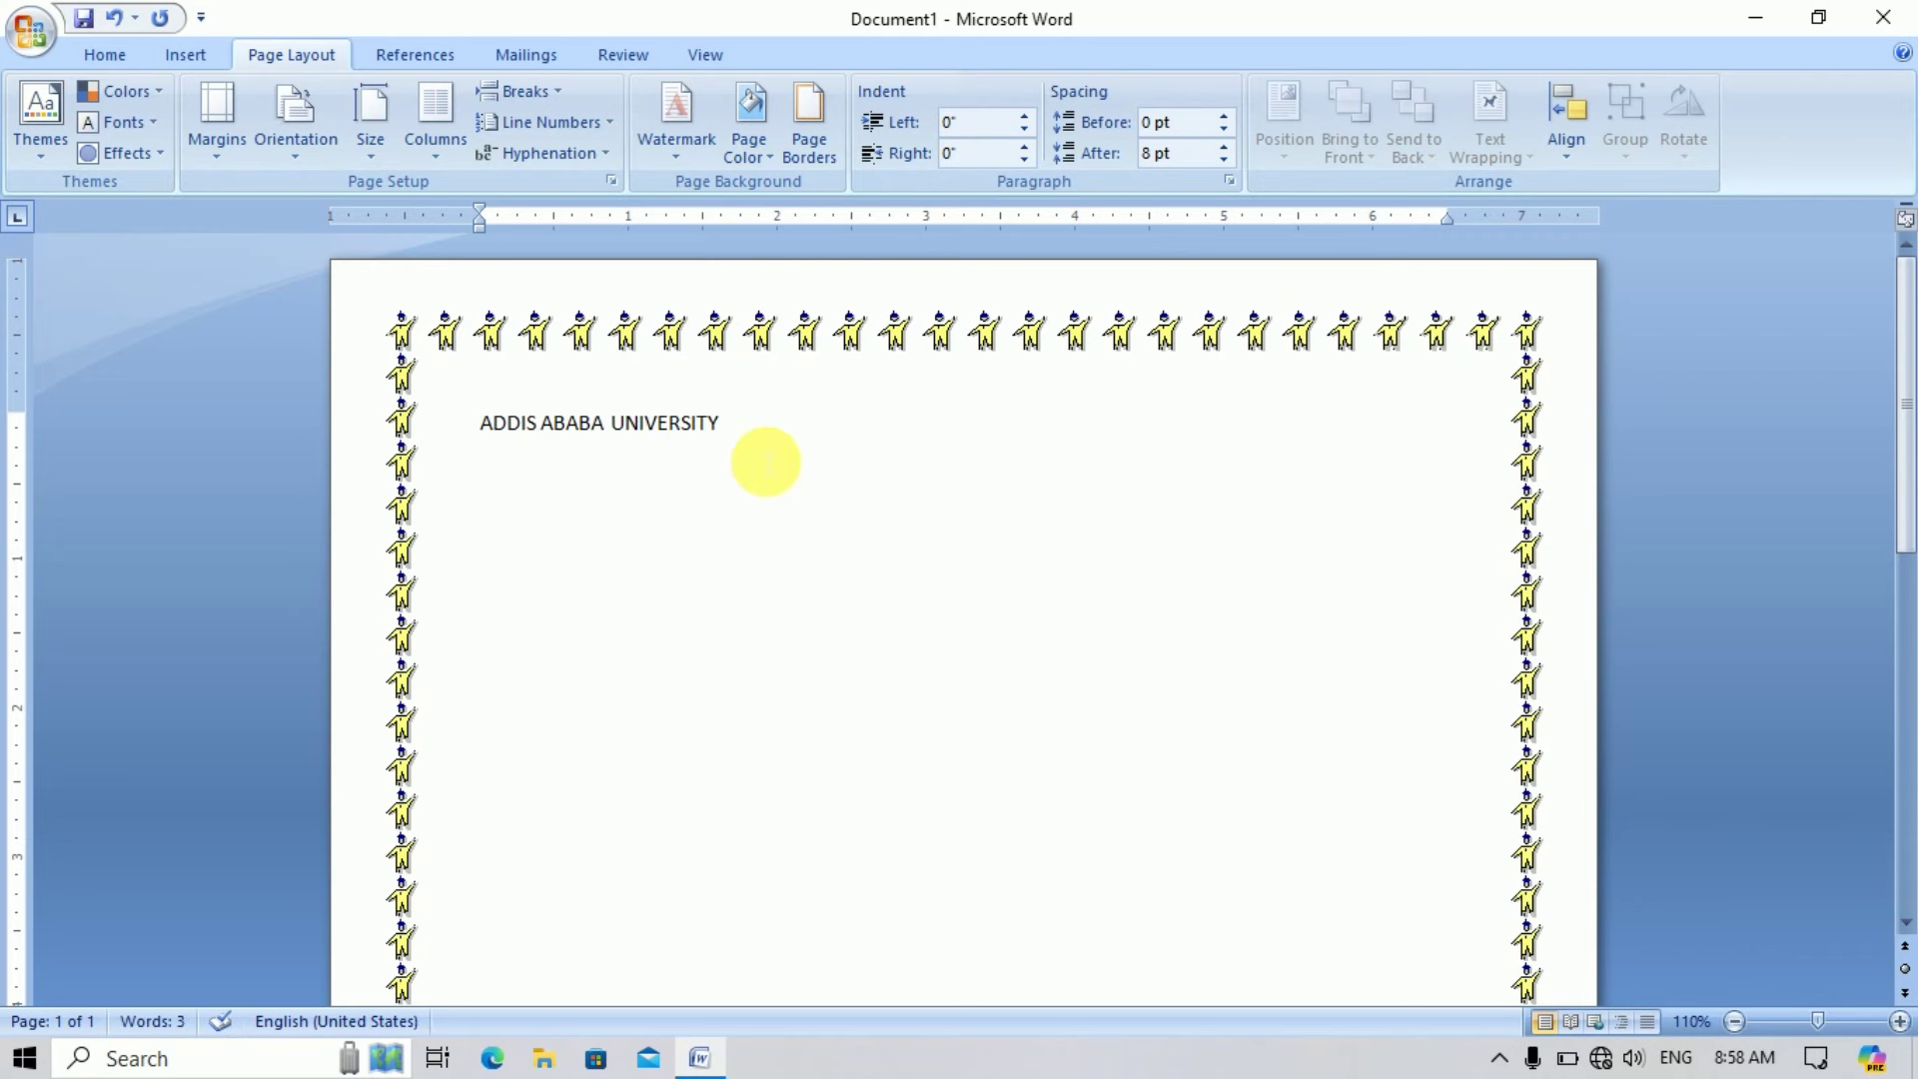
left_click_drag(765, 461, 507, 452)
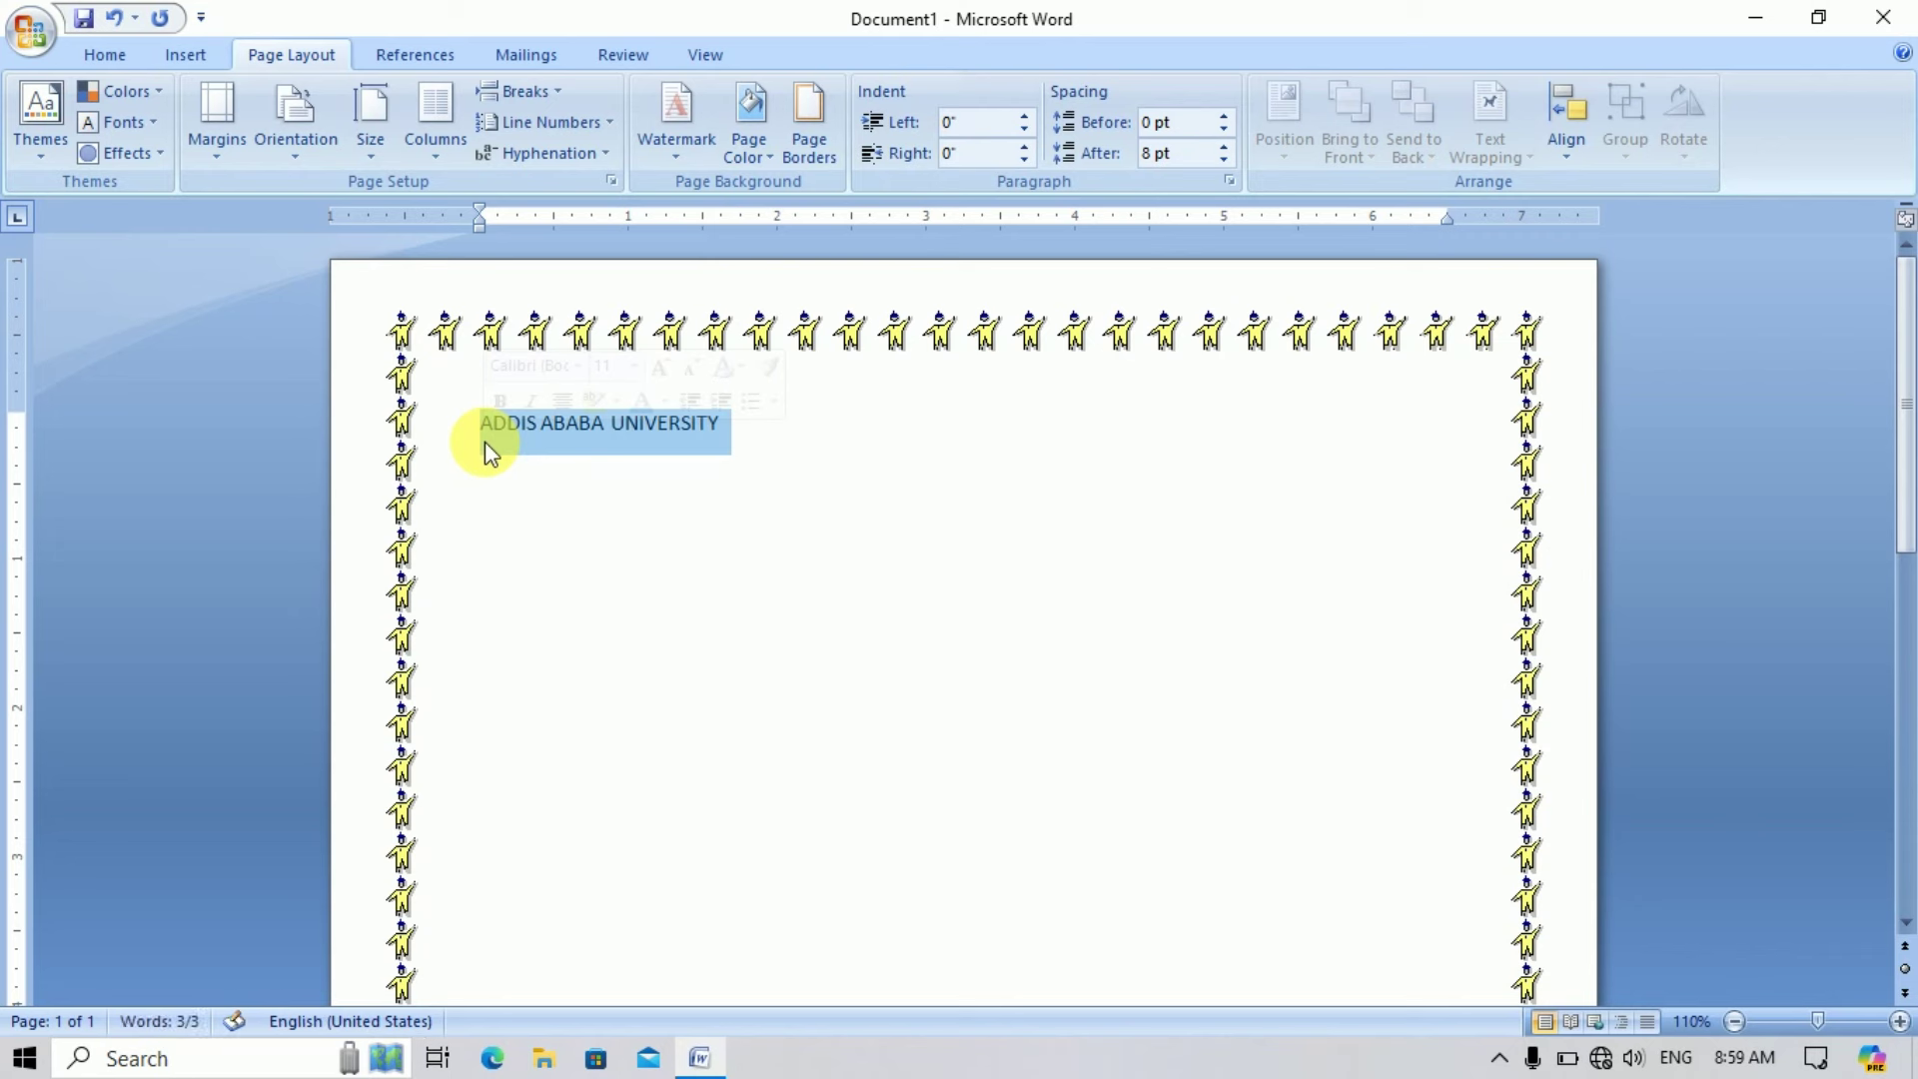
left_click(183, 62)
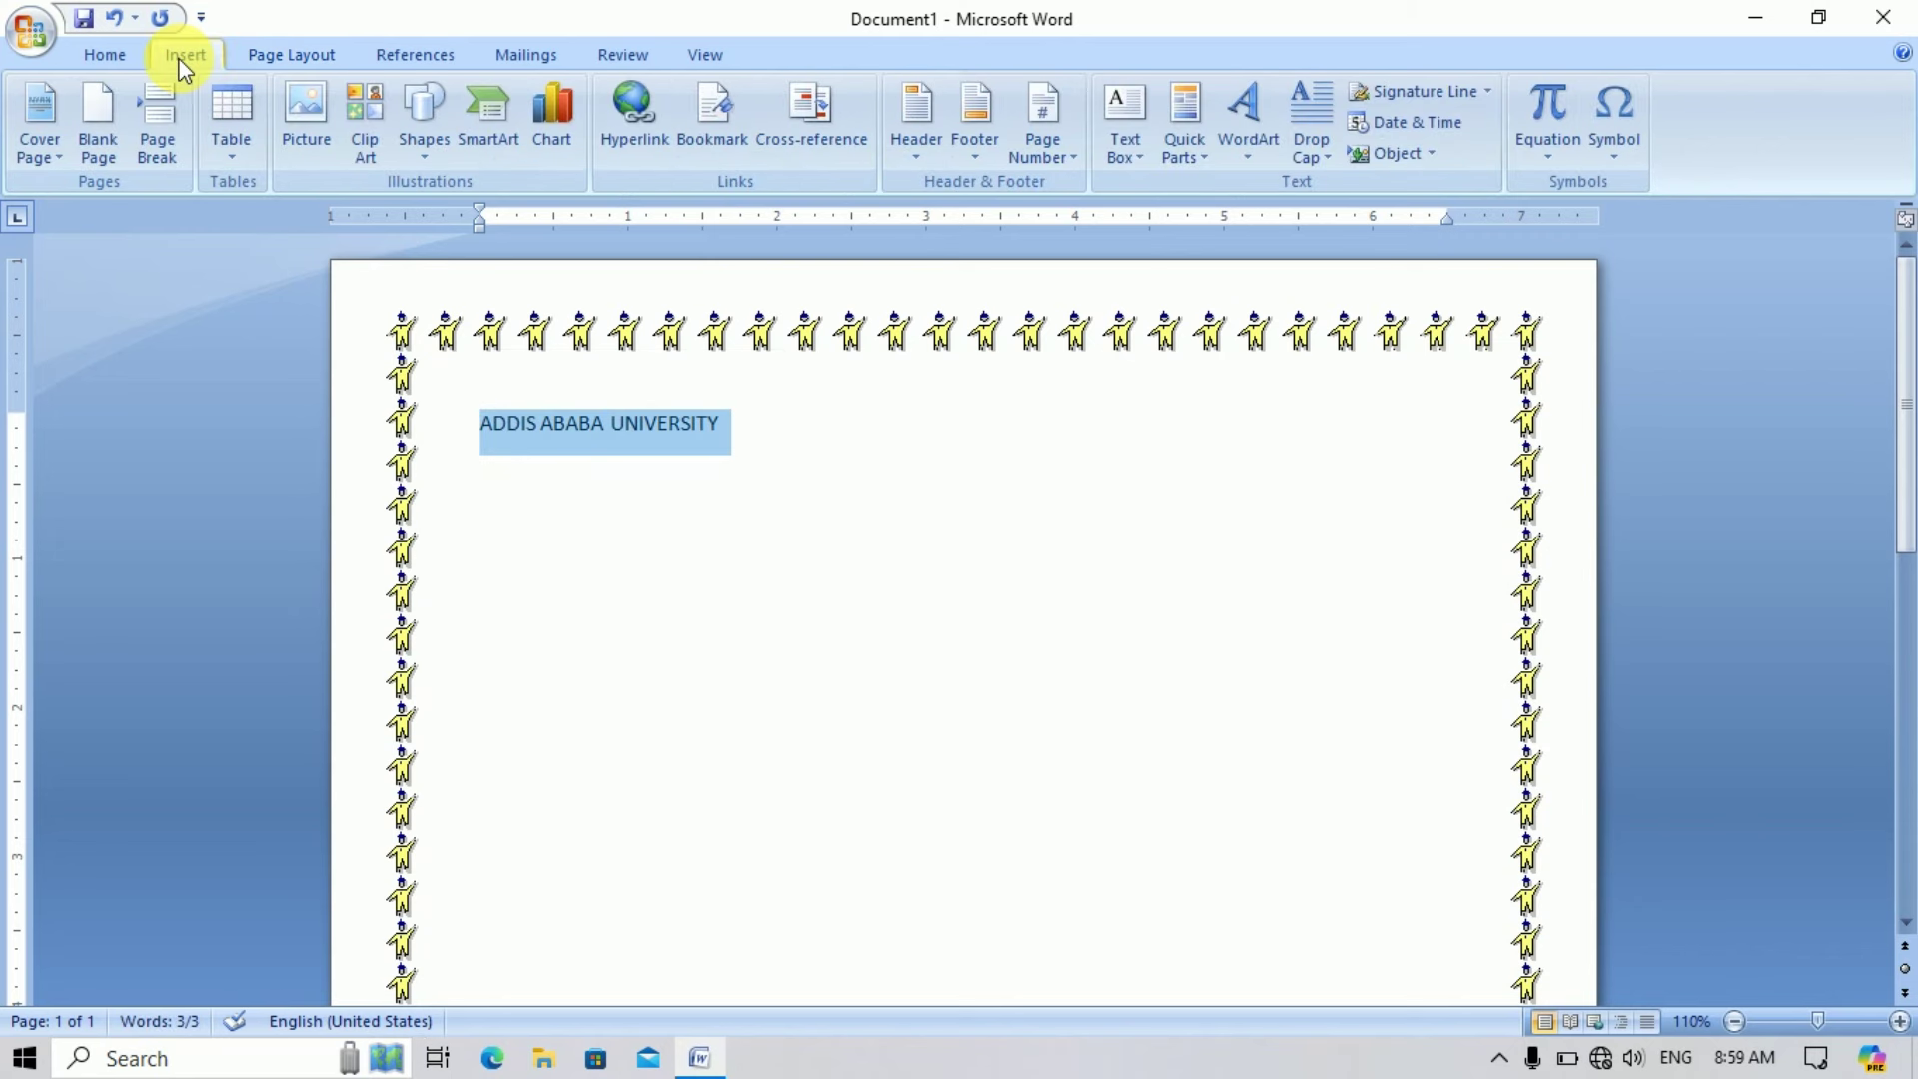
- Convert the selected heading into a blue WordArt style
left_click(1249, 160)
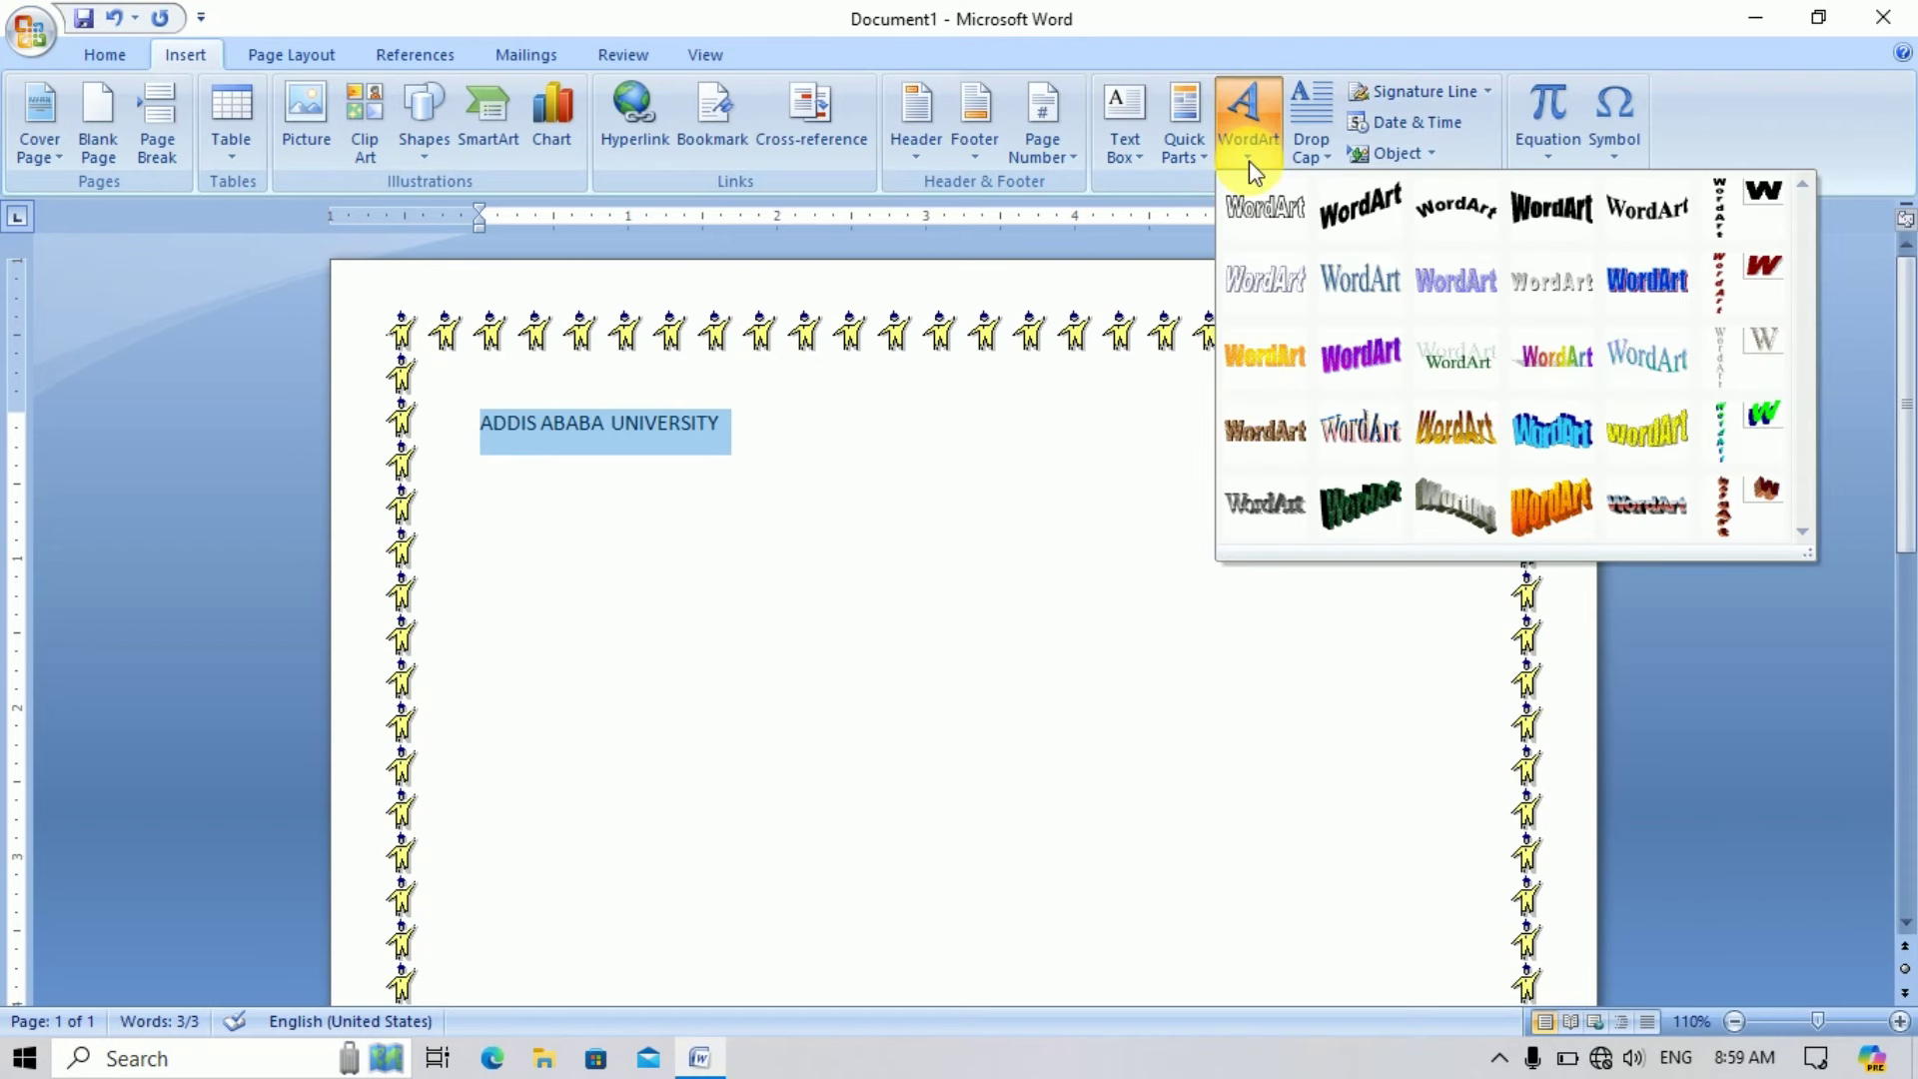
left_click(1376, 300)
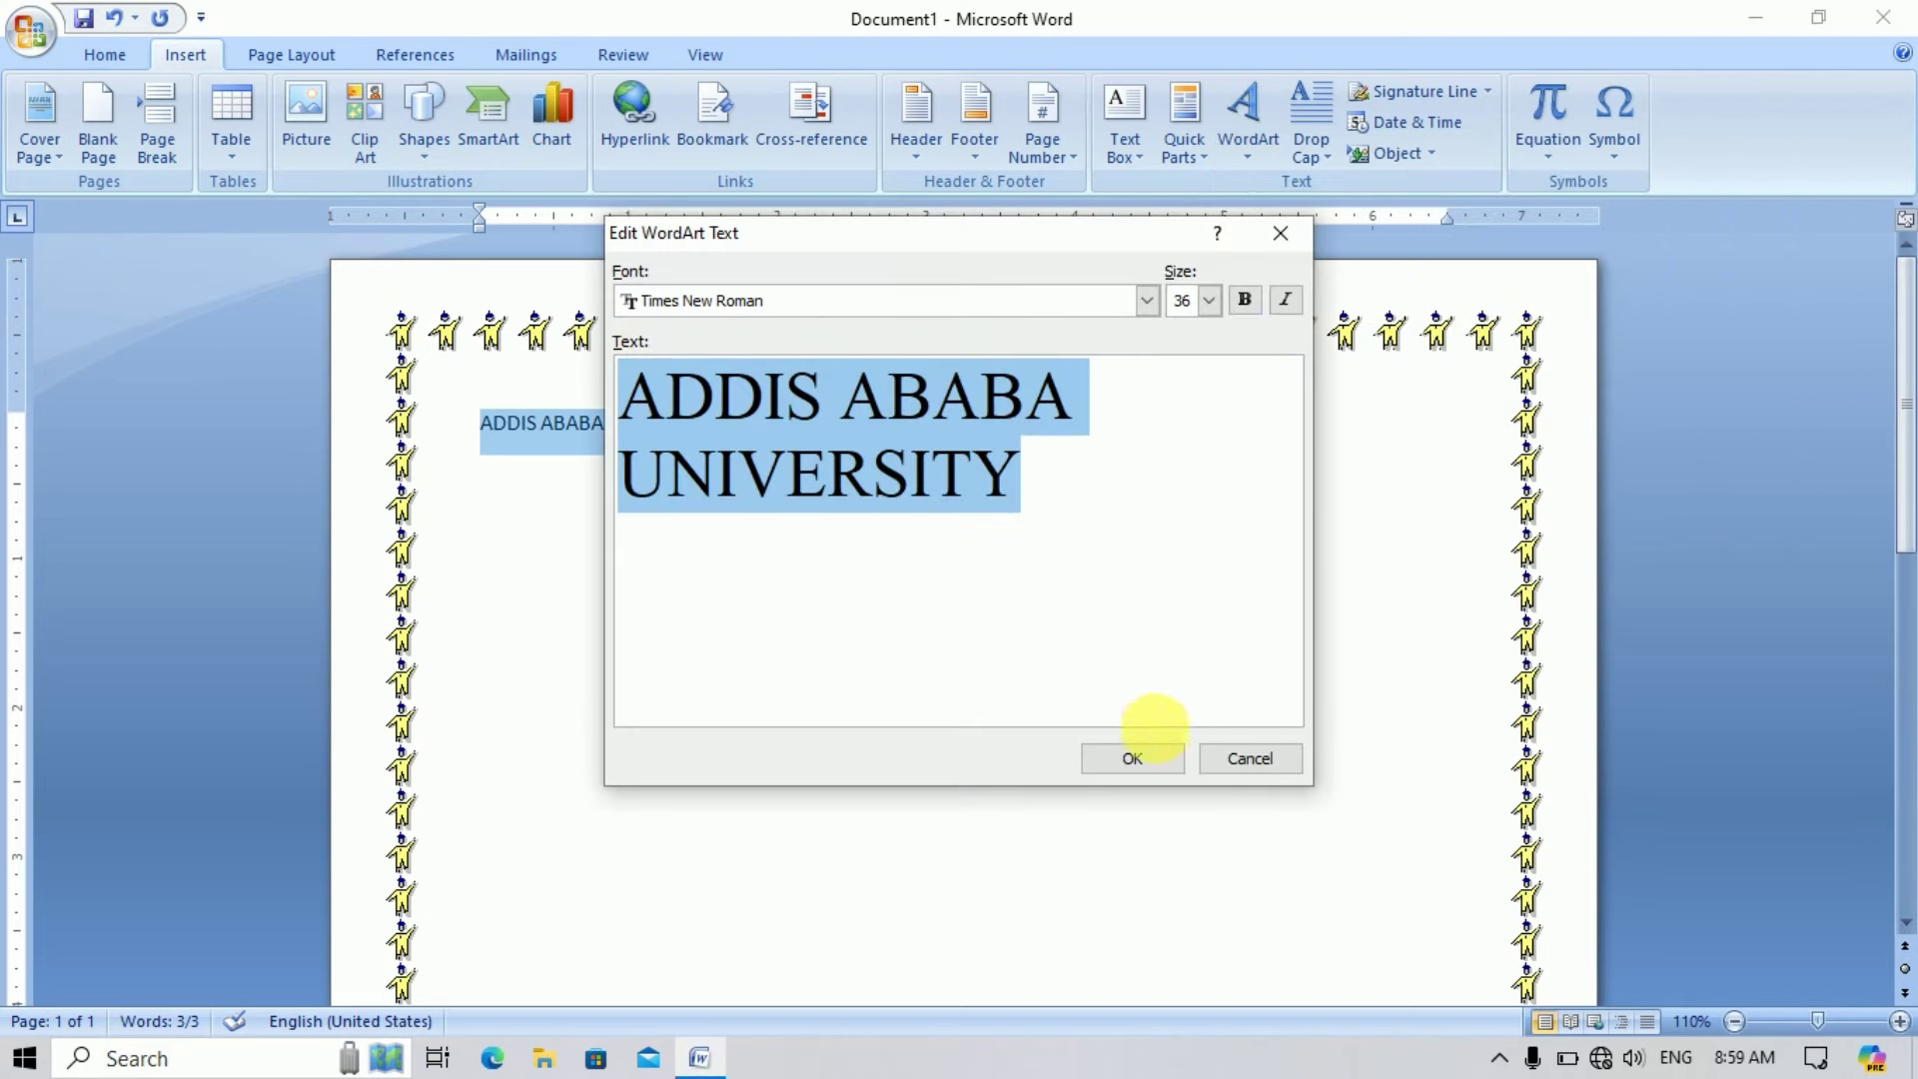
left_click(1131, 754)
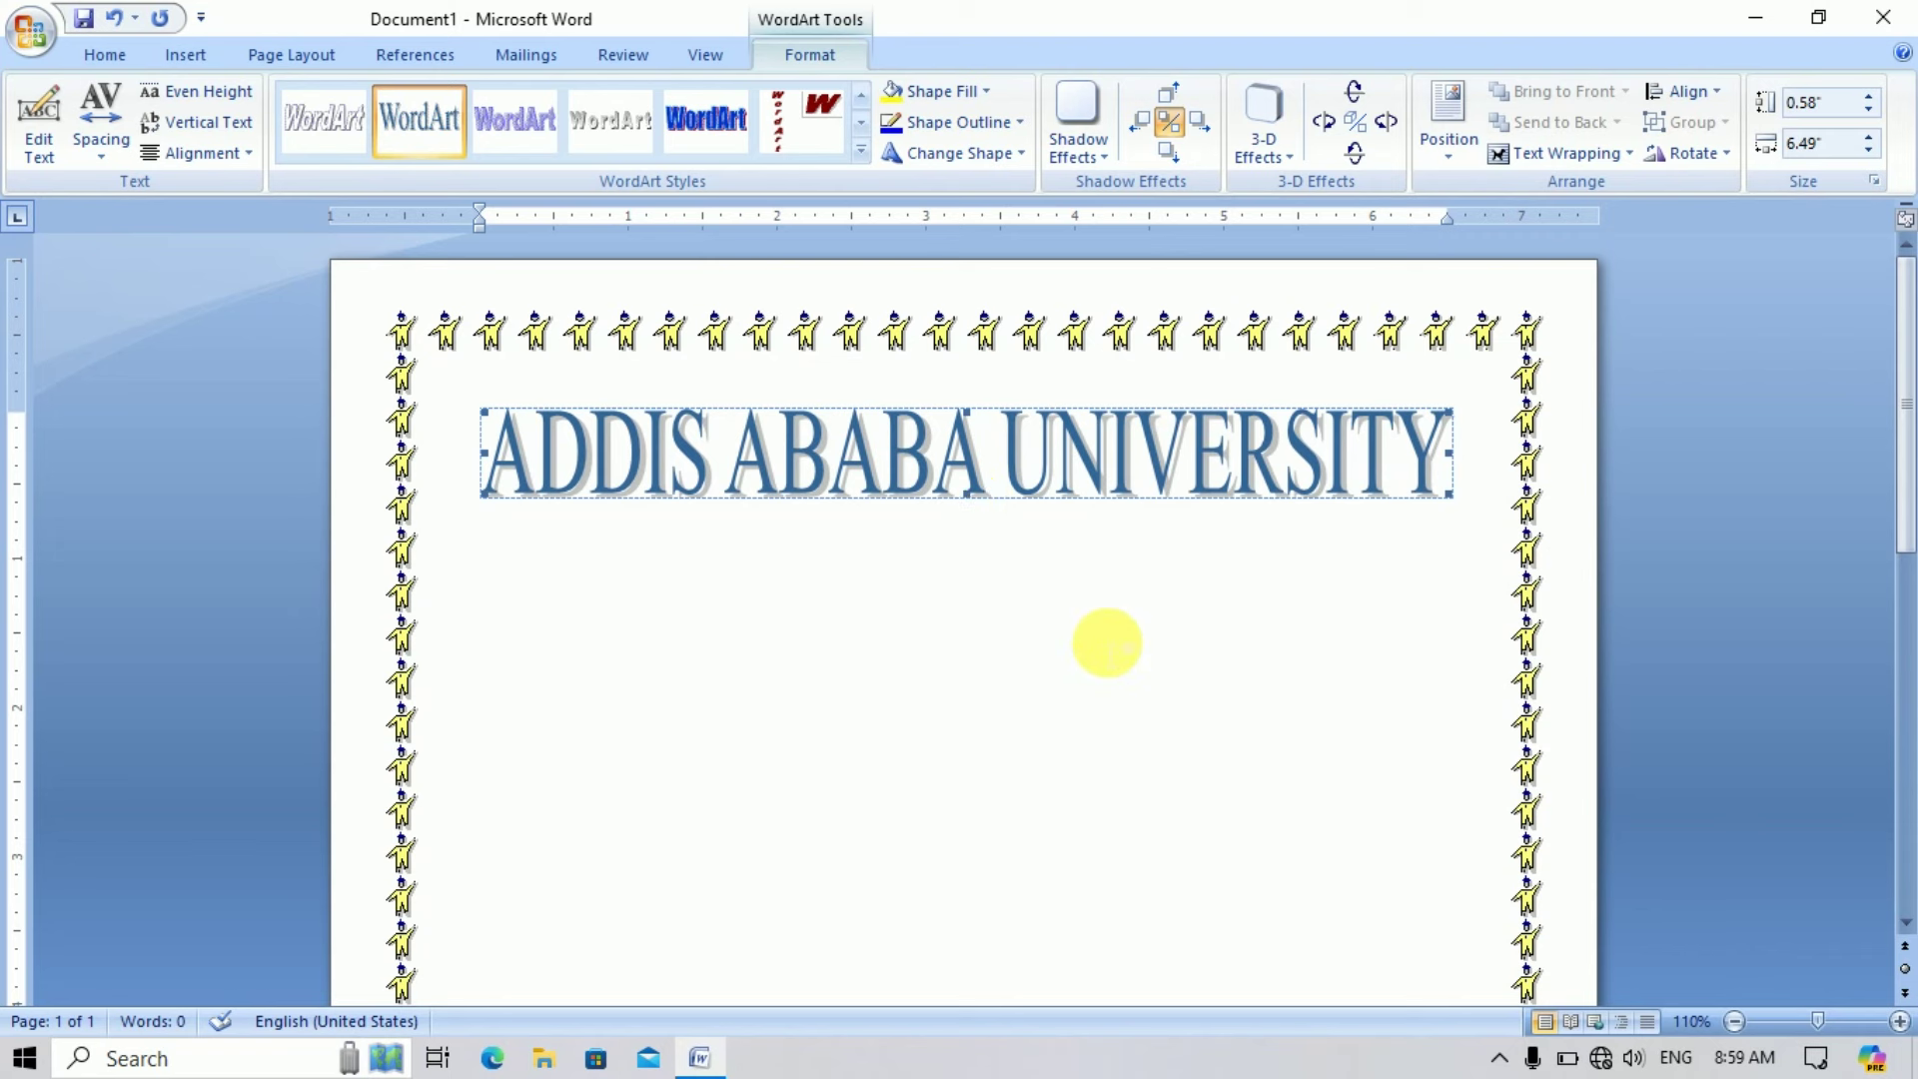
- Give the WordArt title square wrapping and position it across the top of the page
left_click(1539, 165)
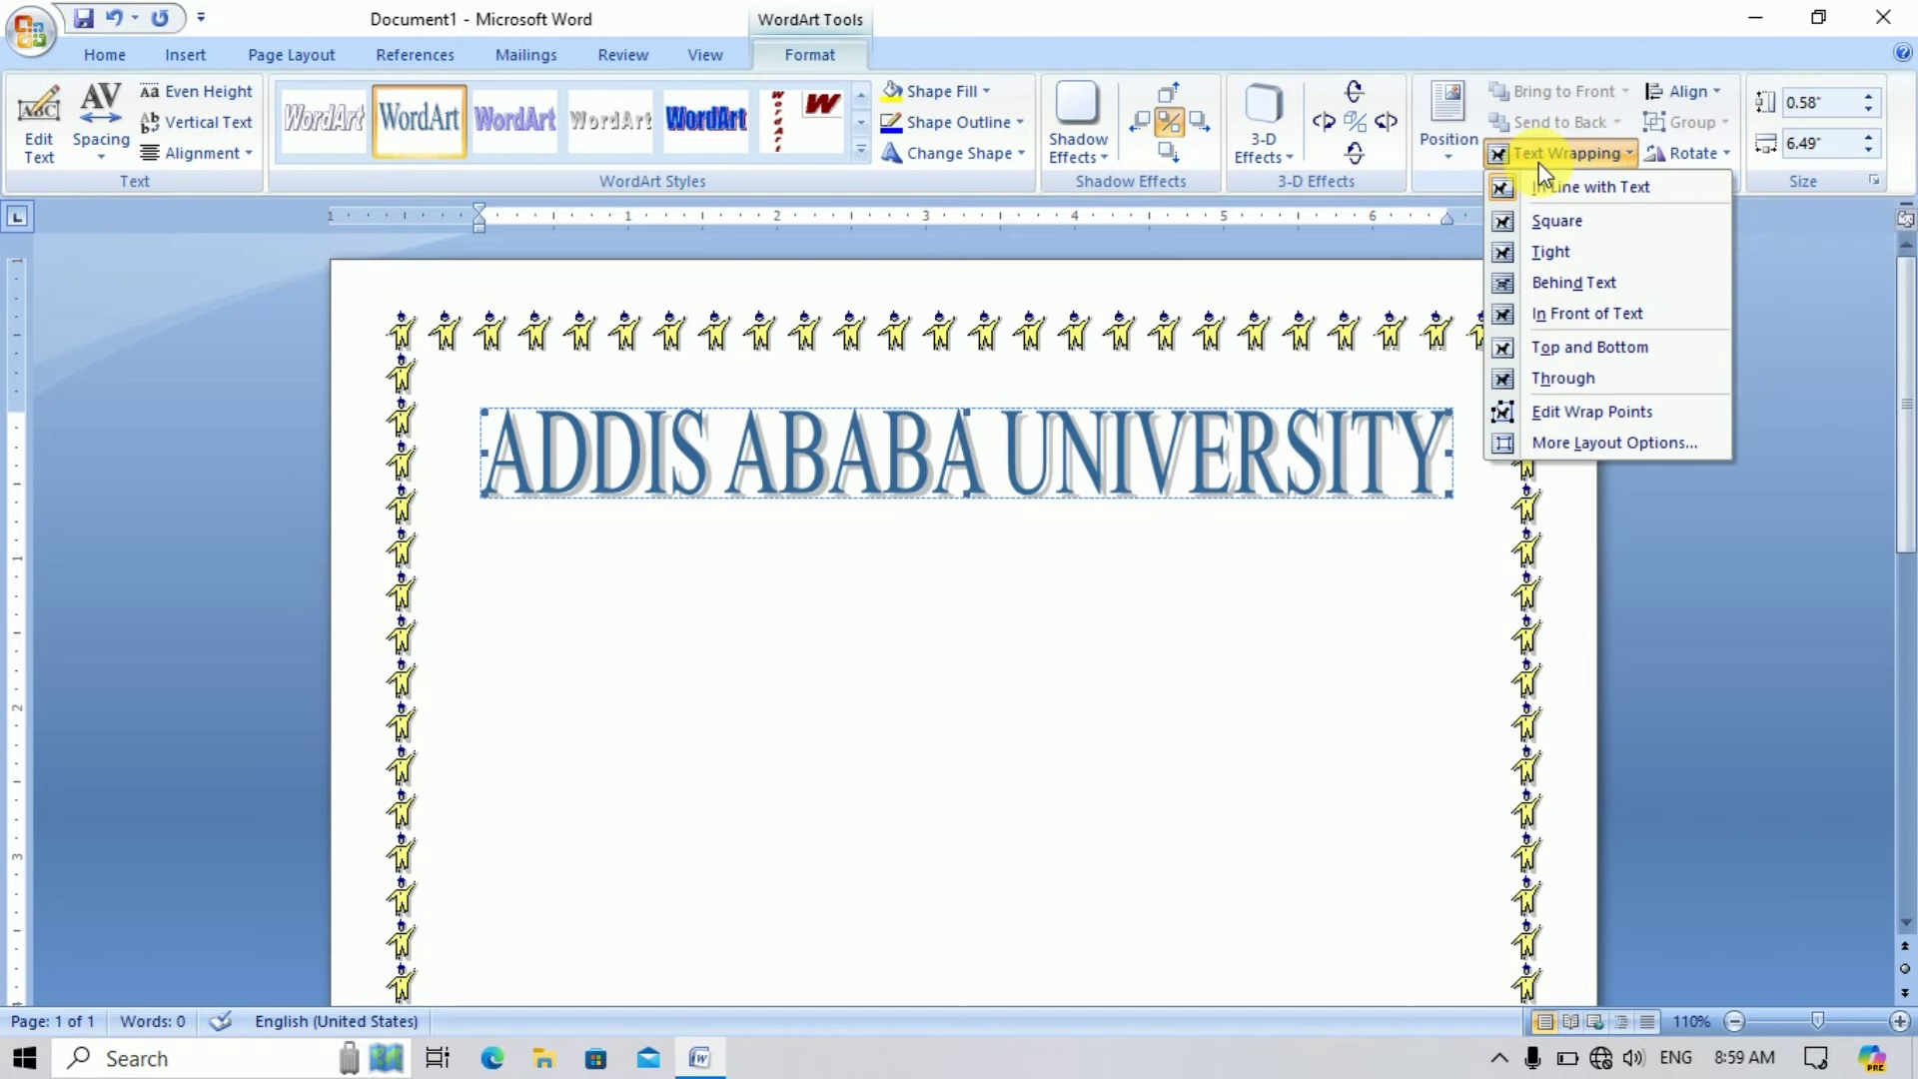
left_click(1578, 224)
left_click(1174, 431)
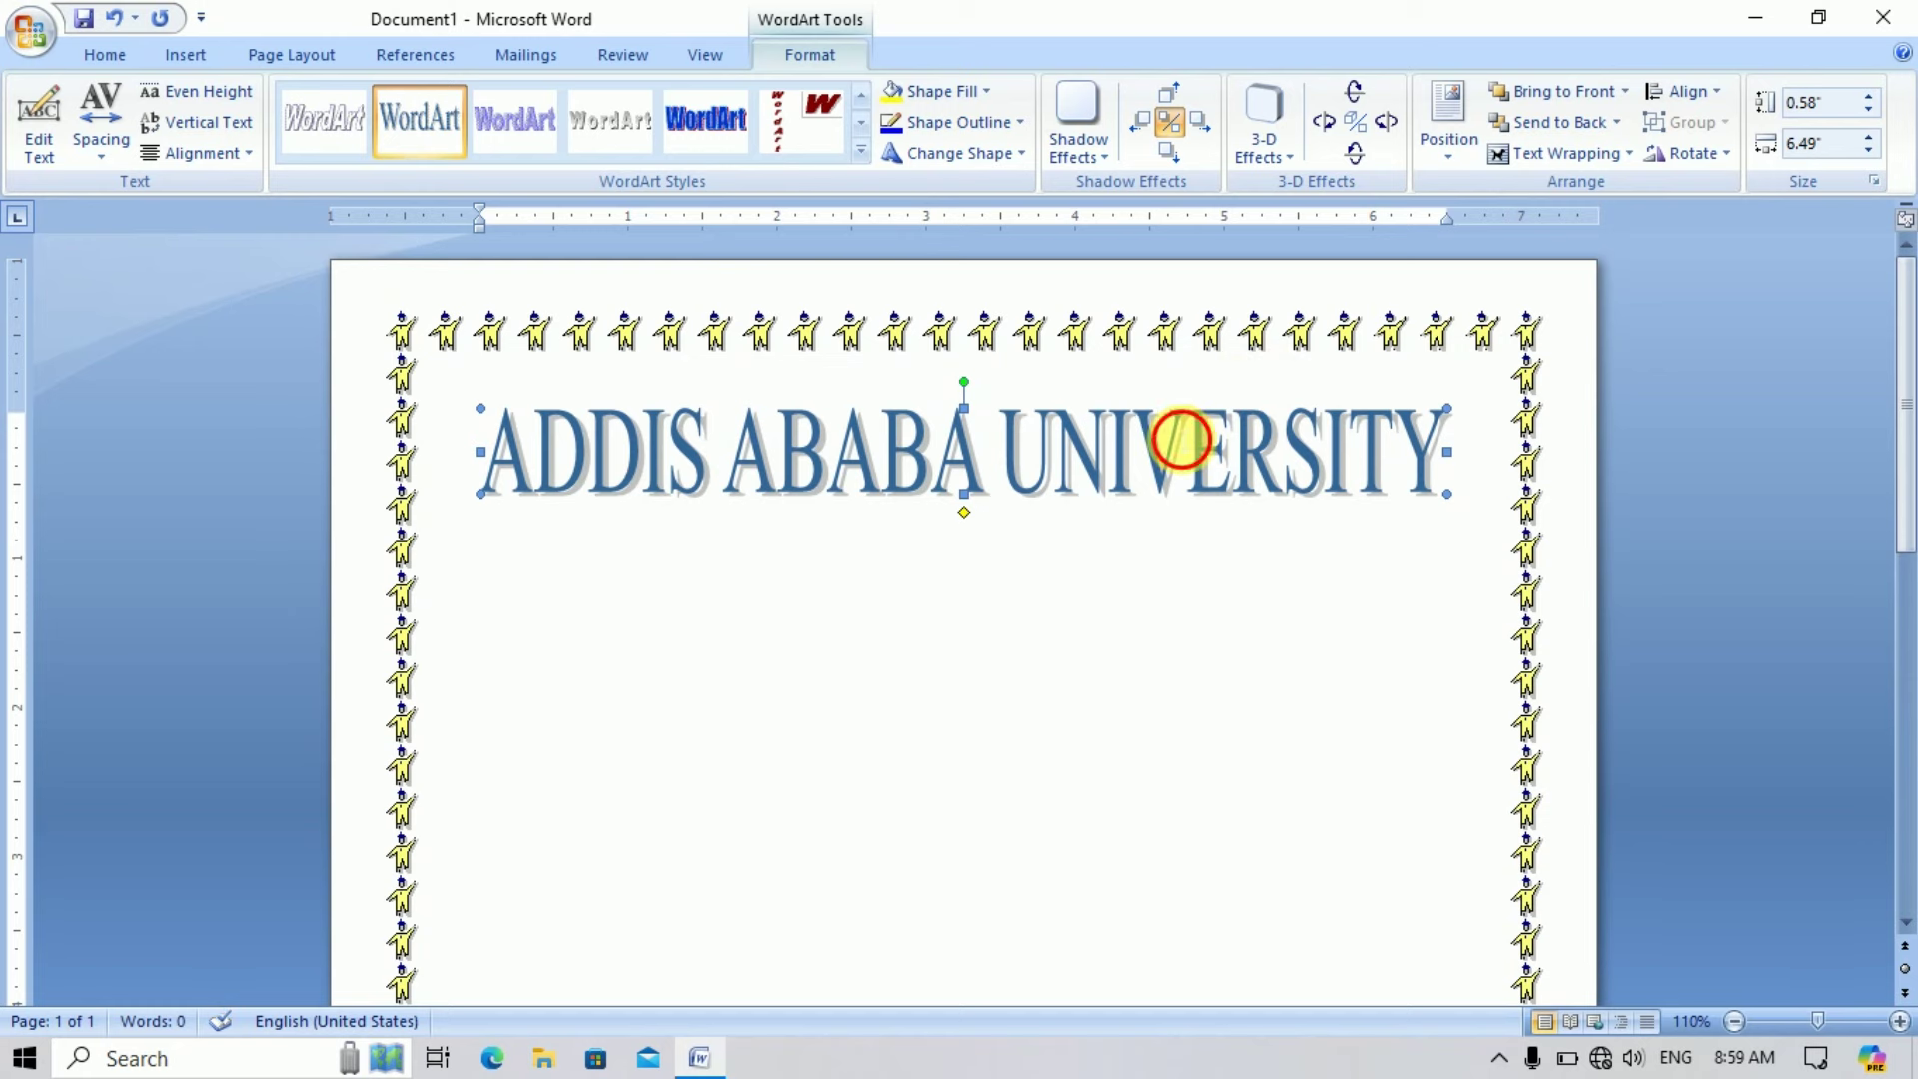
mouse_move(1154, 435)
left_mouse_down()
mouse_move(1169, 514)
mouse_move(1159, 430)
left_mouse_up()
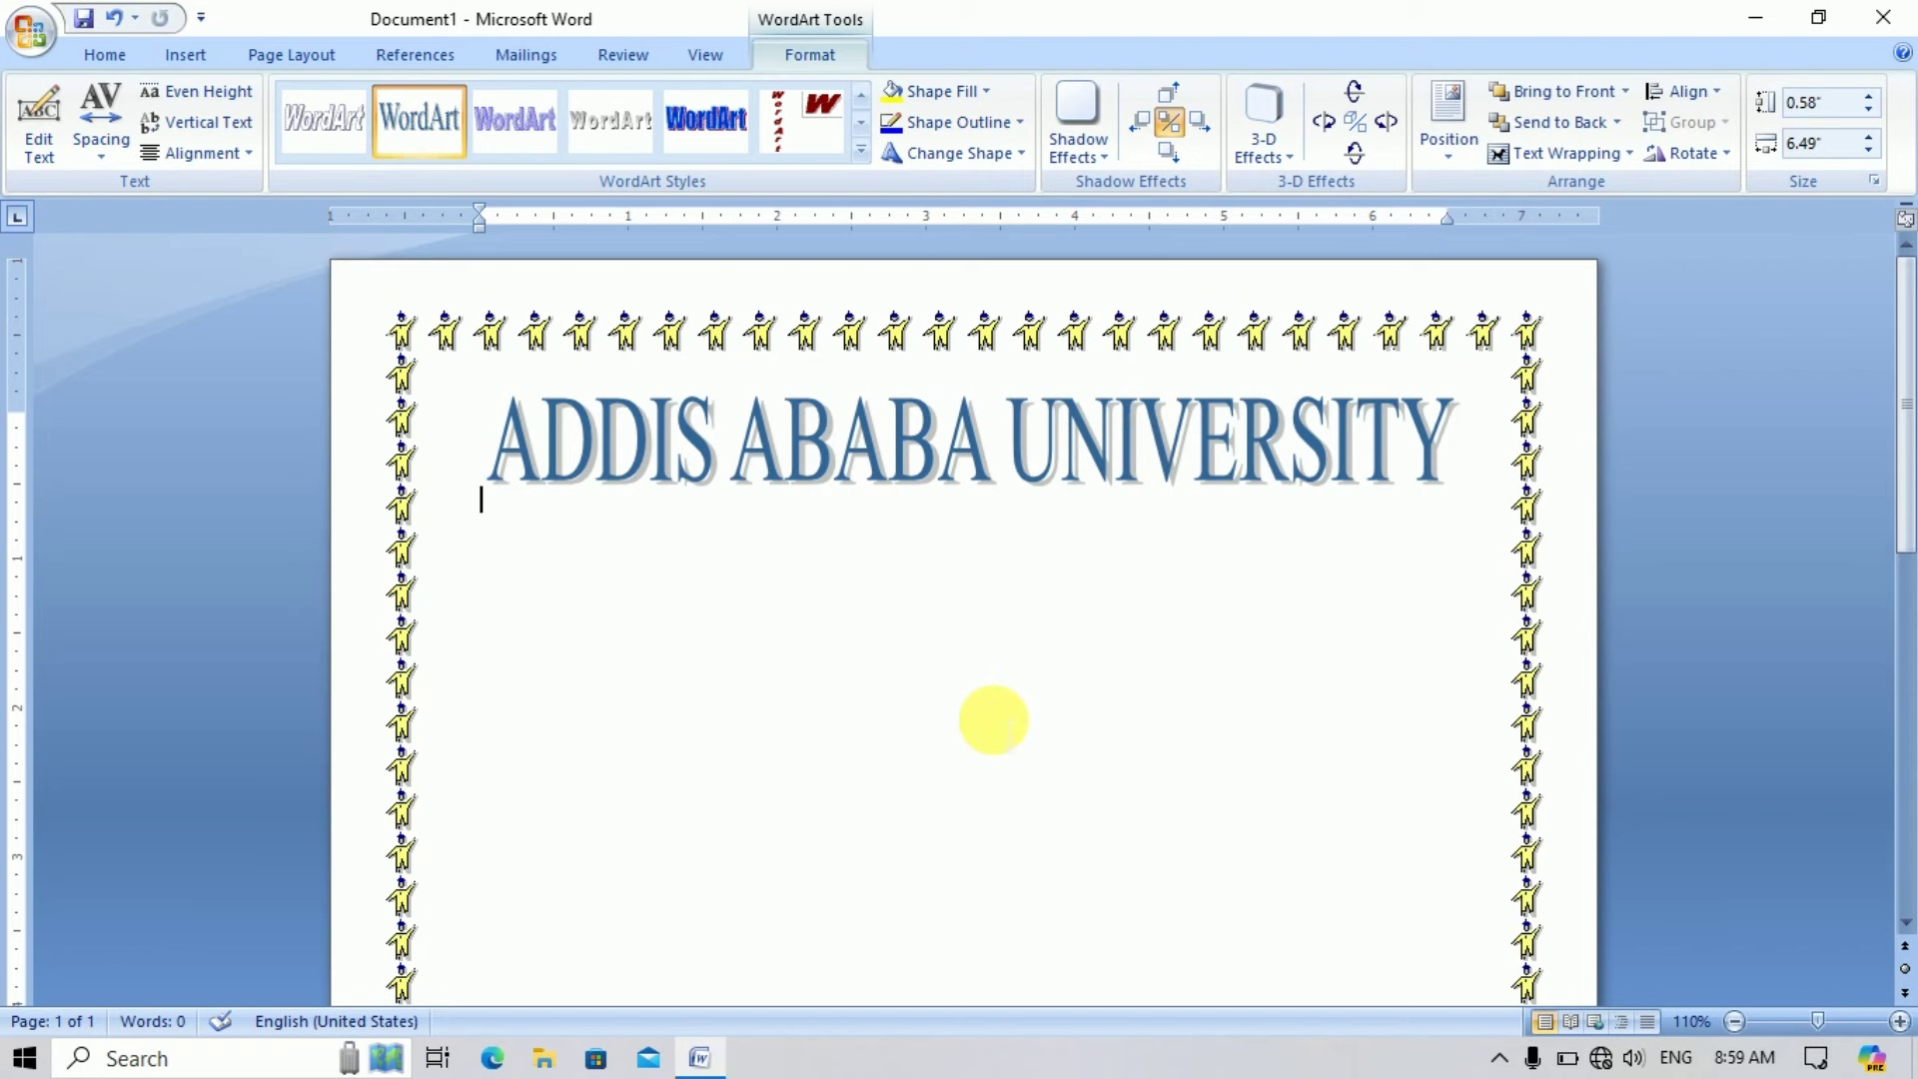
left_click(993, 719)
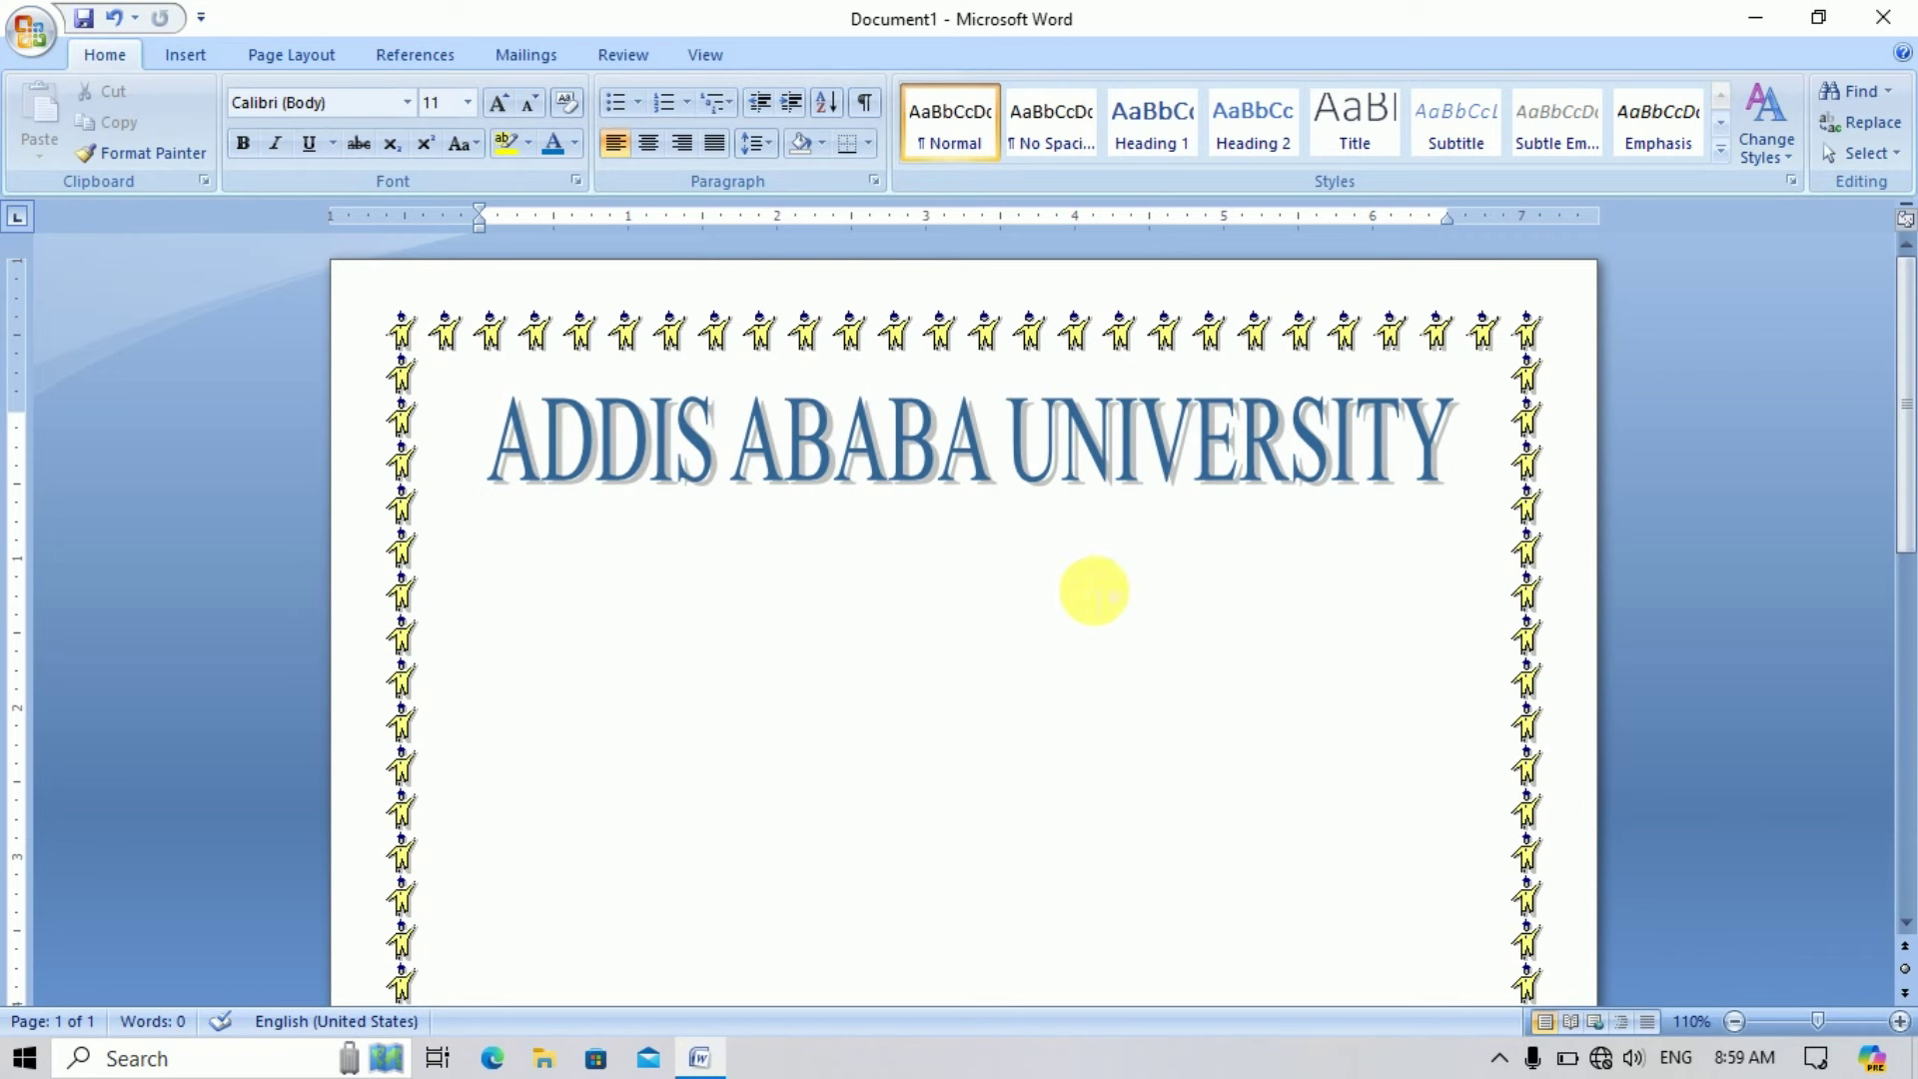
- Insert the aau logo picture from the Downloads folder below the title
left_click(774, 619)
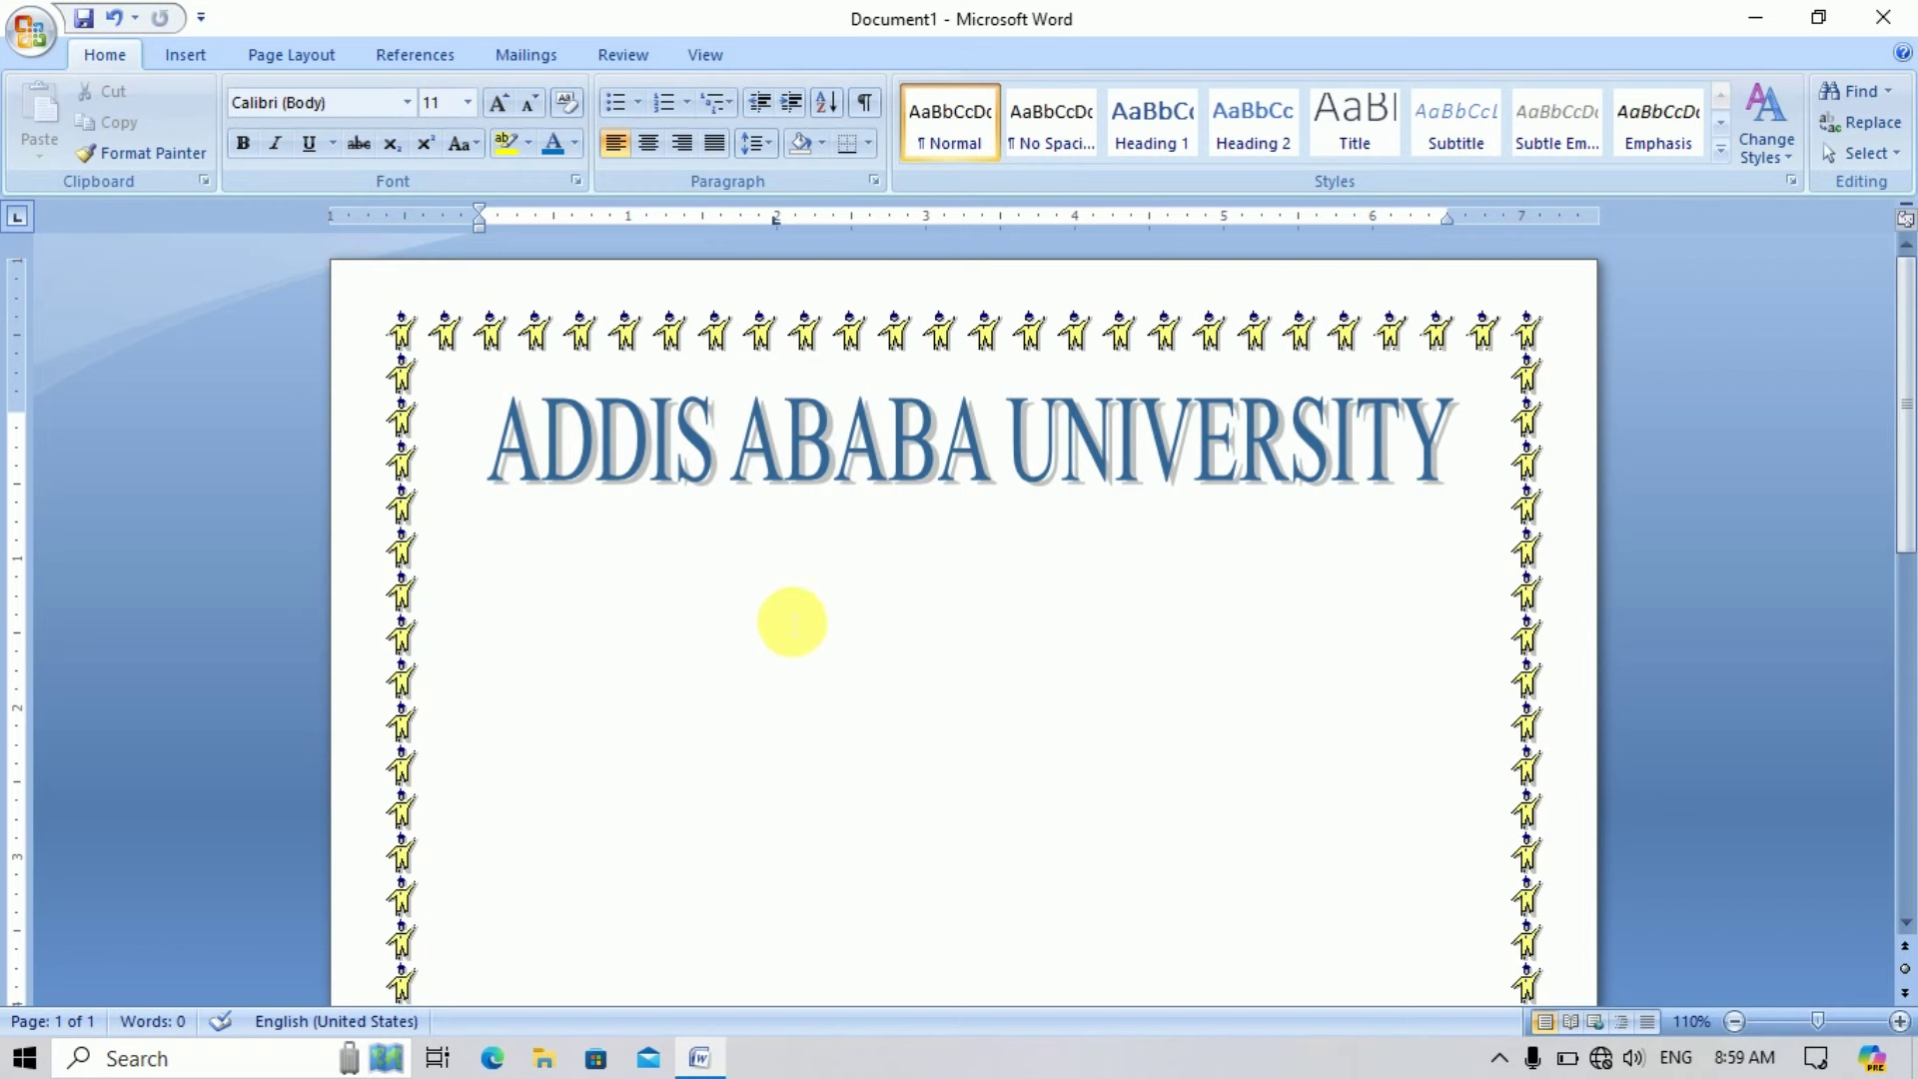
left_click(185, 60)
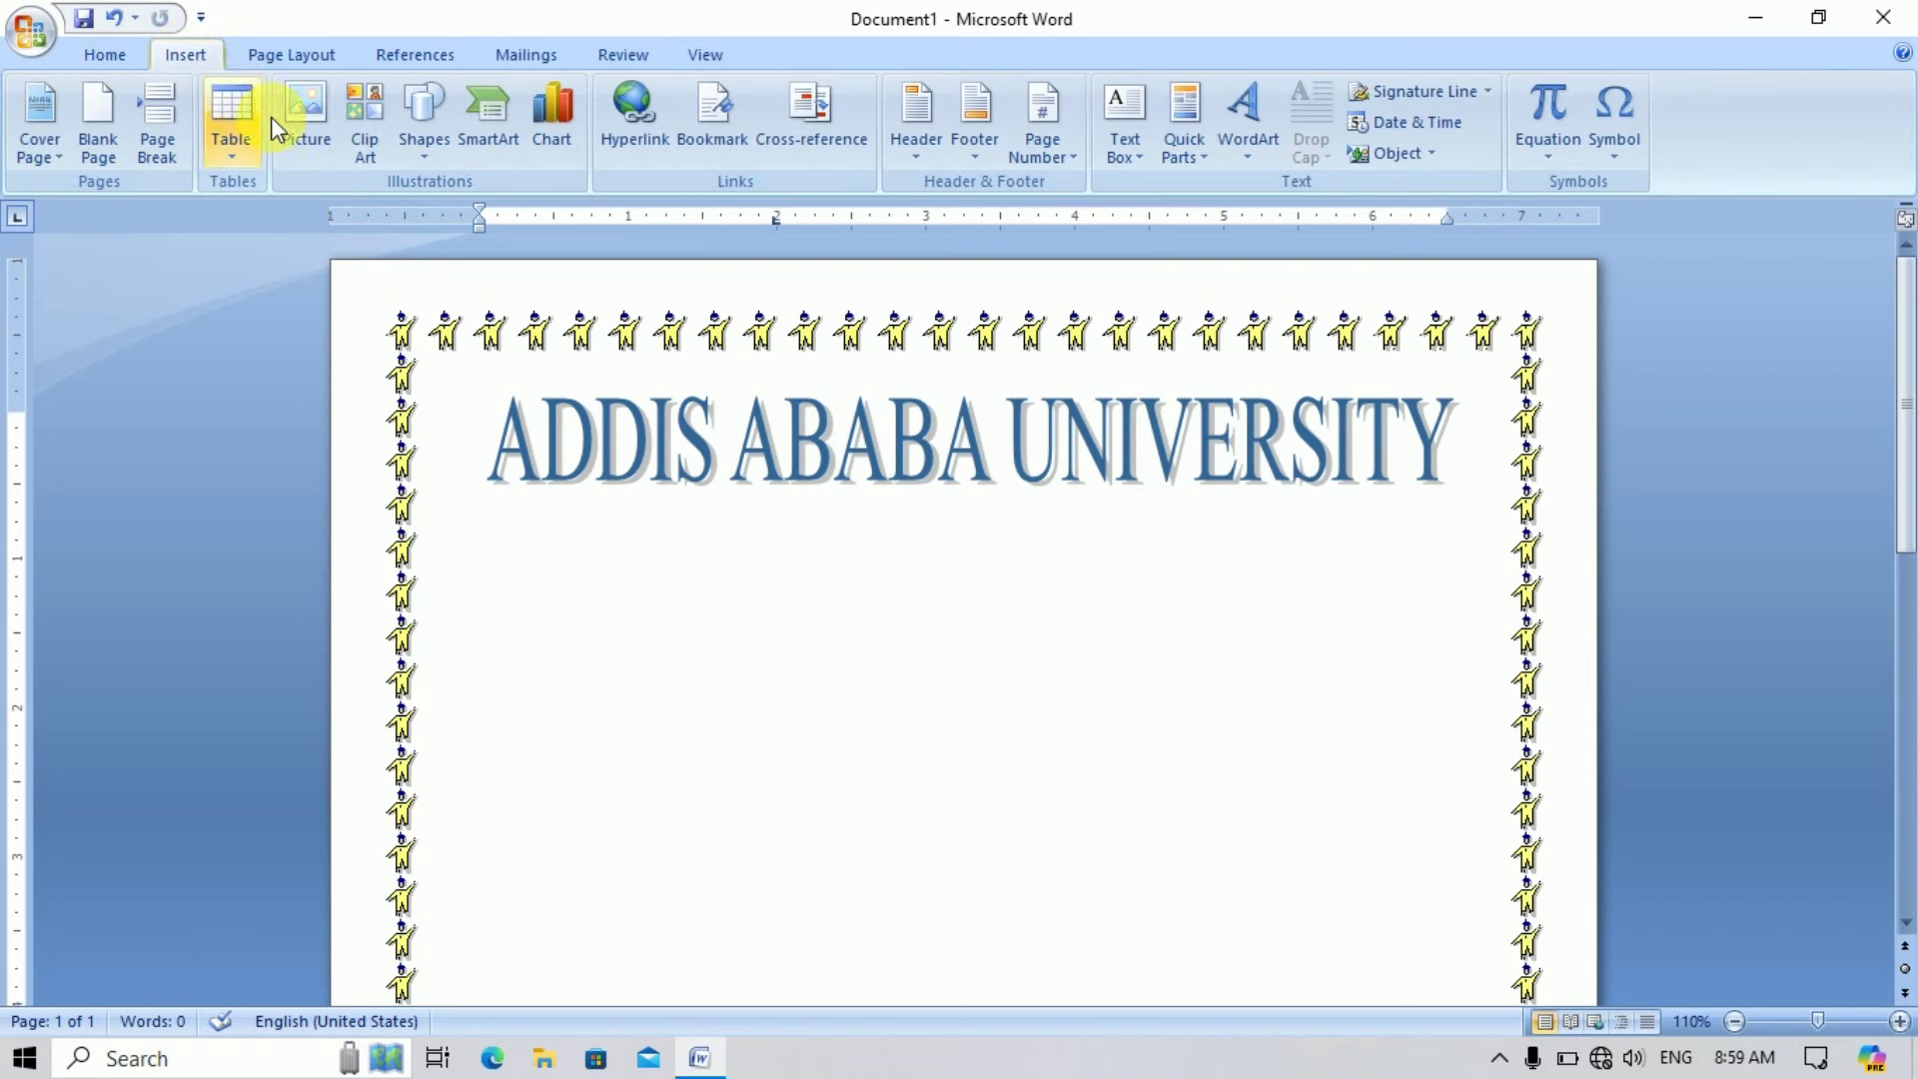
left_click(310, 120)
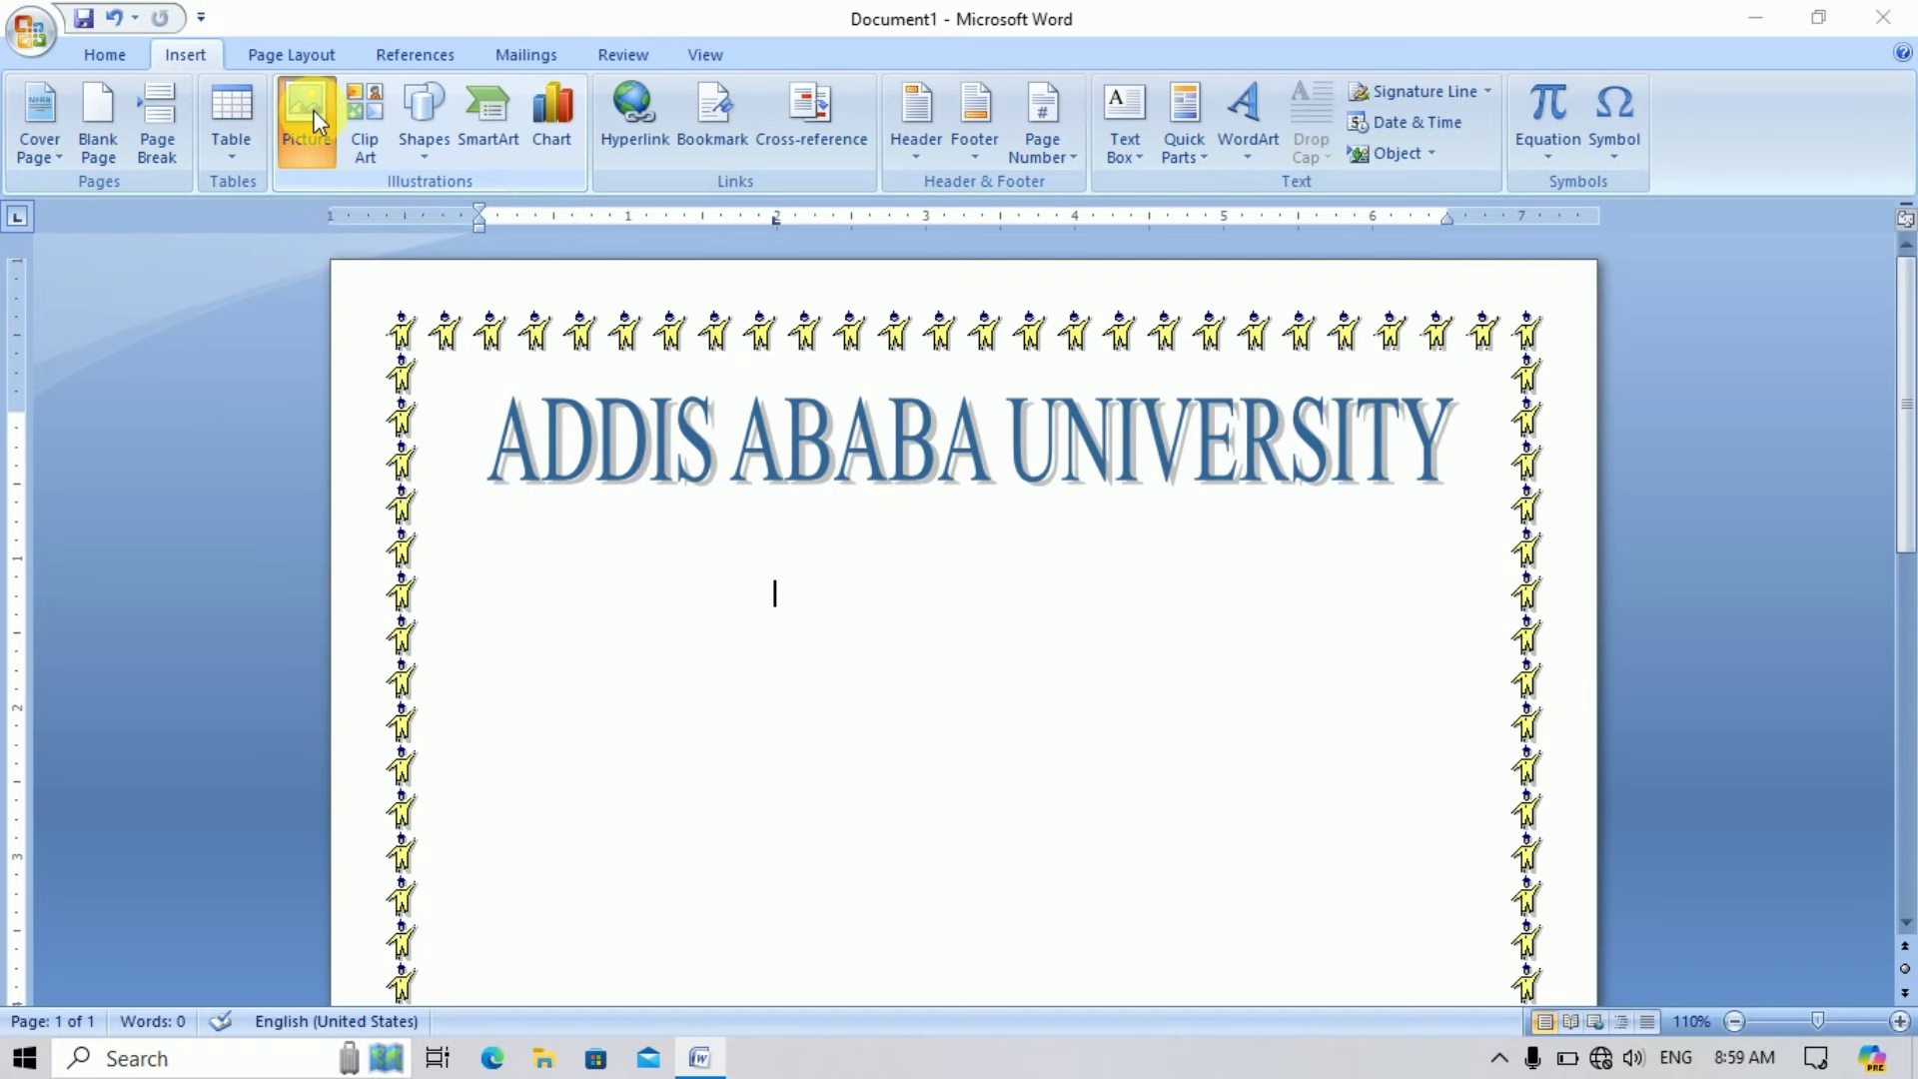
left_click(160, 299)
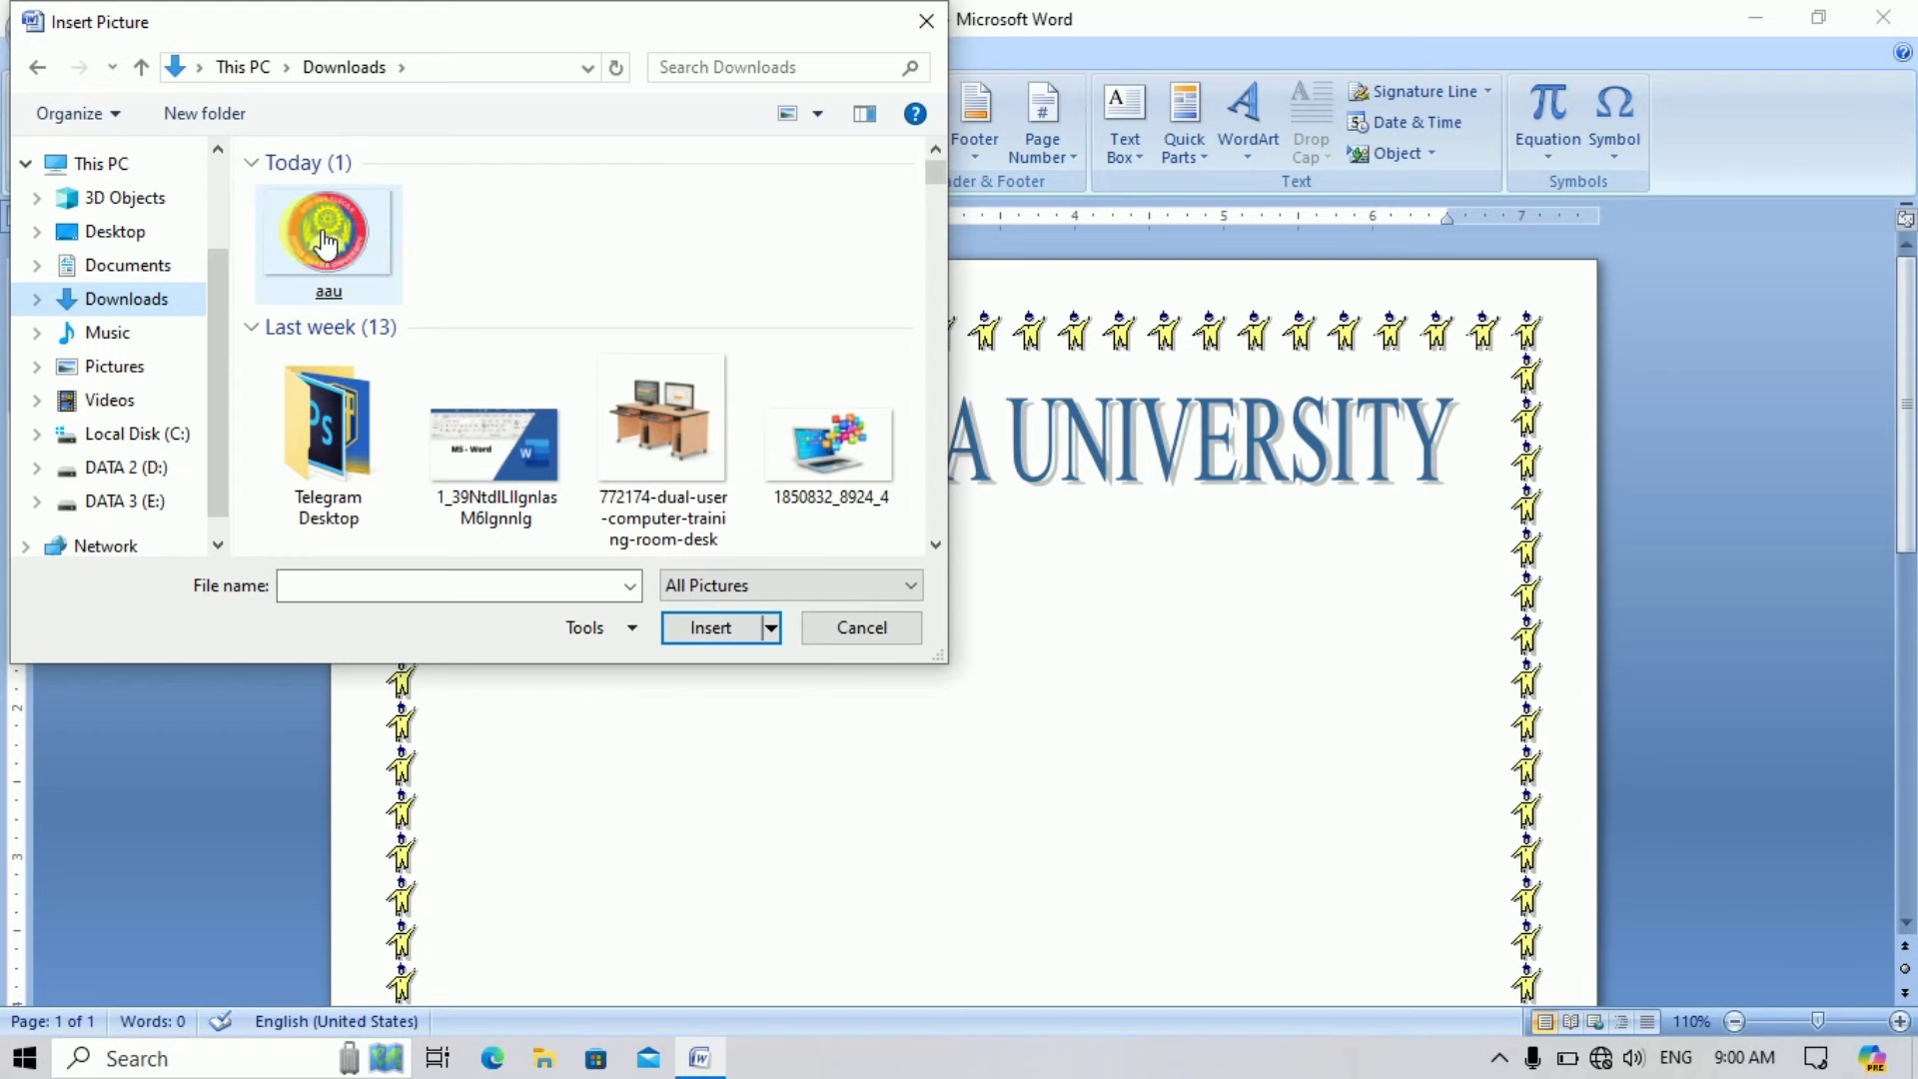
left_click(343, 238)
left_click(365, 246)
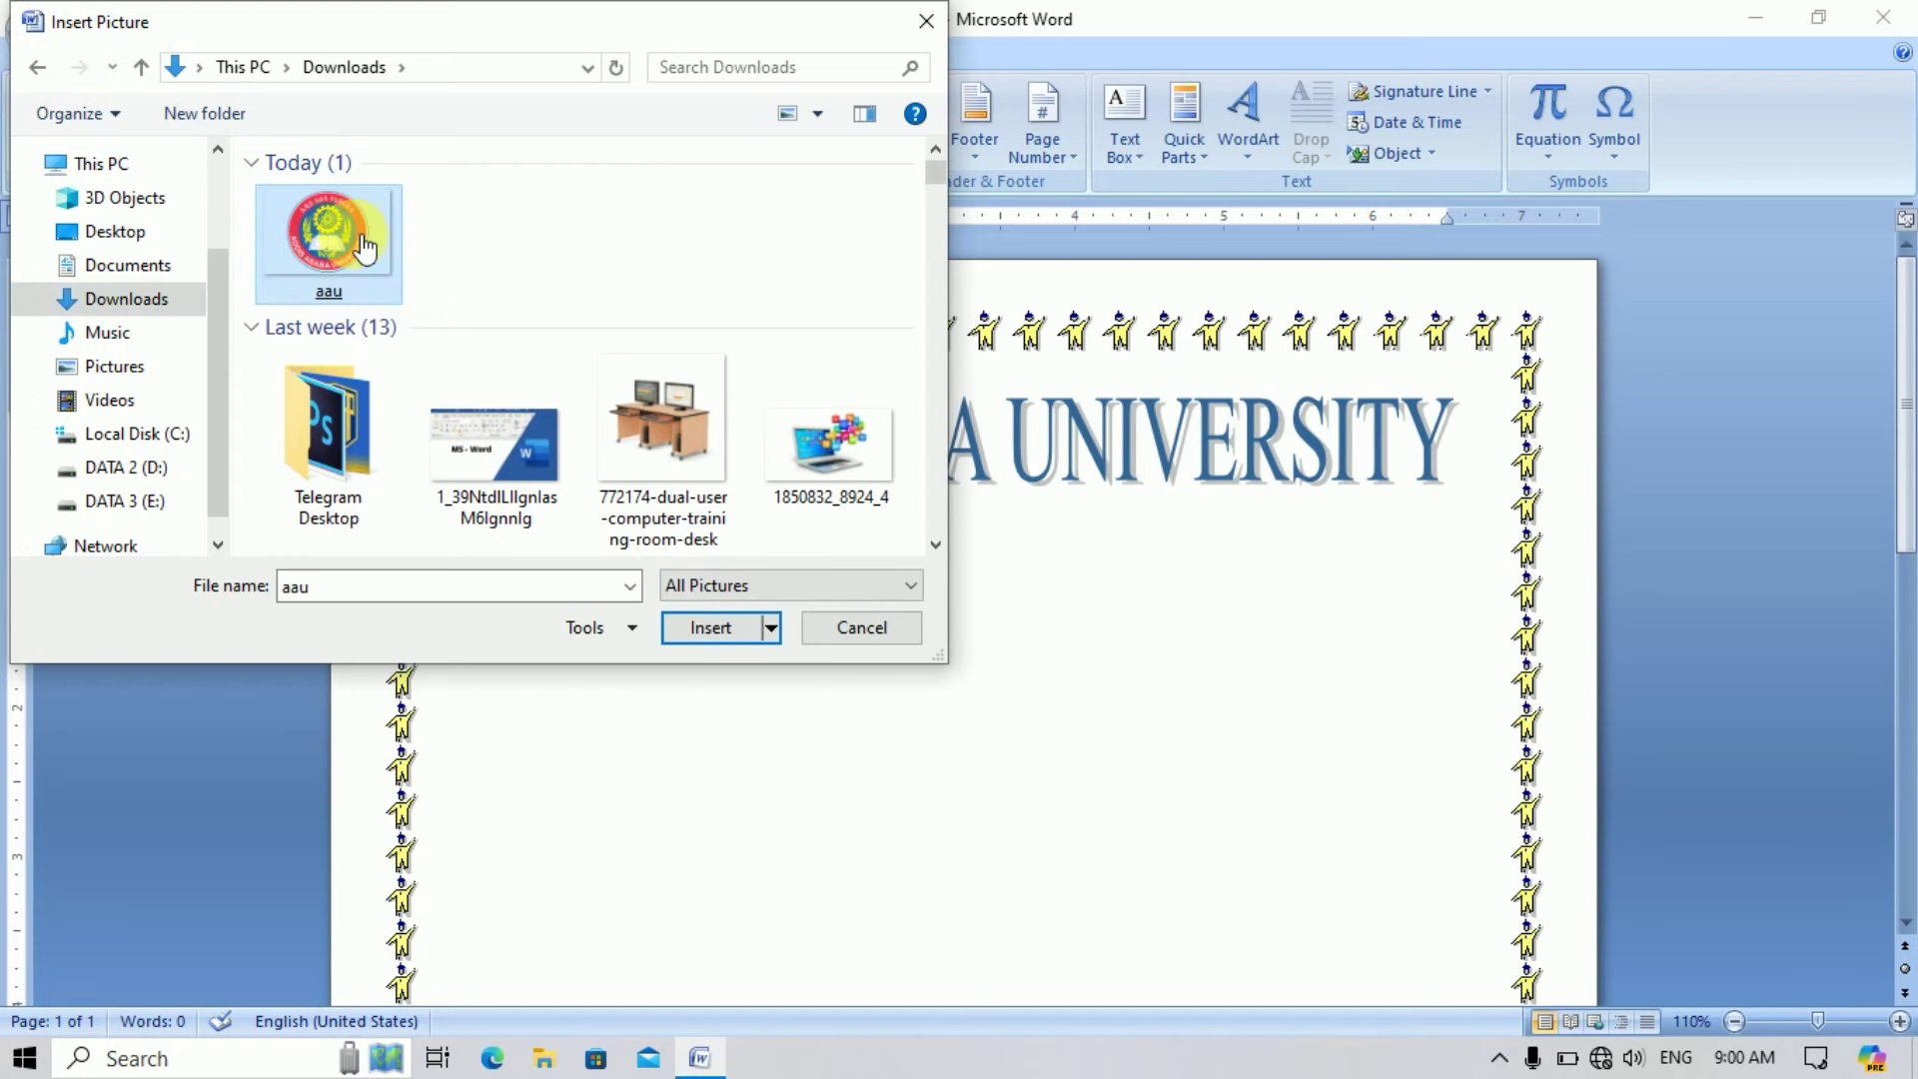
double_click(365, 246)
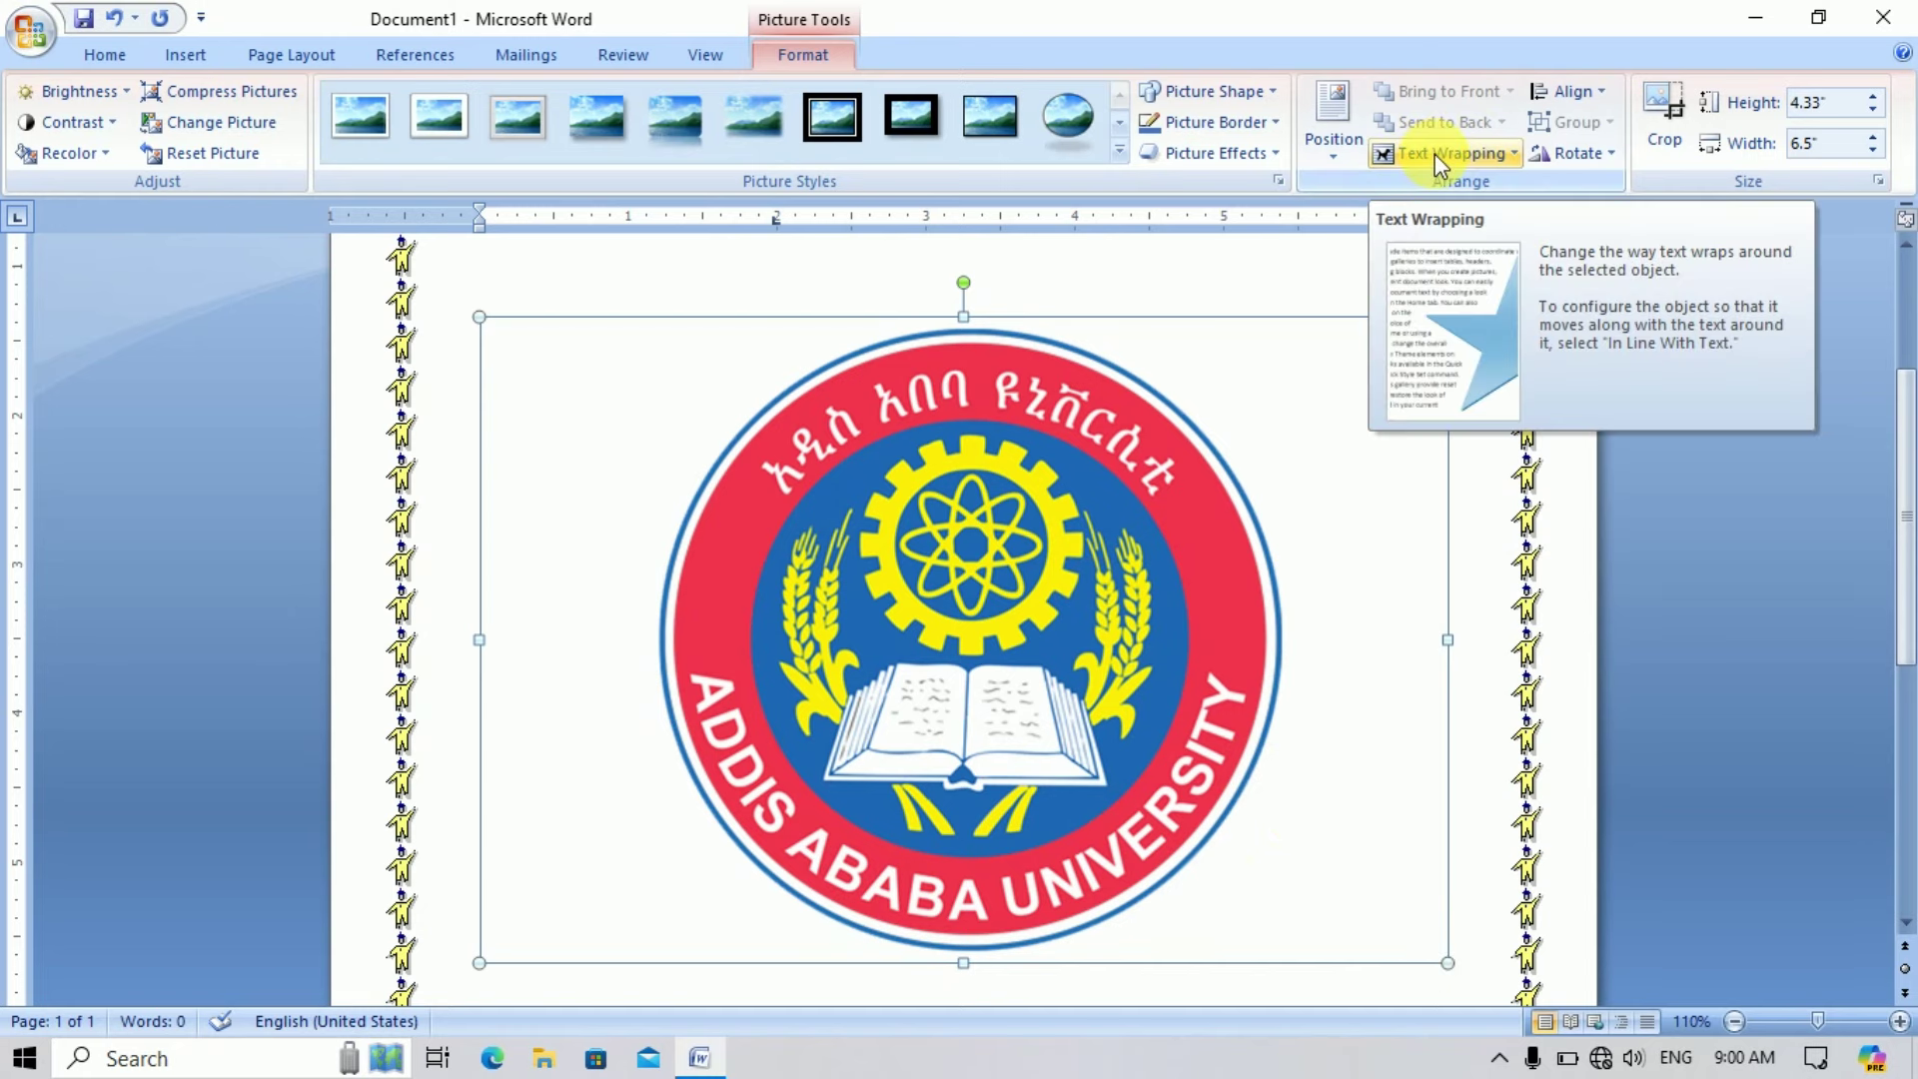
- Give the logo square wrapping and shrink it to about 2.15" by 3.23"
scroll(1165, 355, "up", 2)
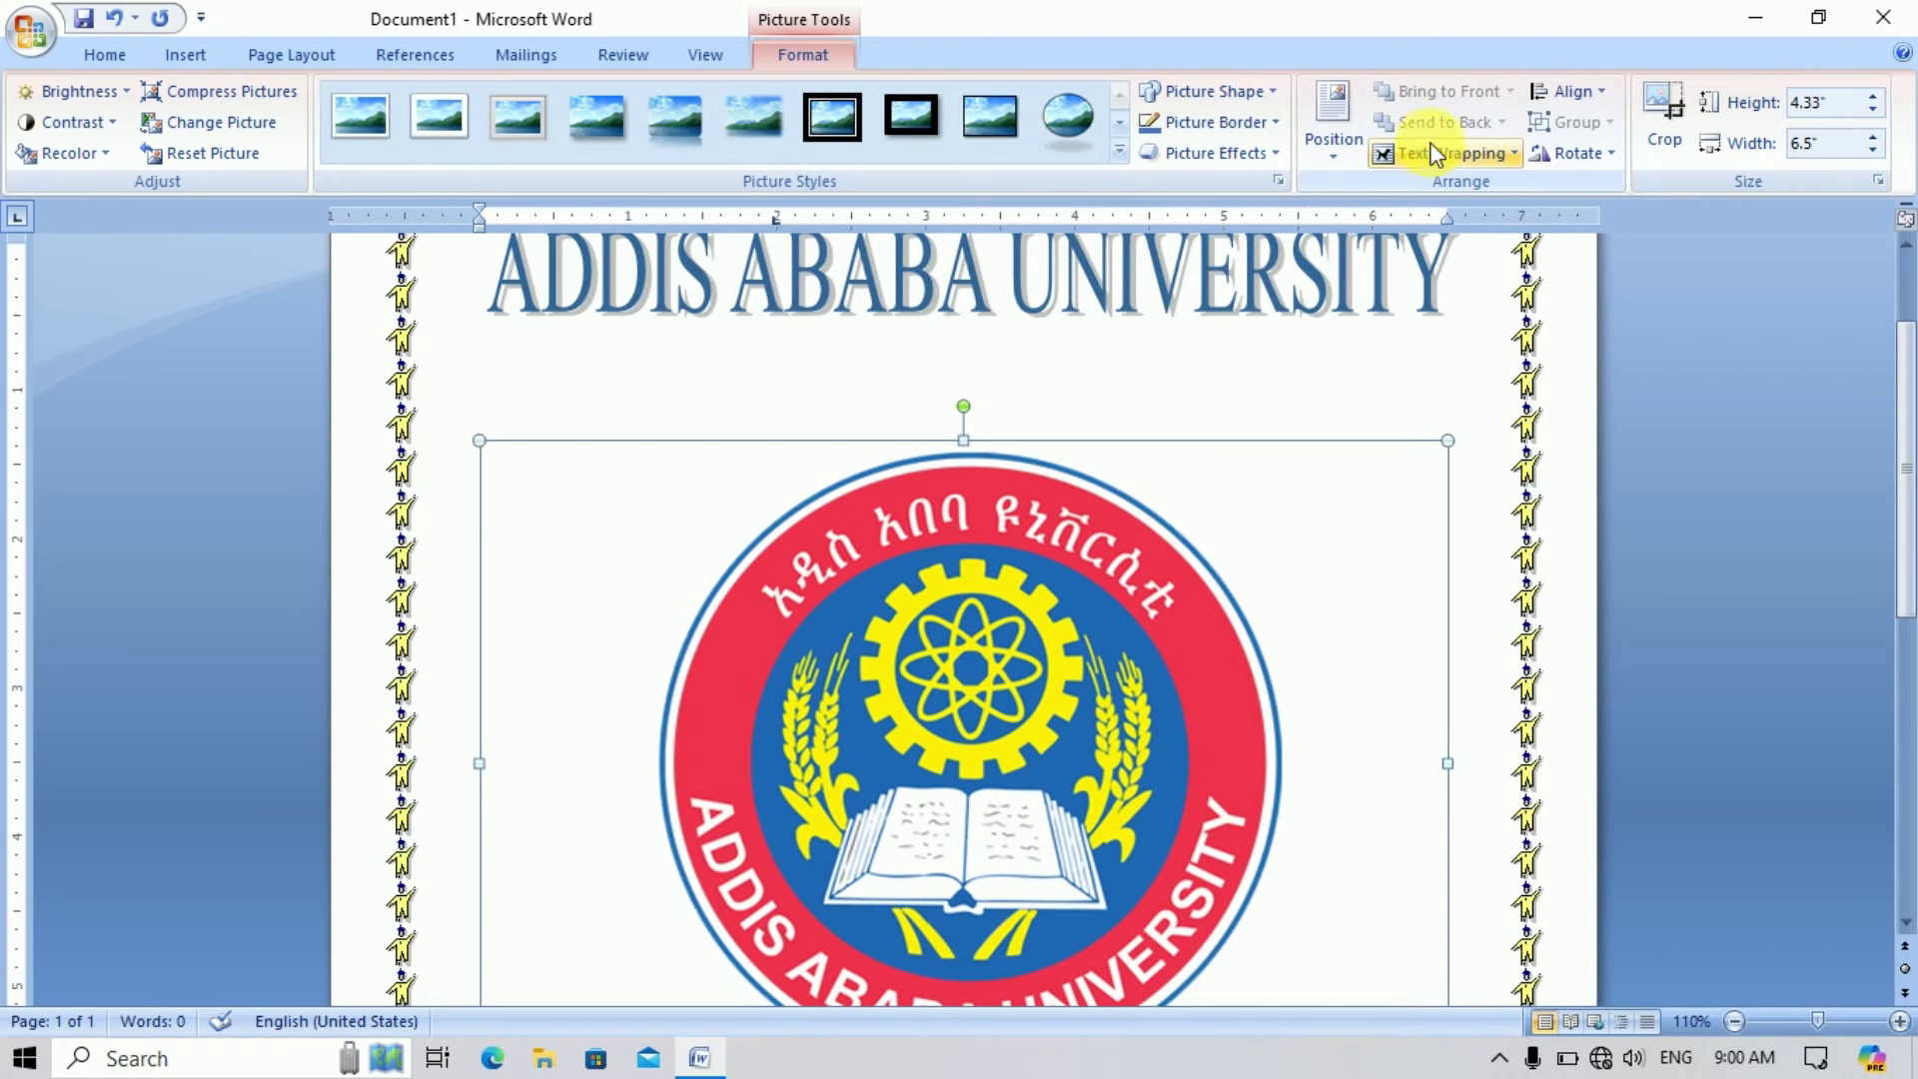
left_click(1440, 153)
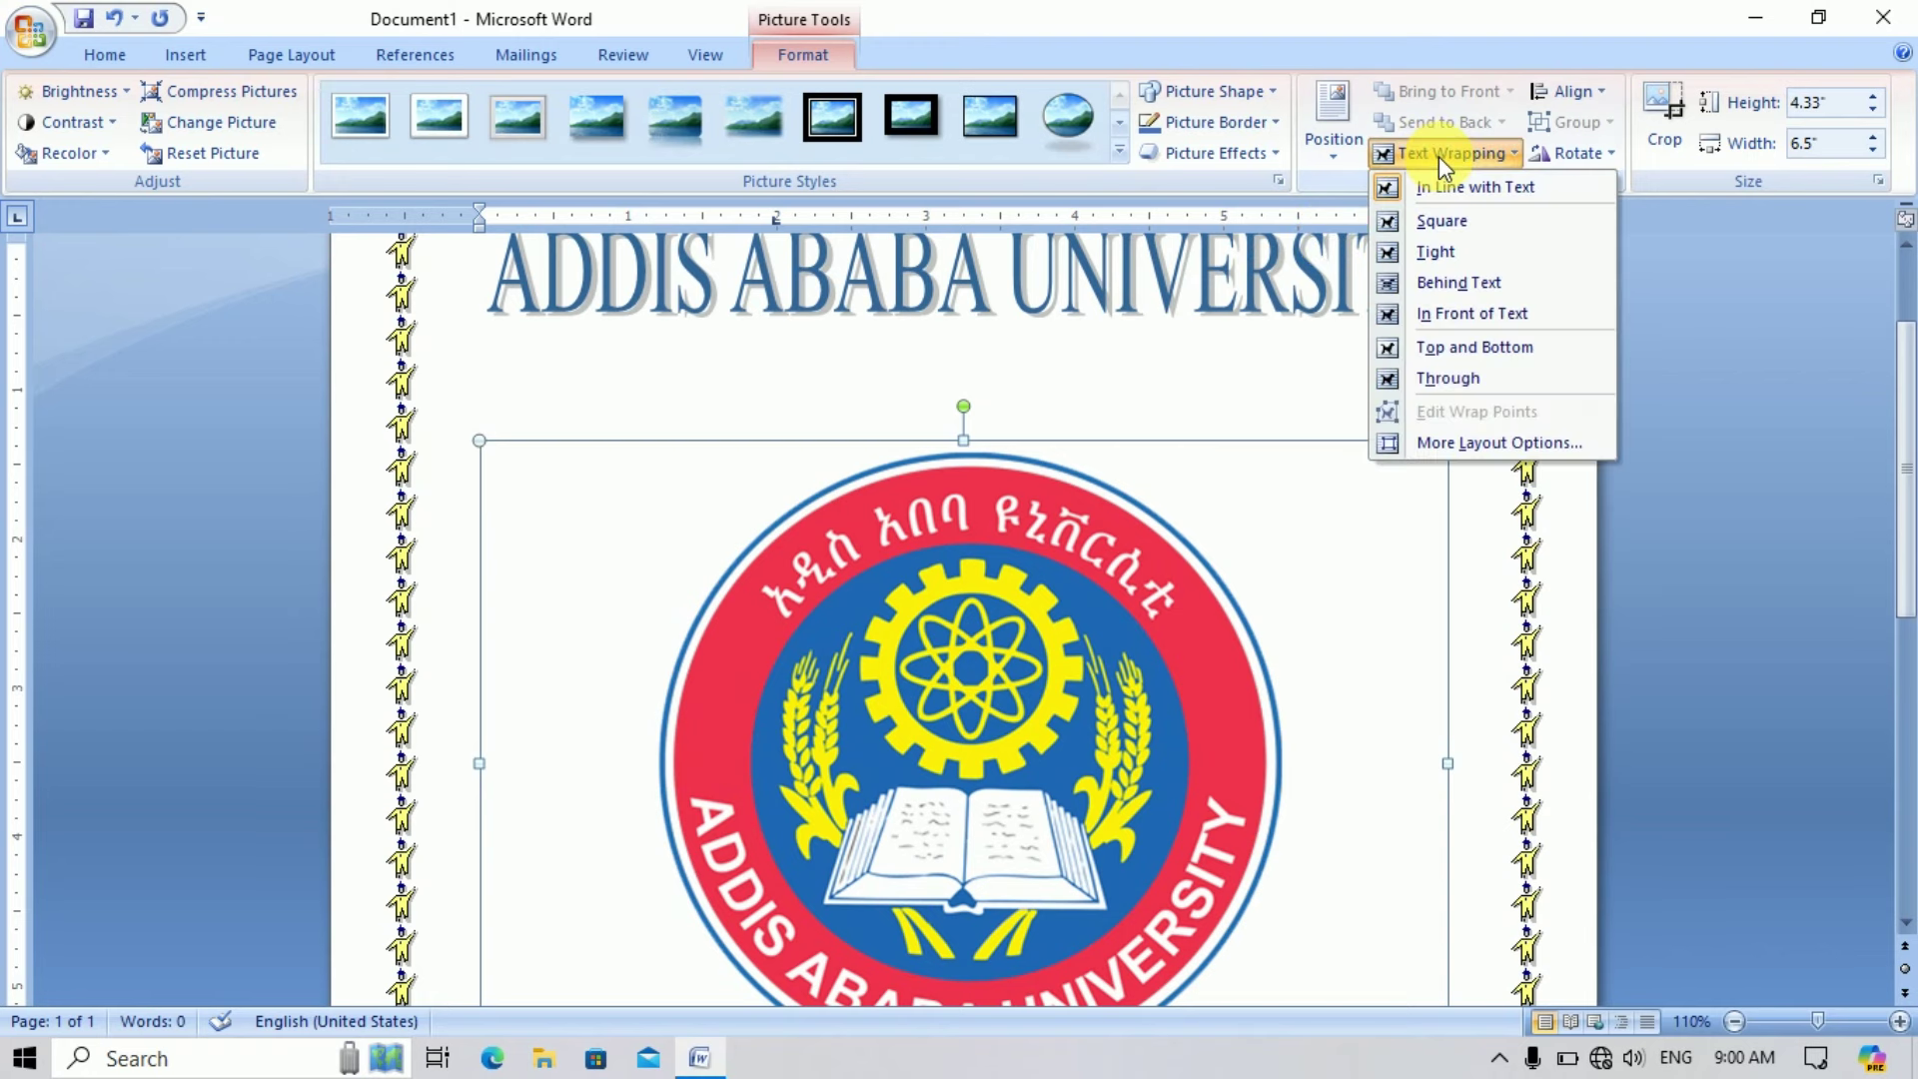
left_click(1466, 237)
scroll(1155, 661, "down", 3)
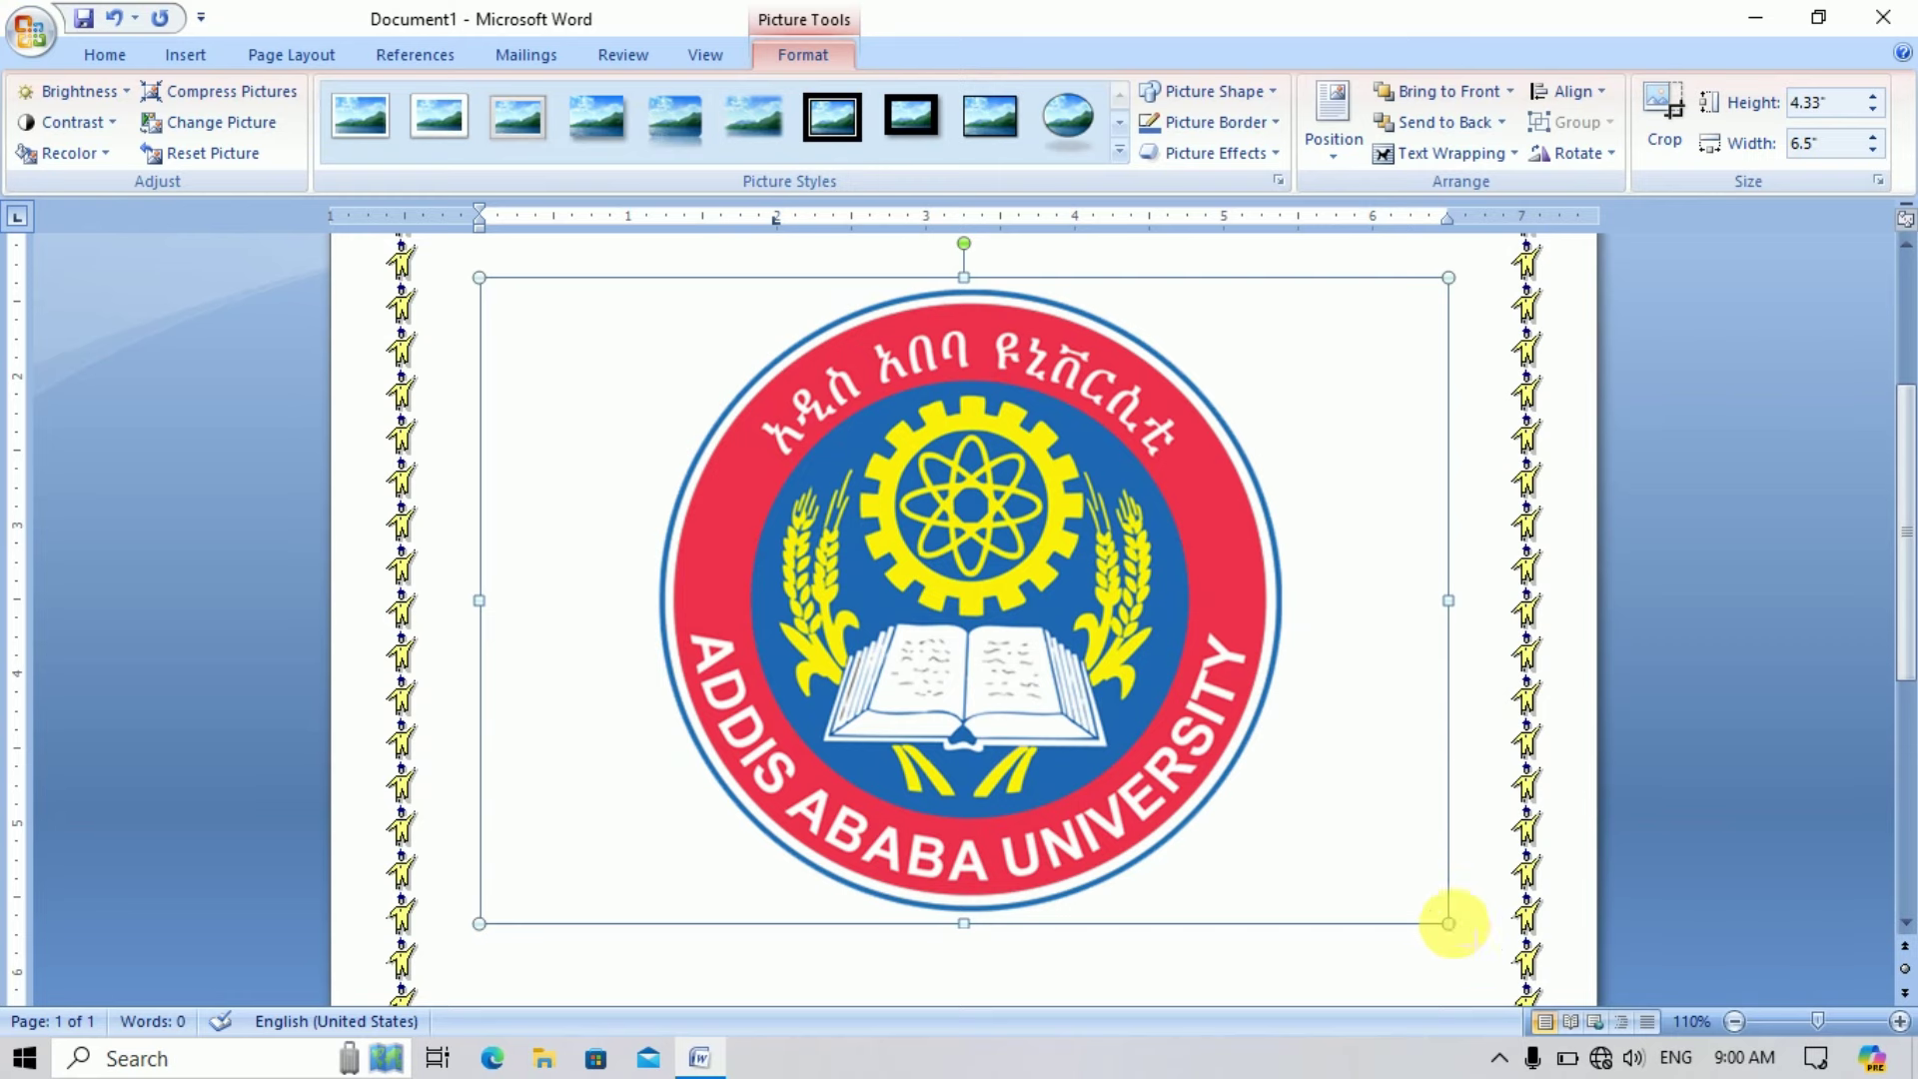
mouse_move(1450, 924)
left_mouse_down()
mouse_move(1019, 597)
mouse_move(961, 599)
left_mouse_up()
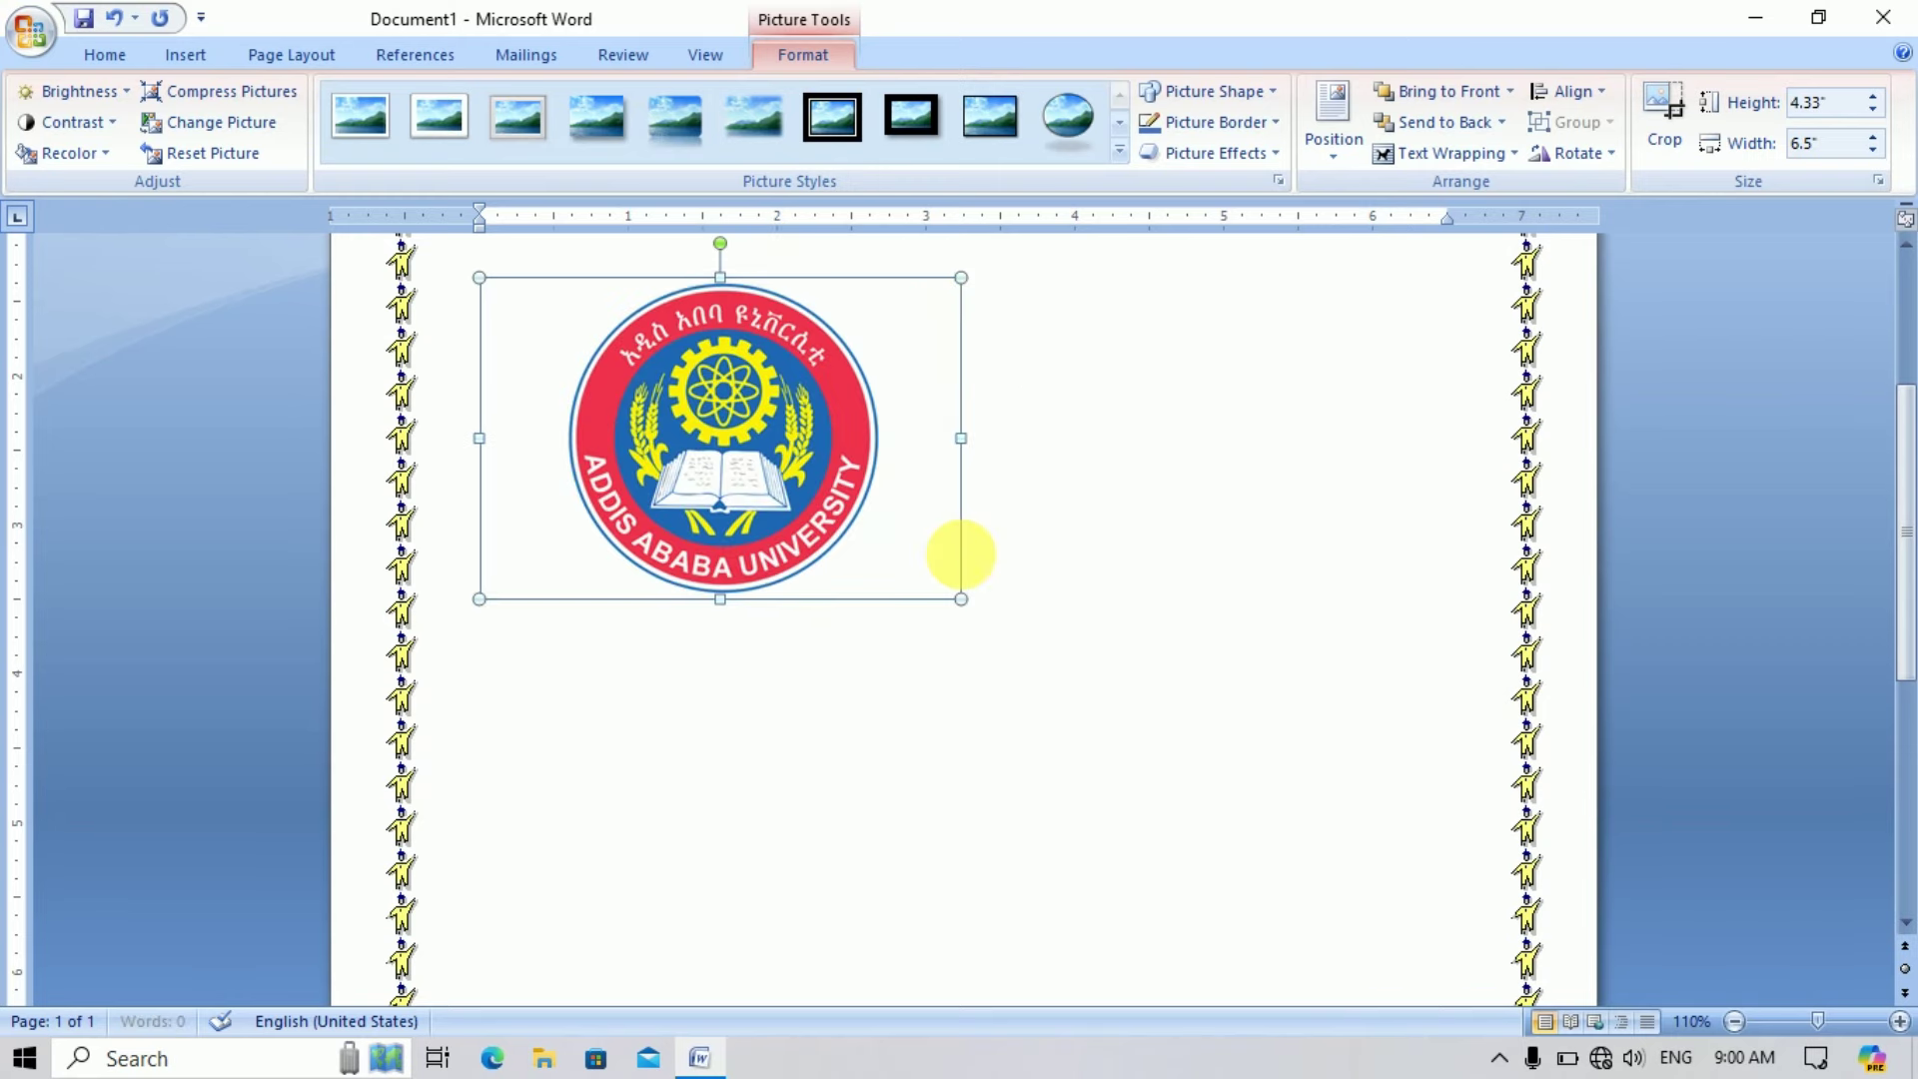
- Position the logo centred just below the WordArt title
left_click_drag(703, 458, 1220, 452)
scroll(1268, 548, "up", 5)
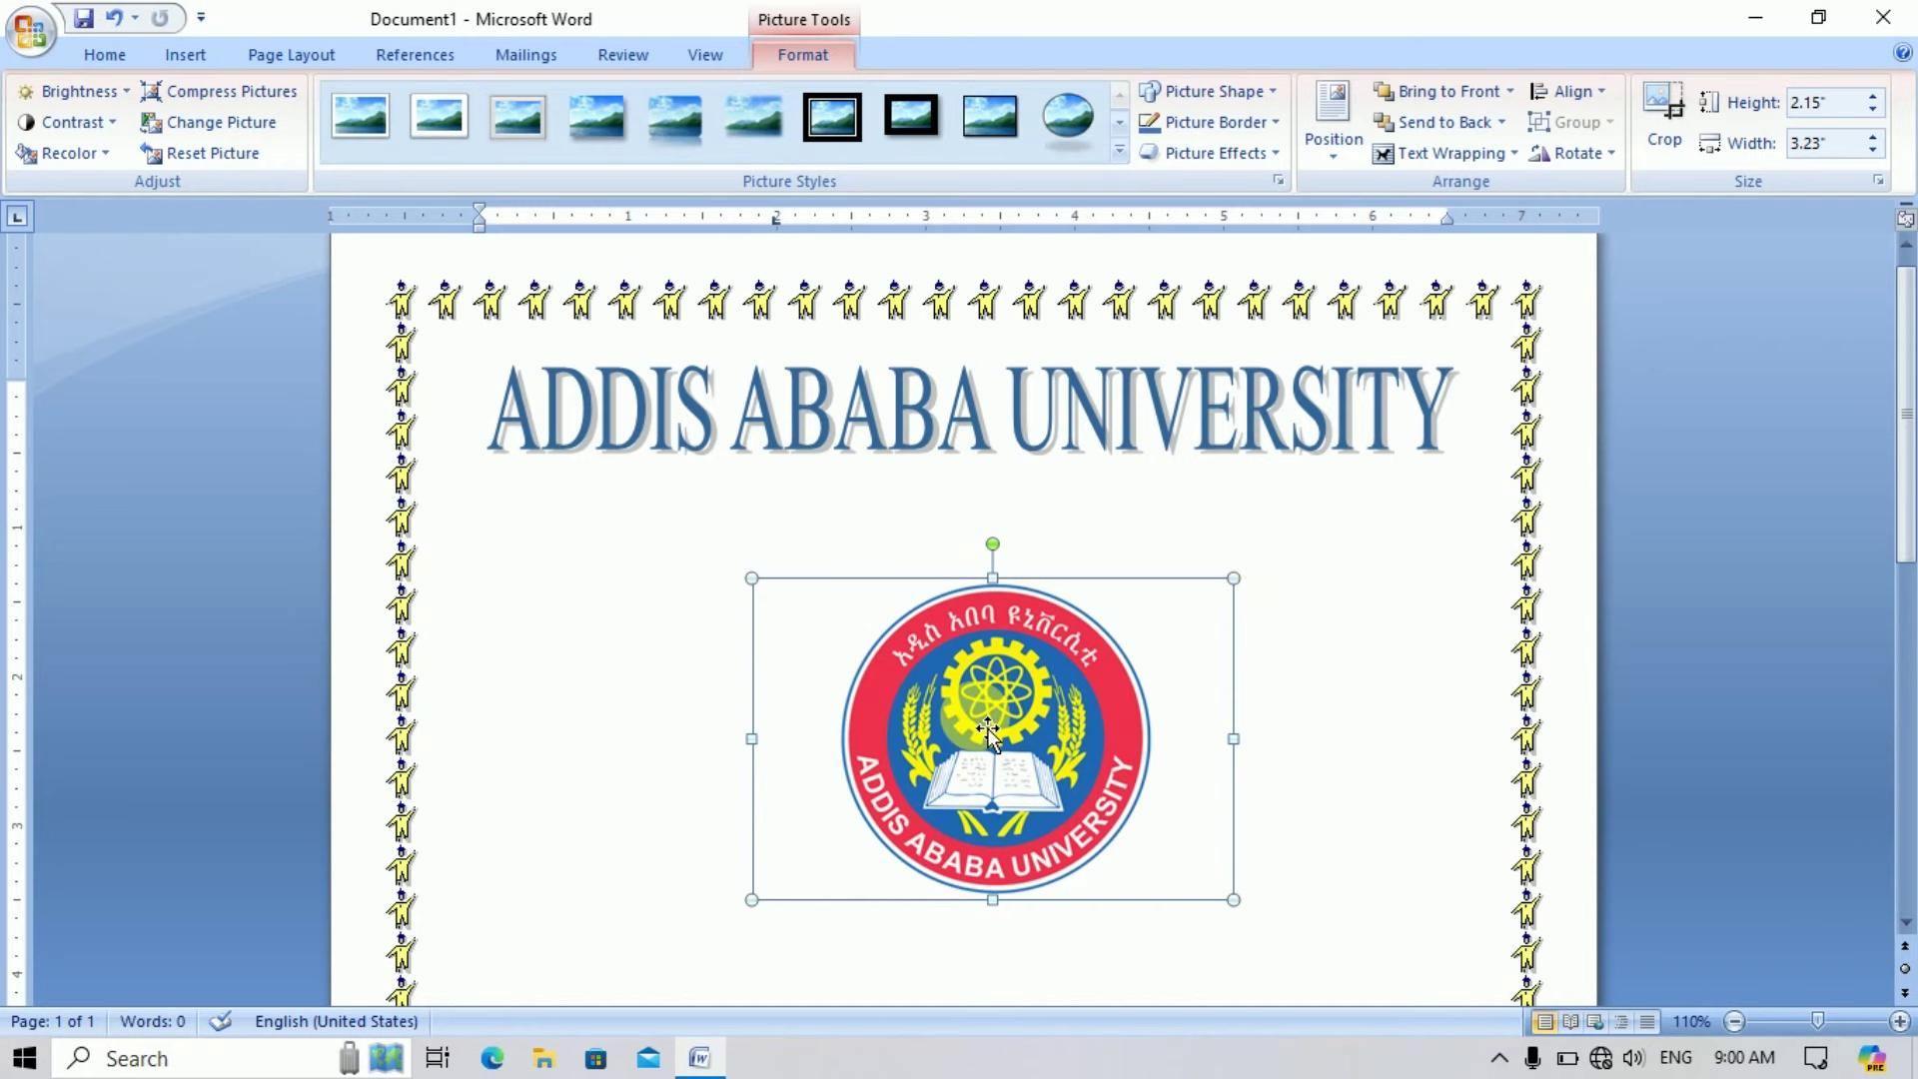
left_click_drag(987, 727, 976, 633)
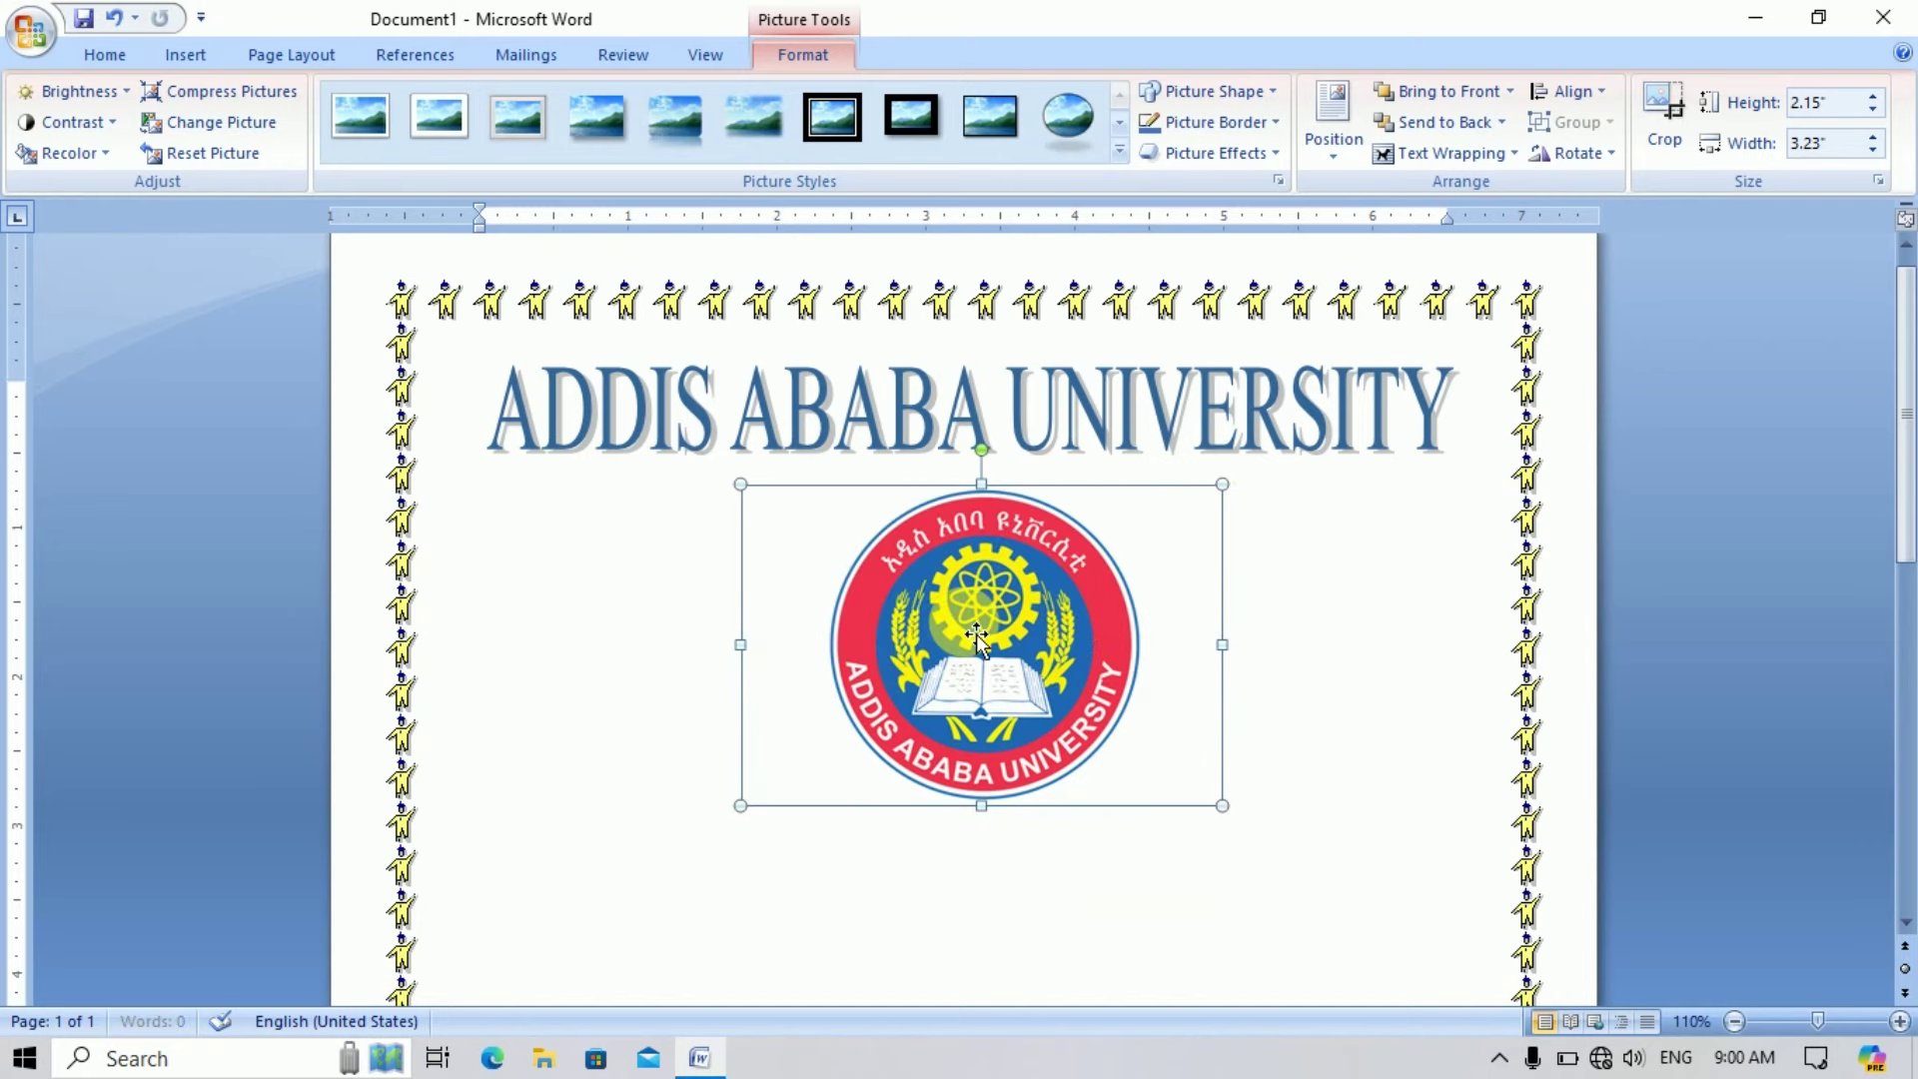
left_click(1319, 841)
scroll(1316, 839, "down", 3)
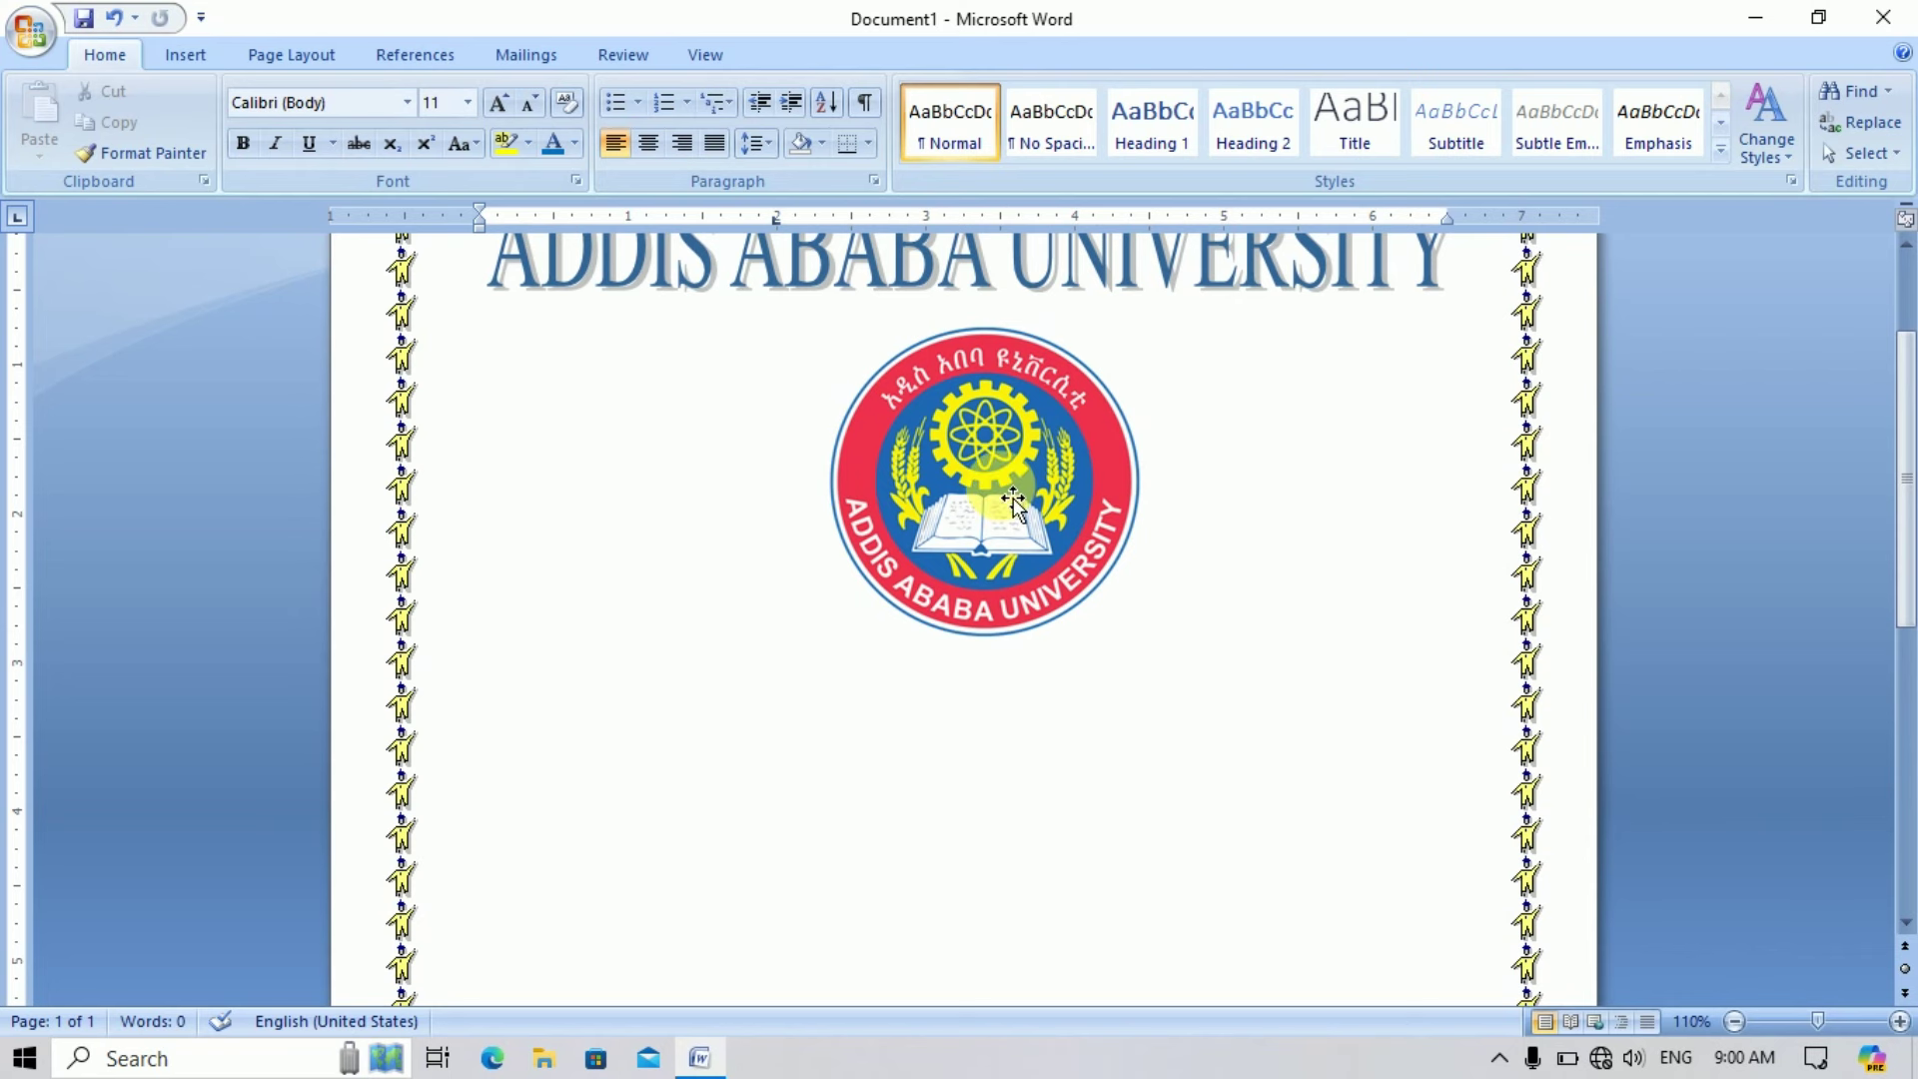
left_click_drag(1010, 493, 989, 497)
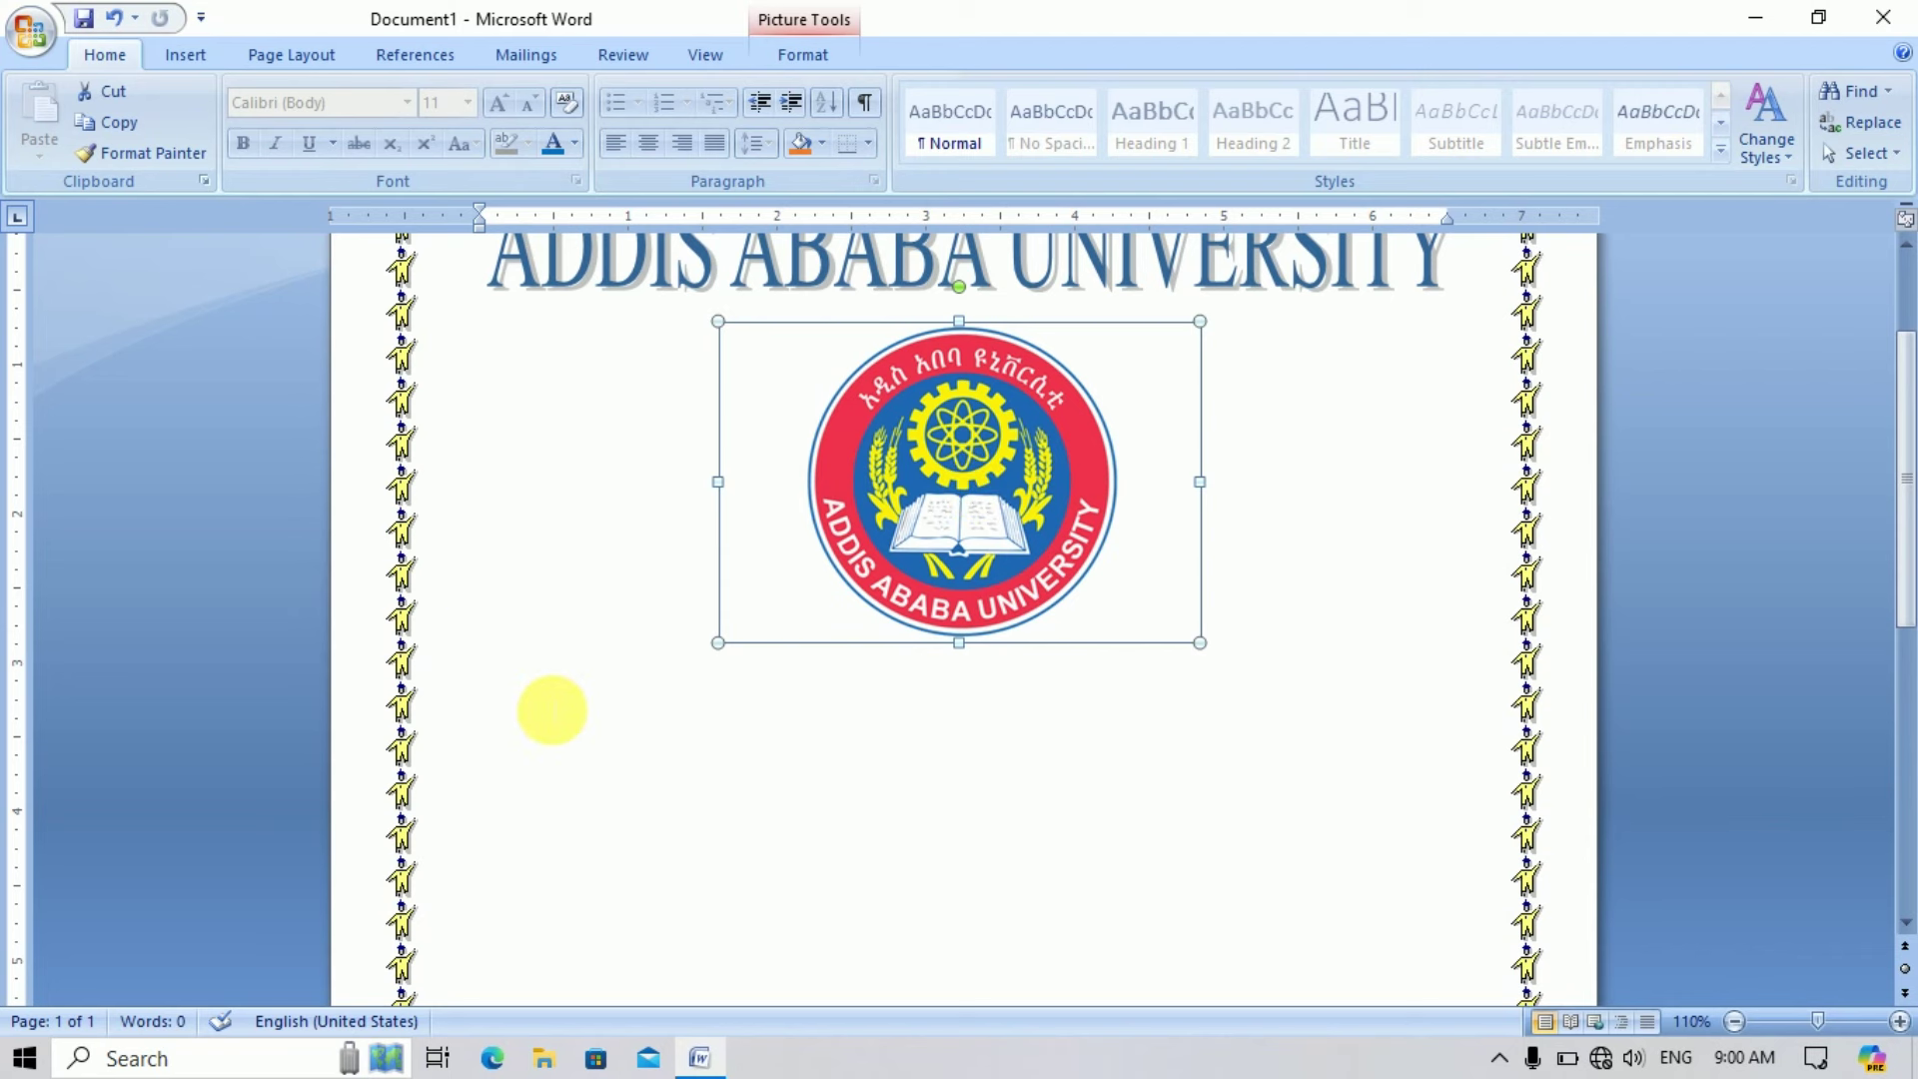
left_click(552, 710)
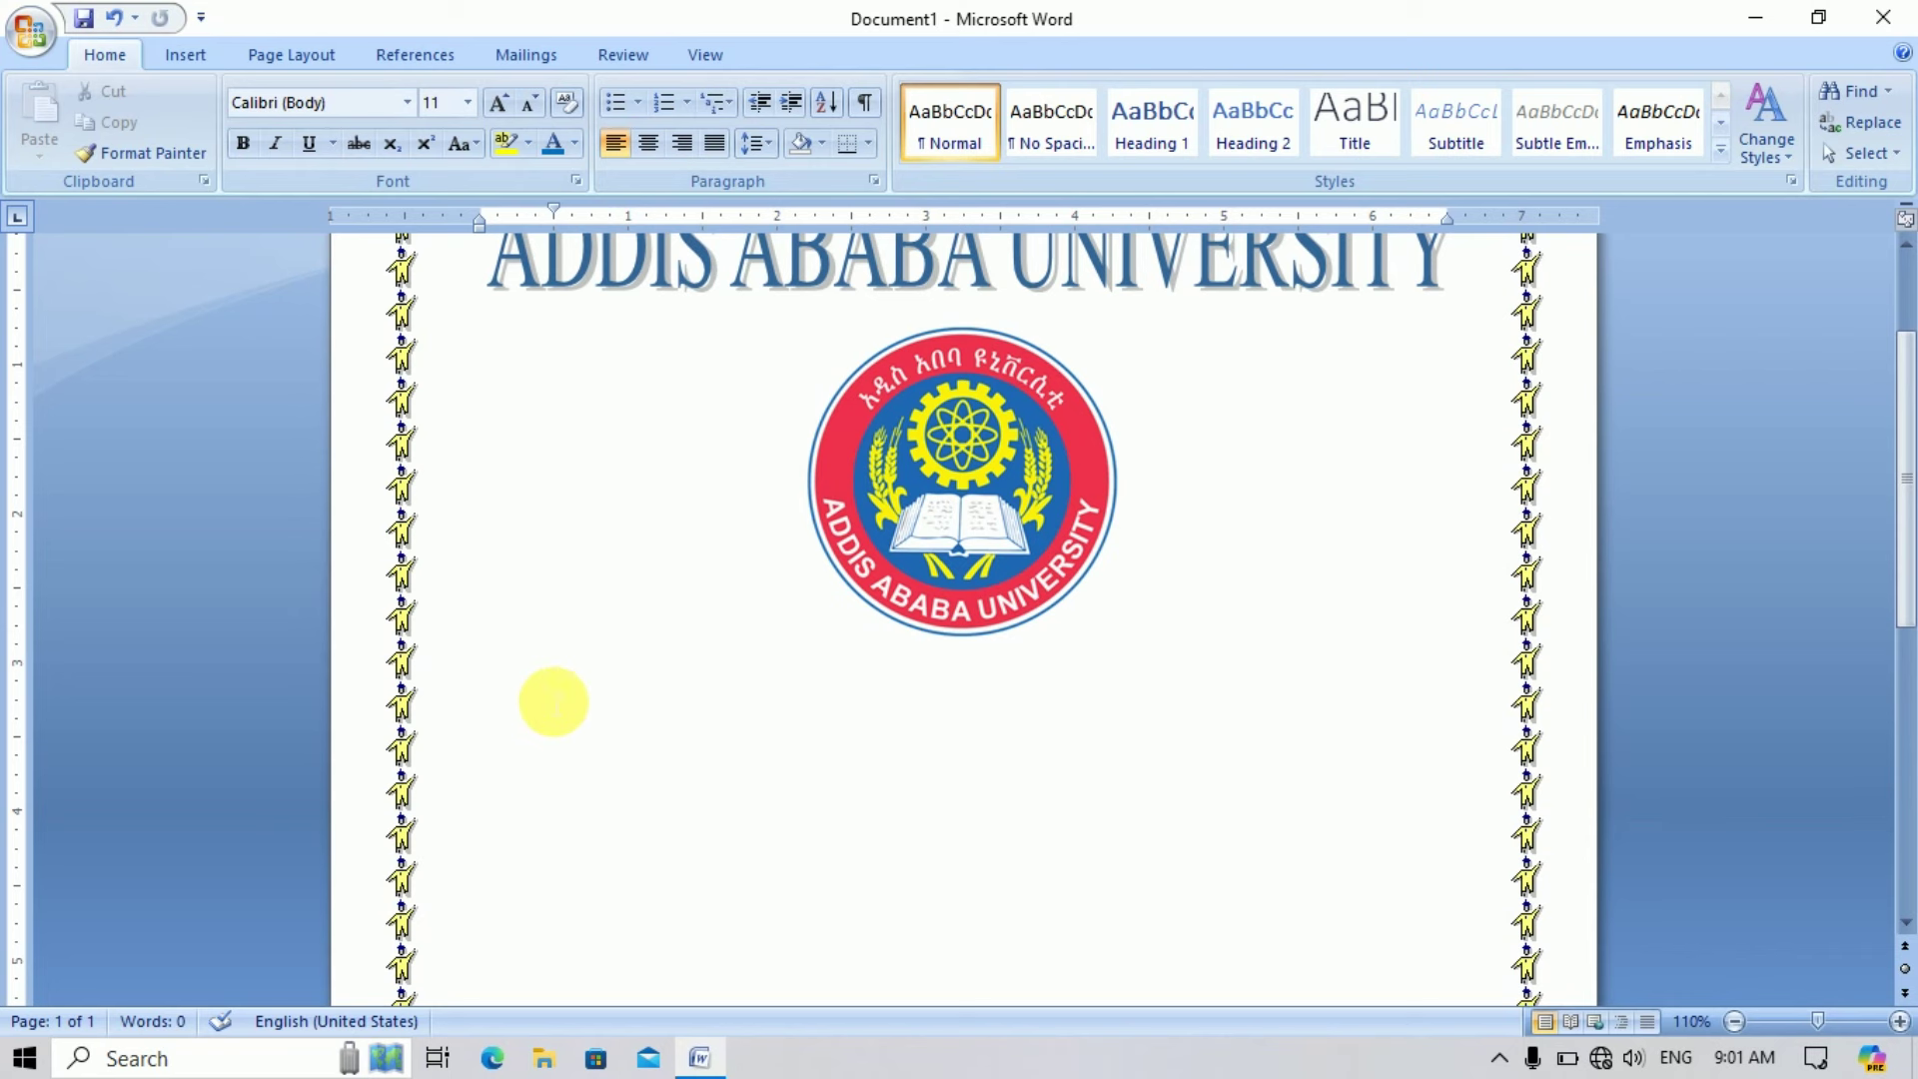
- Type 'COLLEGE OF ENGINEERING AND TECHNOLOGY', 'DEPARTMENT OF CIVIL ENGINEERING' and 'STRUCTURAL ENGINEERING STREAM' on separate lines
type("COLLEGE OF ENGINEERING AND TECHNOLOGY")
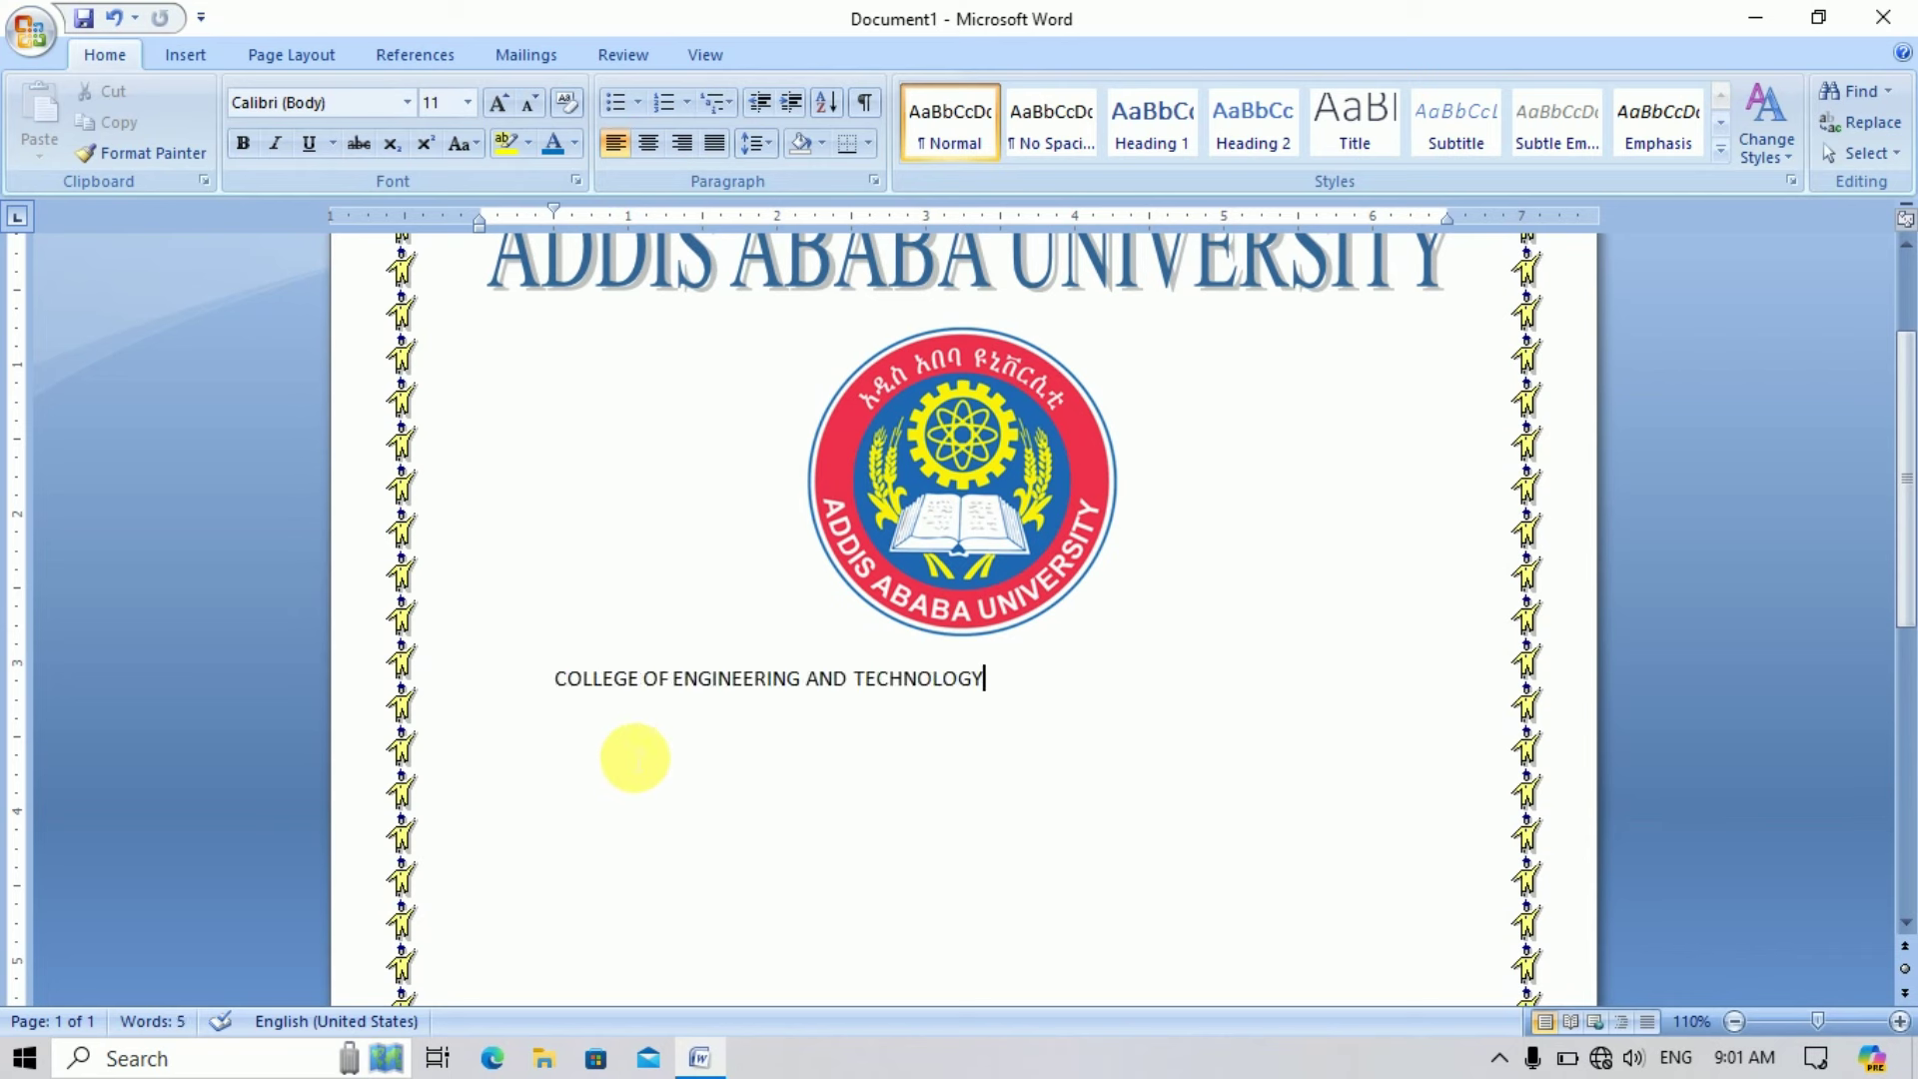
key("Return")
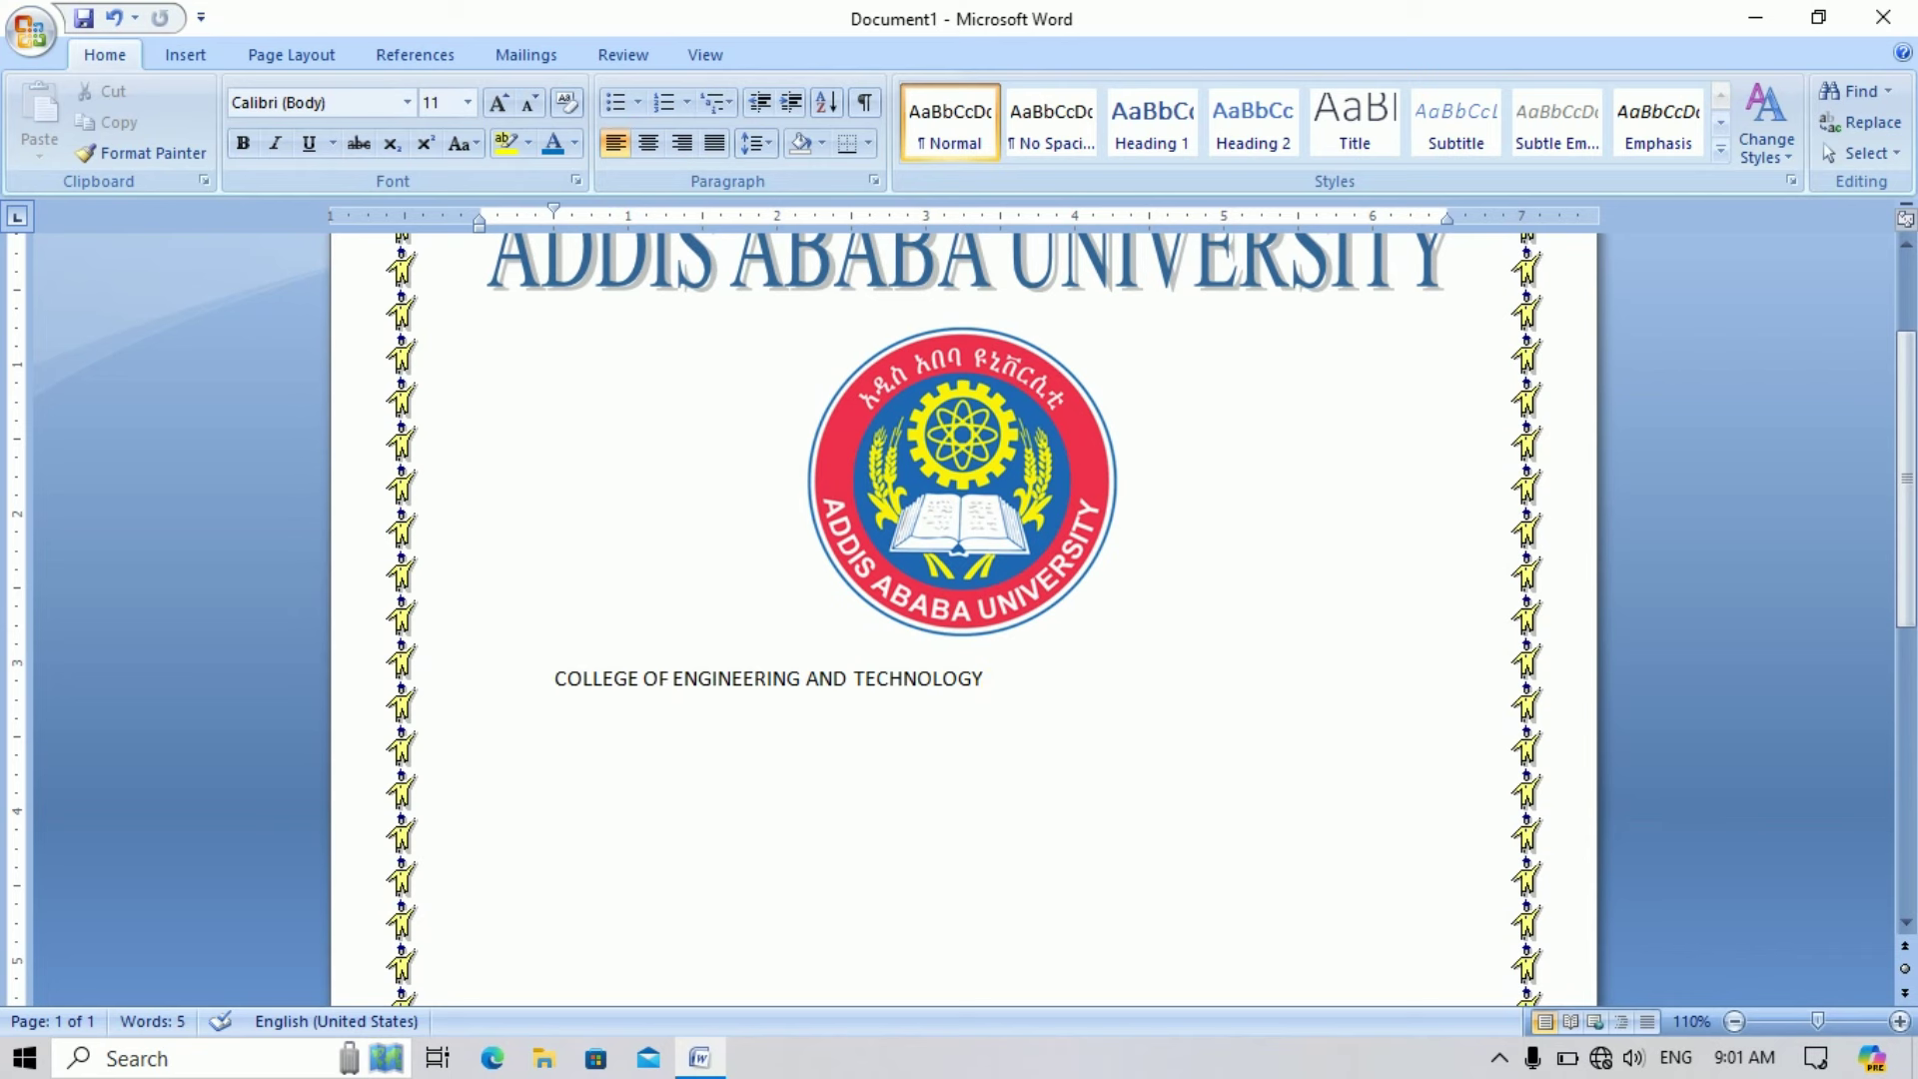
type("DEP")
type("ARTMENT OF CIVIL ENGINEERING")
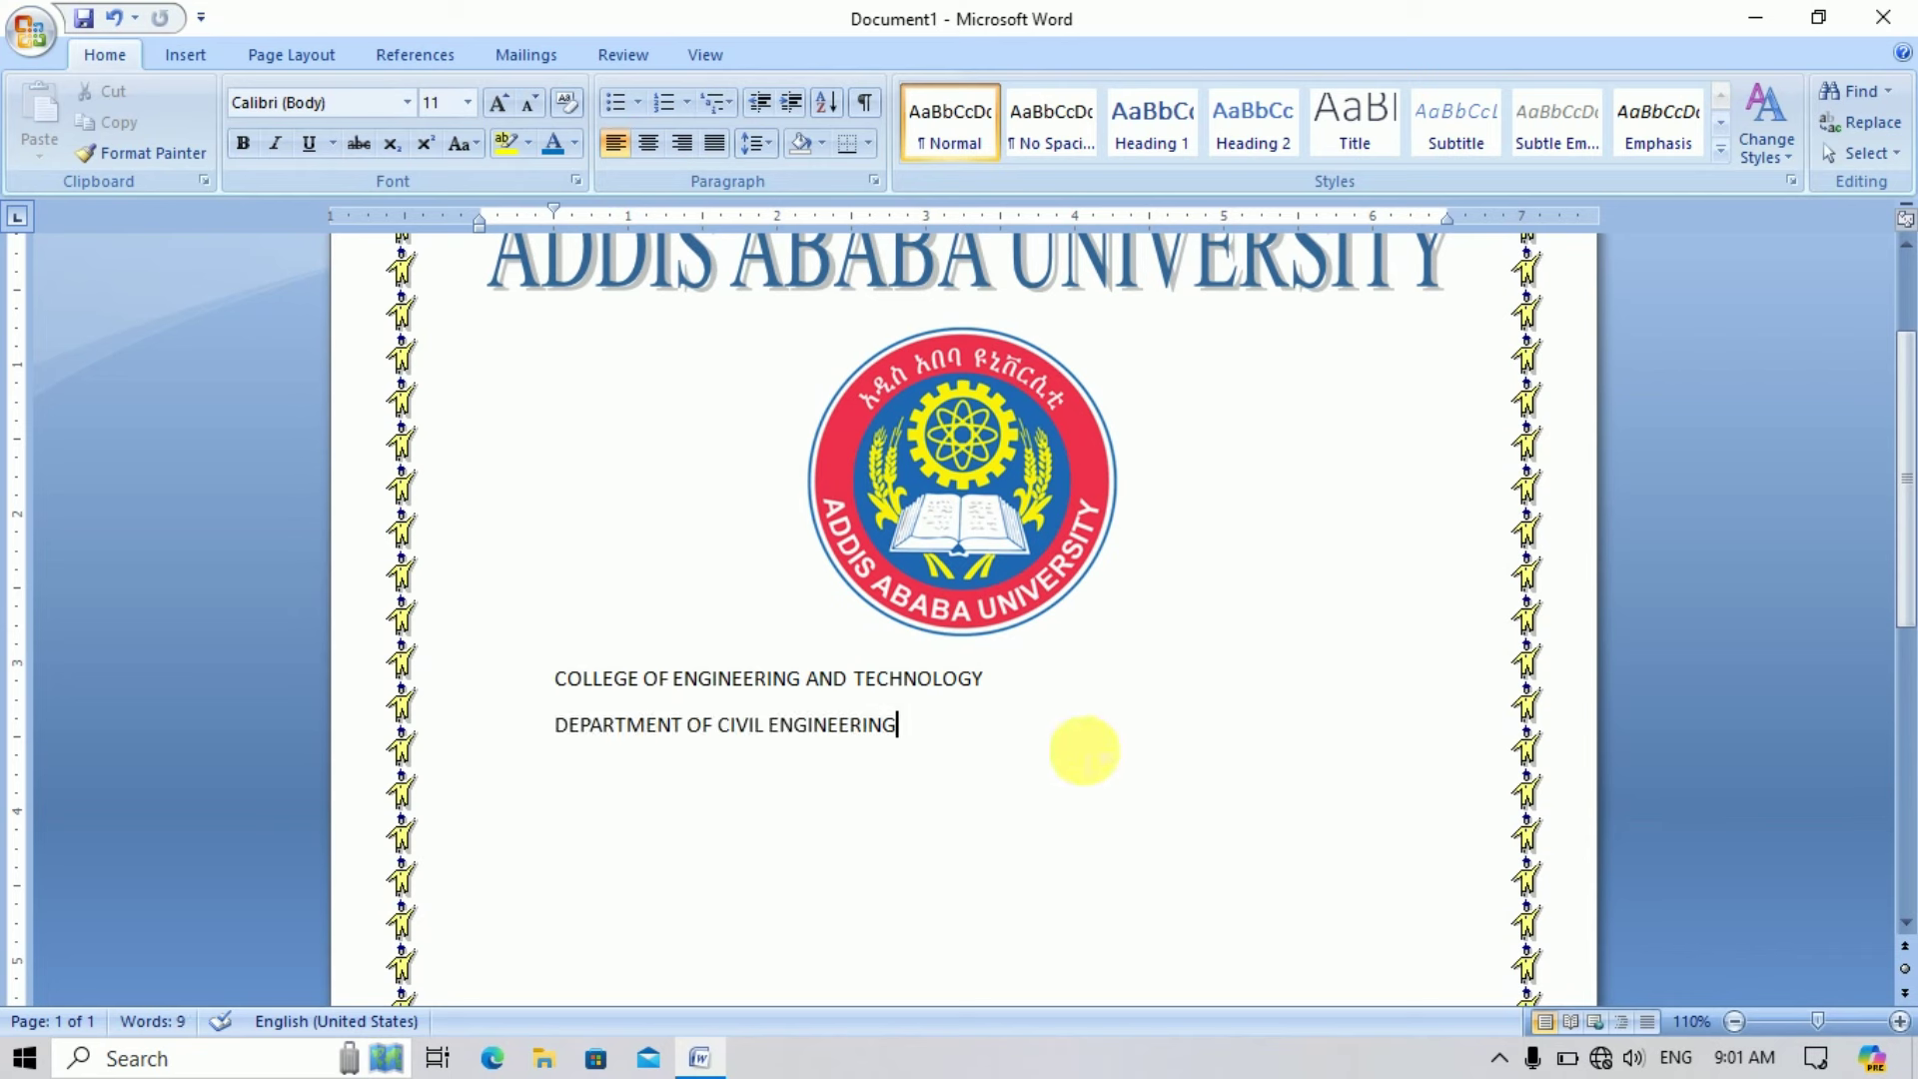
key("Return")
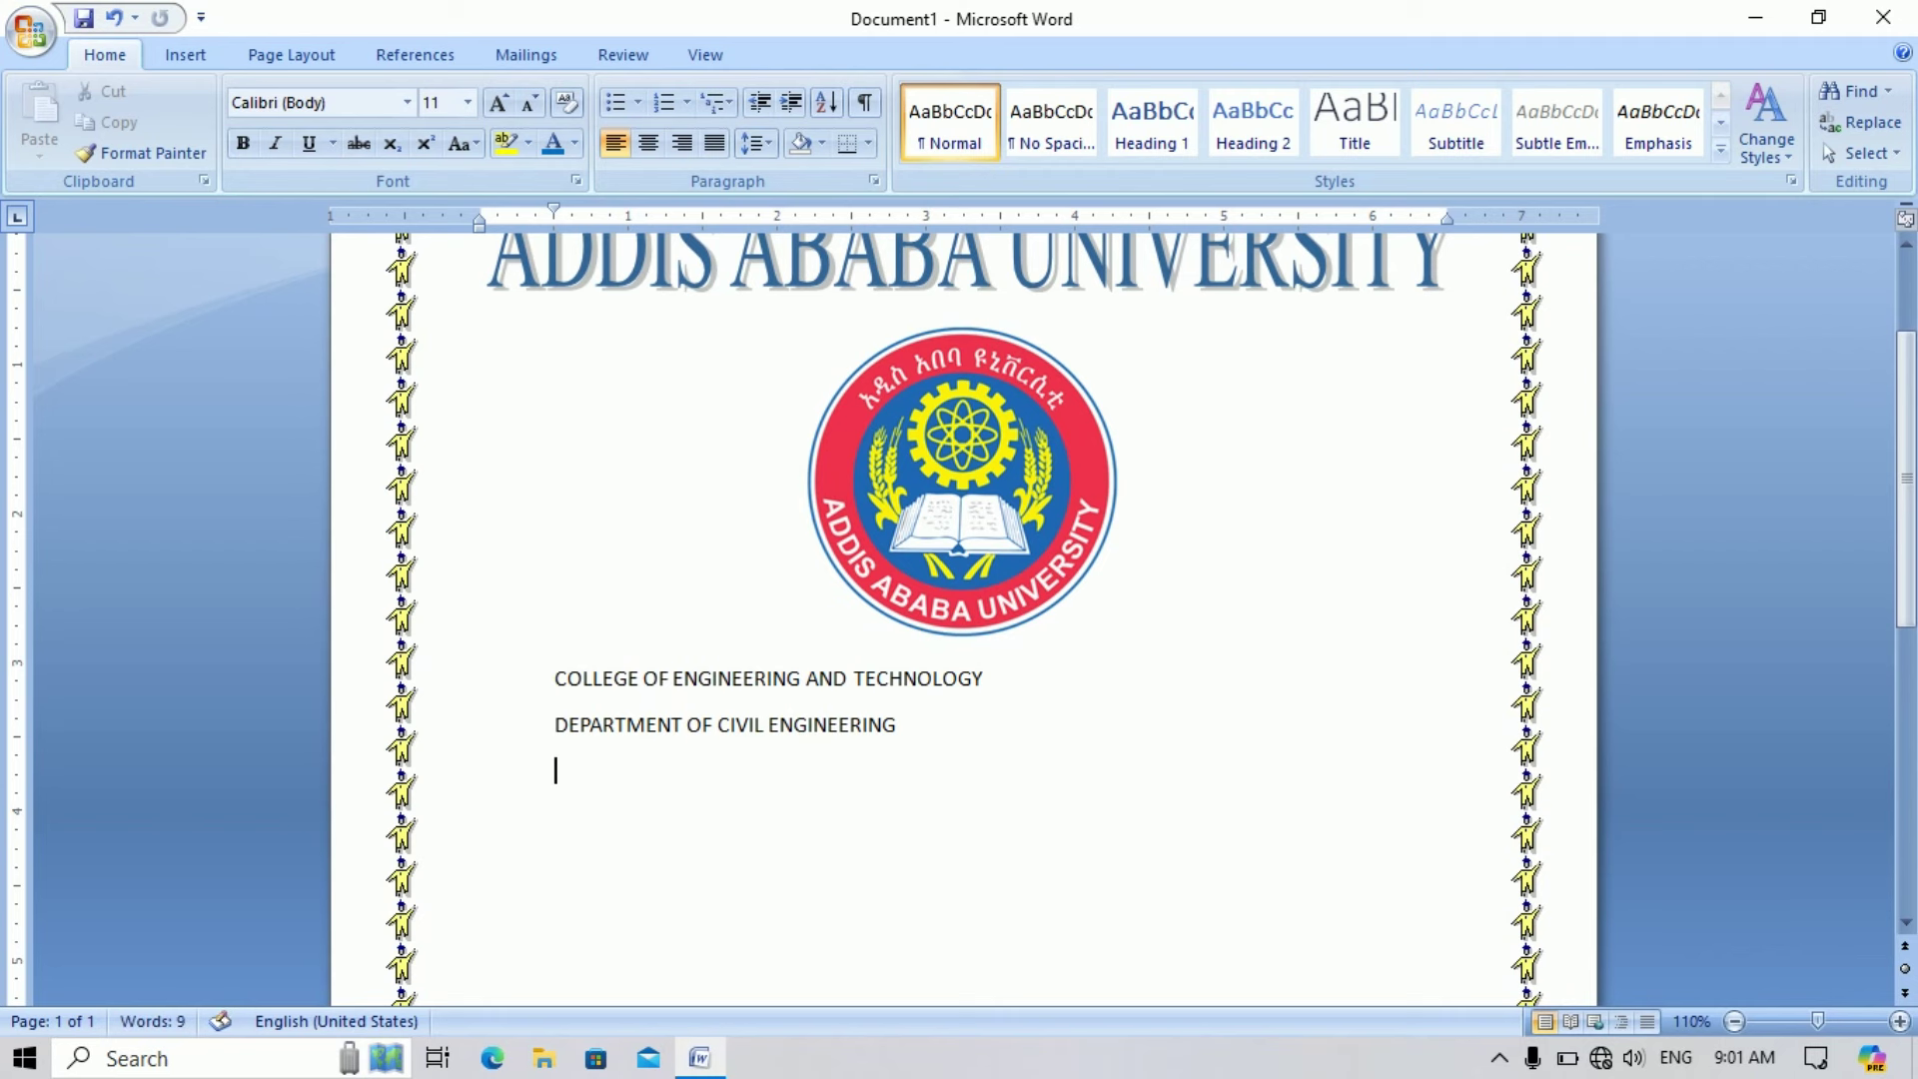
scroll(986, 822, "down", 3)
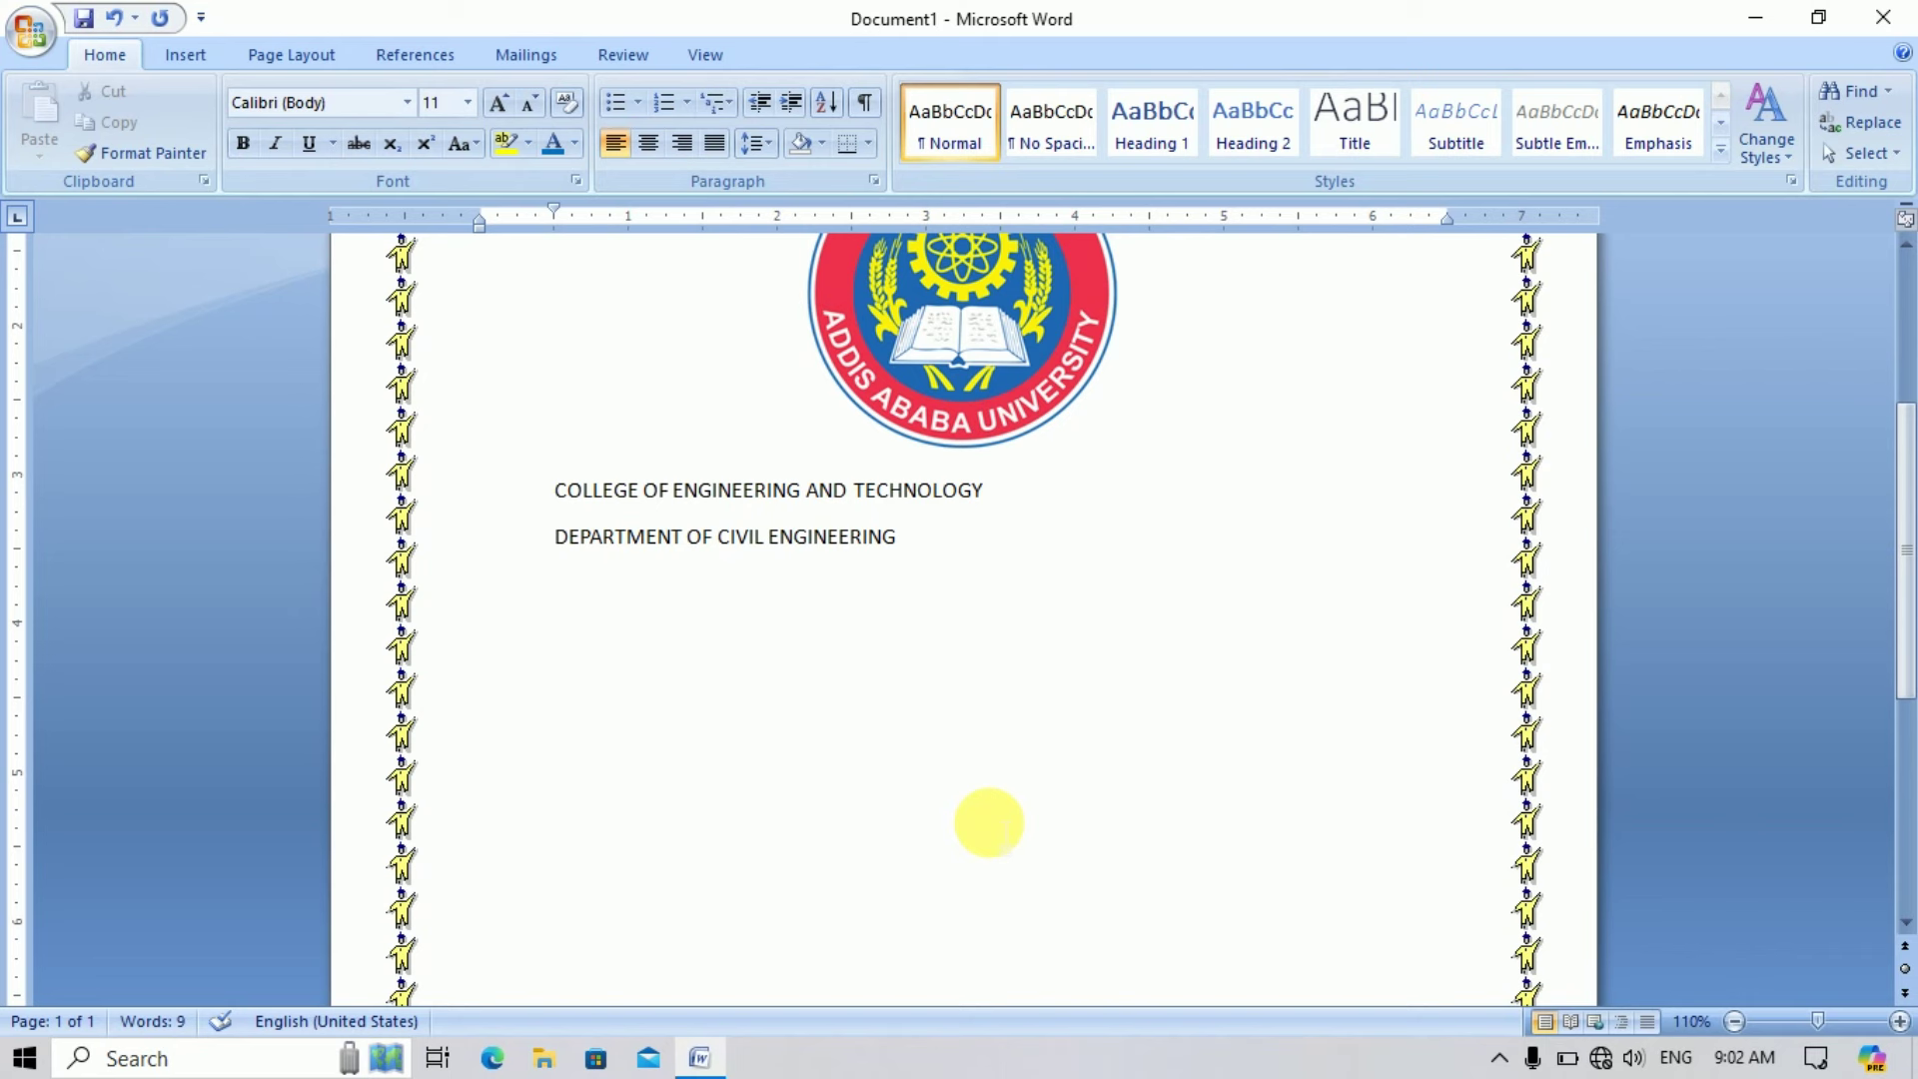
type("STRUC")
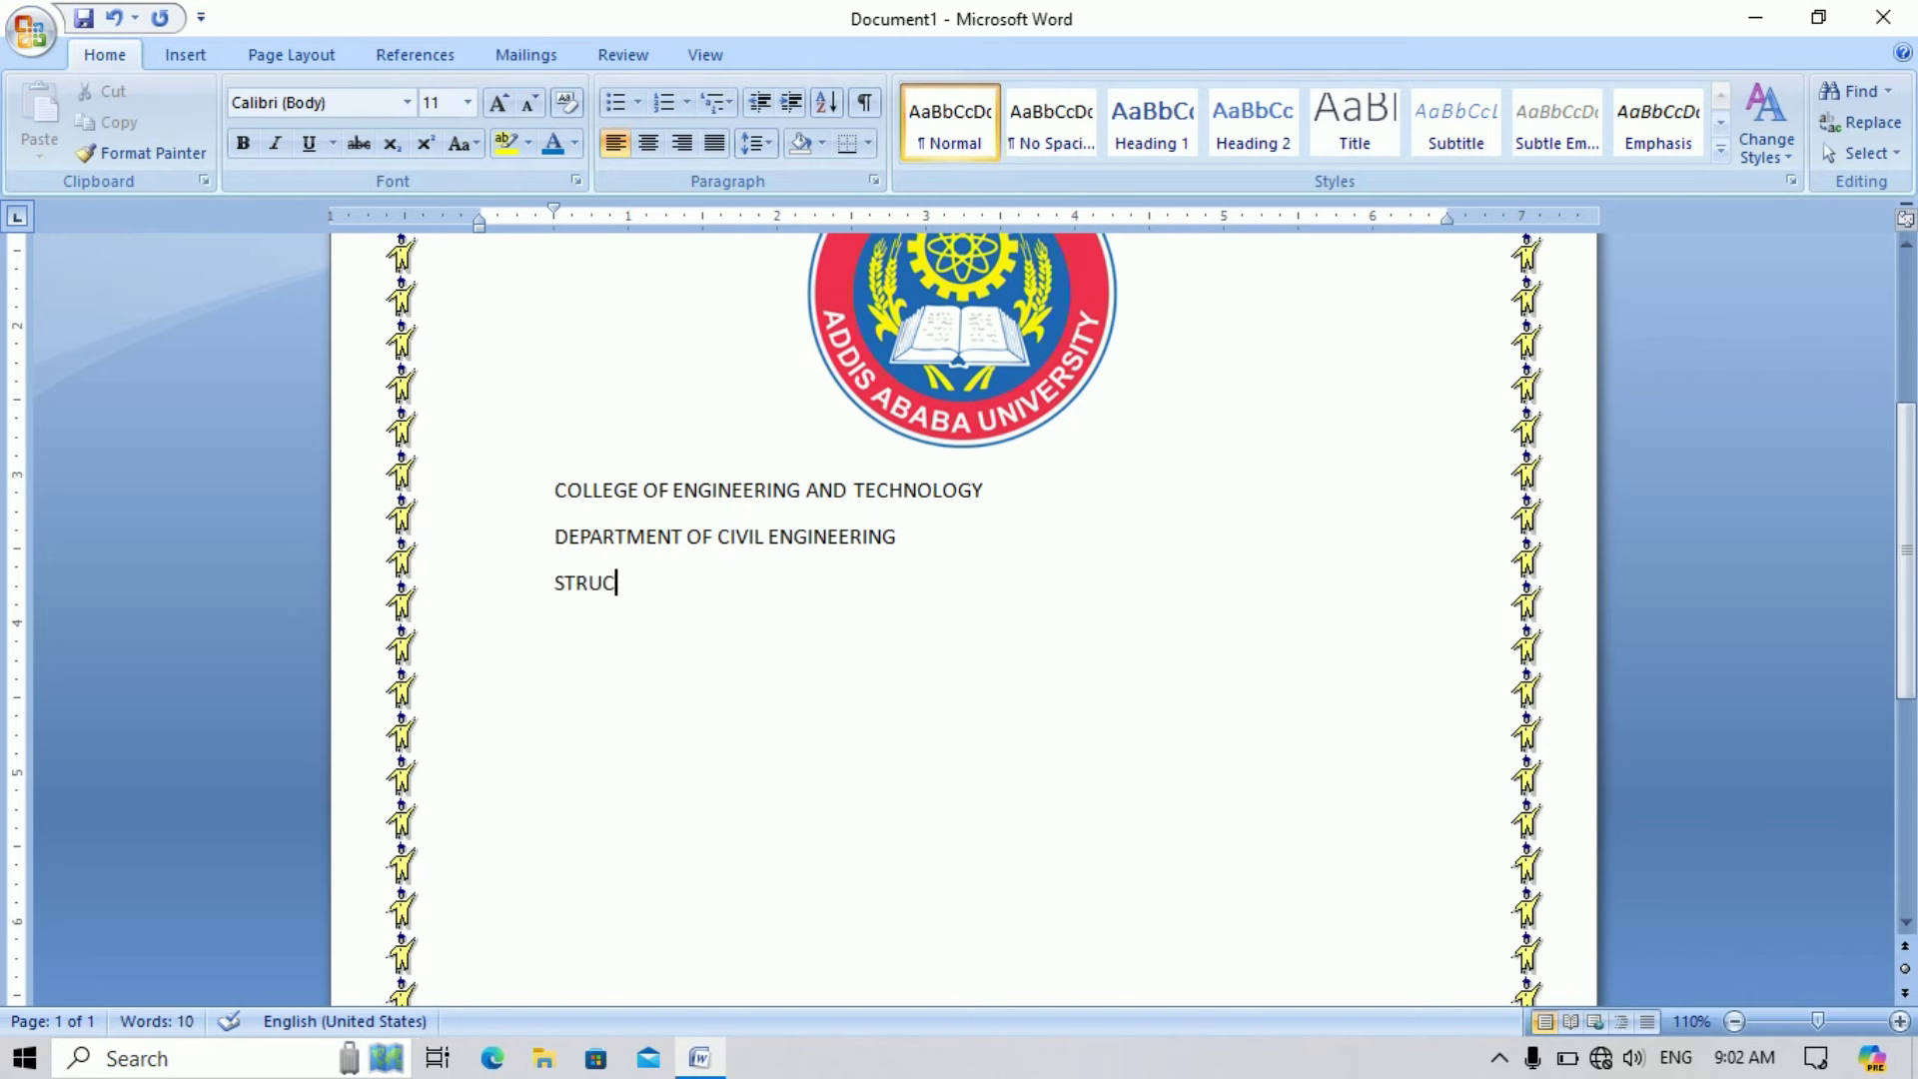
type("TURAL ENGINEERING STREAM")
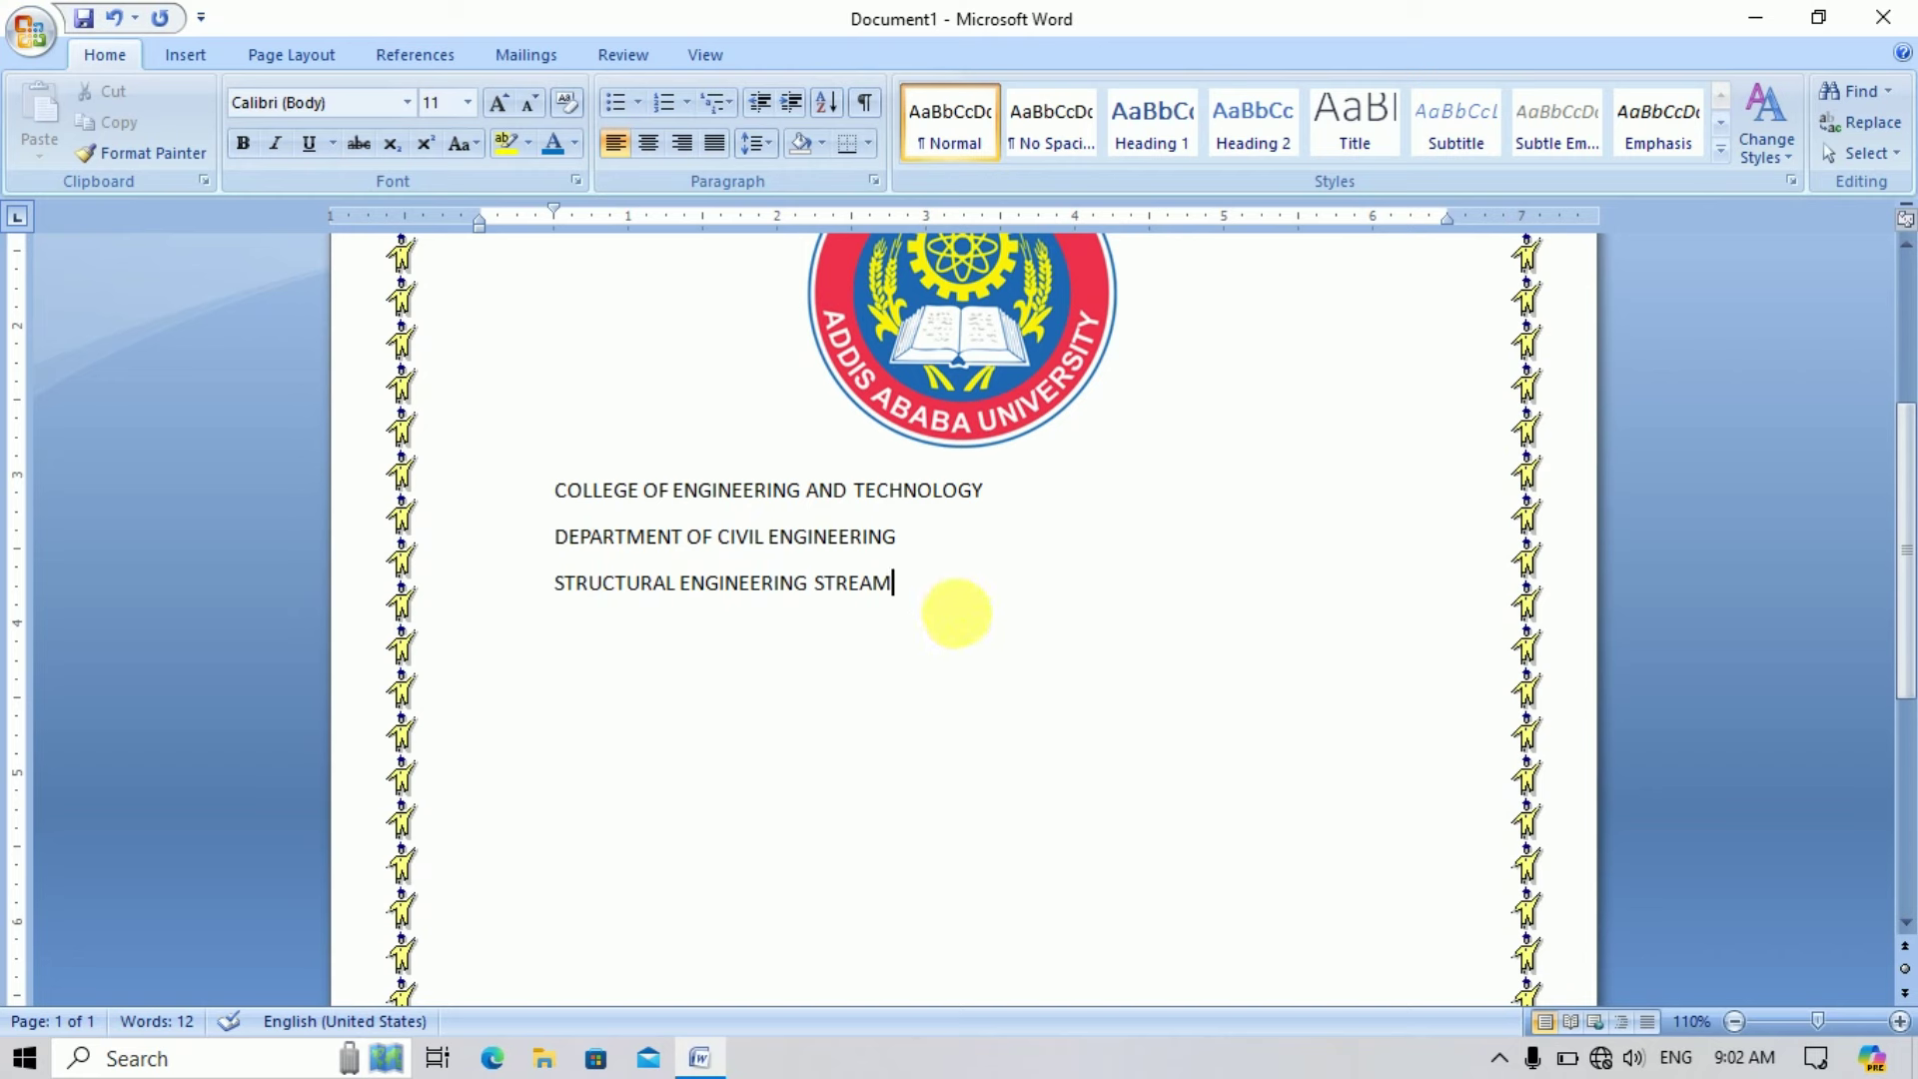
scroll(961, 615, "up", 2)
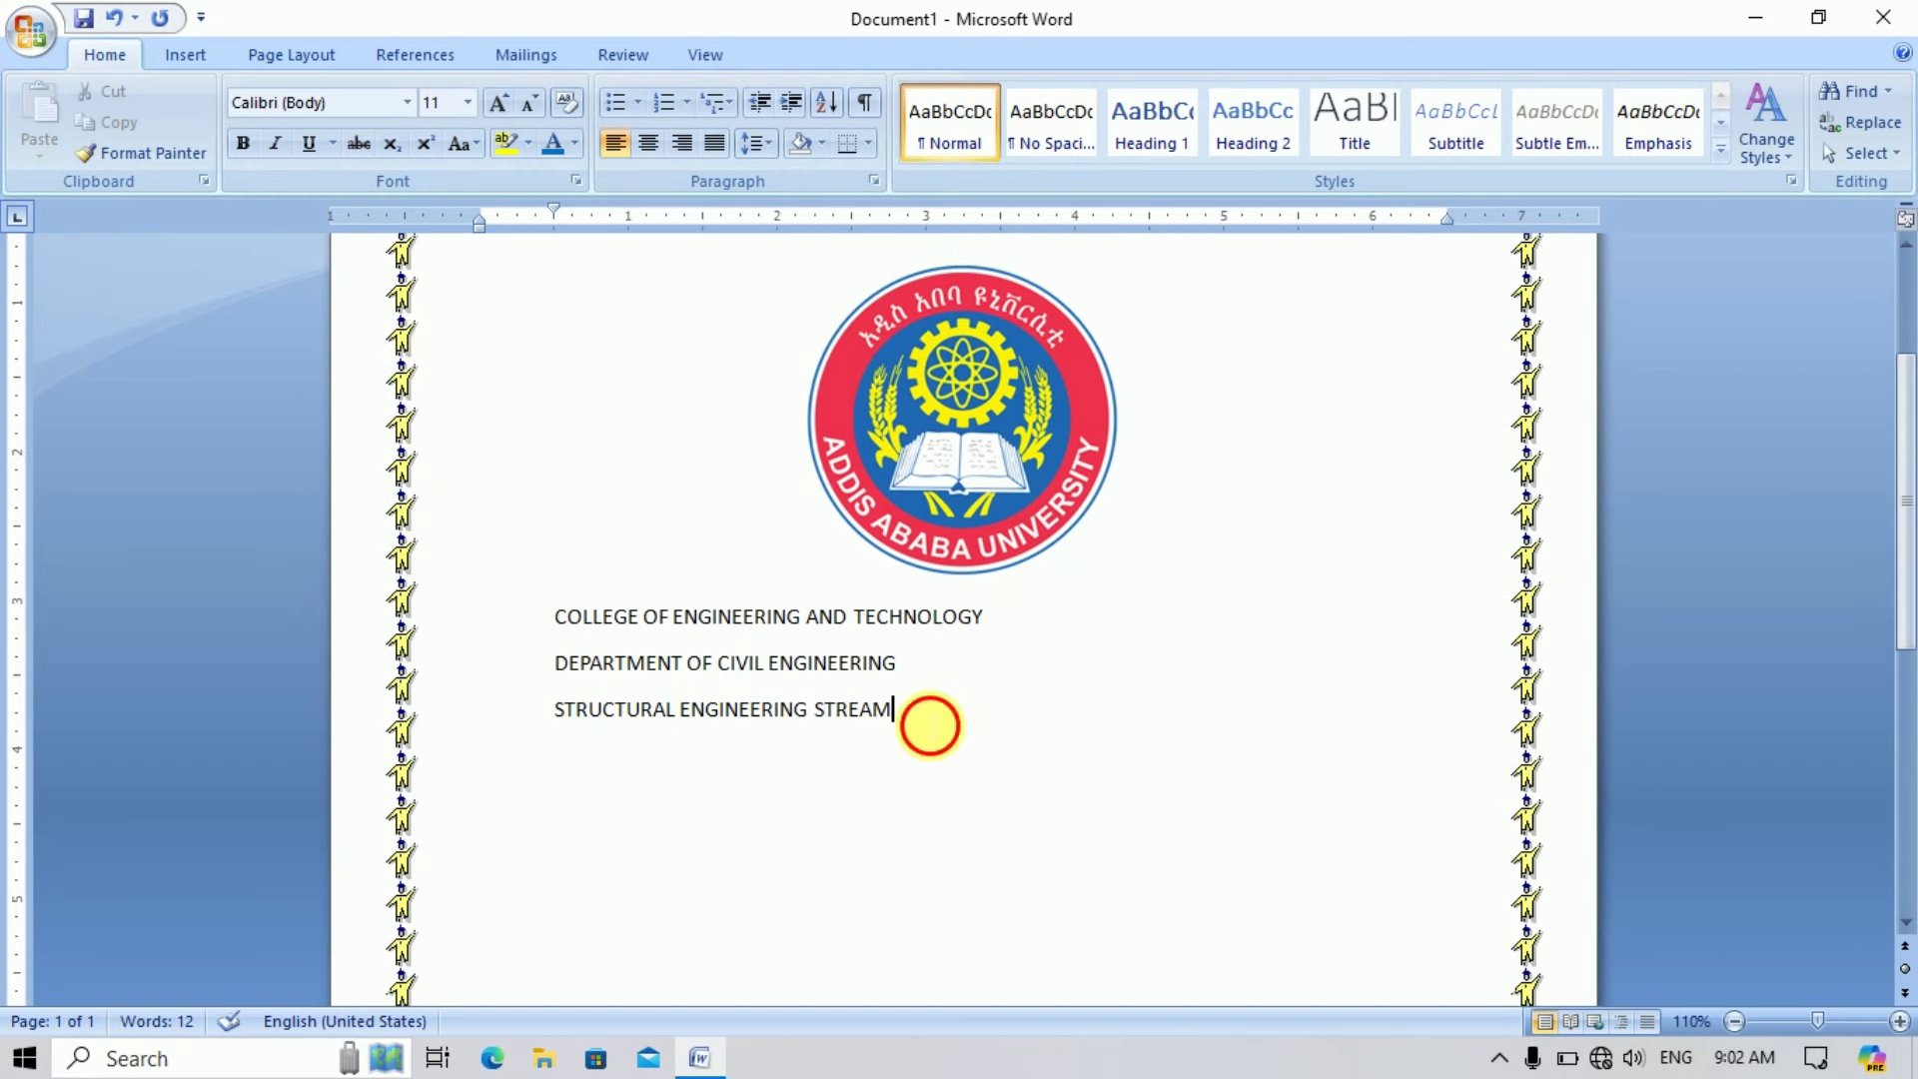
- Centre the three heading lines, enlarge their text and make them bold
left_click_drag(930, 724, 541, 620)
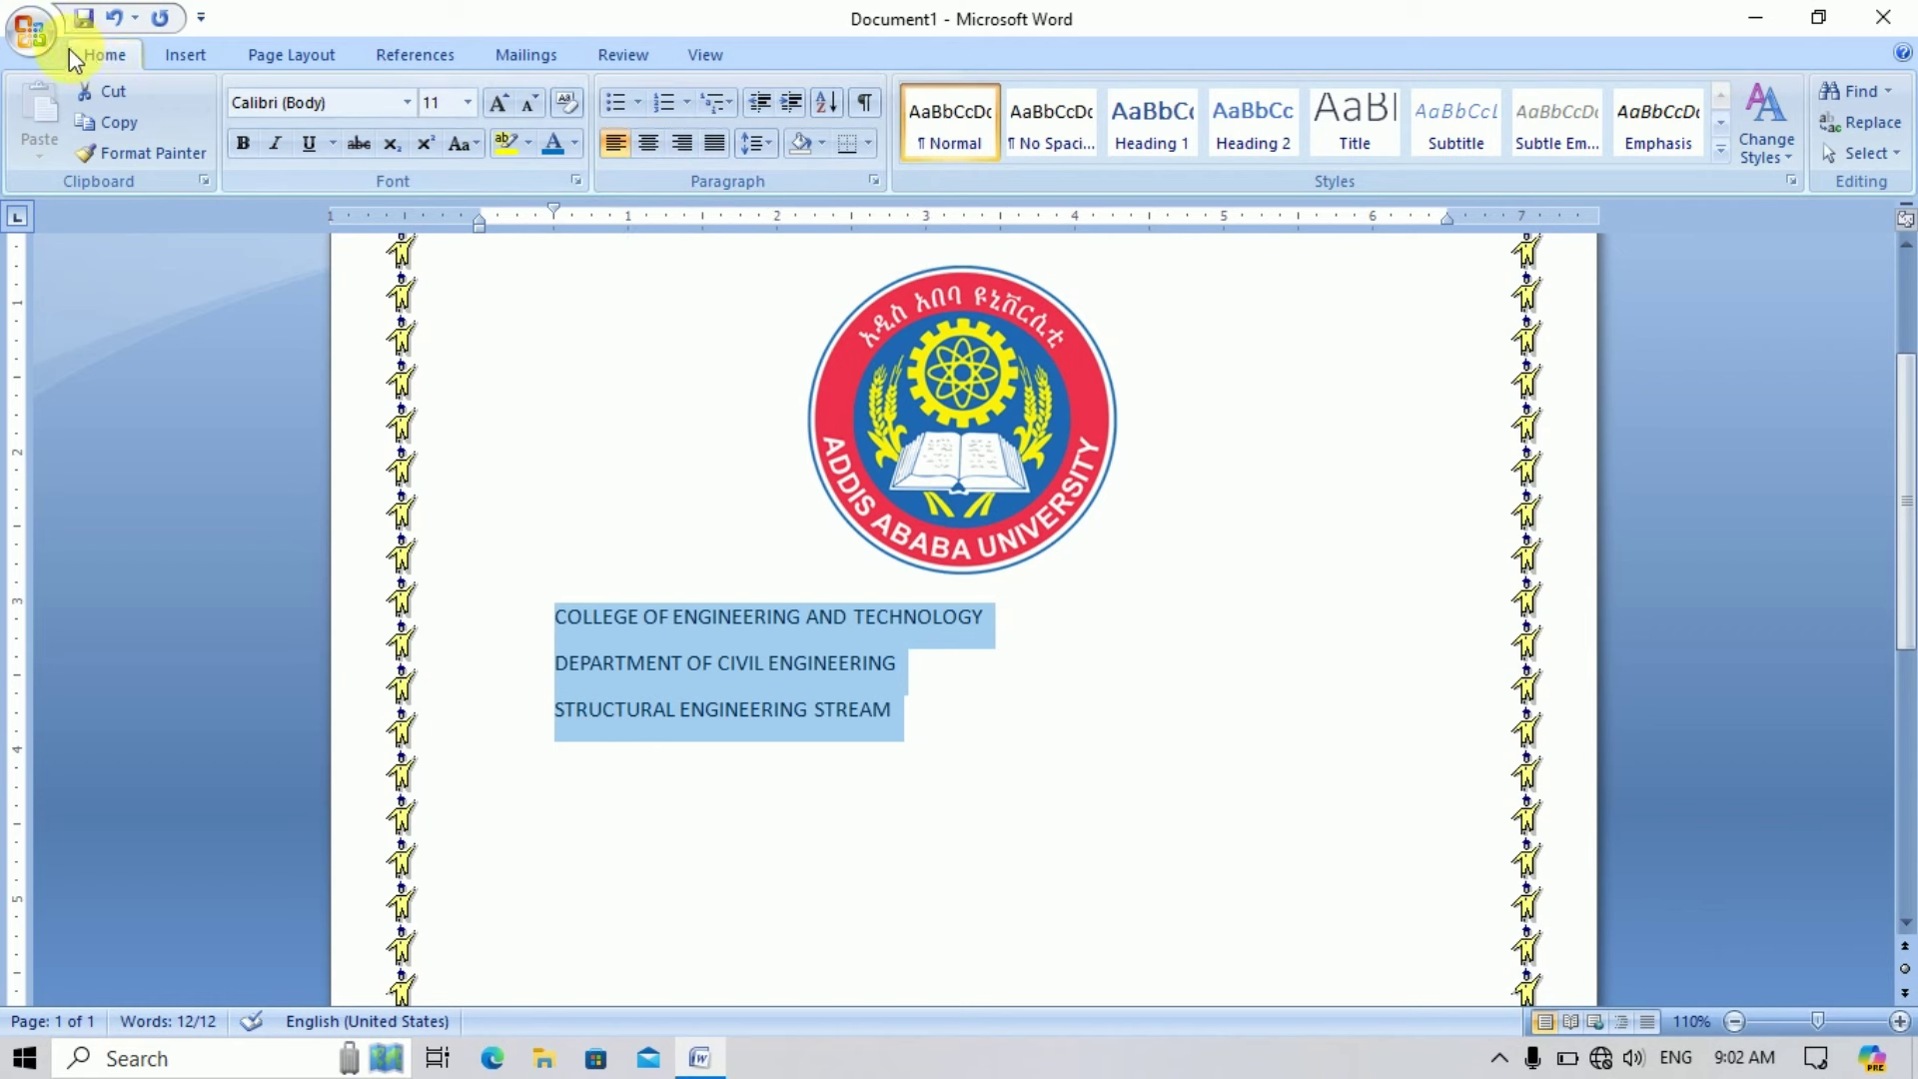
left_click(650, 146)
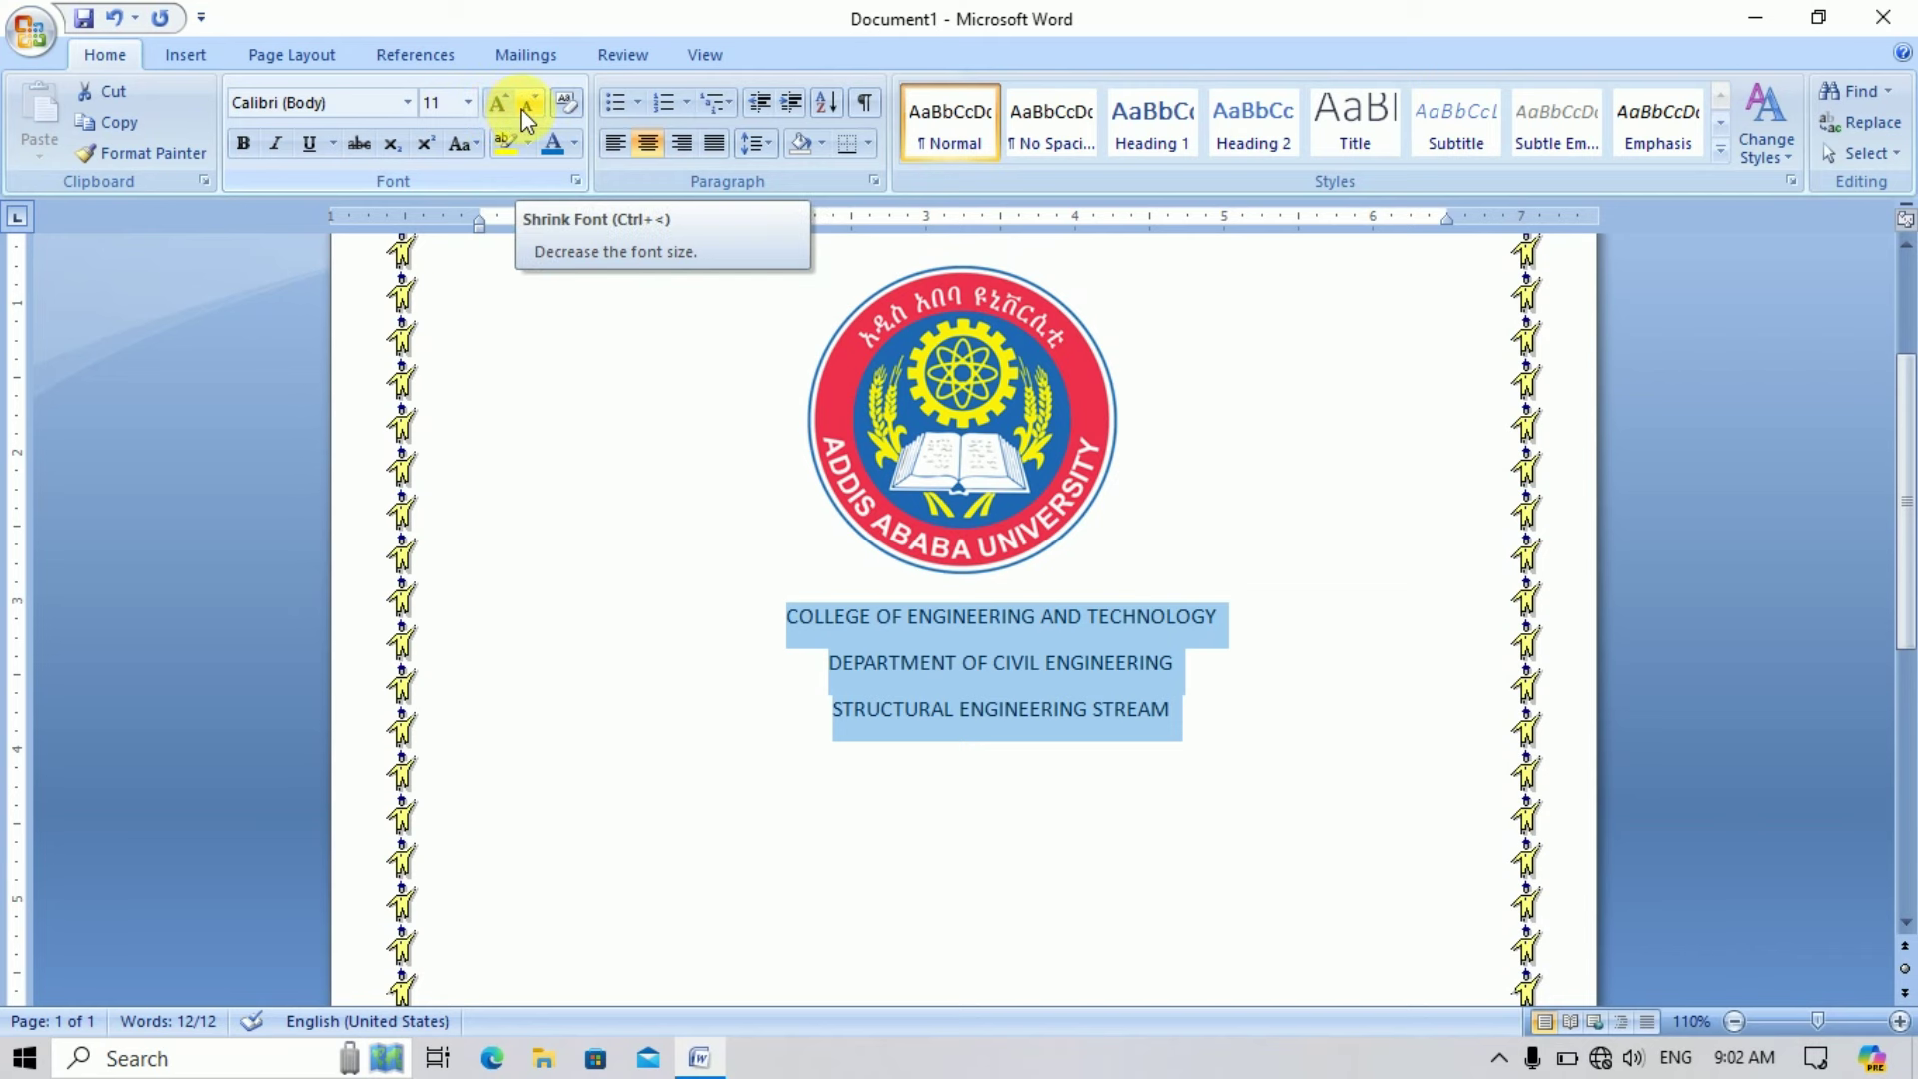
left_click(500, 107)
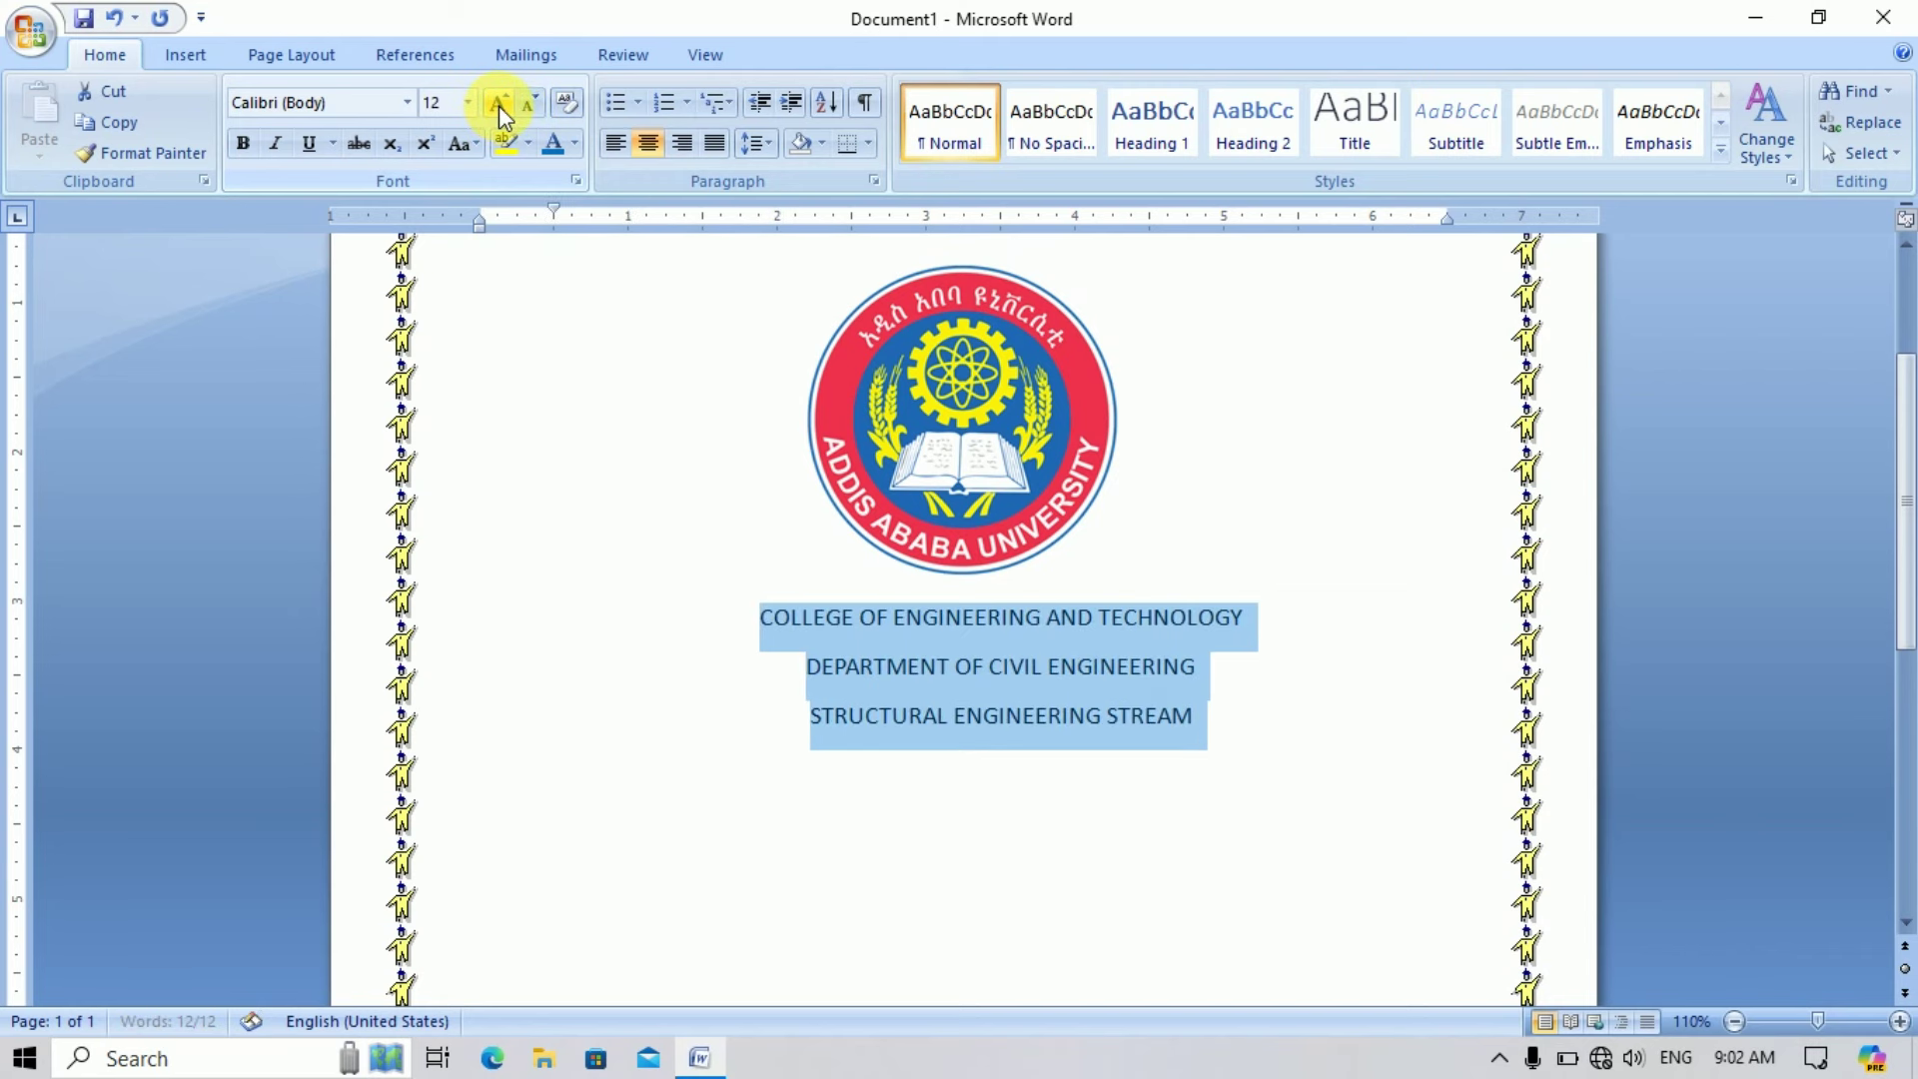
left_click(499, 105)
left_click(499, 105)
left_click(499, 105)
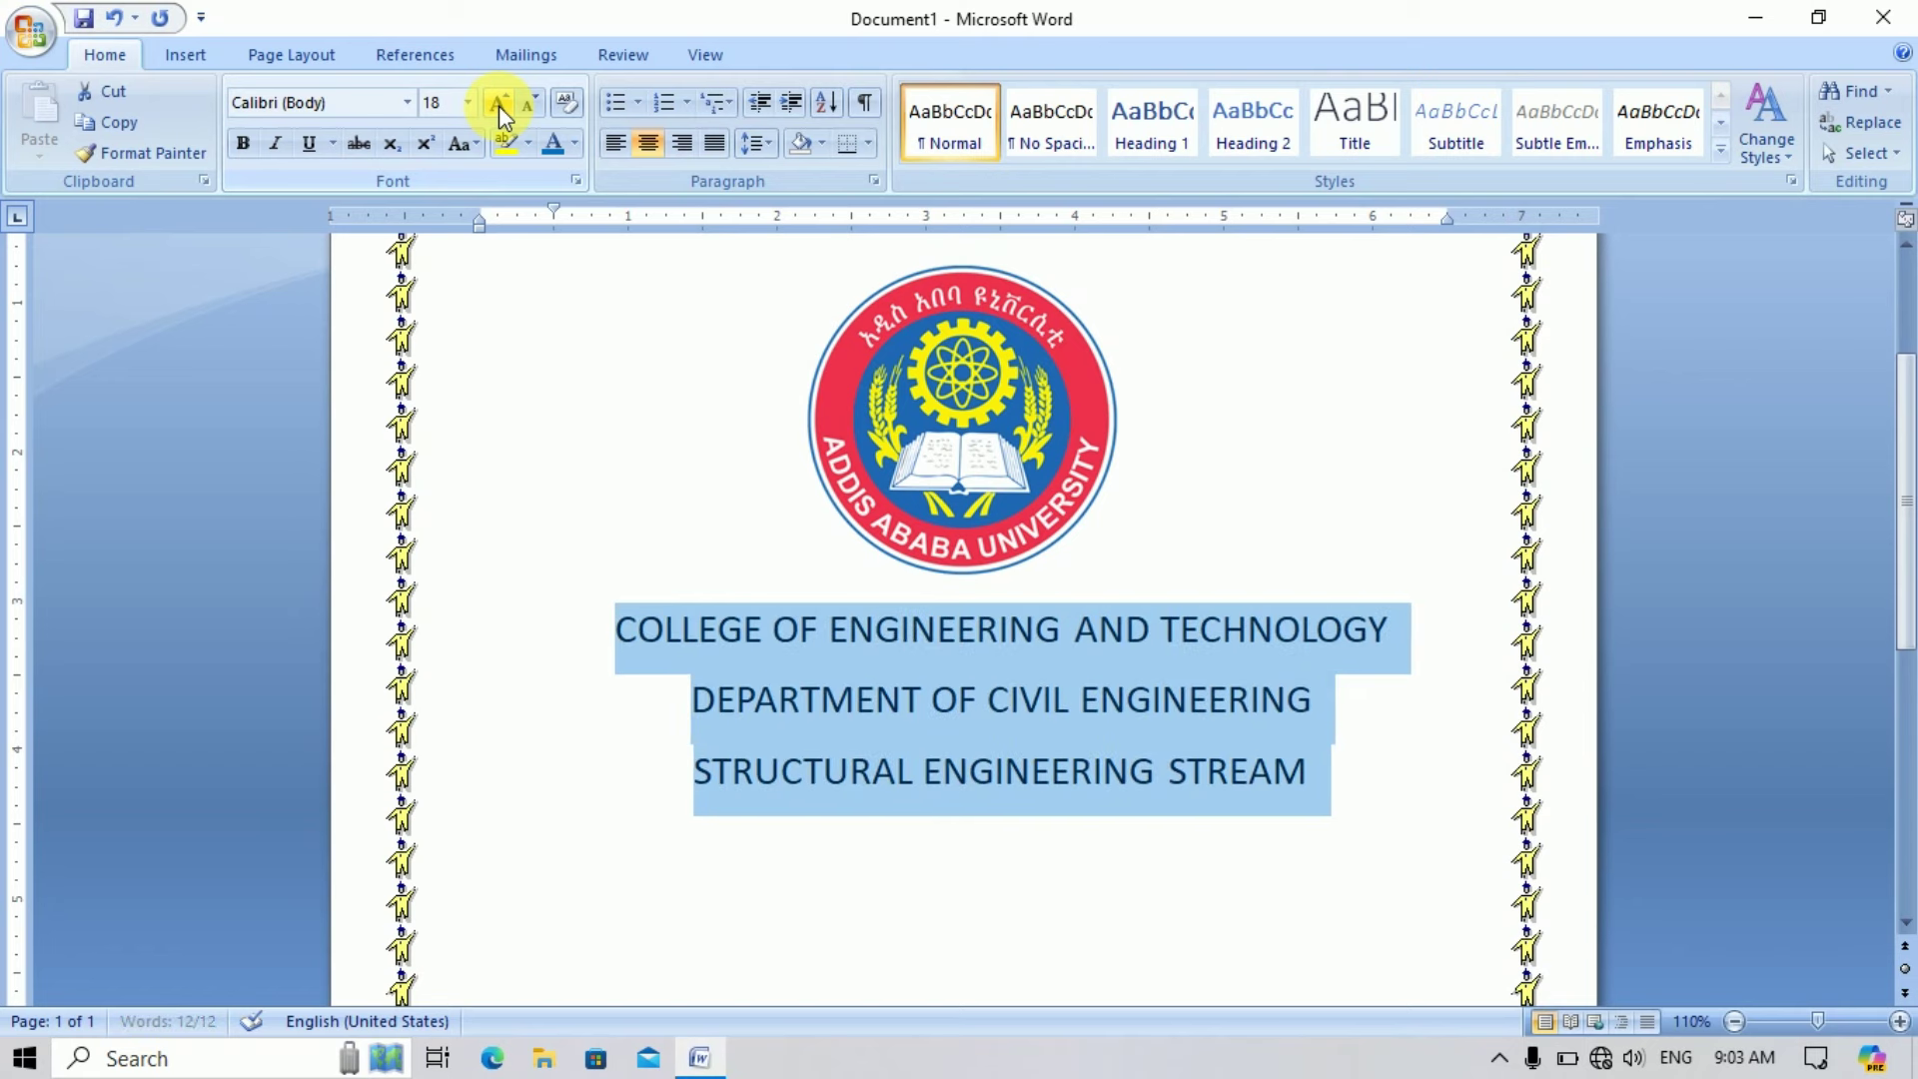
left_click(499, 105)
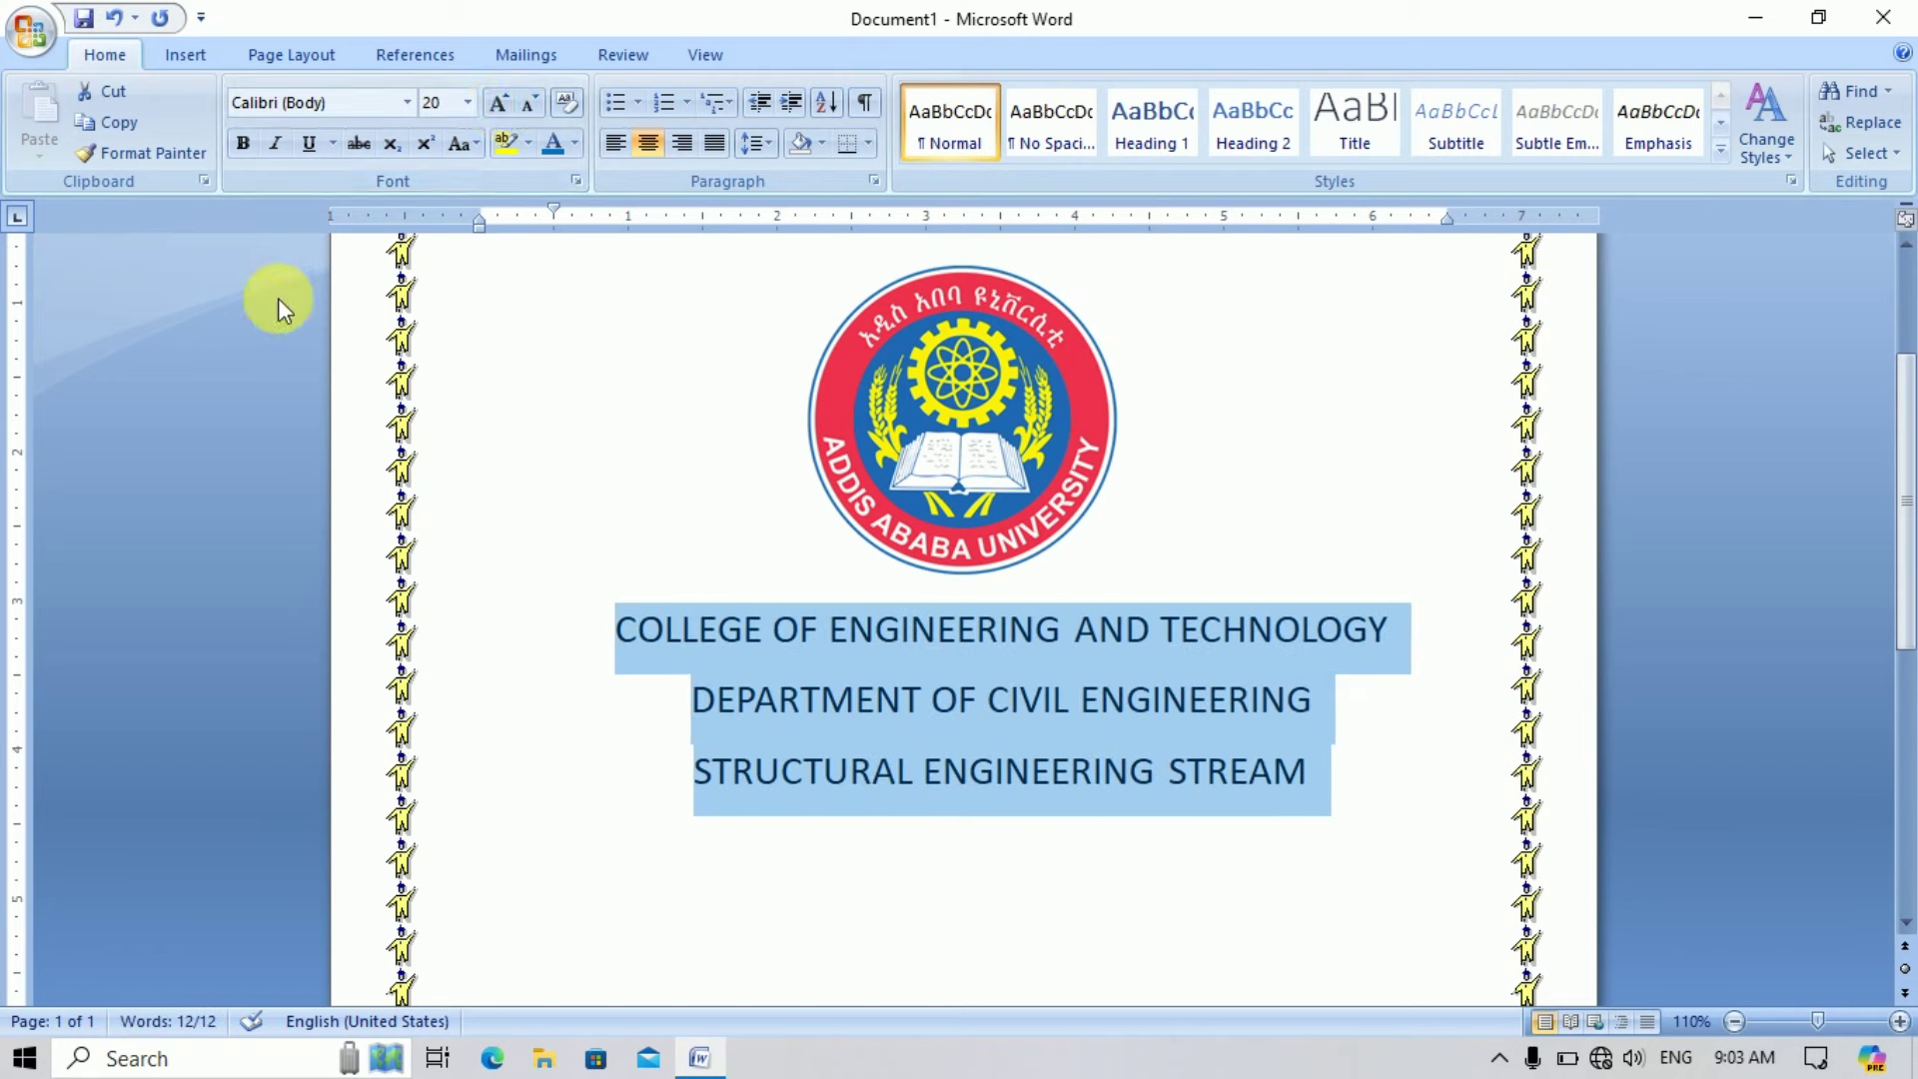
left_click(249, 151)
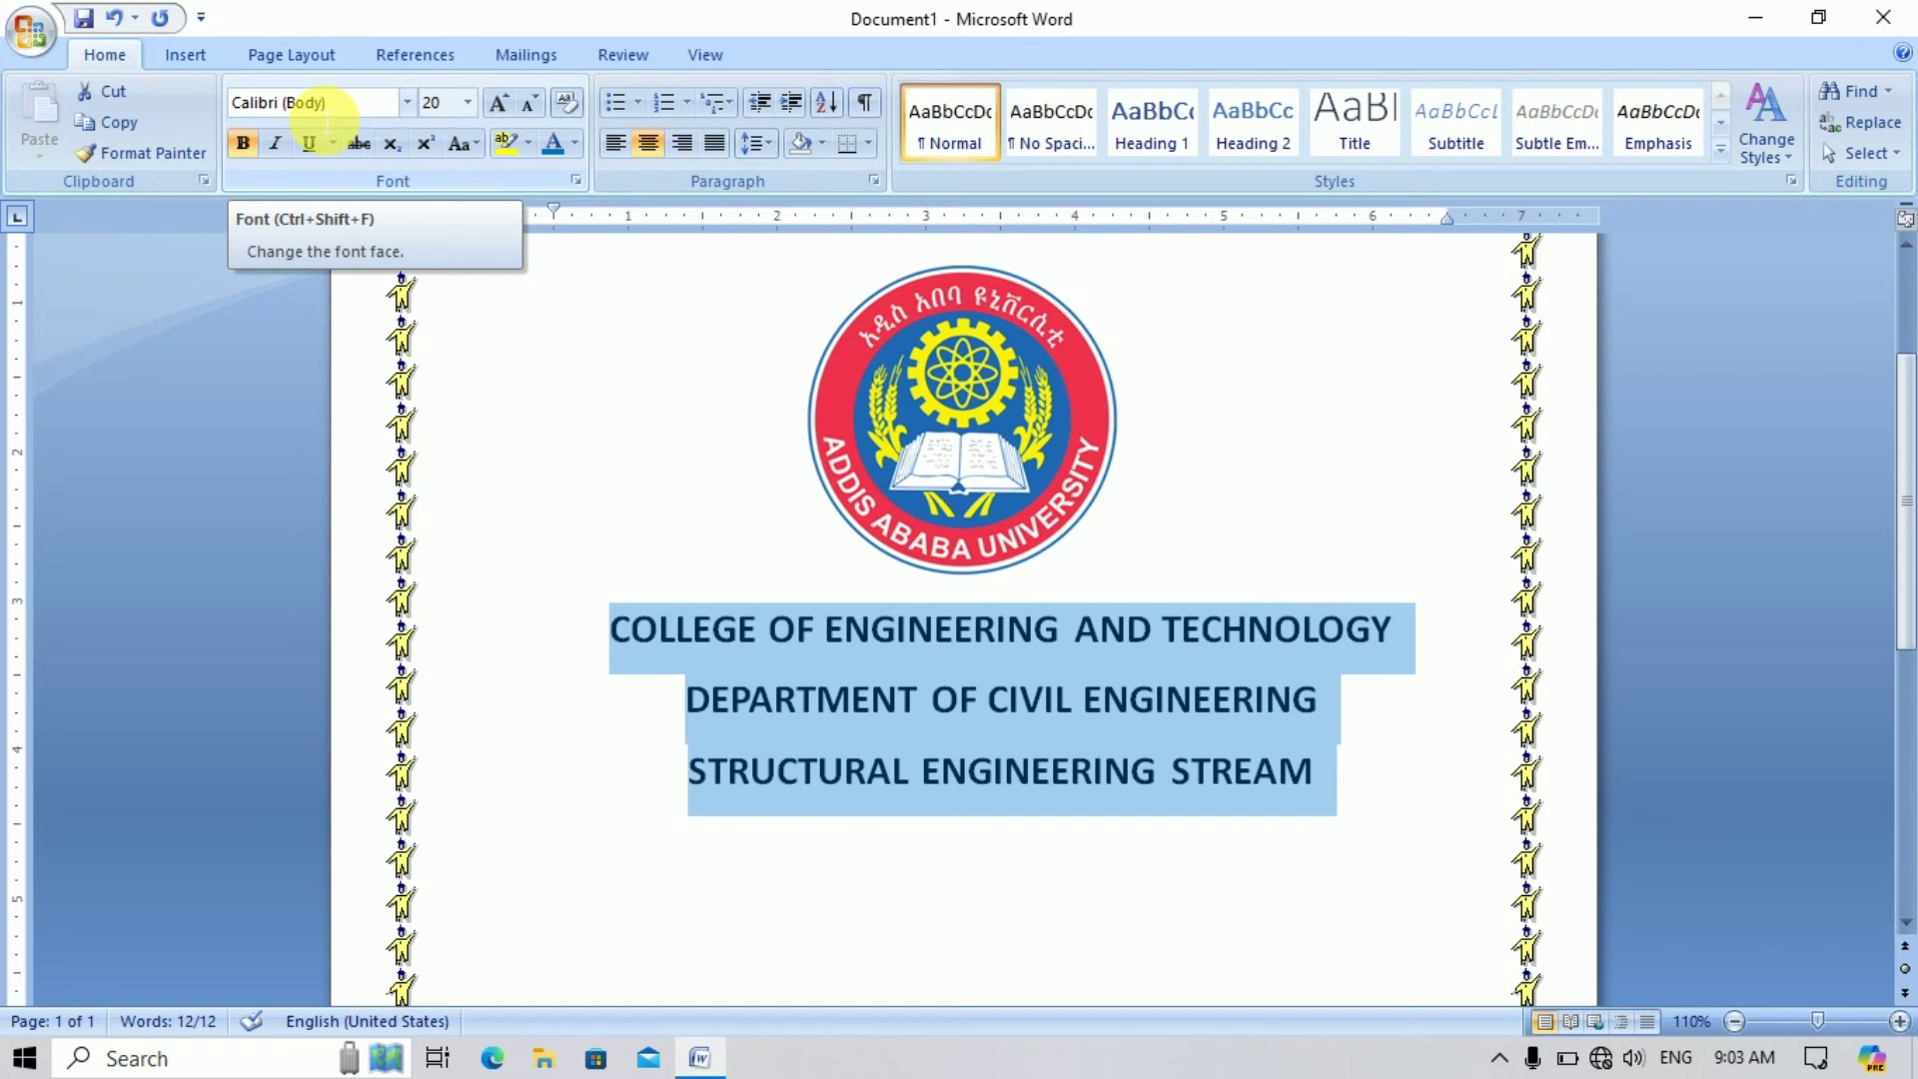
- Set the heading lines to Times New Roman at 18 pt and add a new line below
left_click(405, 108)
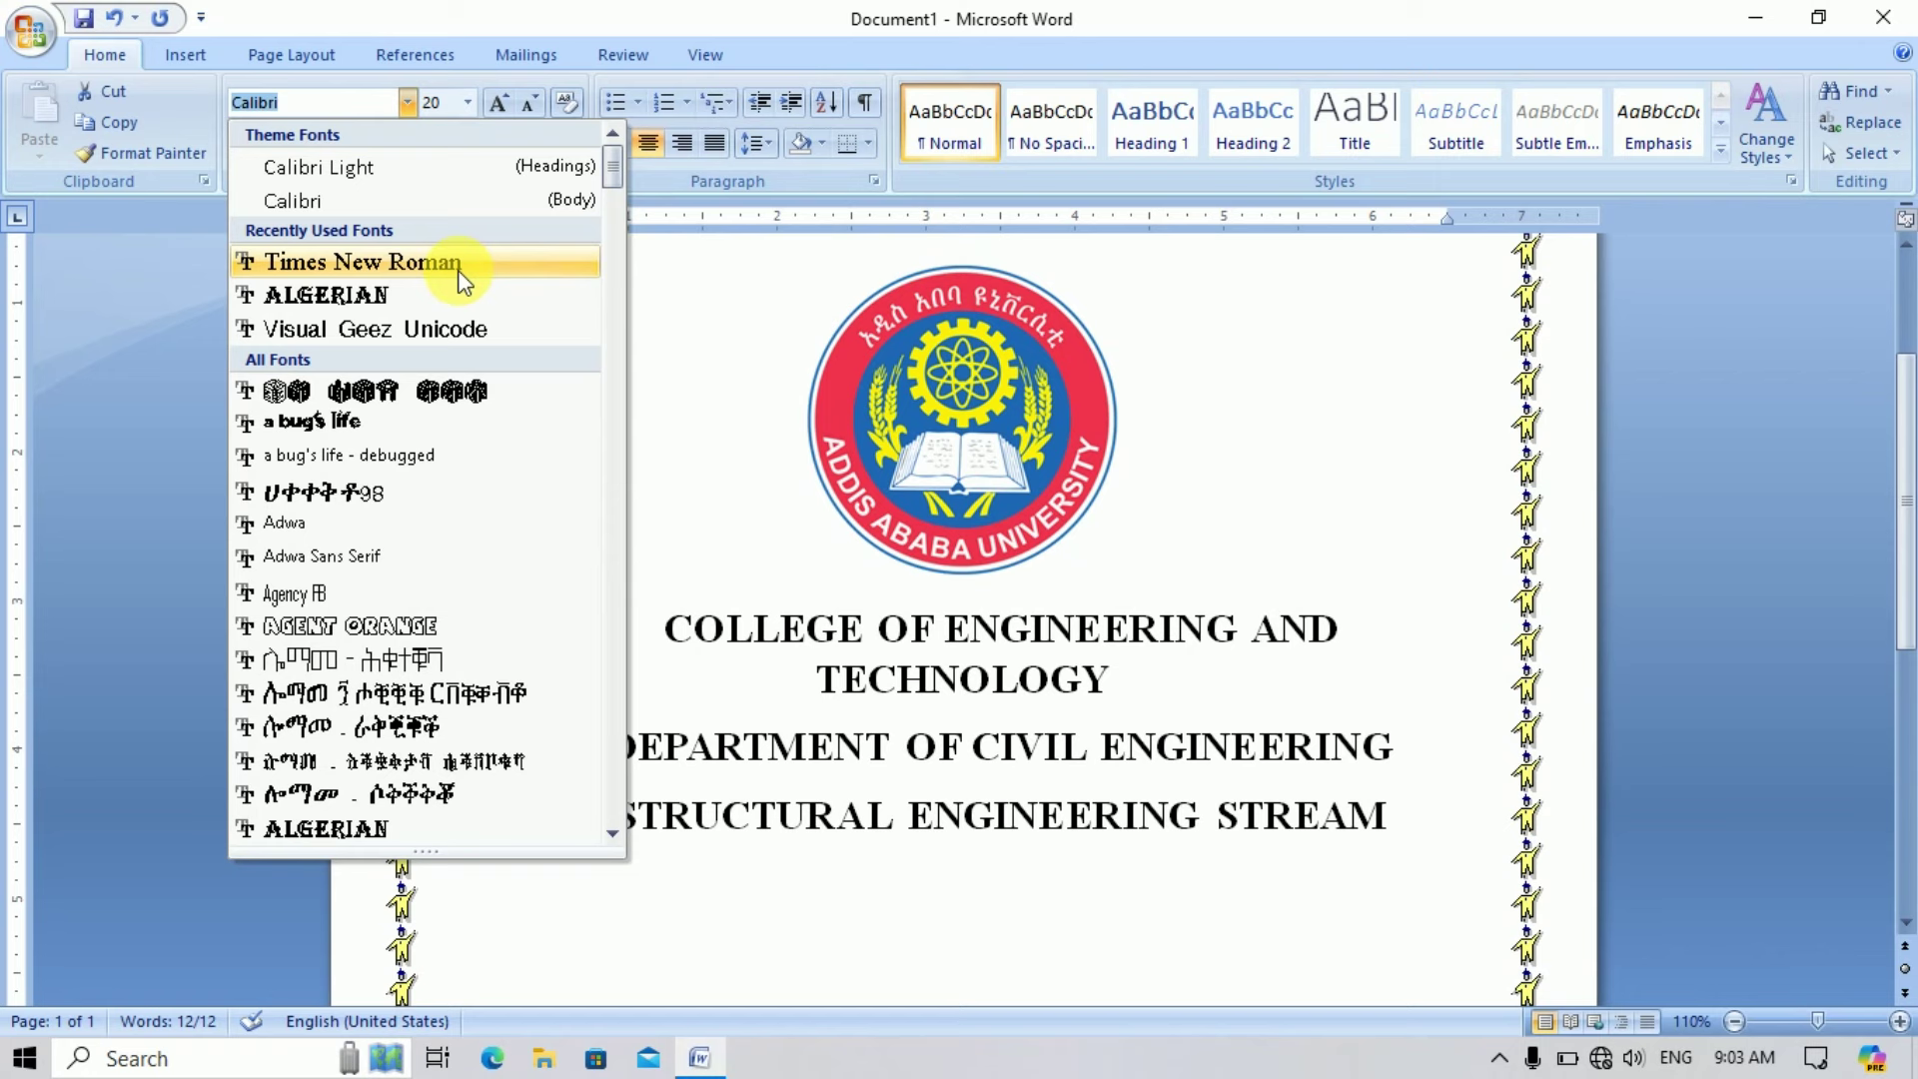
scroll(450, 439, "down", 5)
scroll(450, 440, "up", 5)
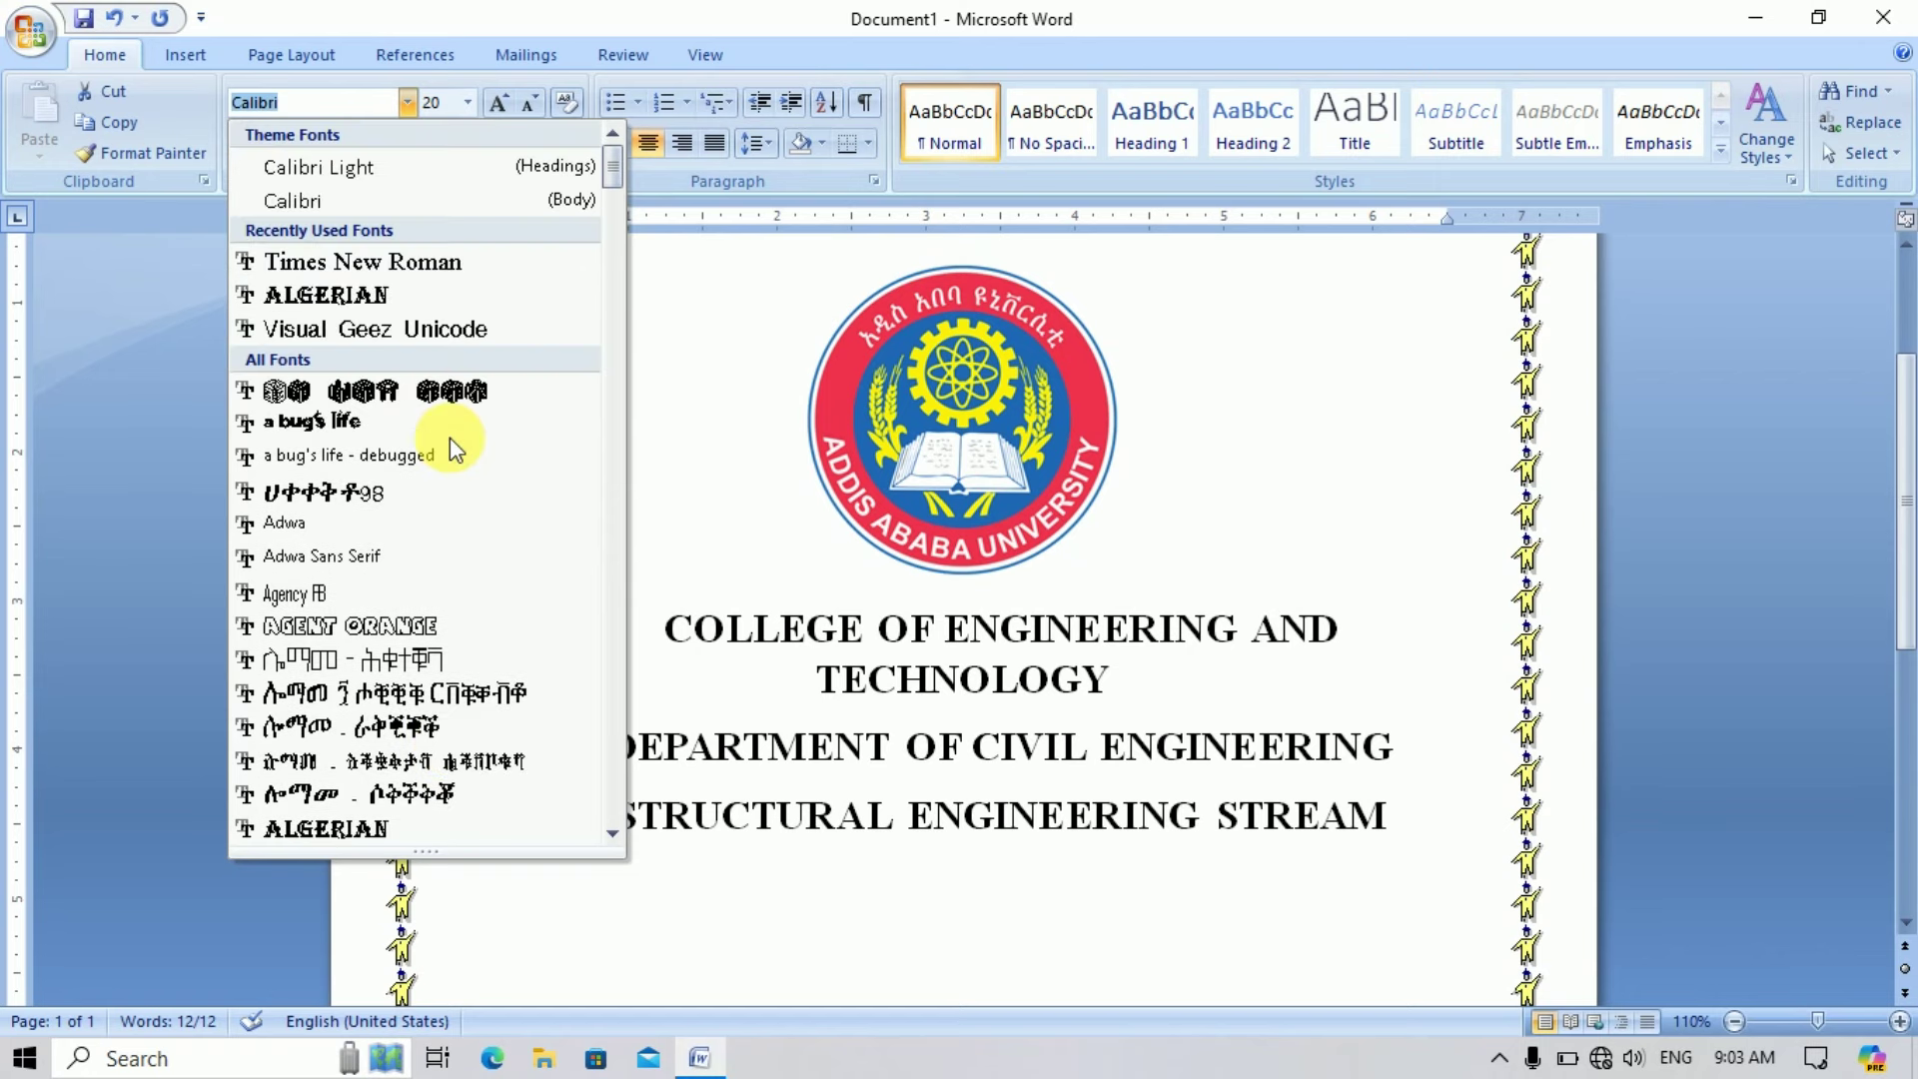
key("Escape")
left_click(525, 100)
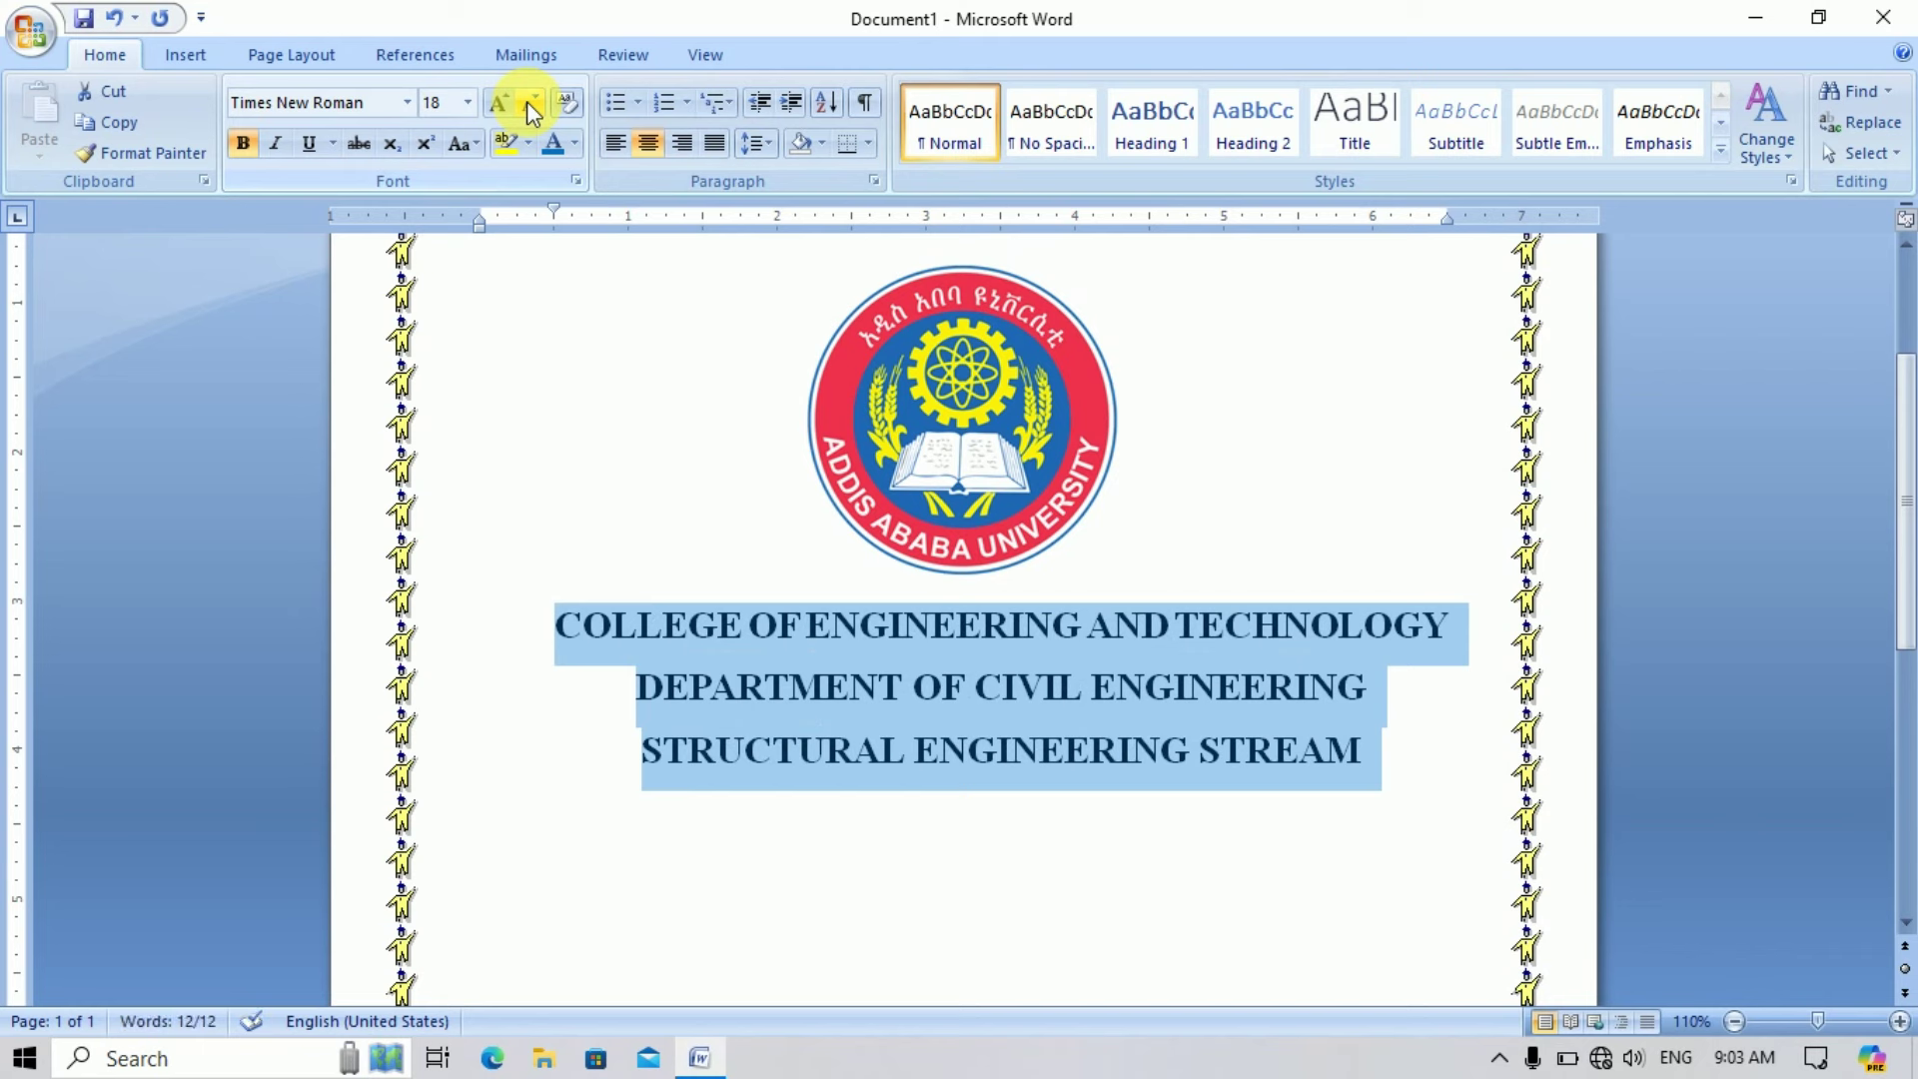
left_click(1395, 796)
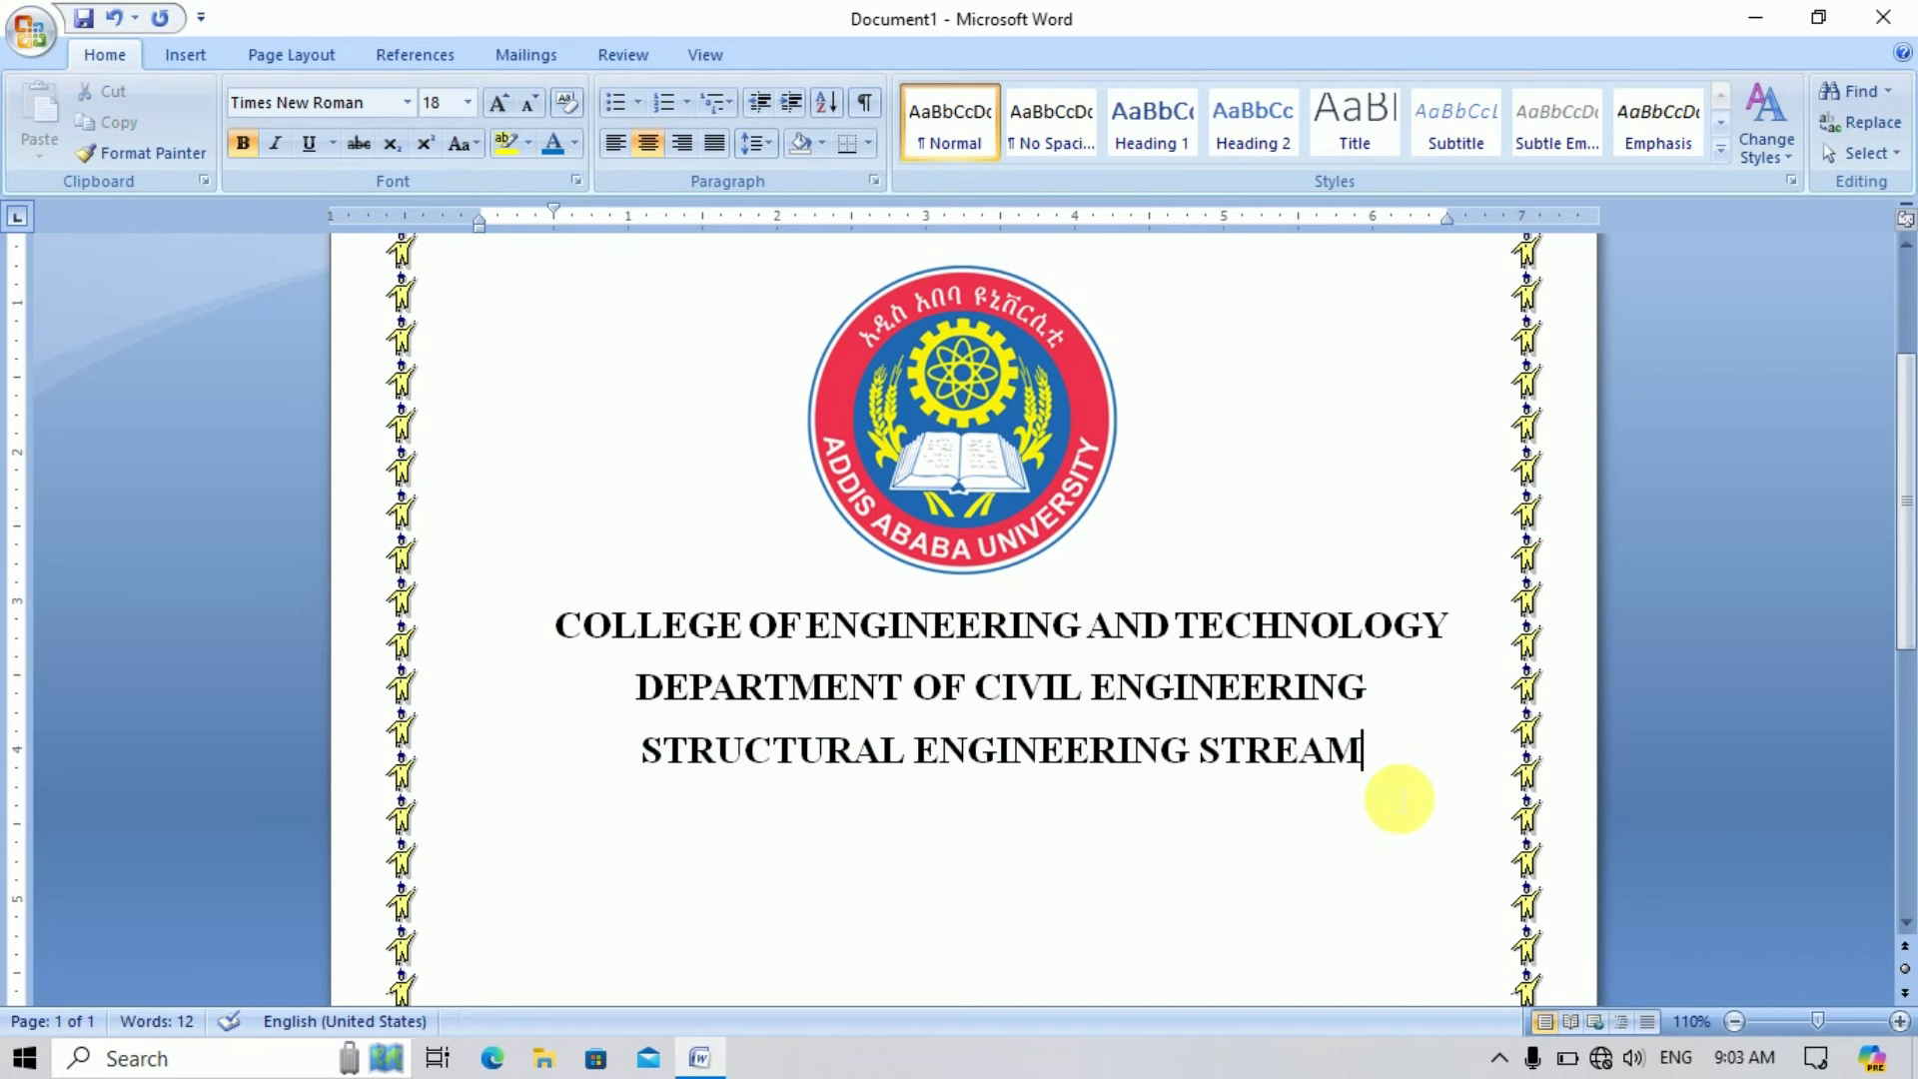
key("Return")
key("Return")
key("Return")
key("Return")
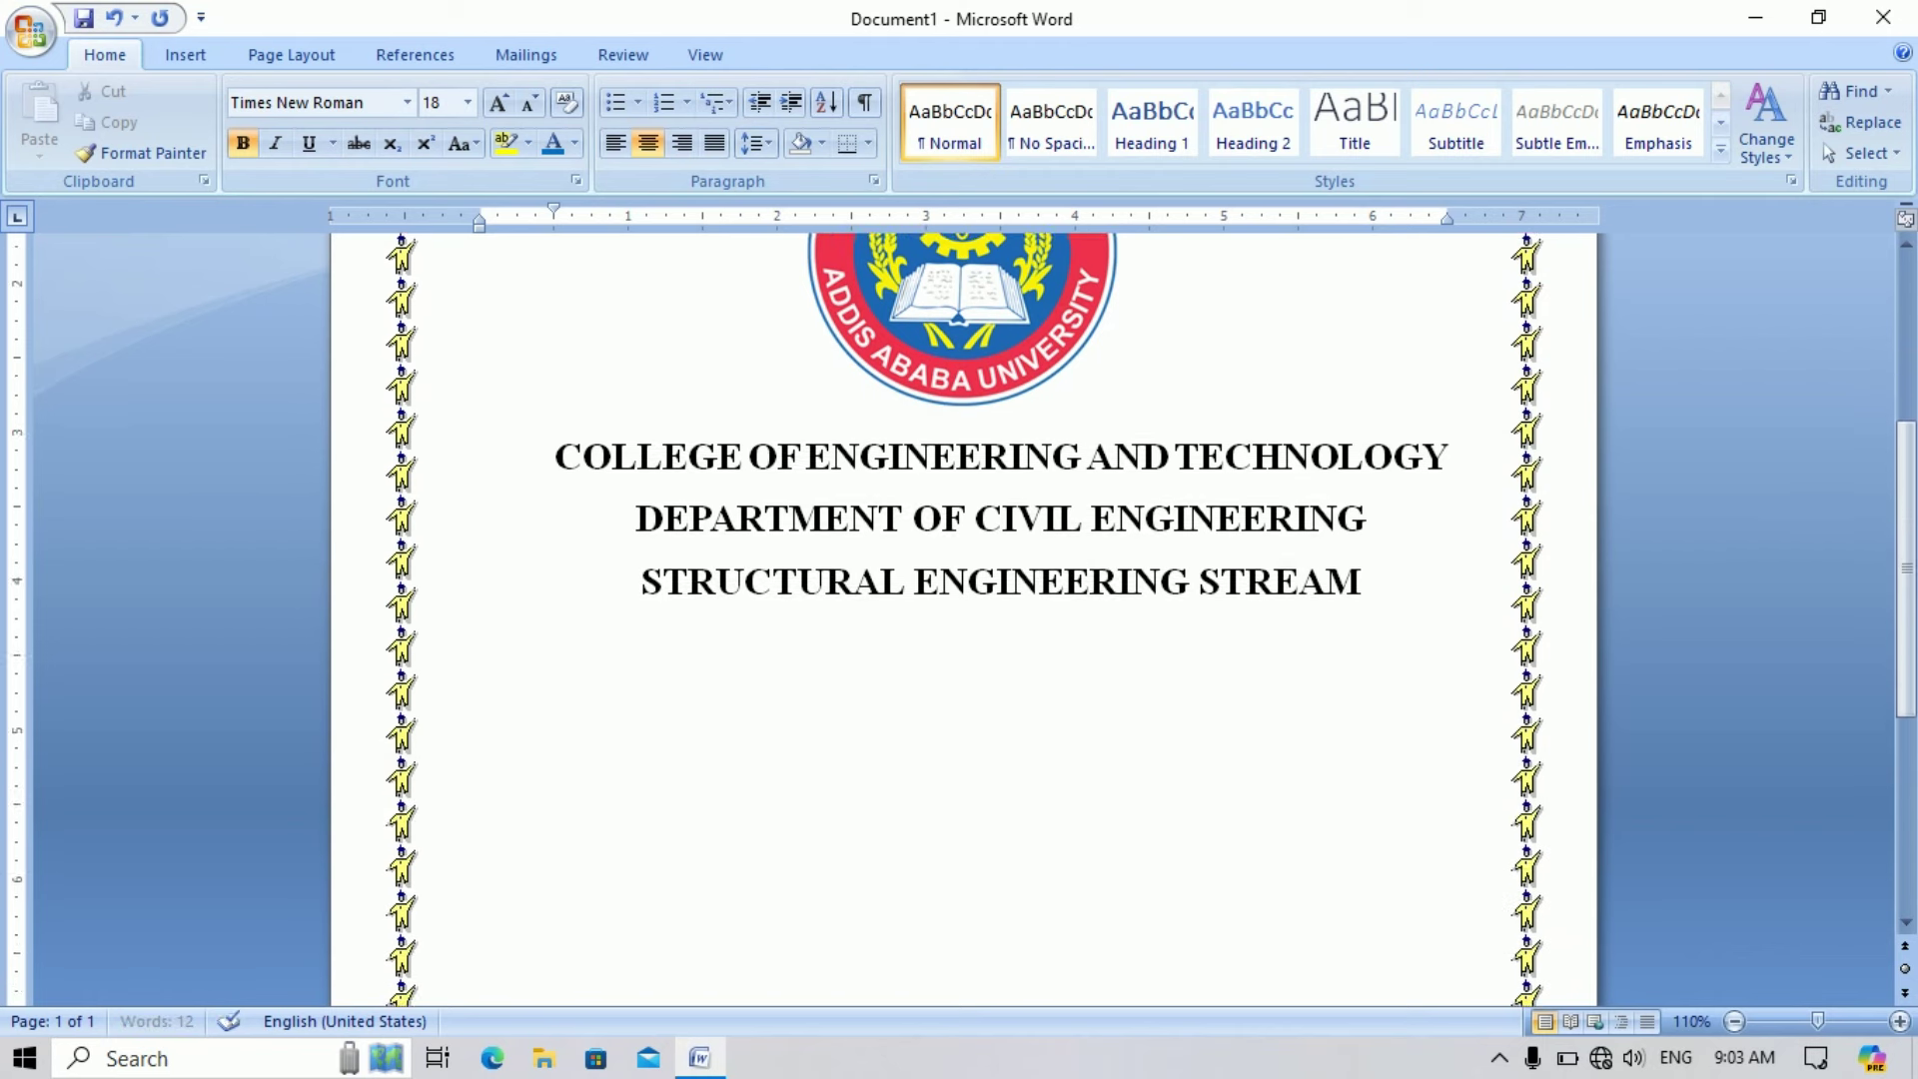
- Add a left-aligned 'Group 1' line at 14 pt below the heading
scroll(959, 600, "down", 1)
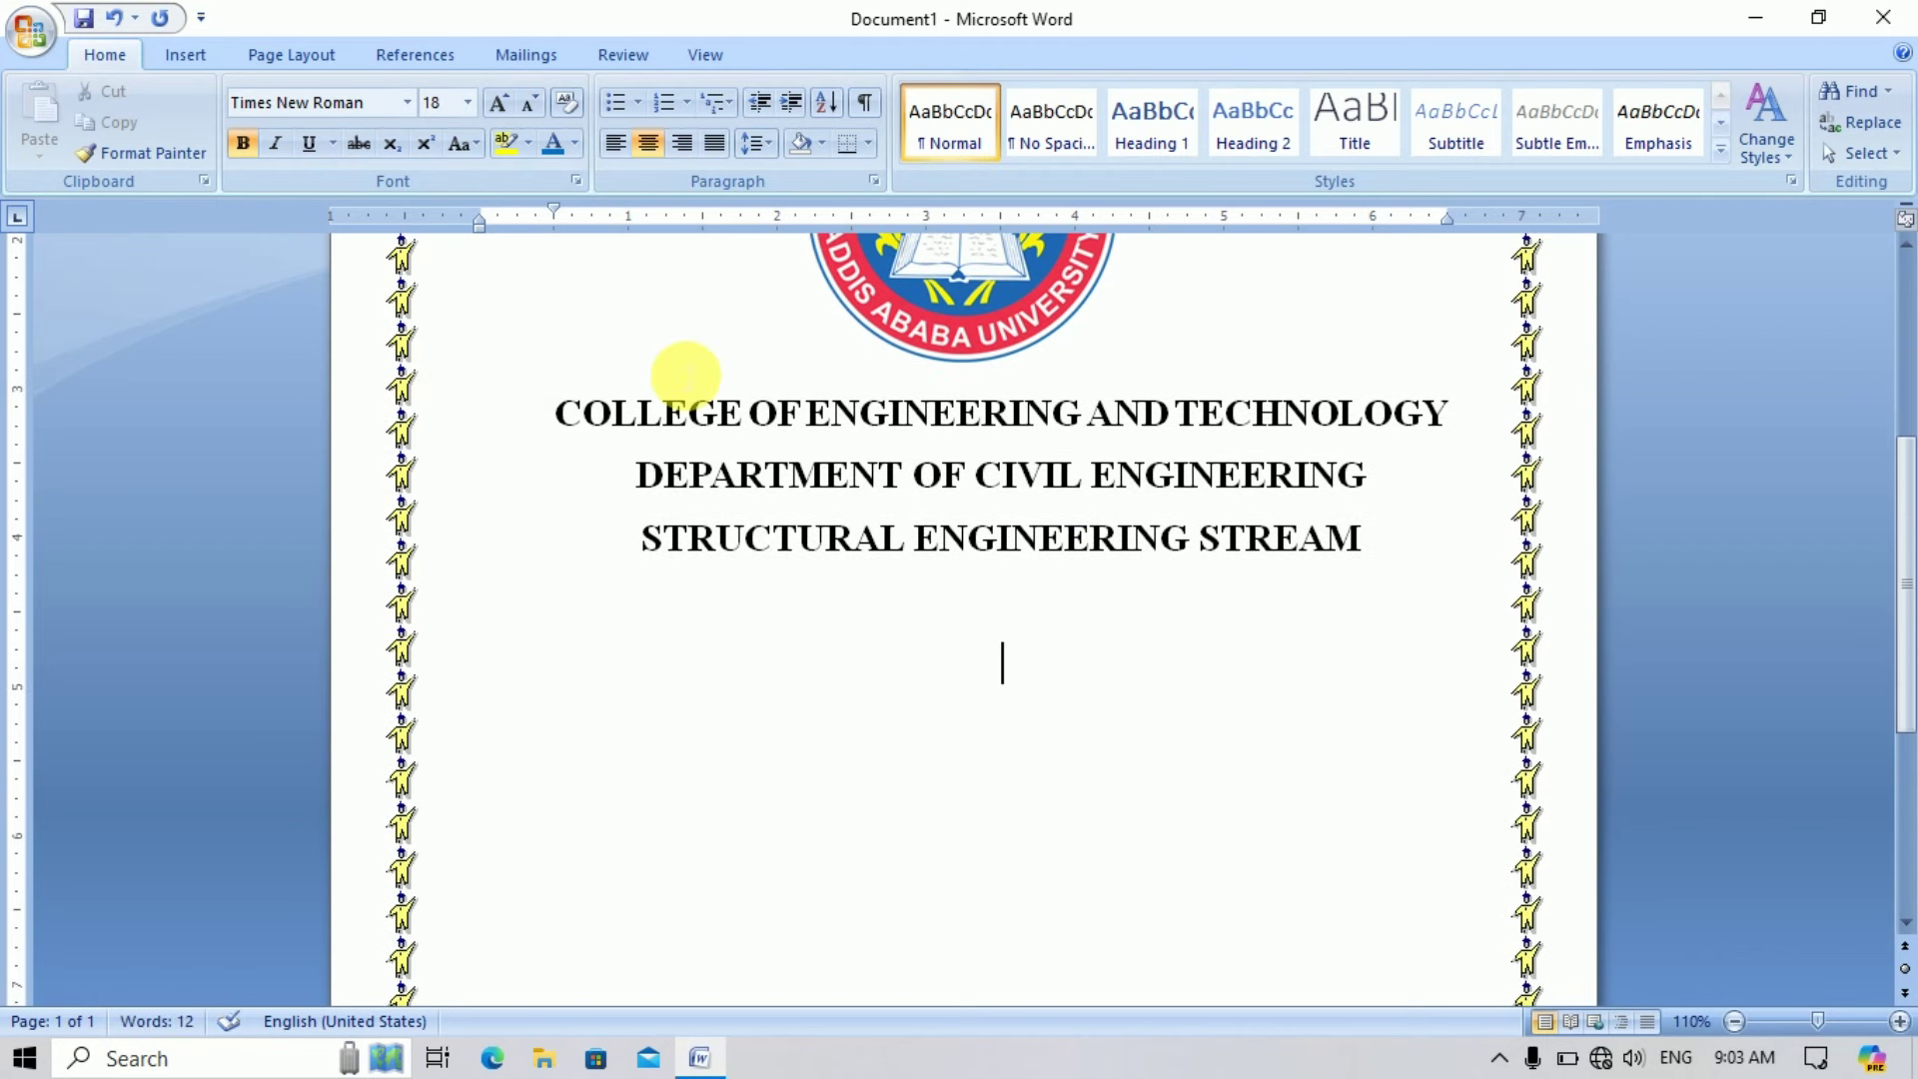
left_click(612, 150)
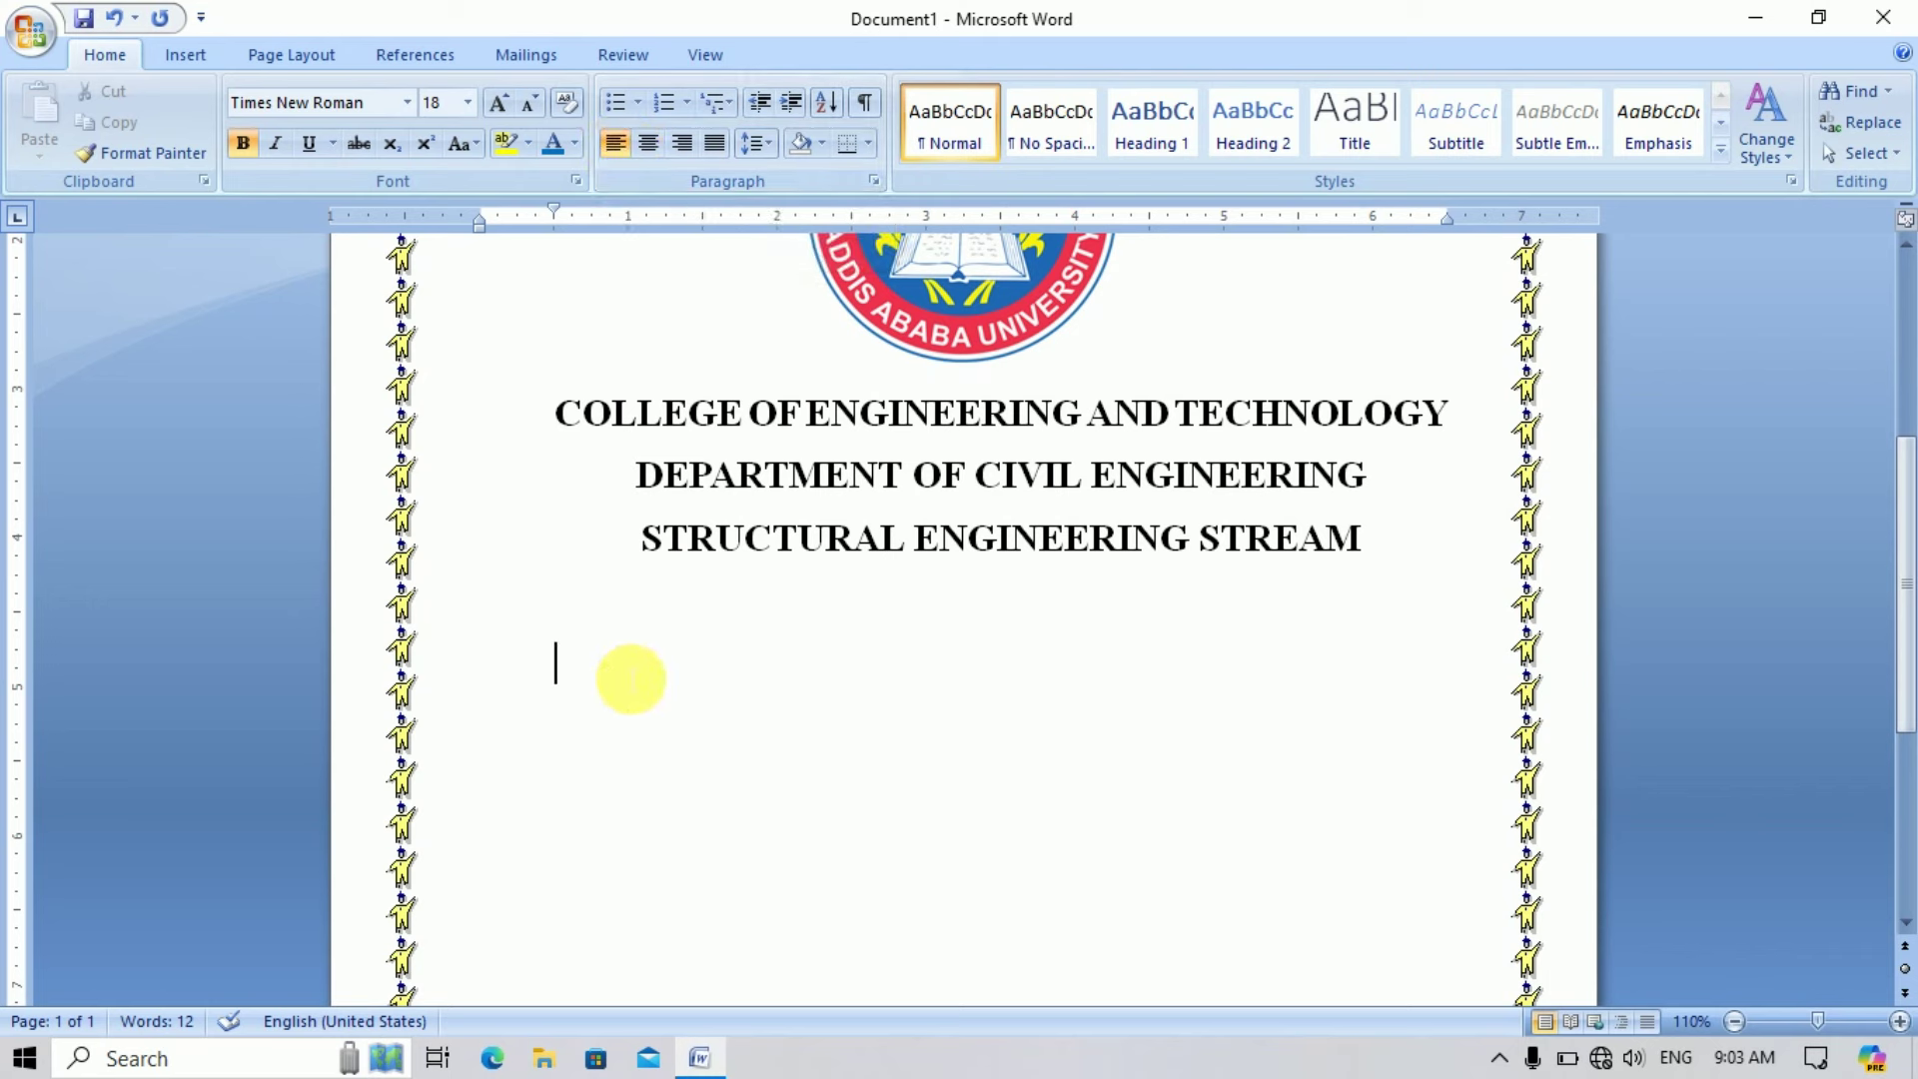
type("G")
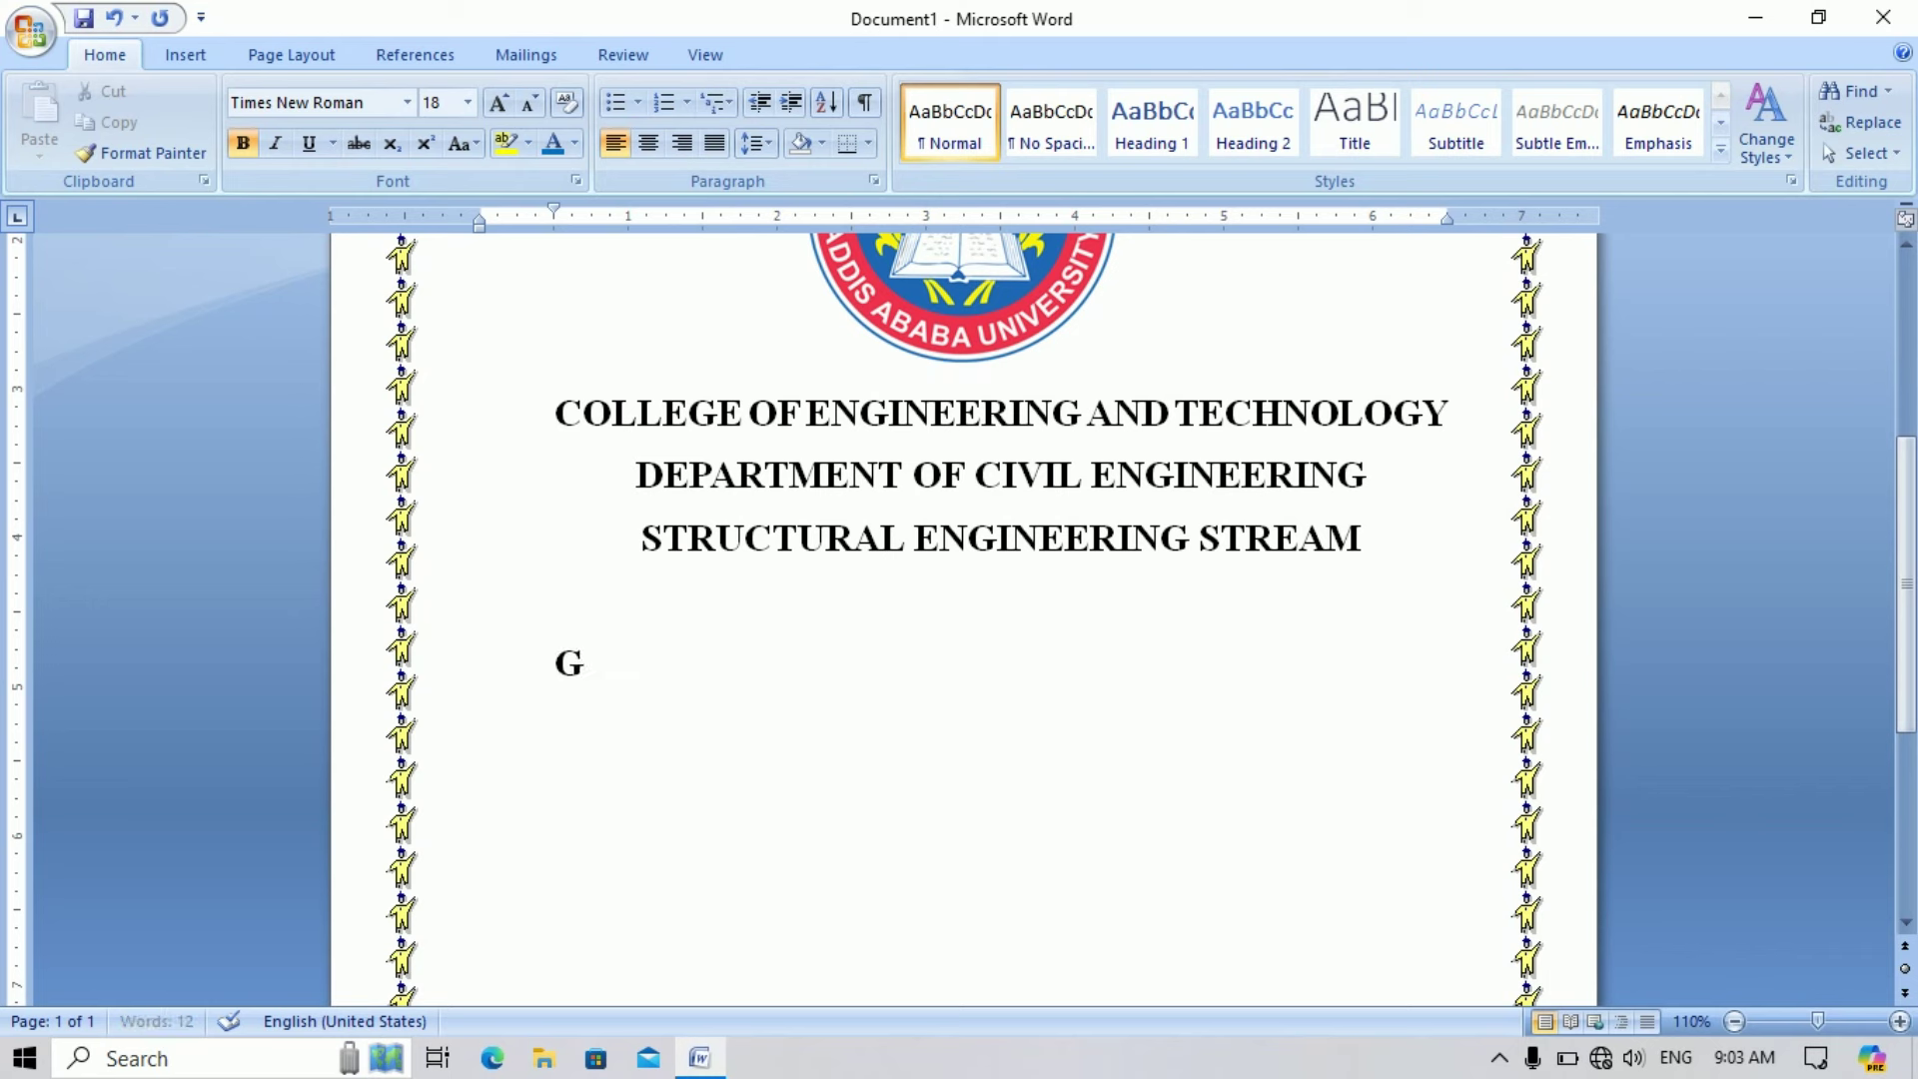
type("roup")
type(" 1")
triple_click(719, 693)
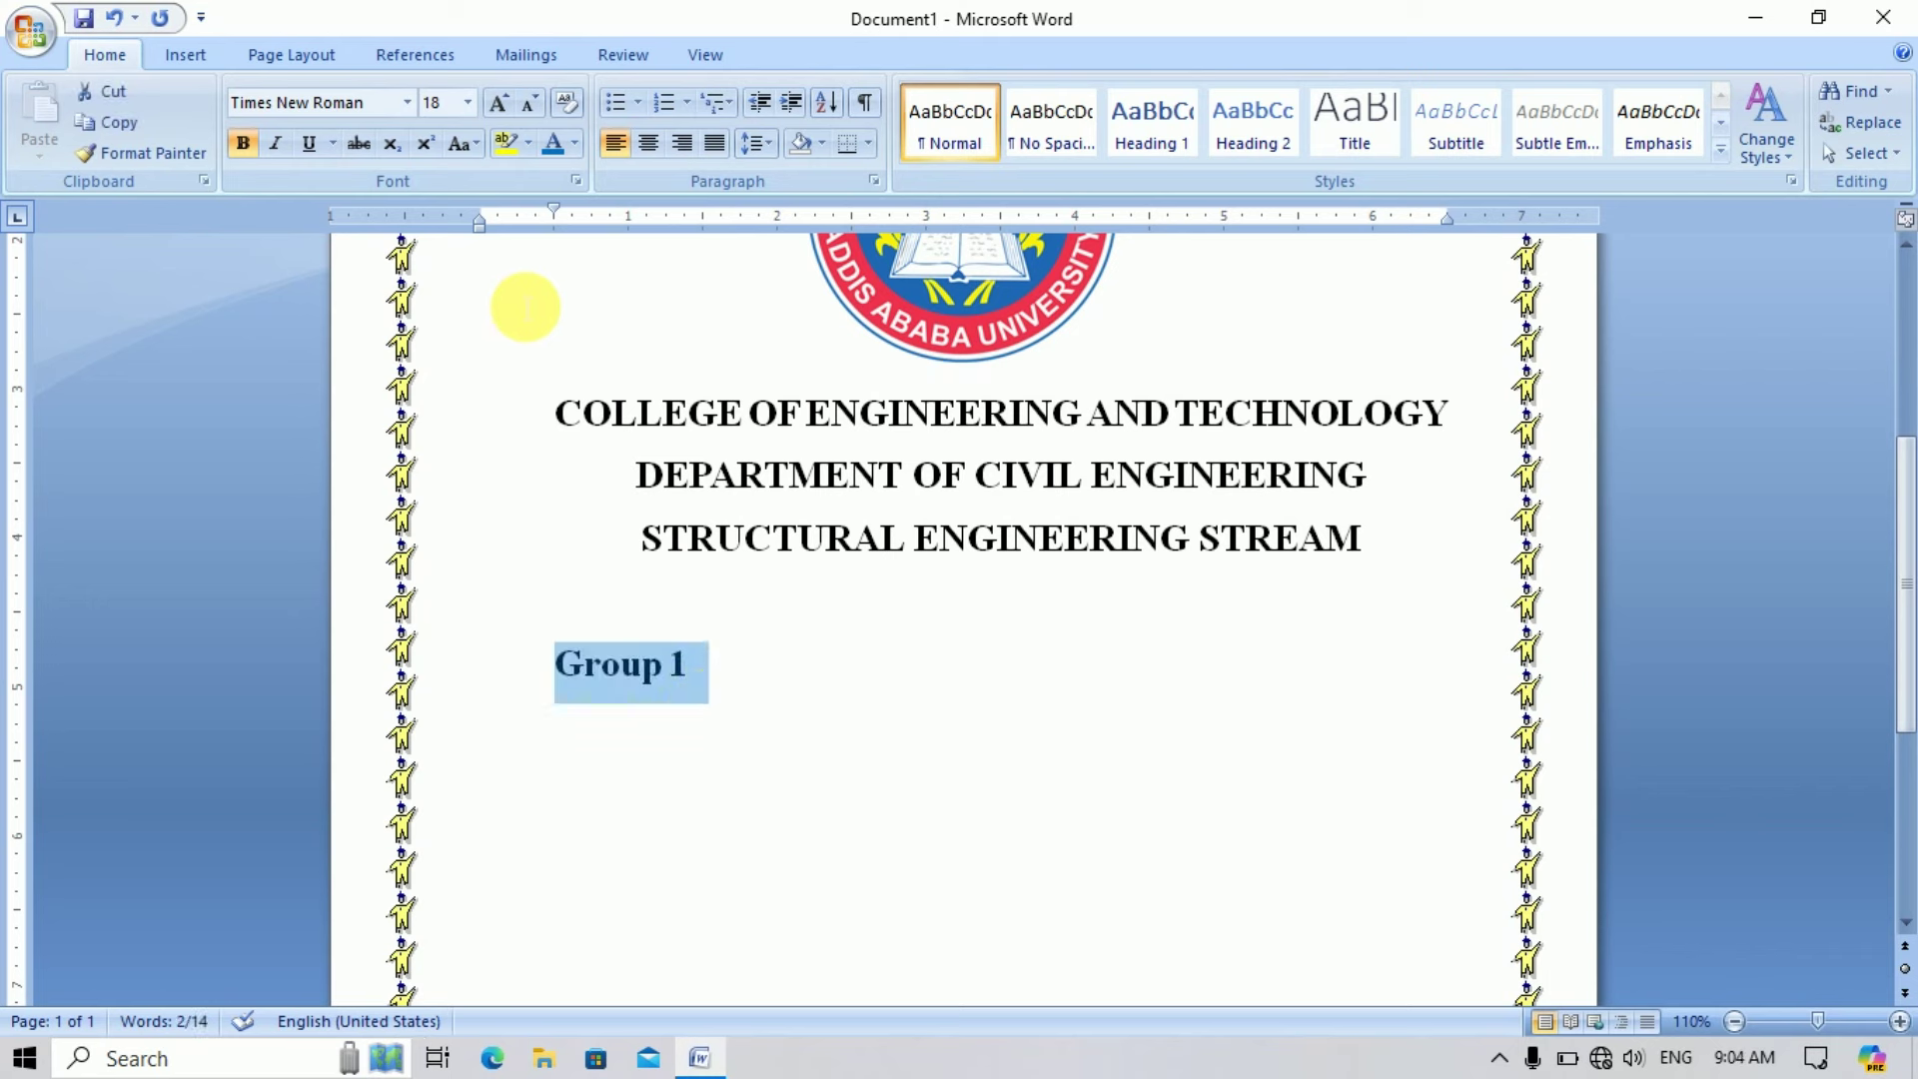
left_click(541, 100)
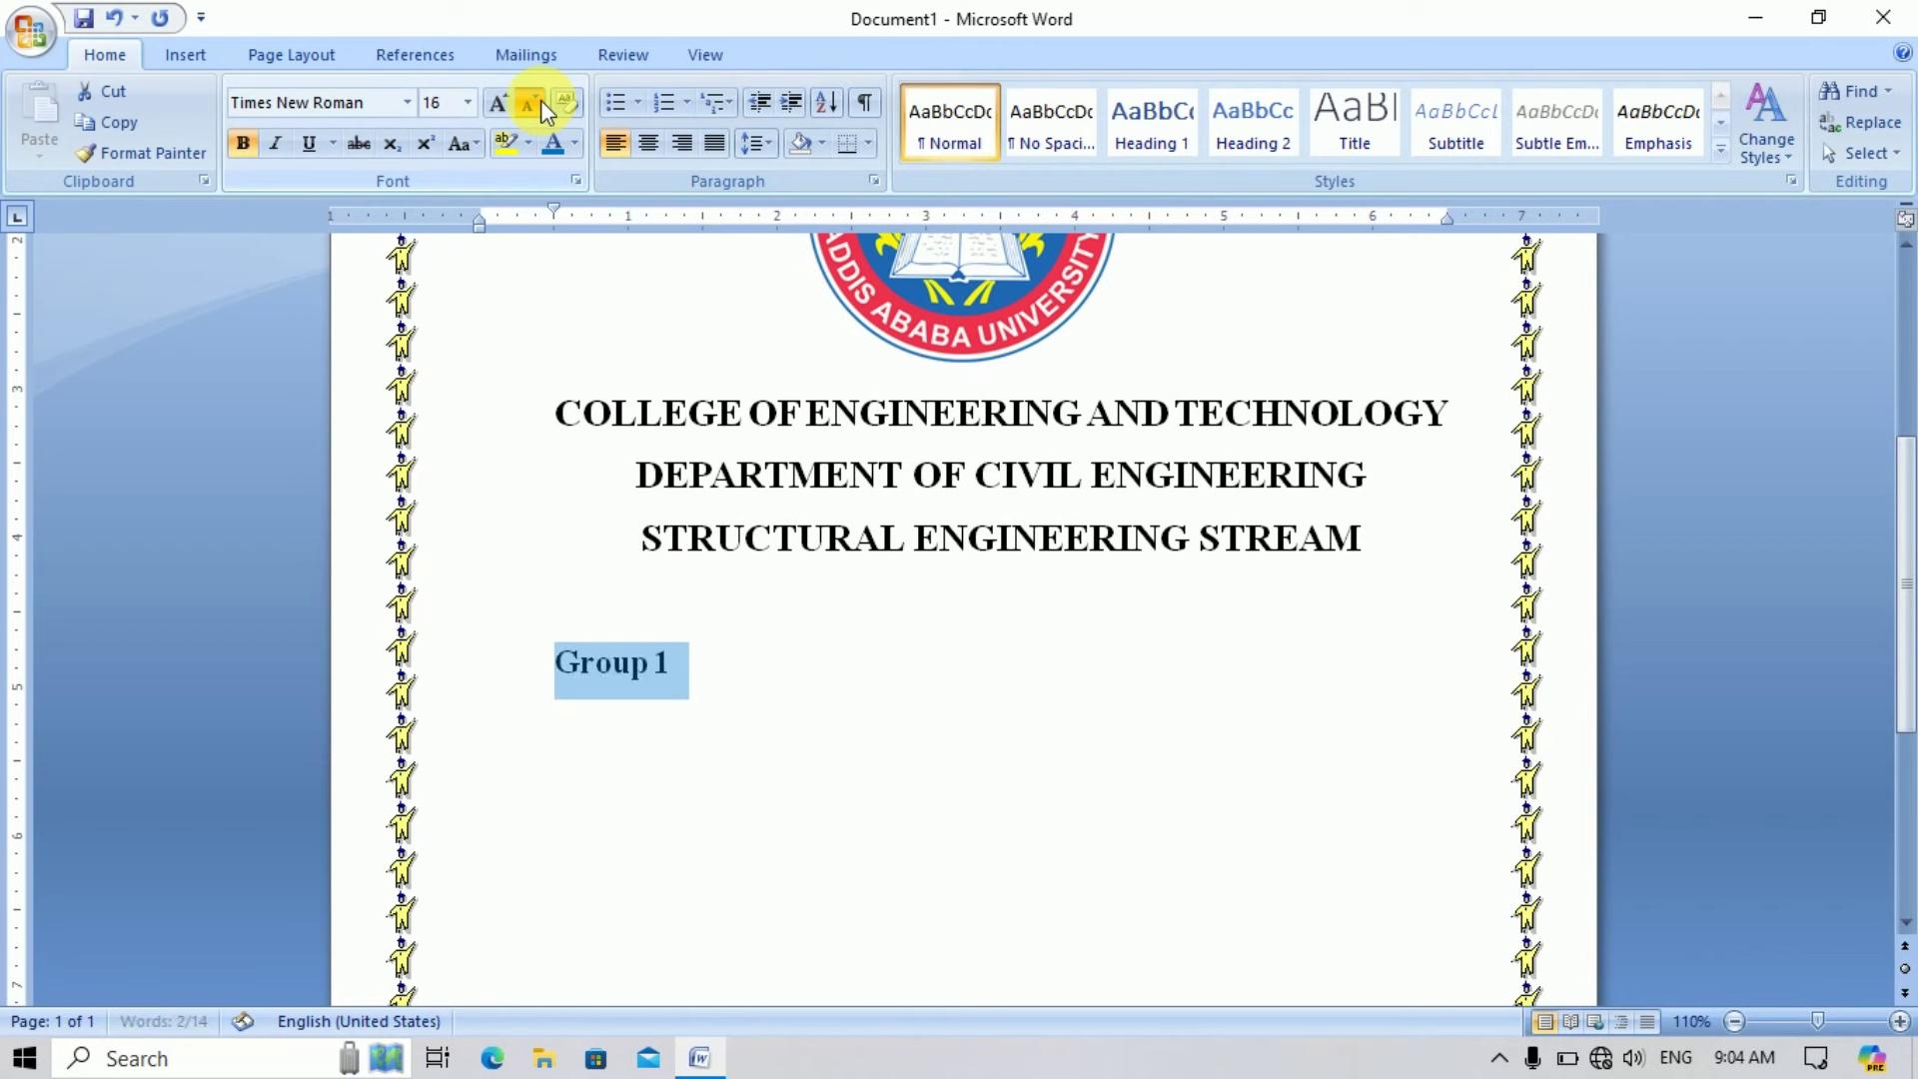
left_click(541, 100)
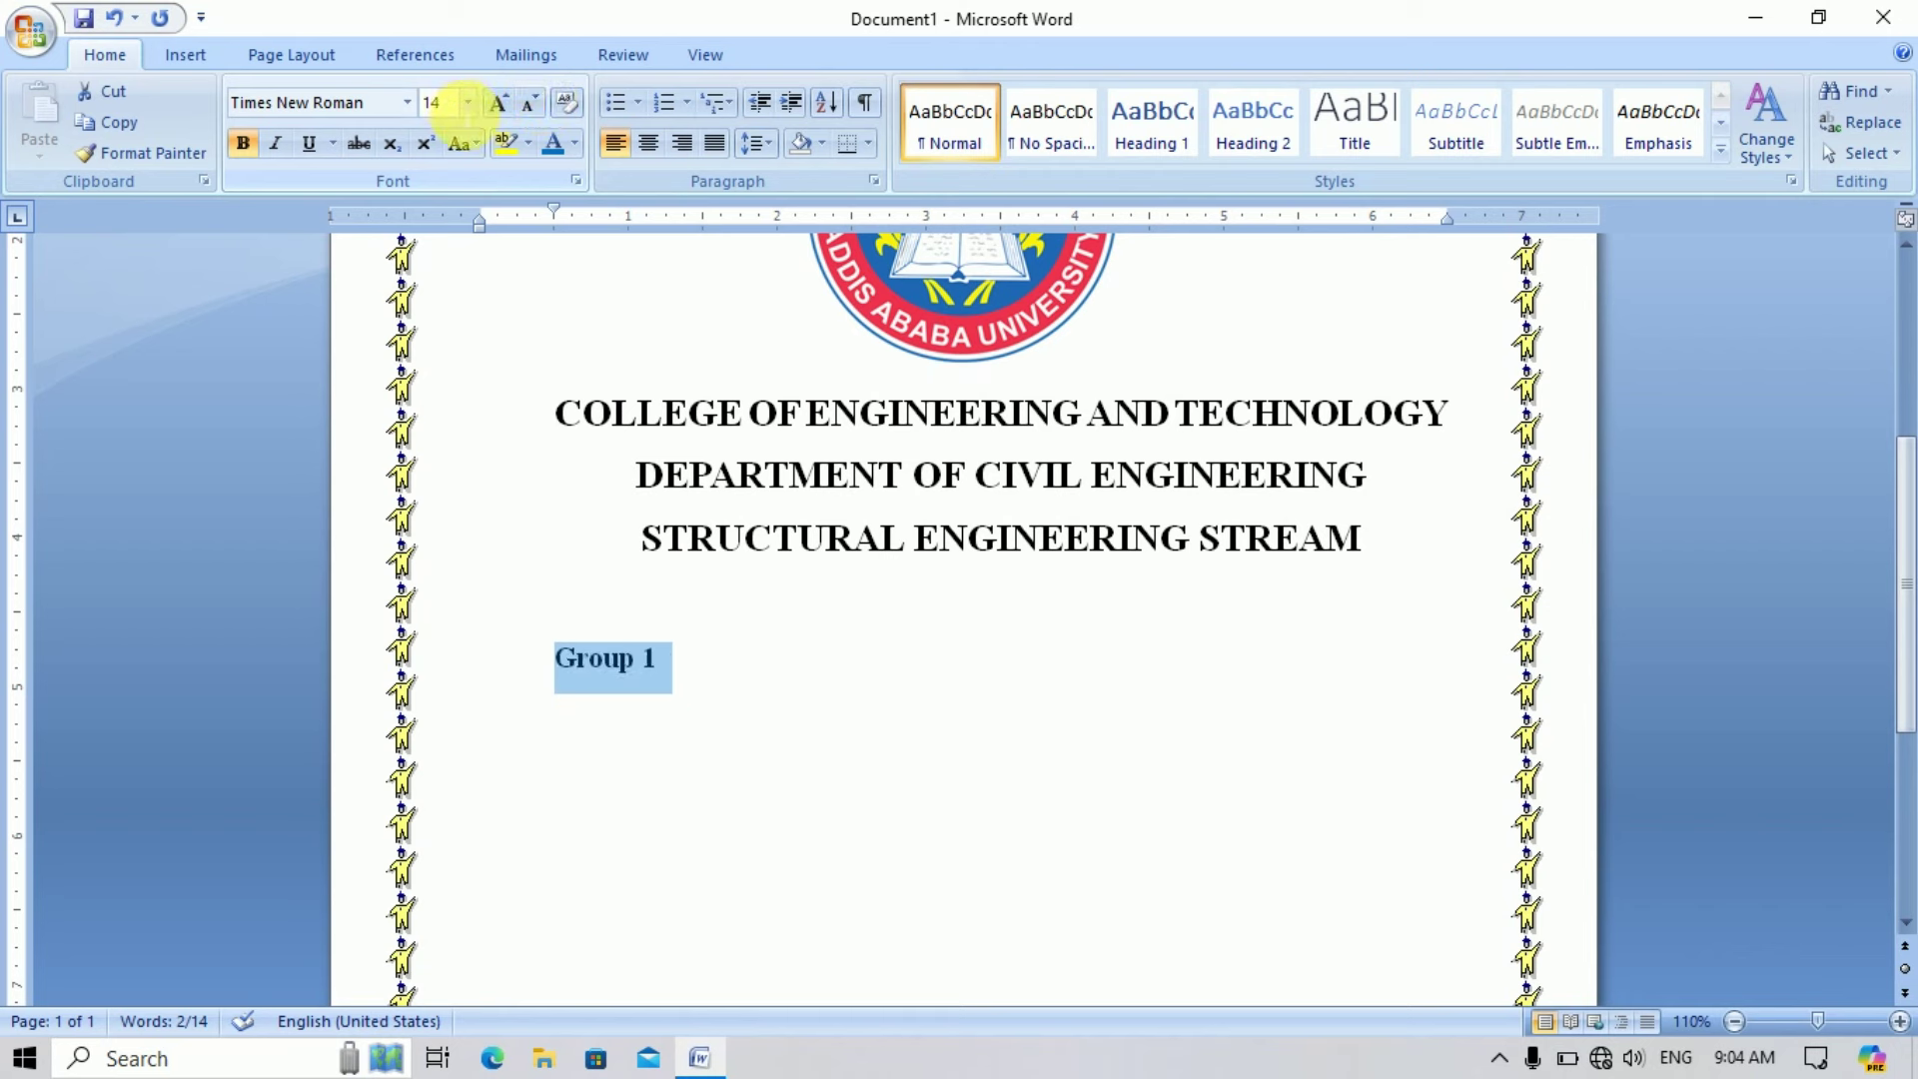
- Add a 'Student name' line directly beneath Group 1
left_click(705, 664)
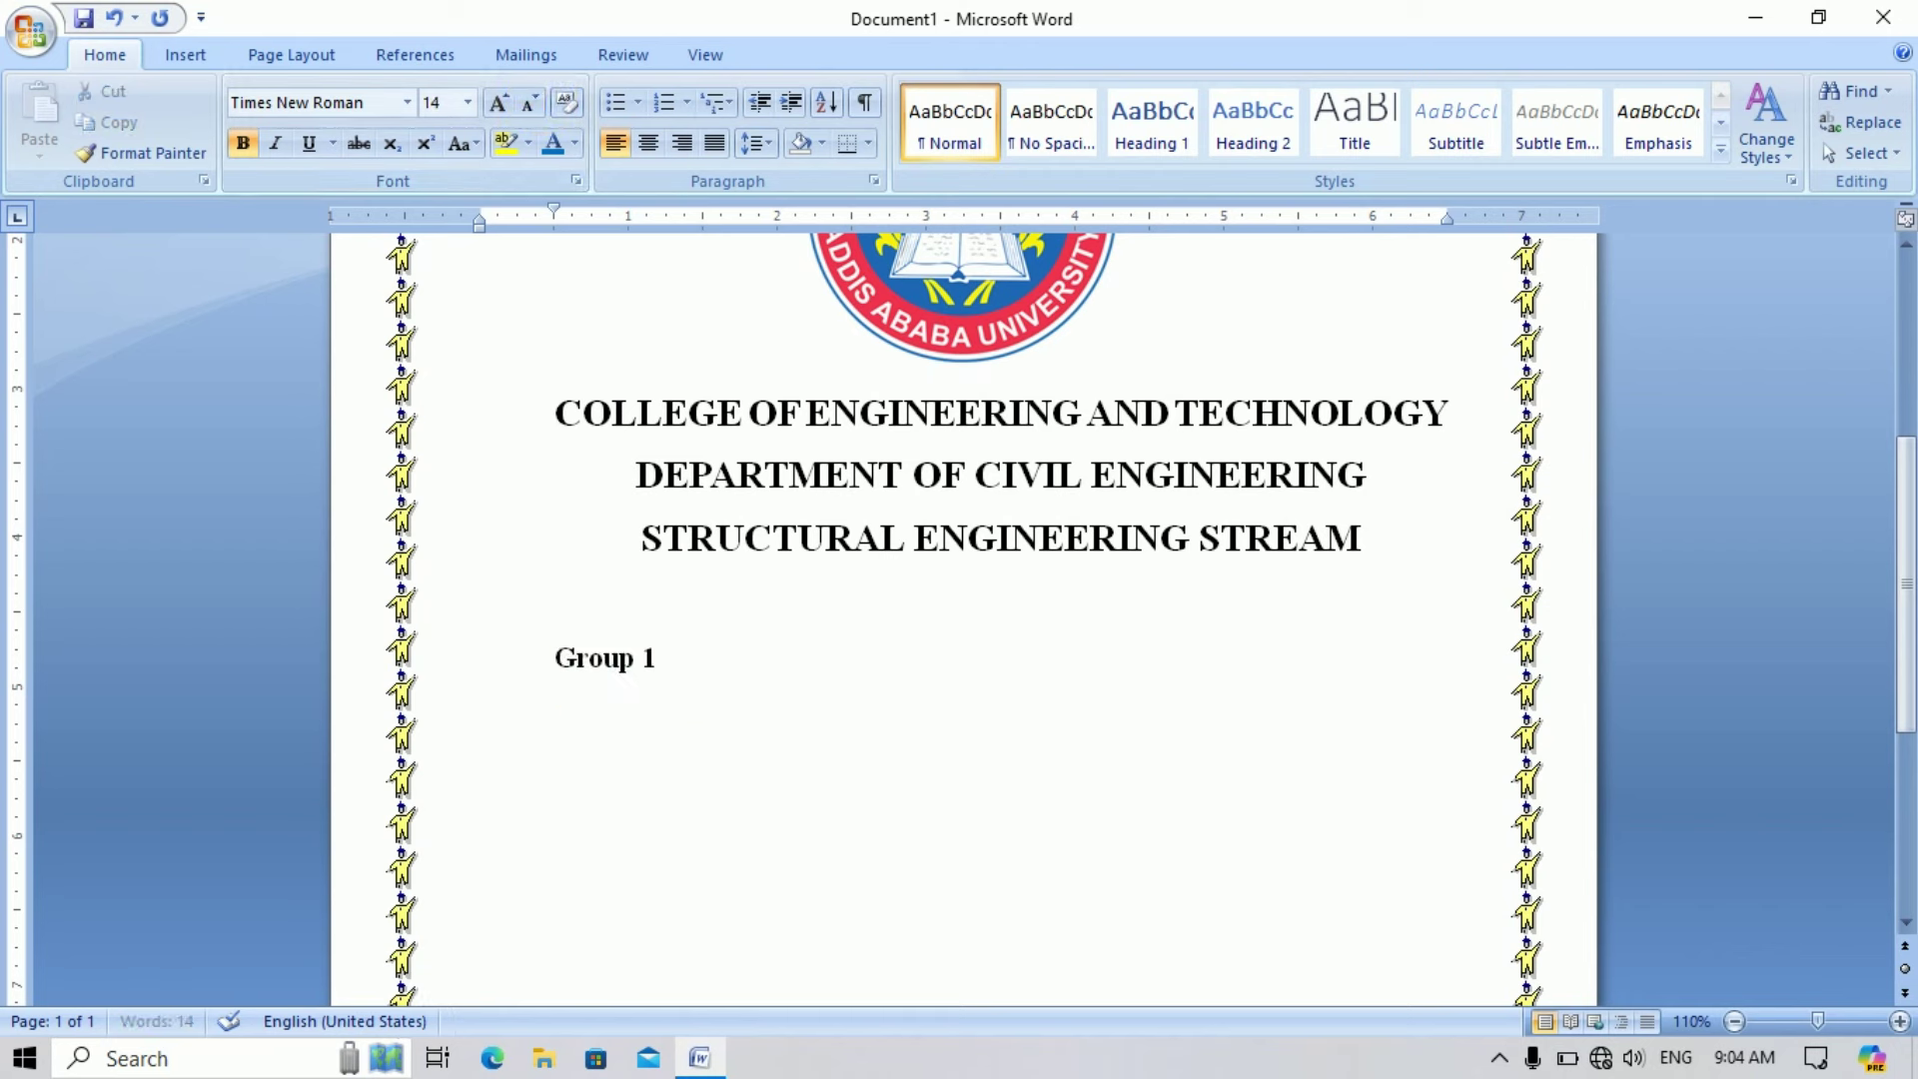
key("Return")
scroll(582, 727, "down", 3)
left_click(582, 727)
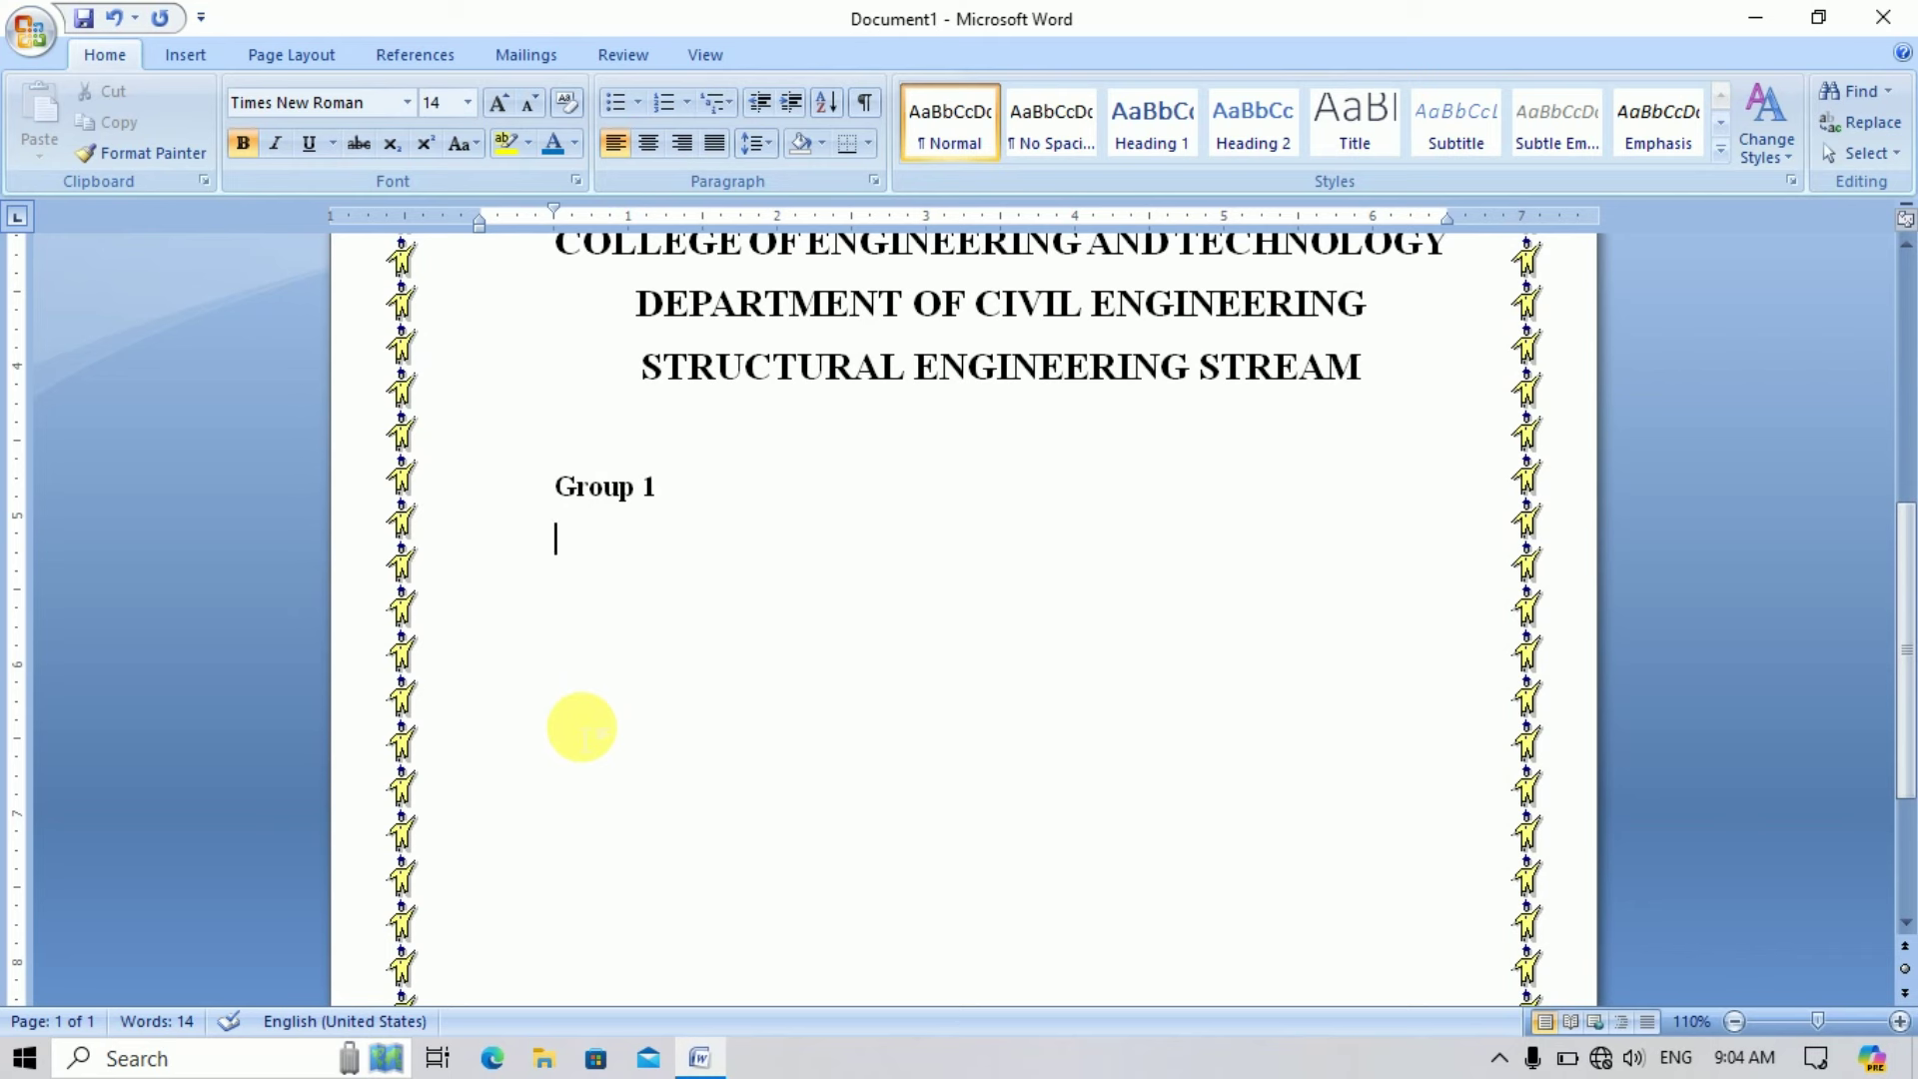
type("Student name")
key("Return")
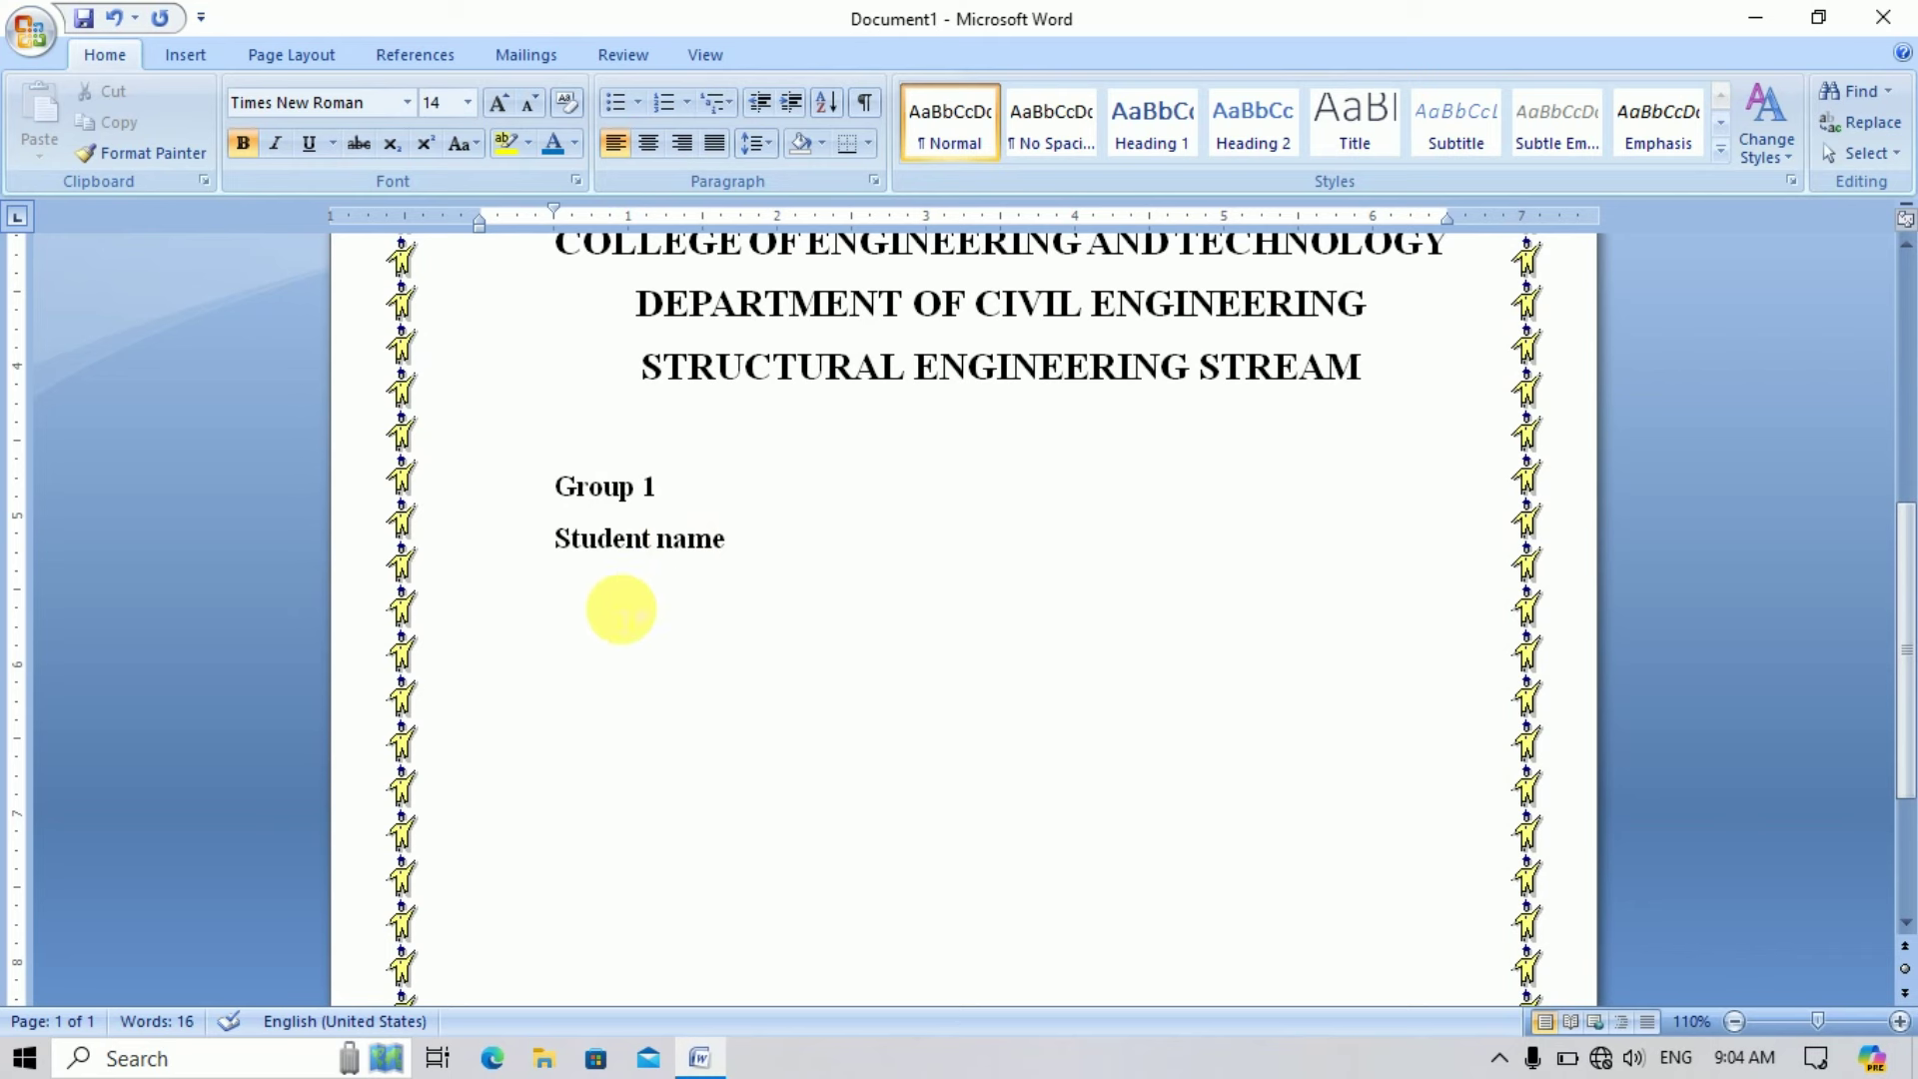
- Start a '1. 2. 3.' numbered list and enter the five student names
left_click(685, 104)
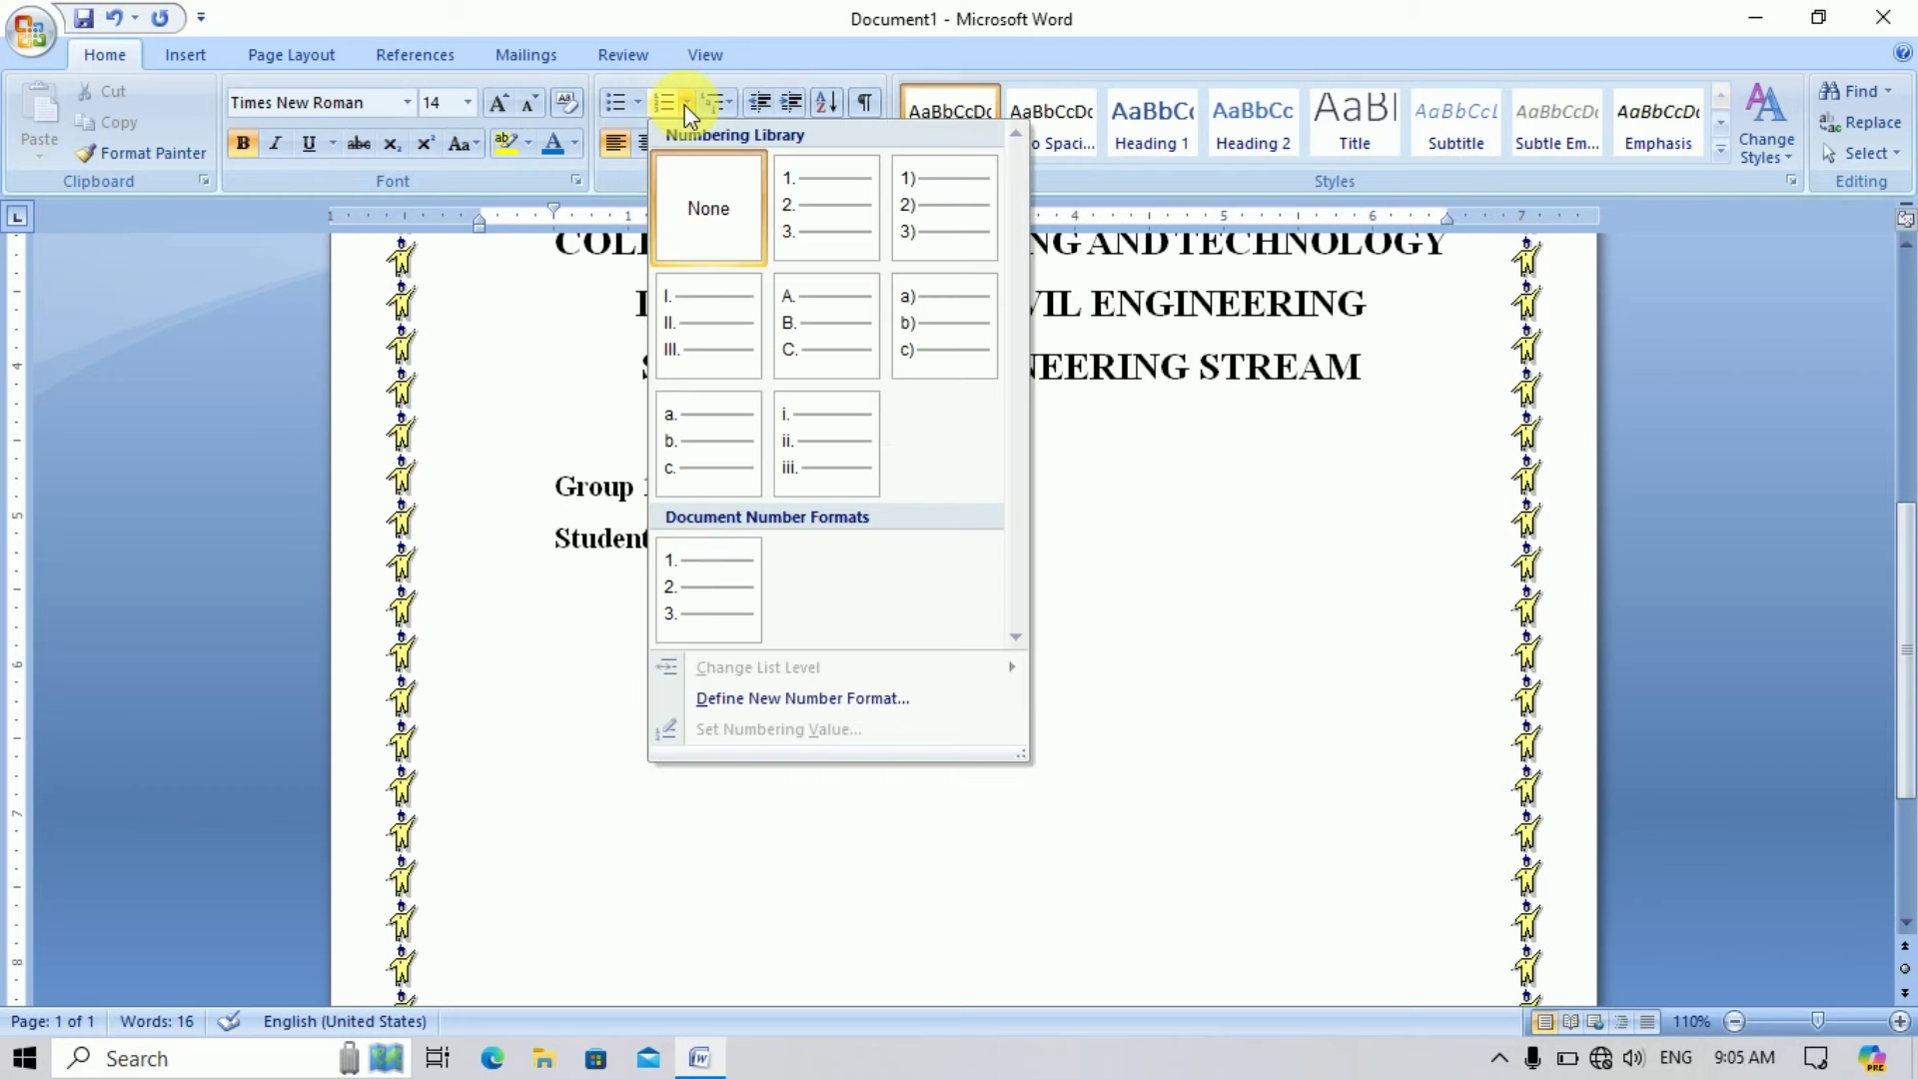
left_click(825, 219)
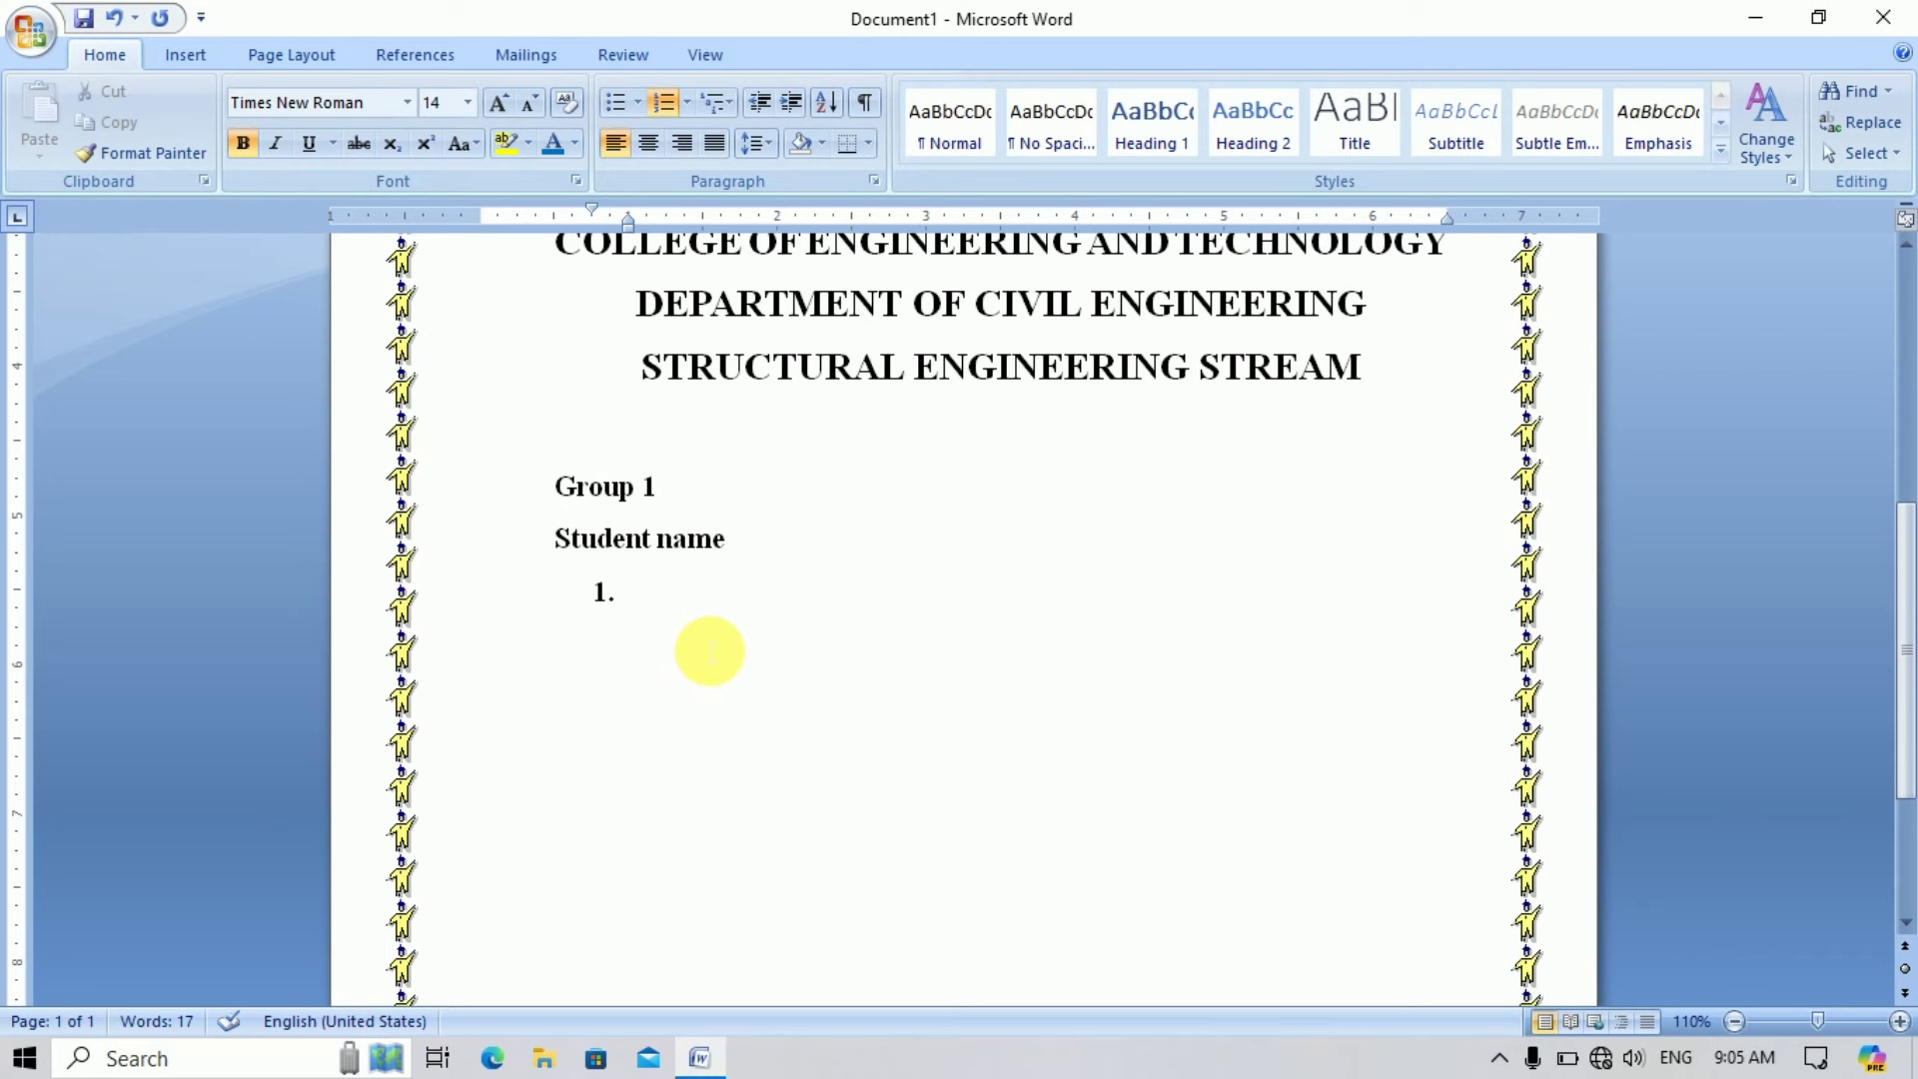
type("A")
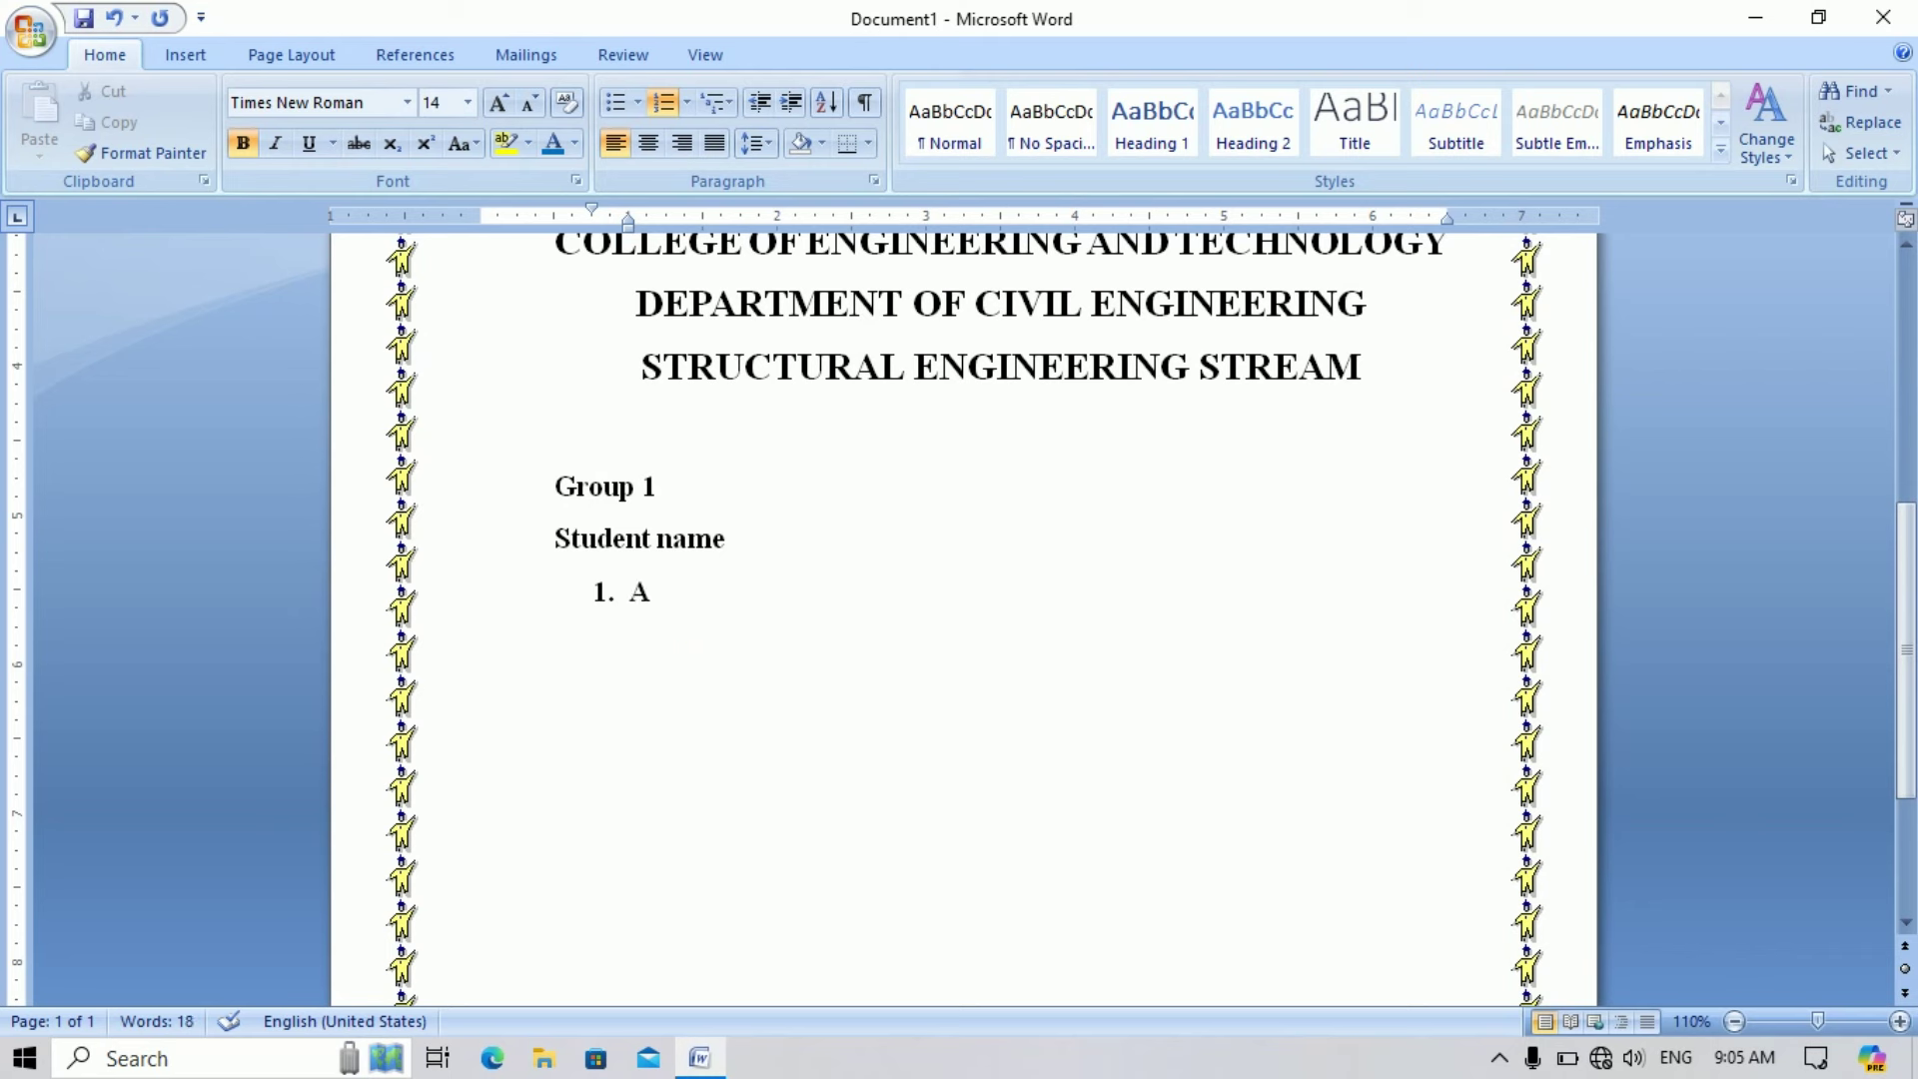
type("bebe")
key("Return")
type("Selam Jemal Ibrahim ")
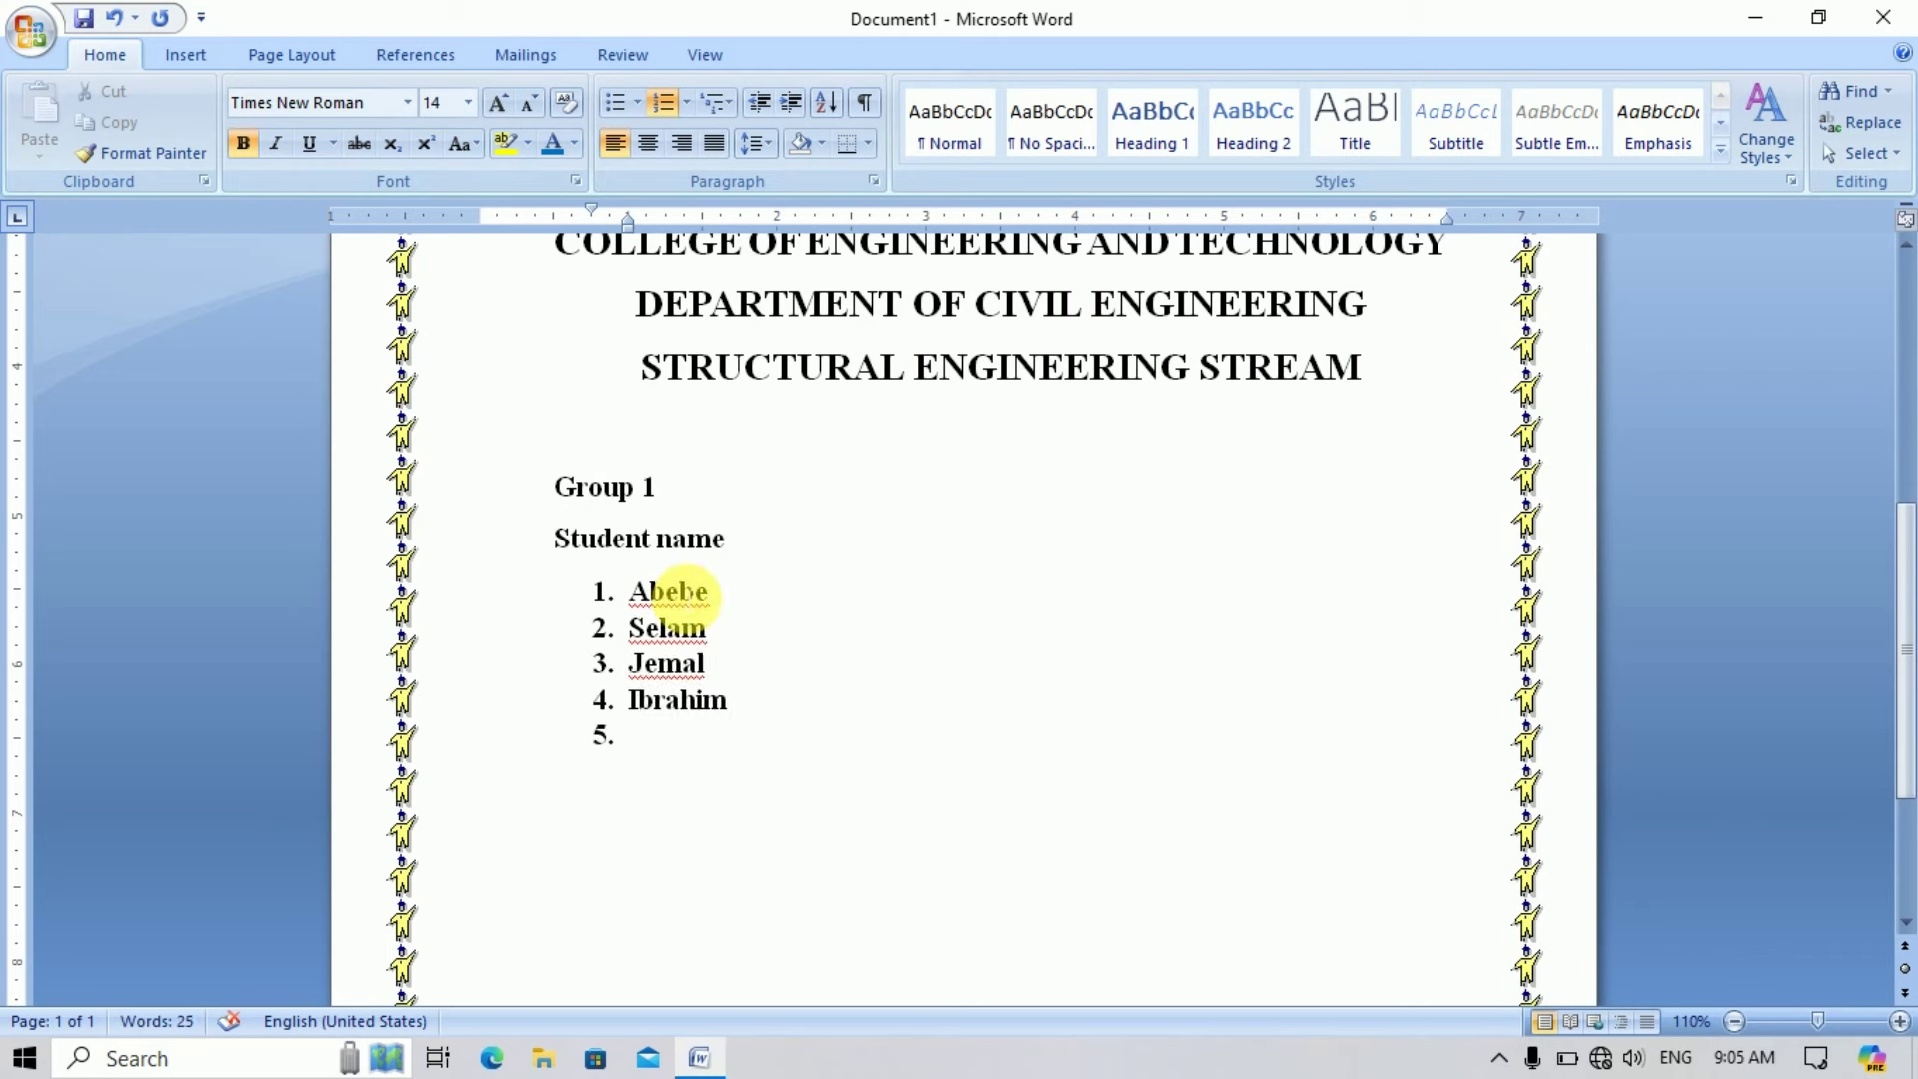
type("Yared")
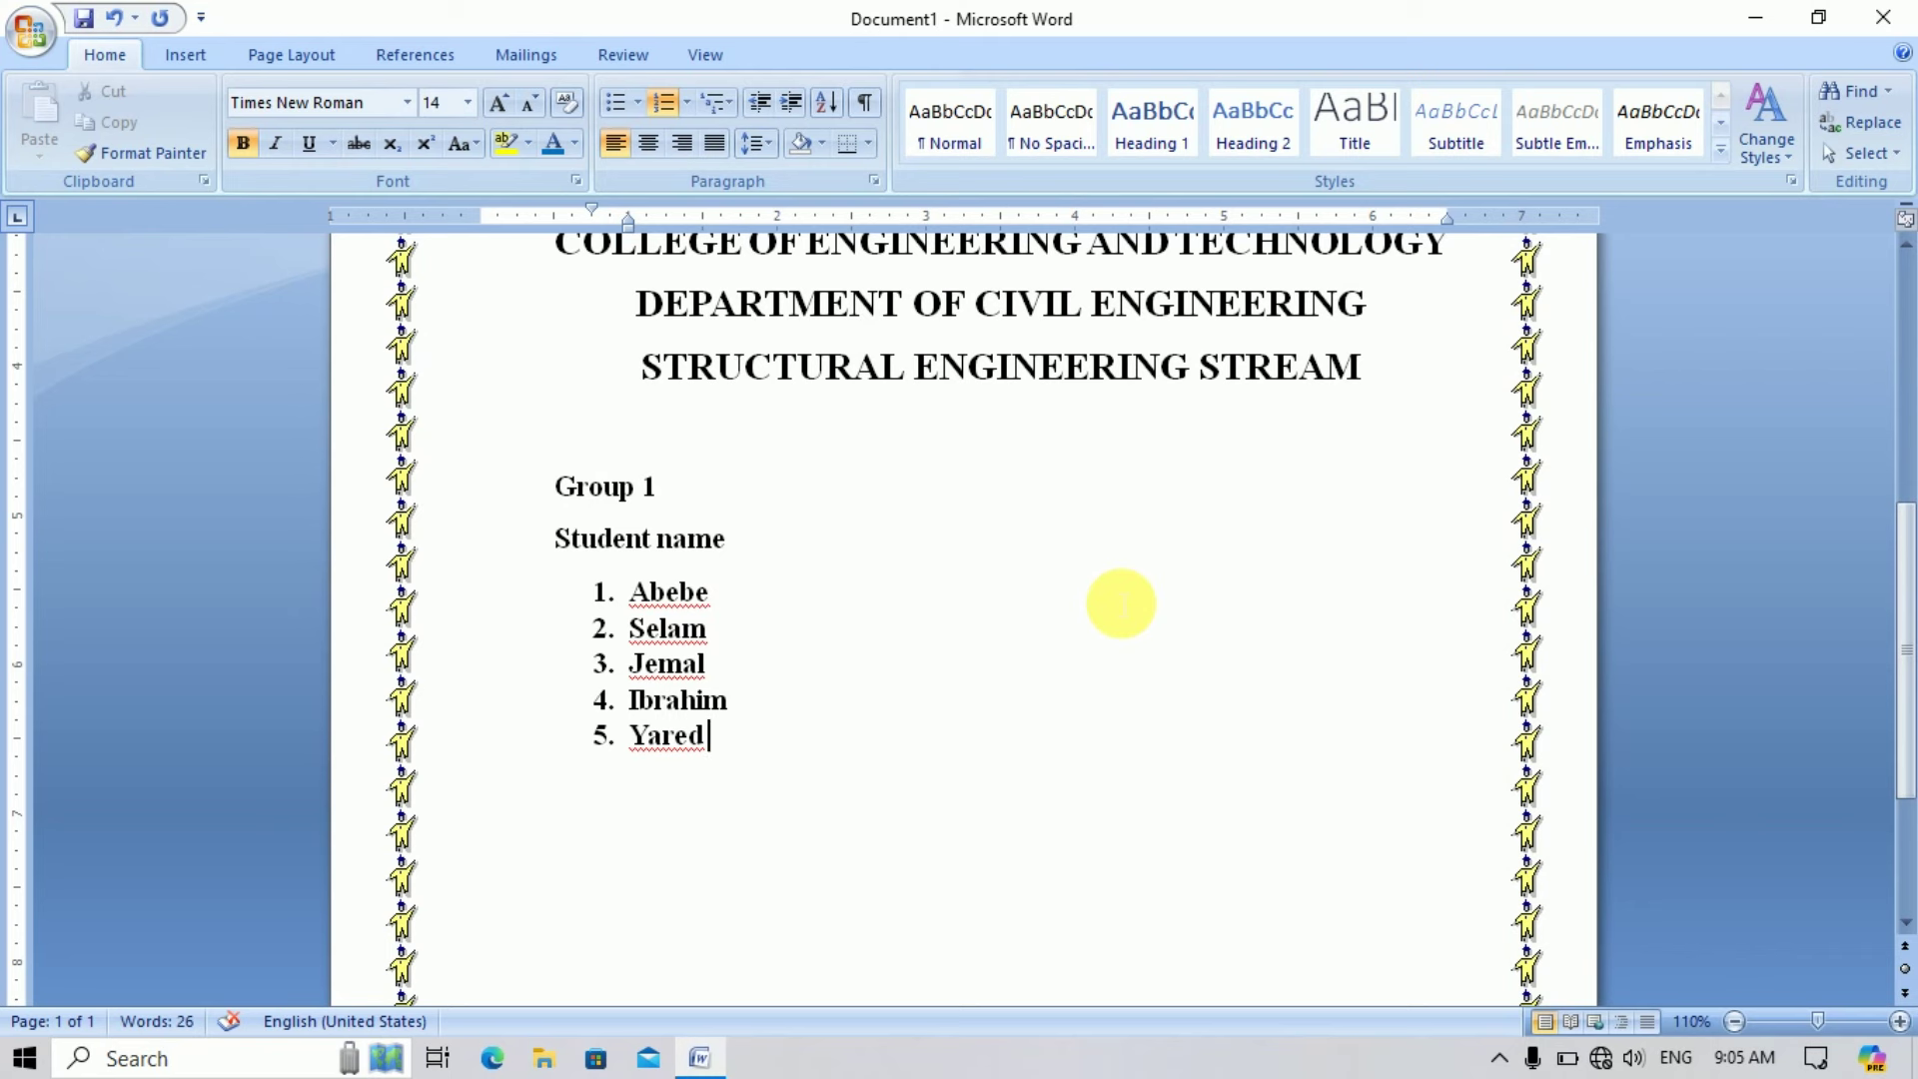
left_click(756, 546)
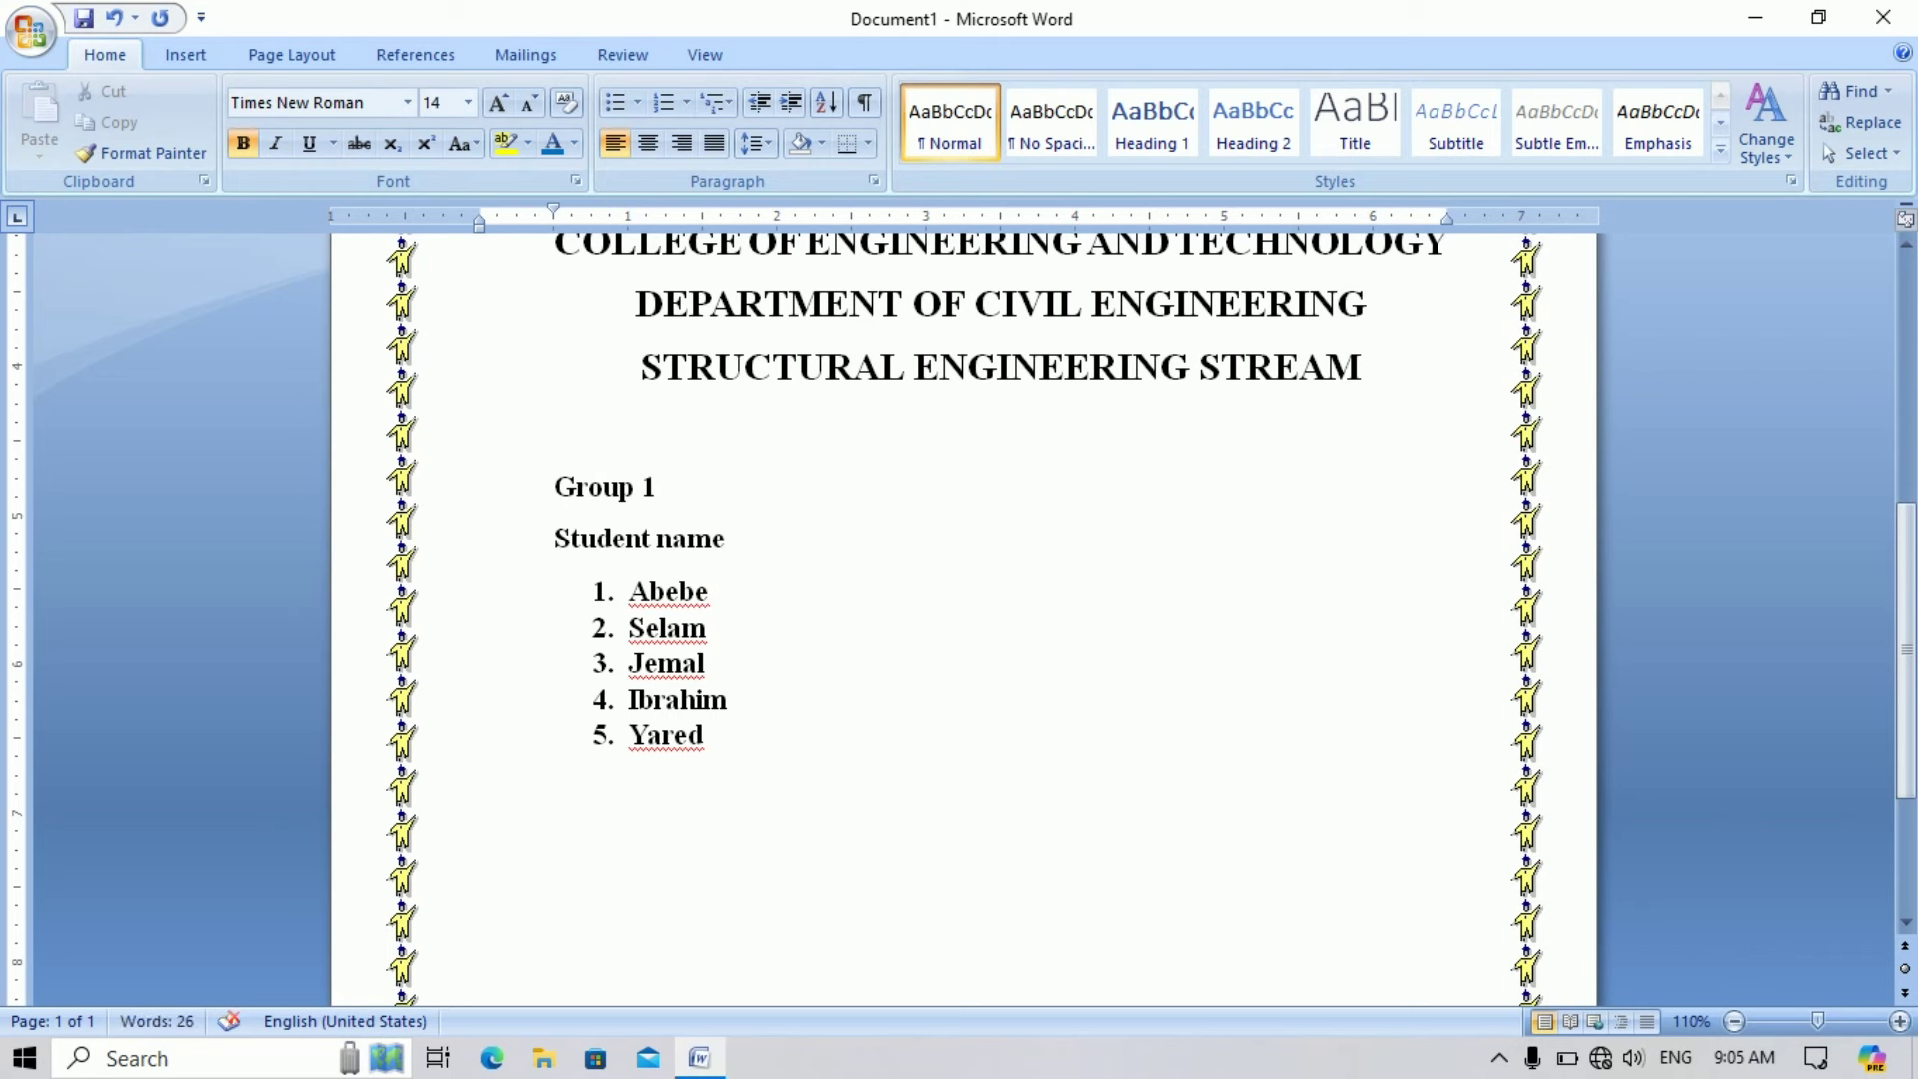
- Add an 'ID' heading beside Student name and enter IDs ETB1002 and ETB1003 for the first two students
type("ID")
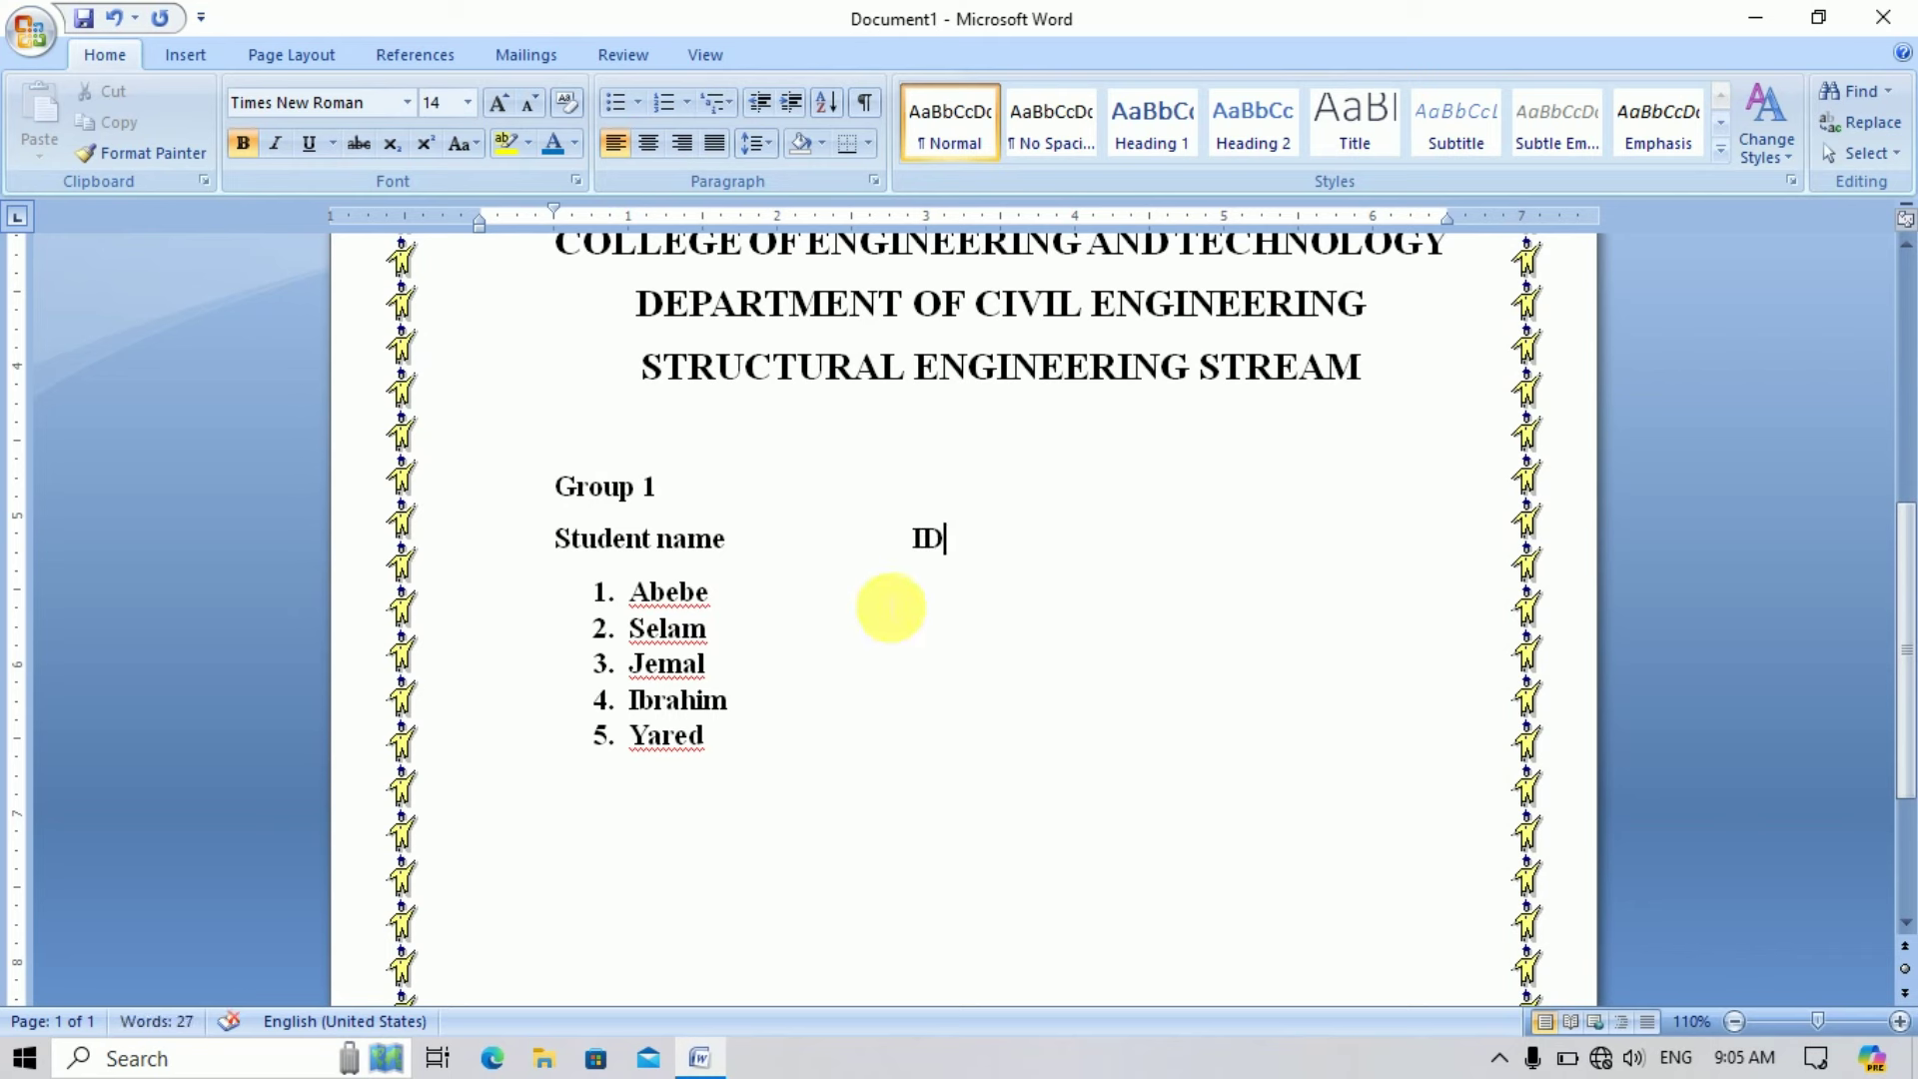
left_click(762, 602)
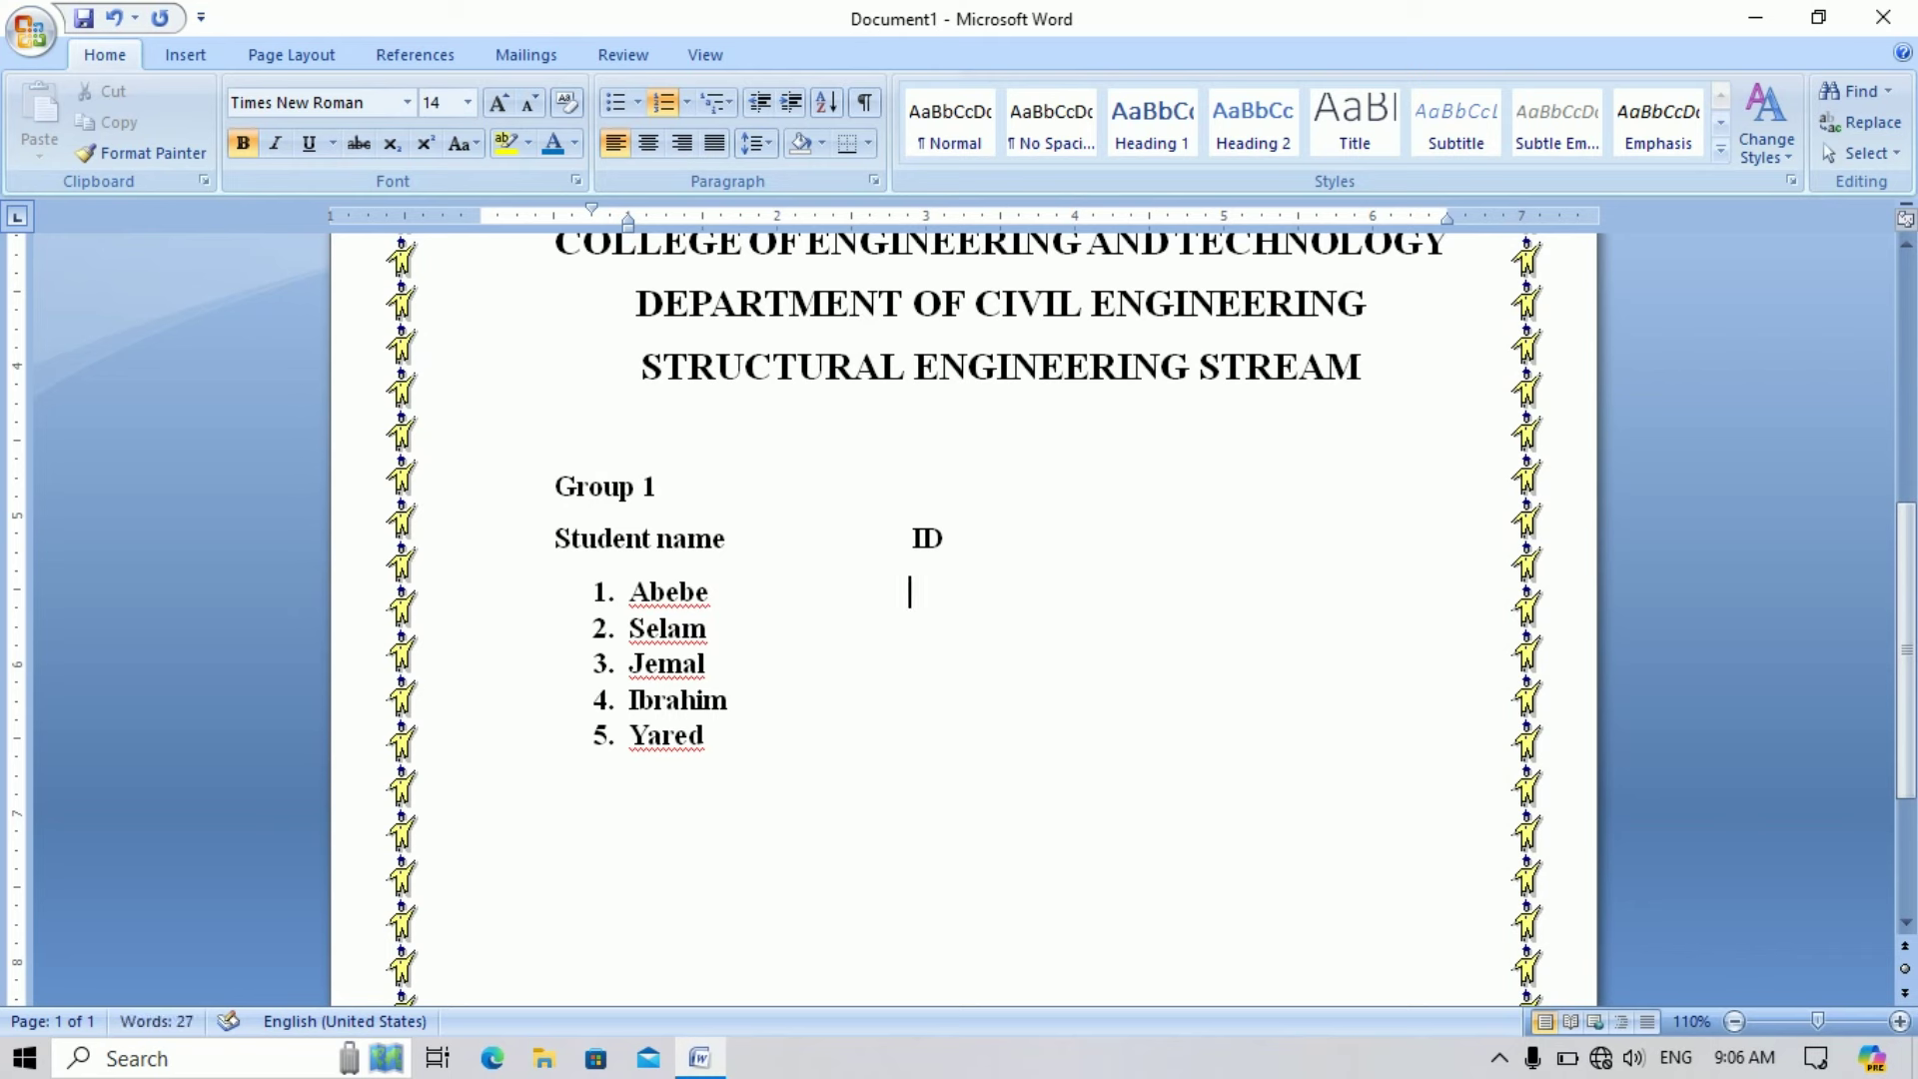
type("E")
type("TB100")
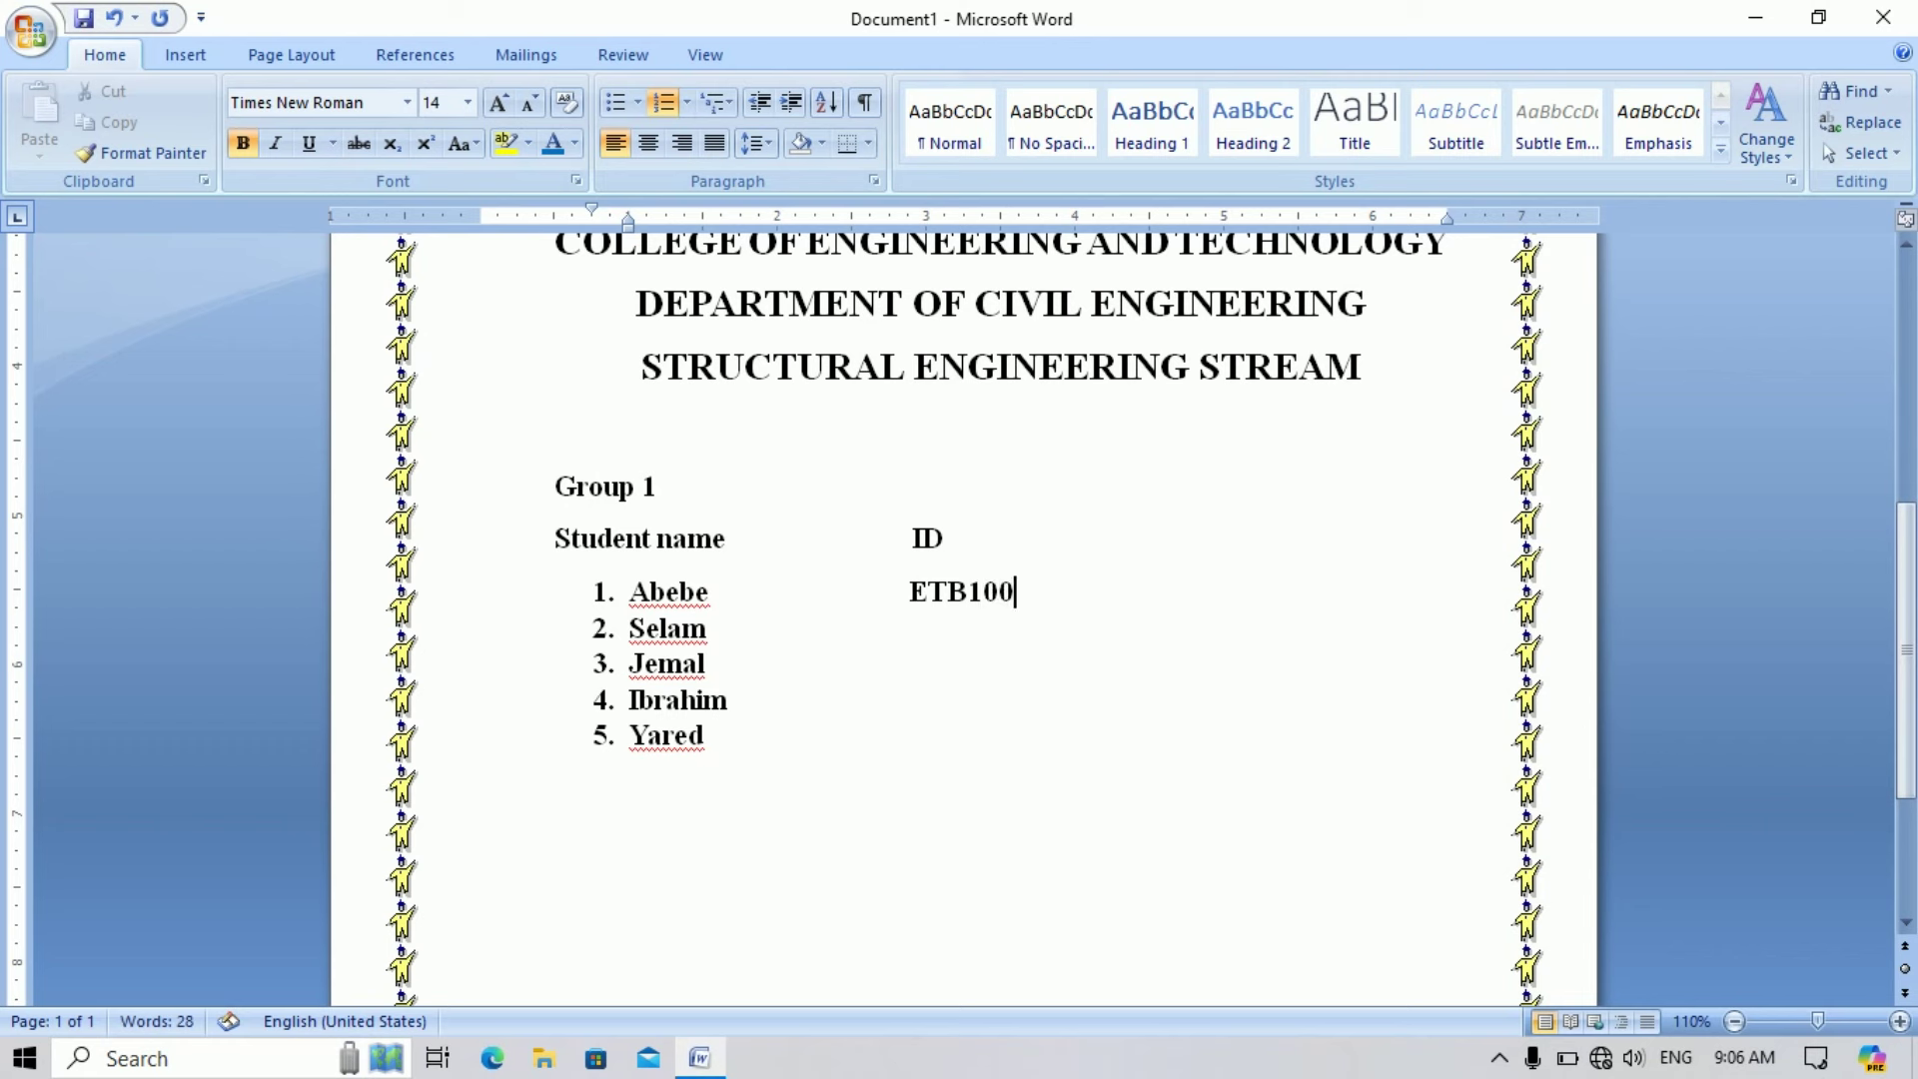
type("2")
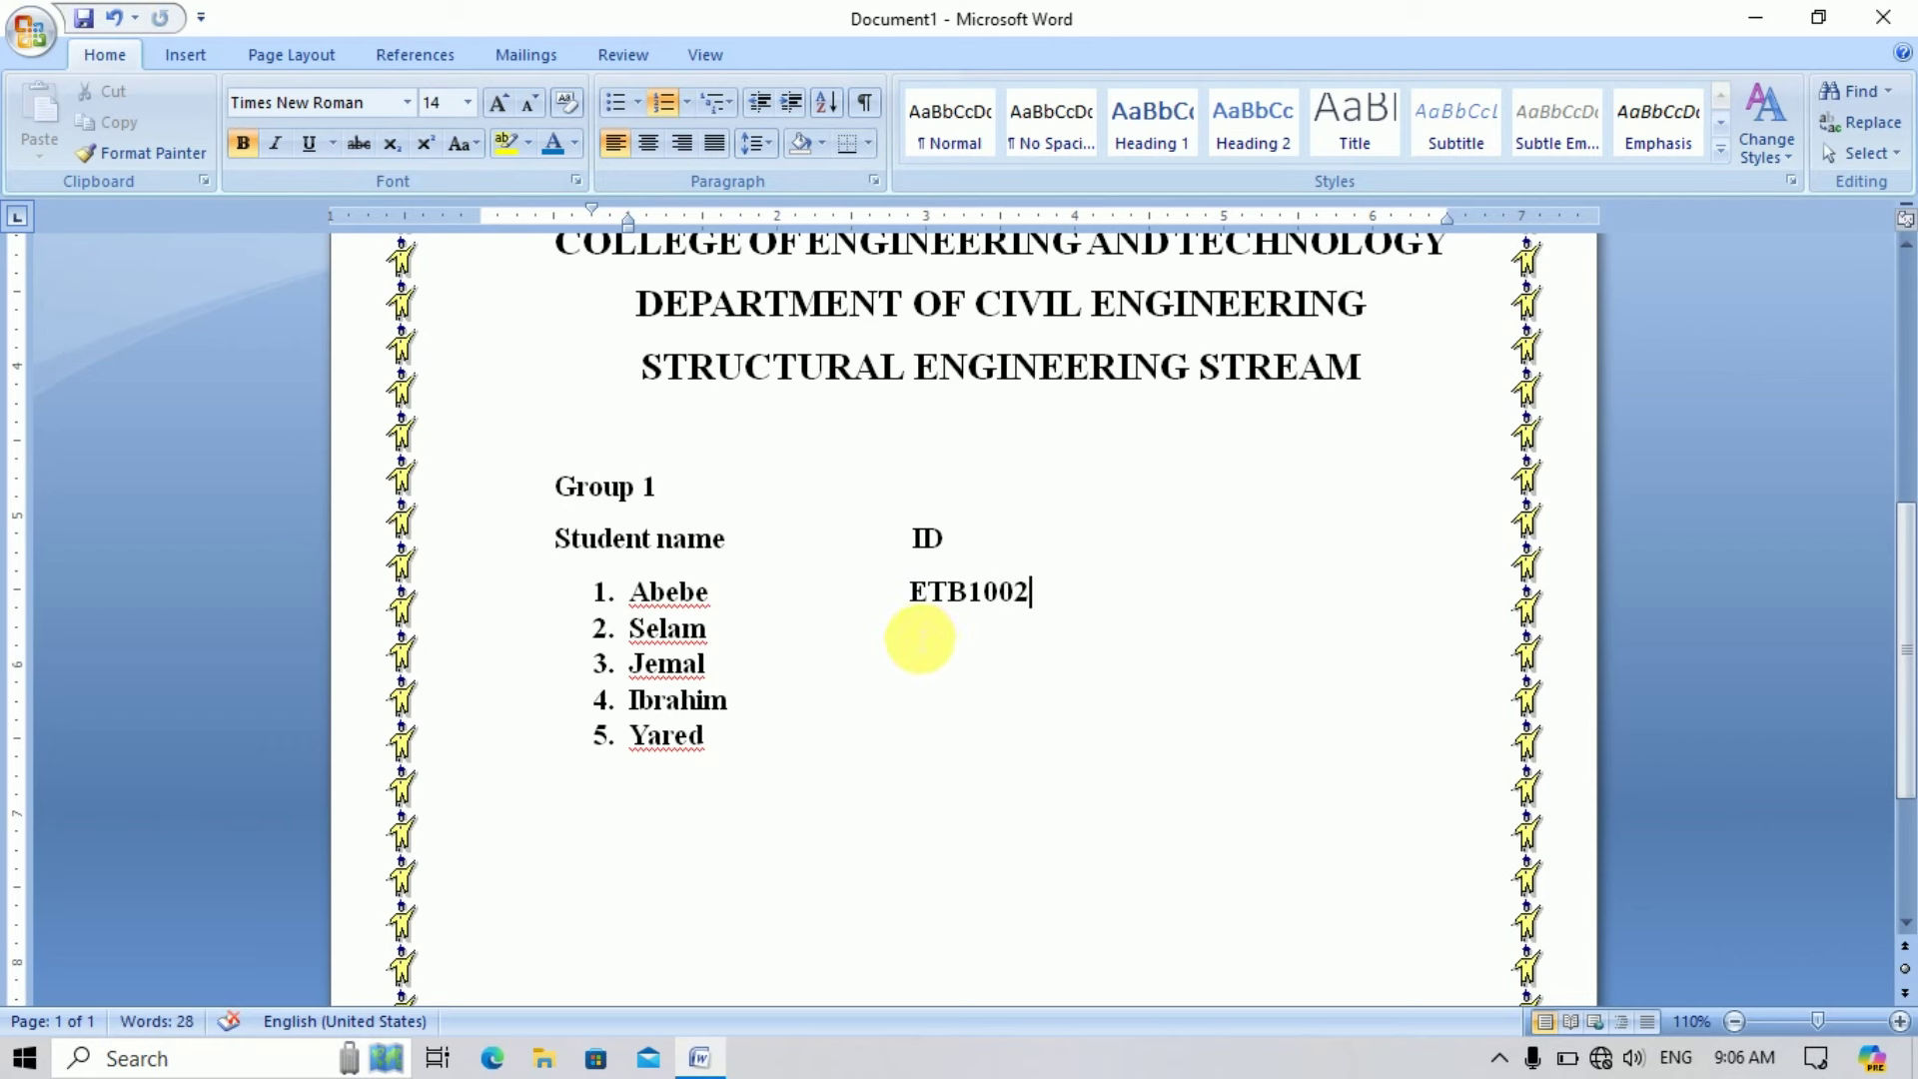
left_click(919, 639)
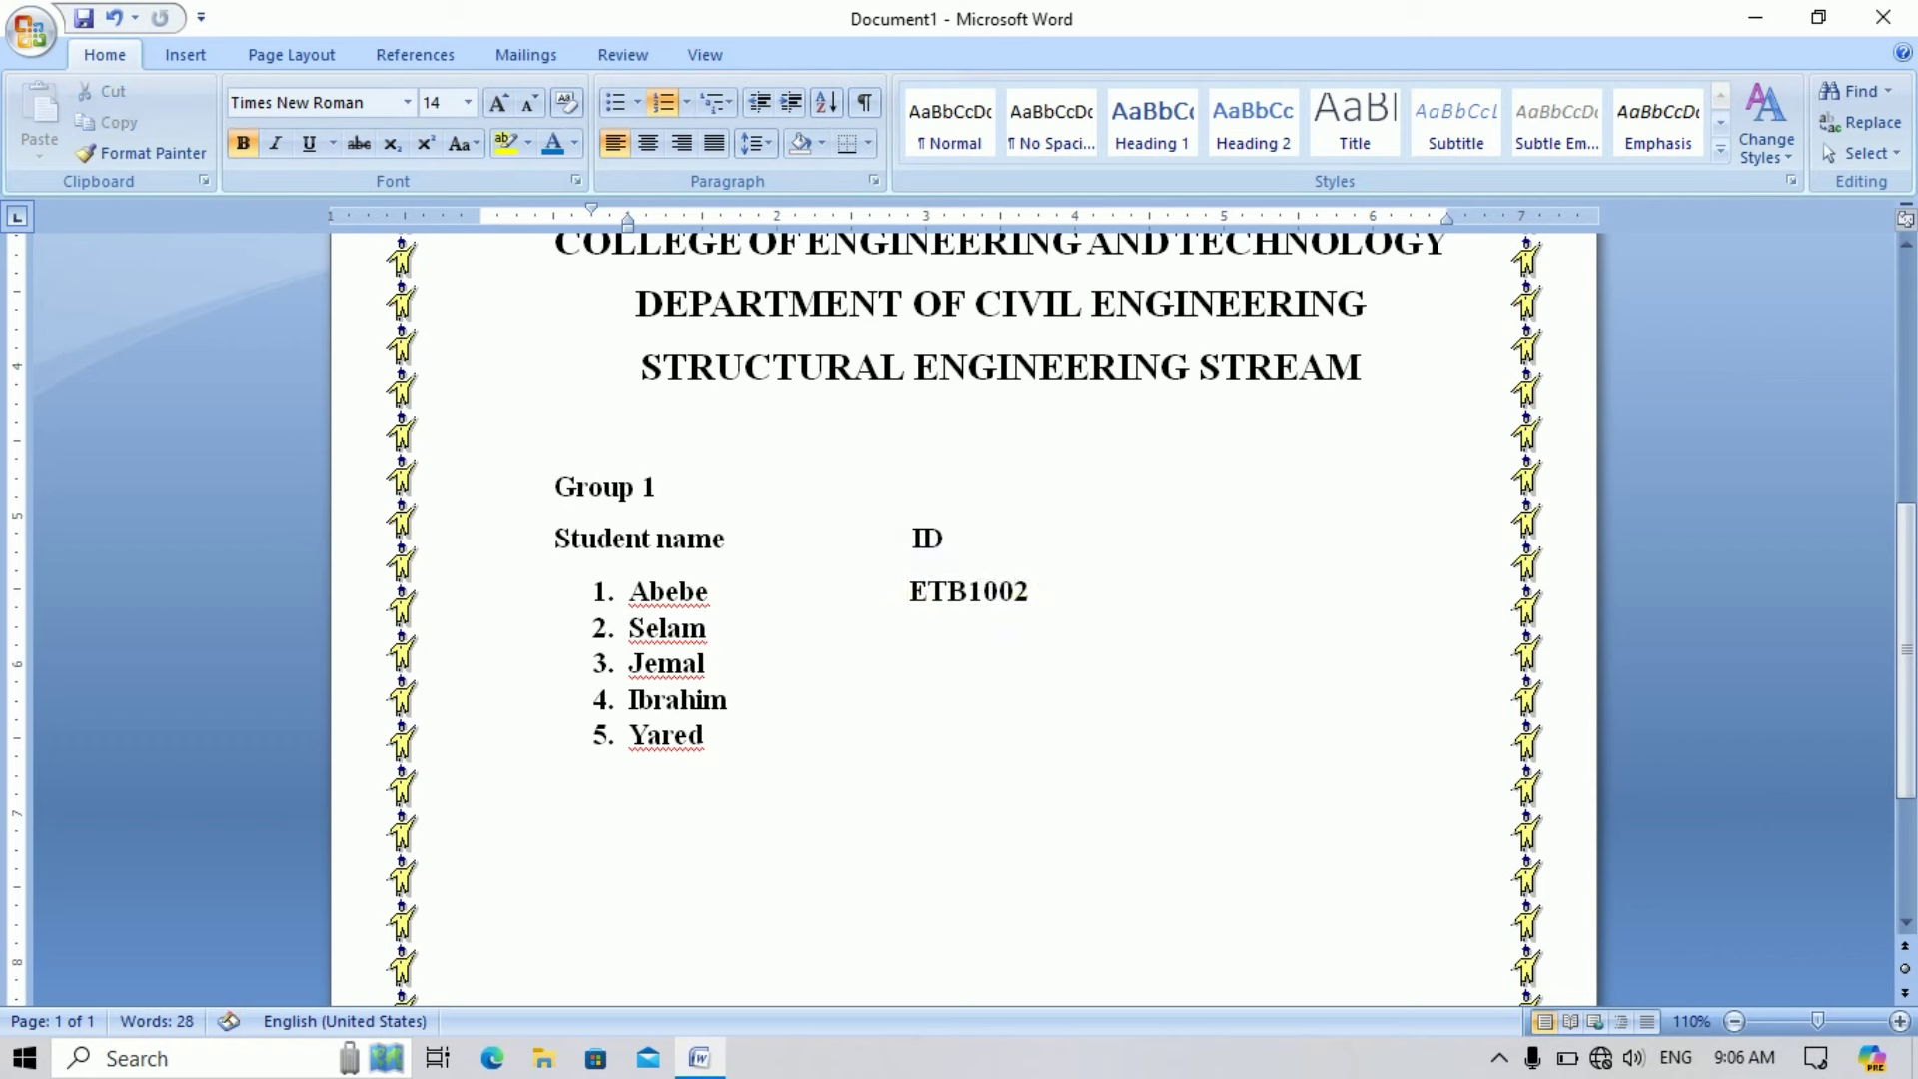
type("ETB1003")
- Enter IDs ETB1004, ETB1005 and ETB1006 for the remaining students, then end the numbered list
key("Down")
key("Tab")
type("ETB1004")
key("Down")
key("Tab")
type("ETB1005")
key("Down")
key("Tab")
type("ETB1006")
scroll(890, 762, "down", 3)
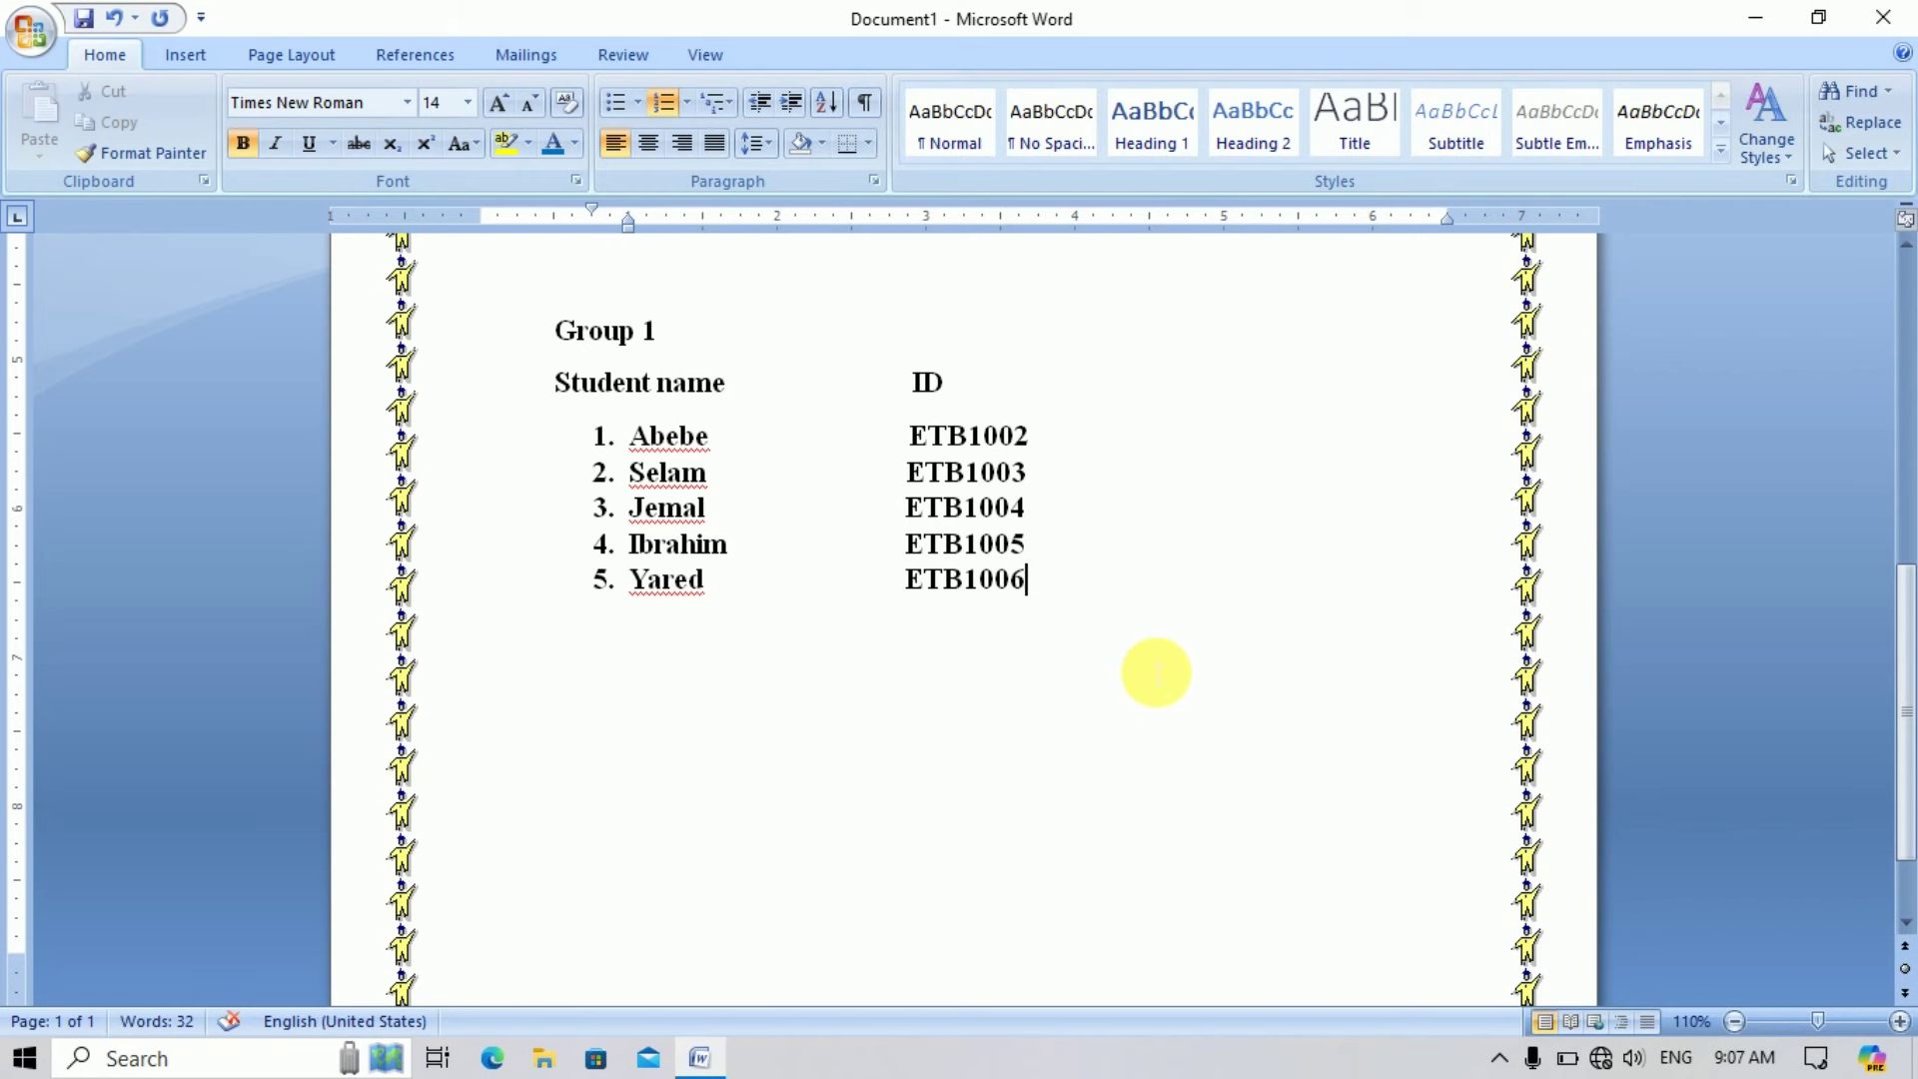
key("Return")
key("Return")
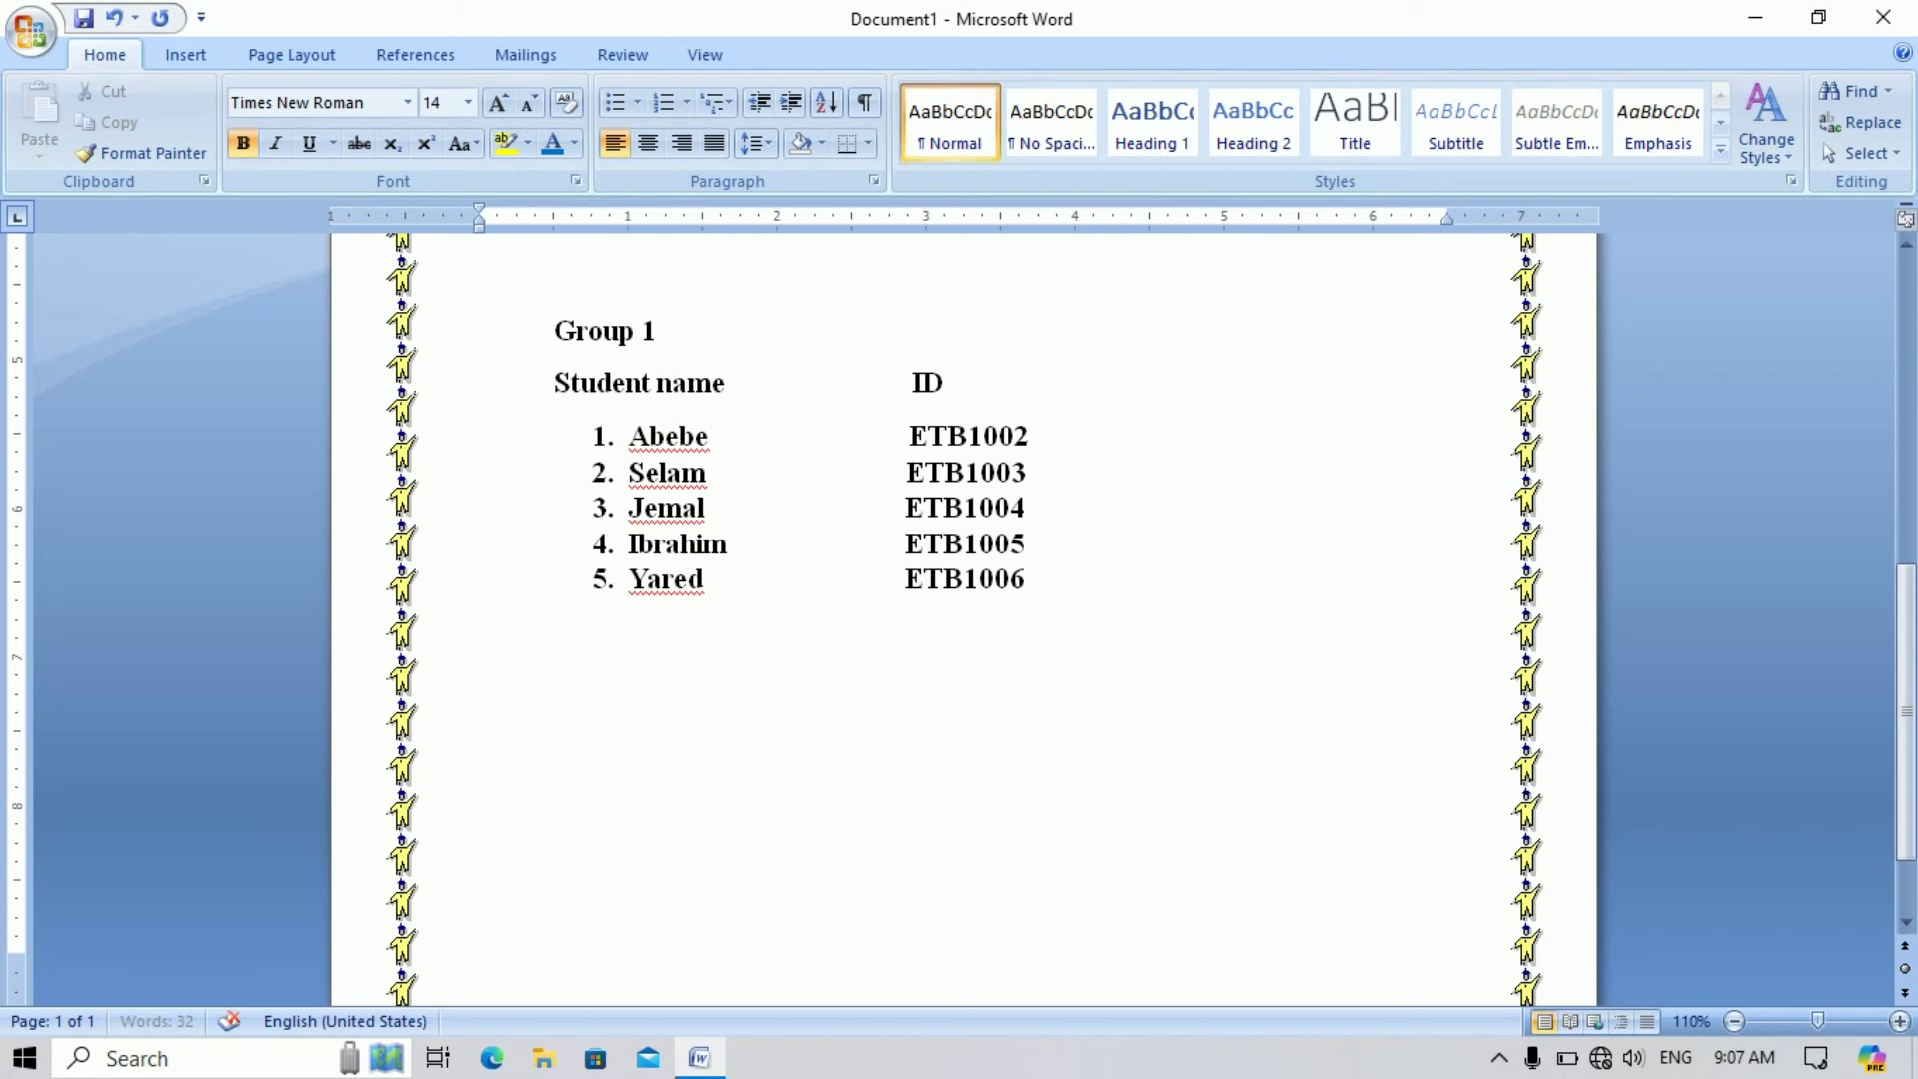
key("Return")
key("Return")
- Add a right-aligned line reading 'Submission Date: July 25 2024' below the student list
scroll(1069, 390, "down", 2)
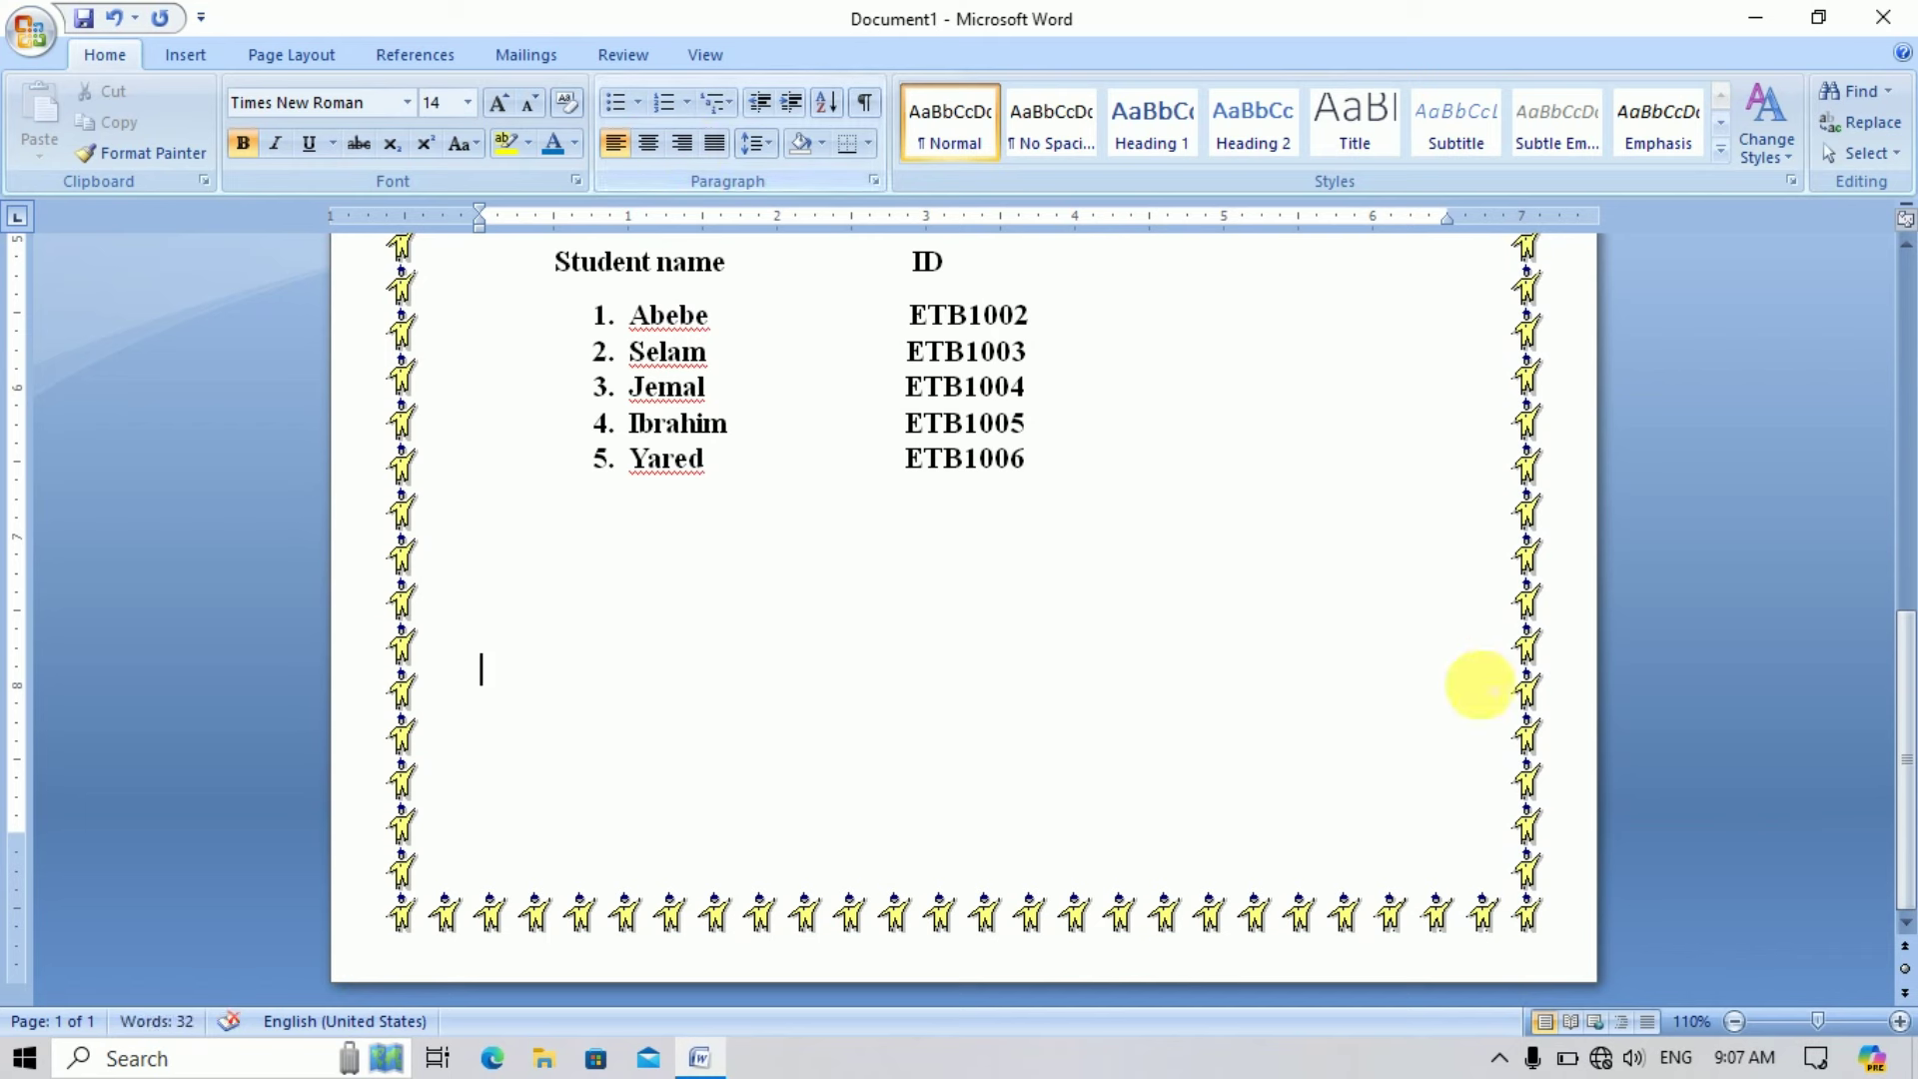
left_click(687, 141)
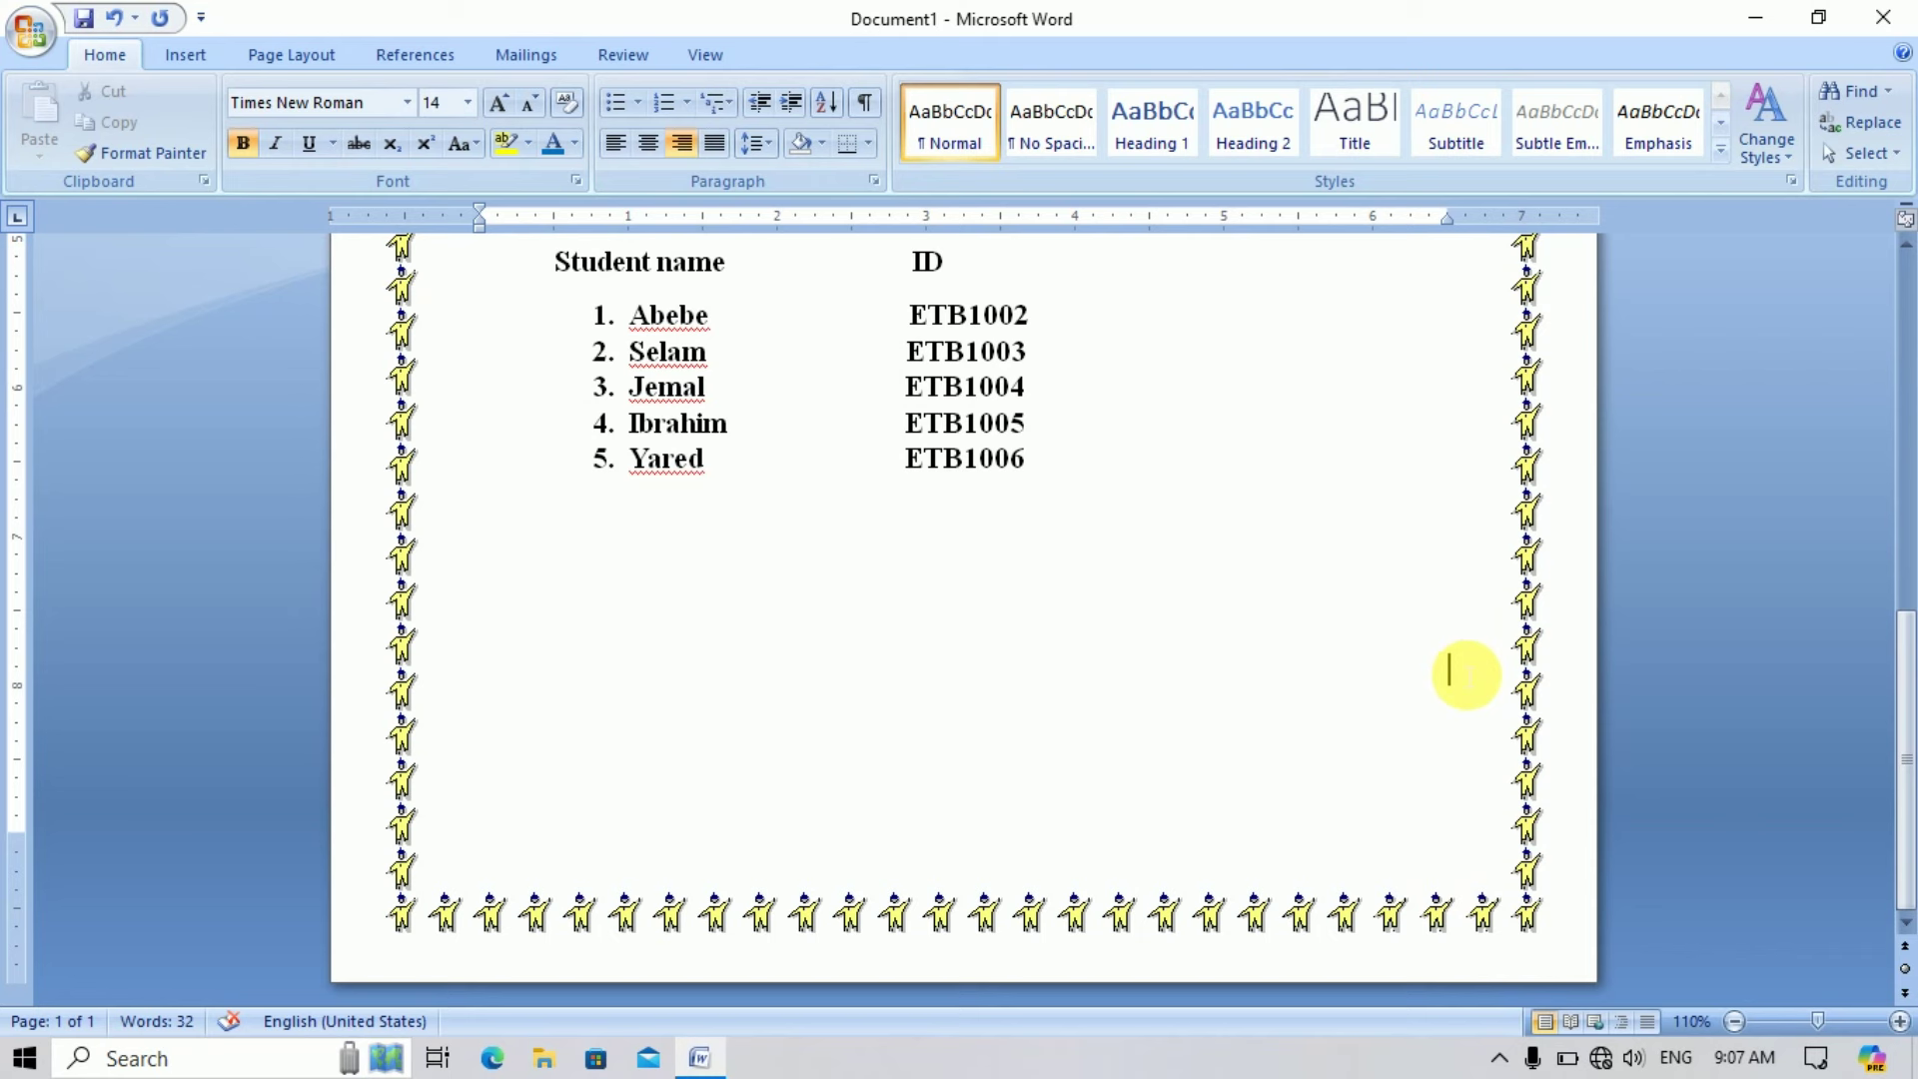
type("Submission Date:")
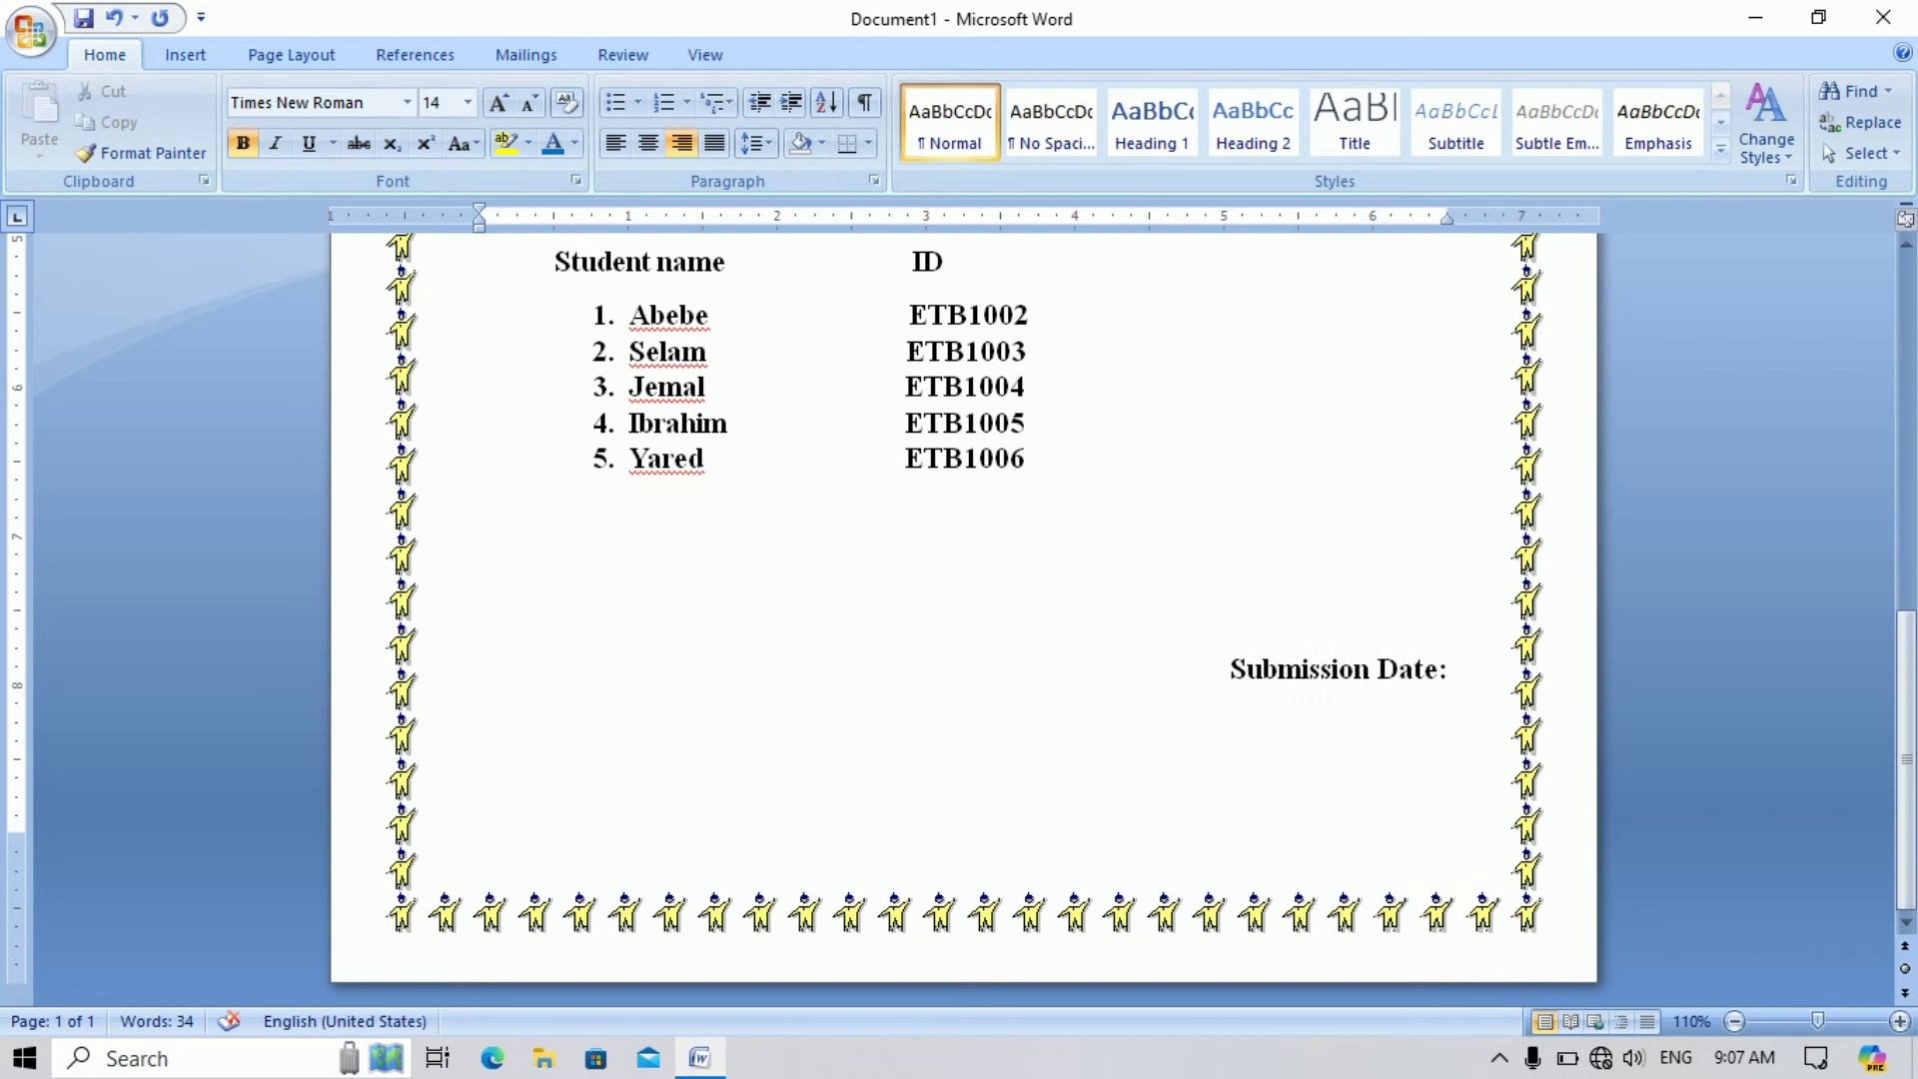
type(" J")
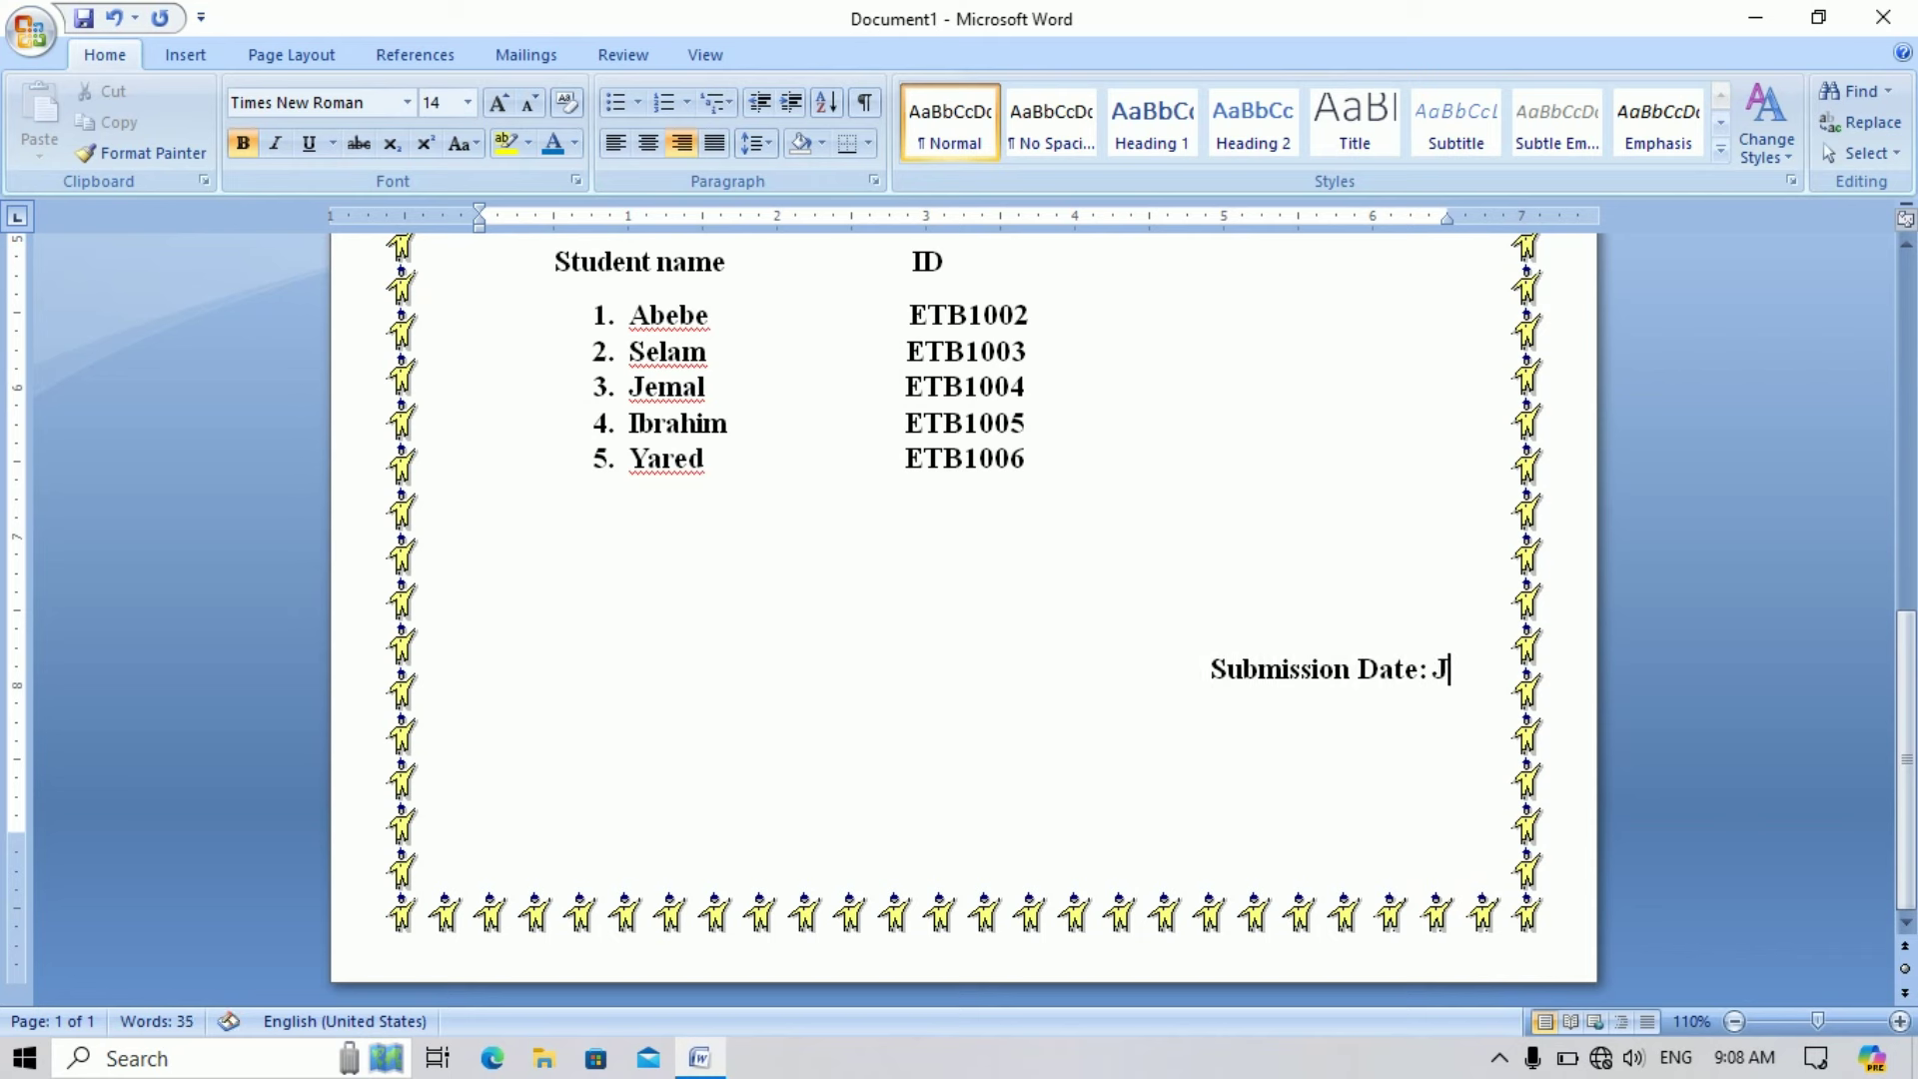
type("uly 2")
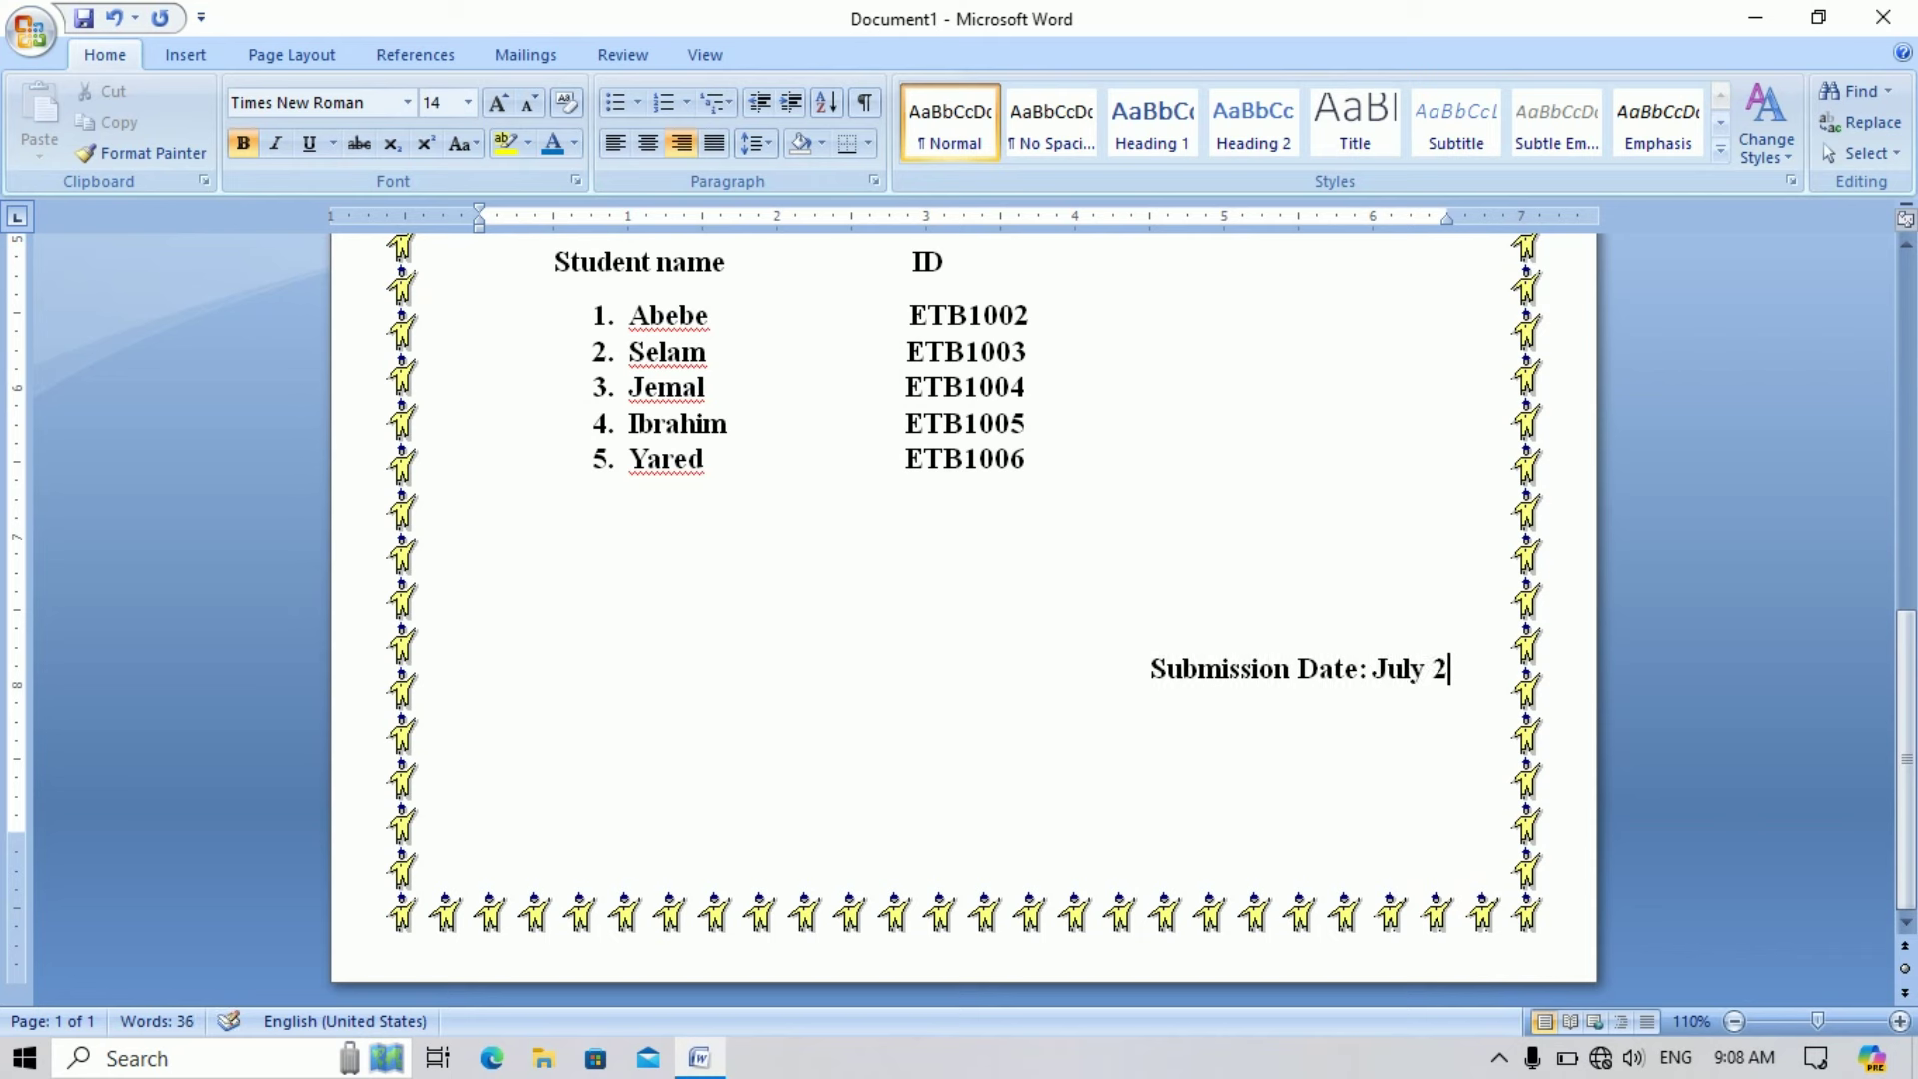
type("5 20")
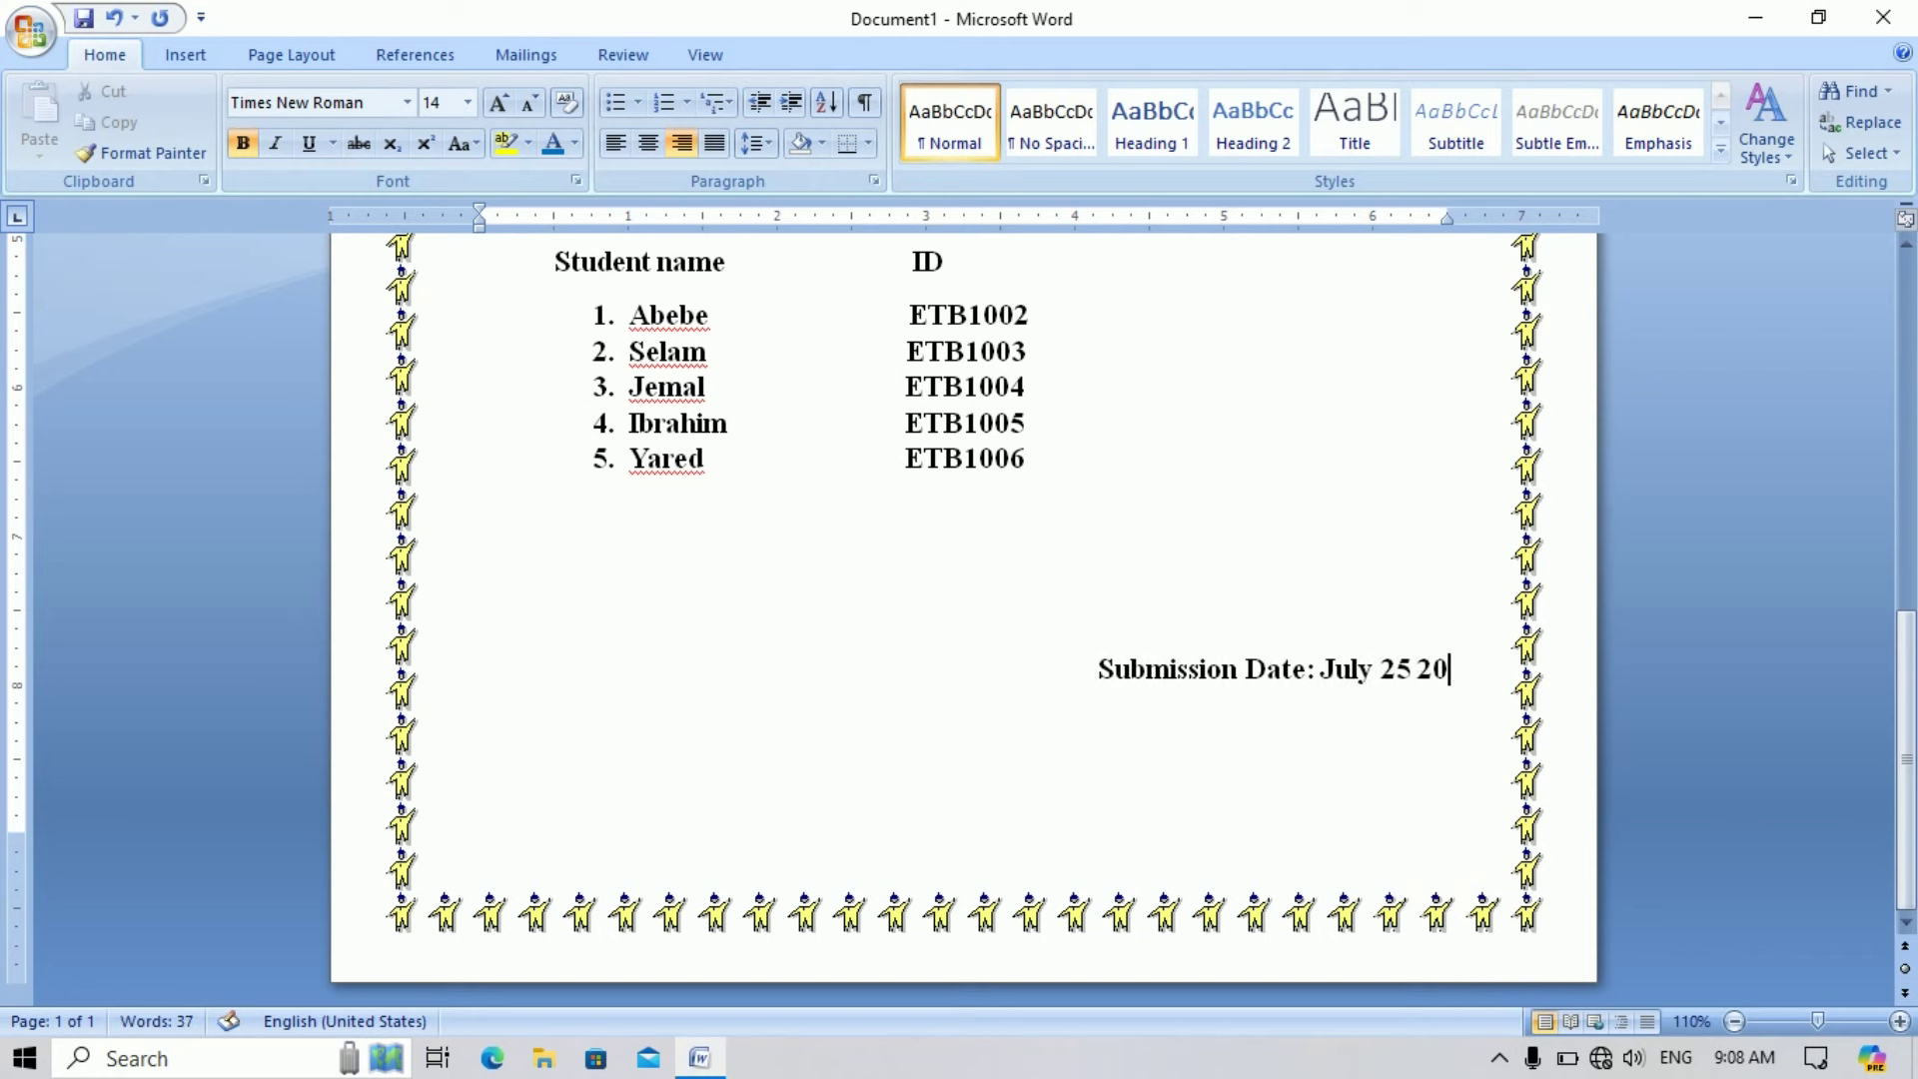
type("24")
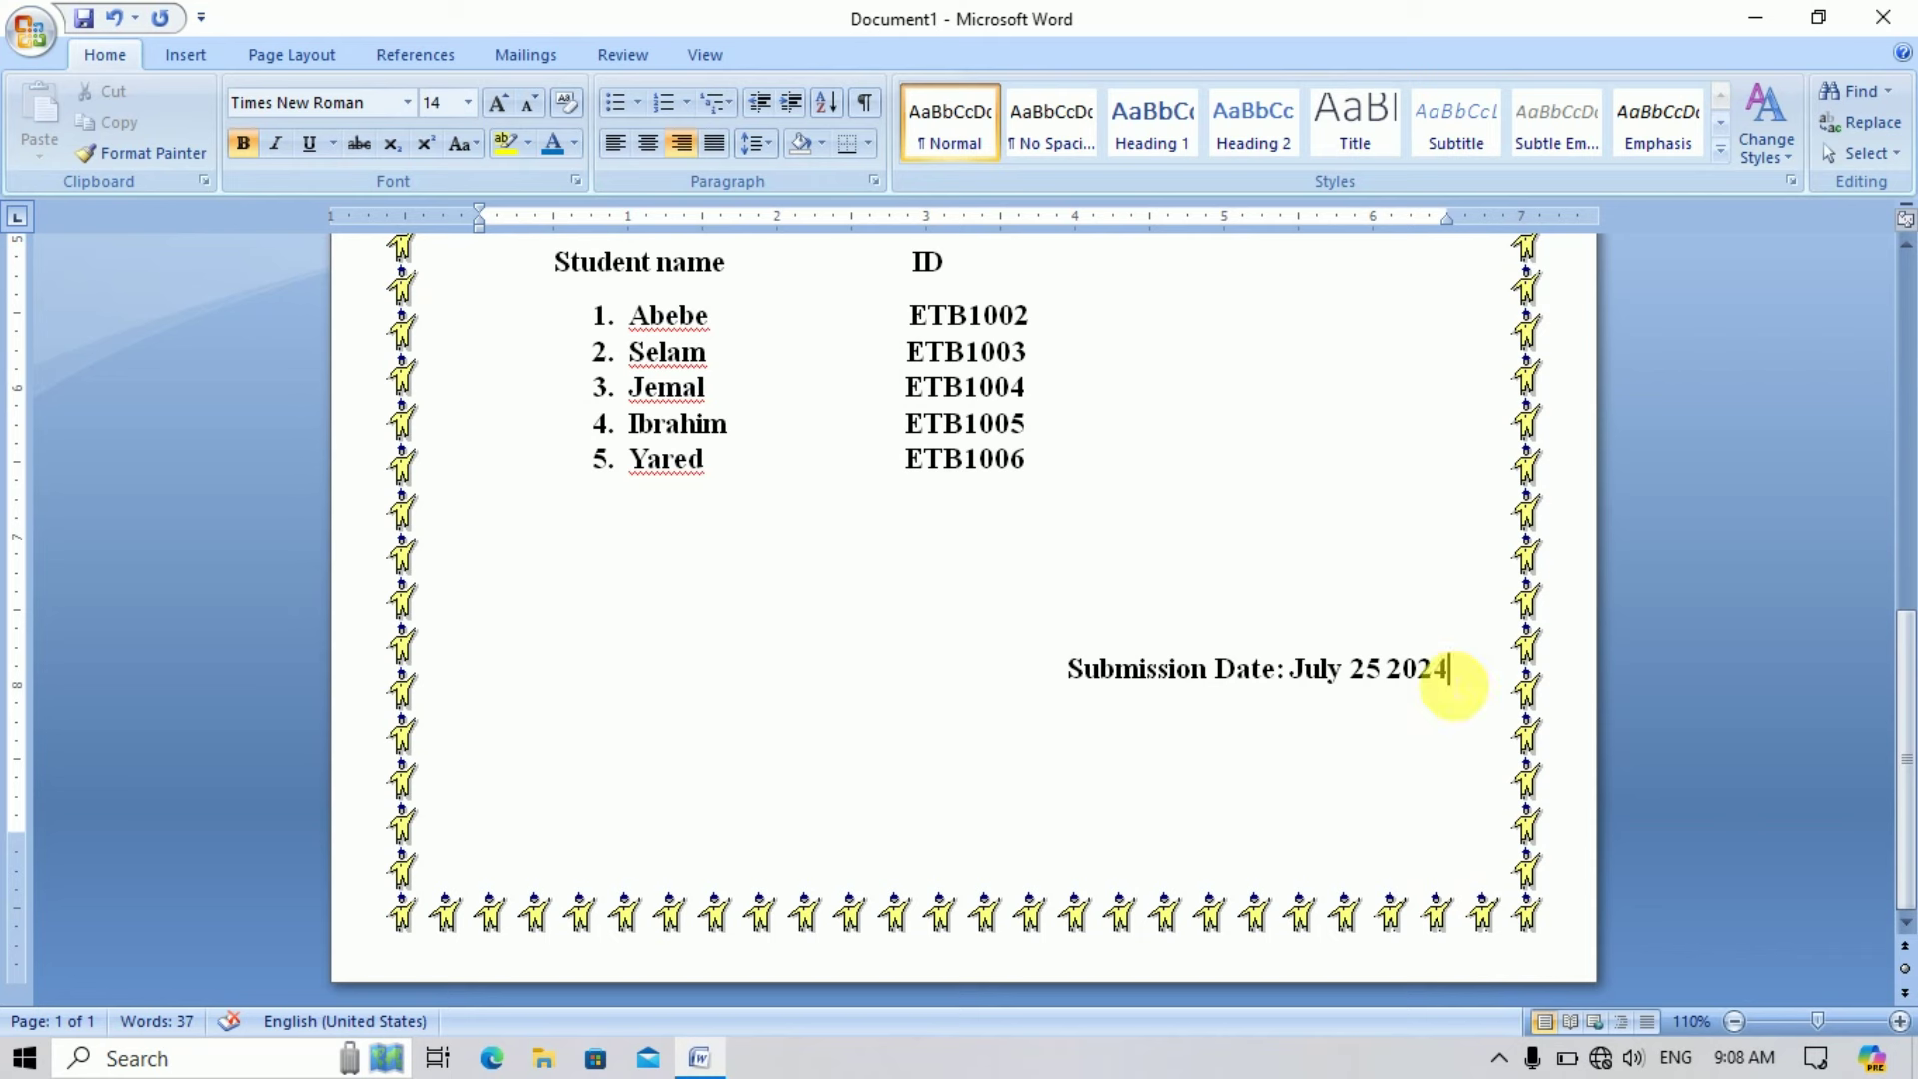
key("Return")
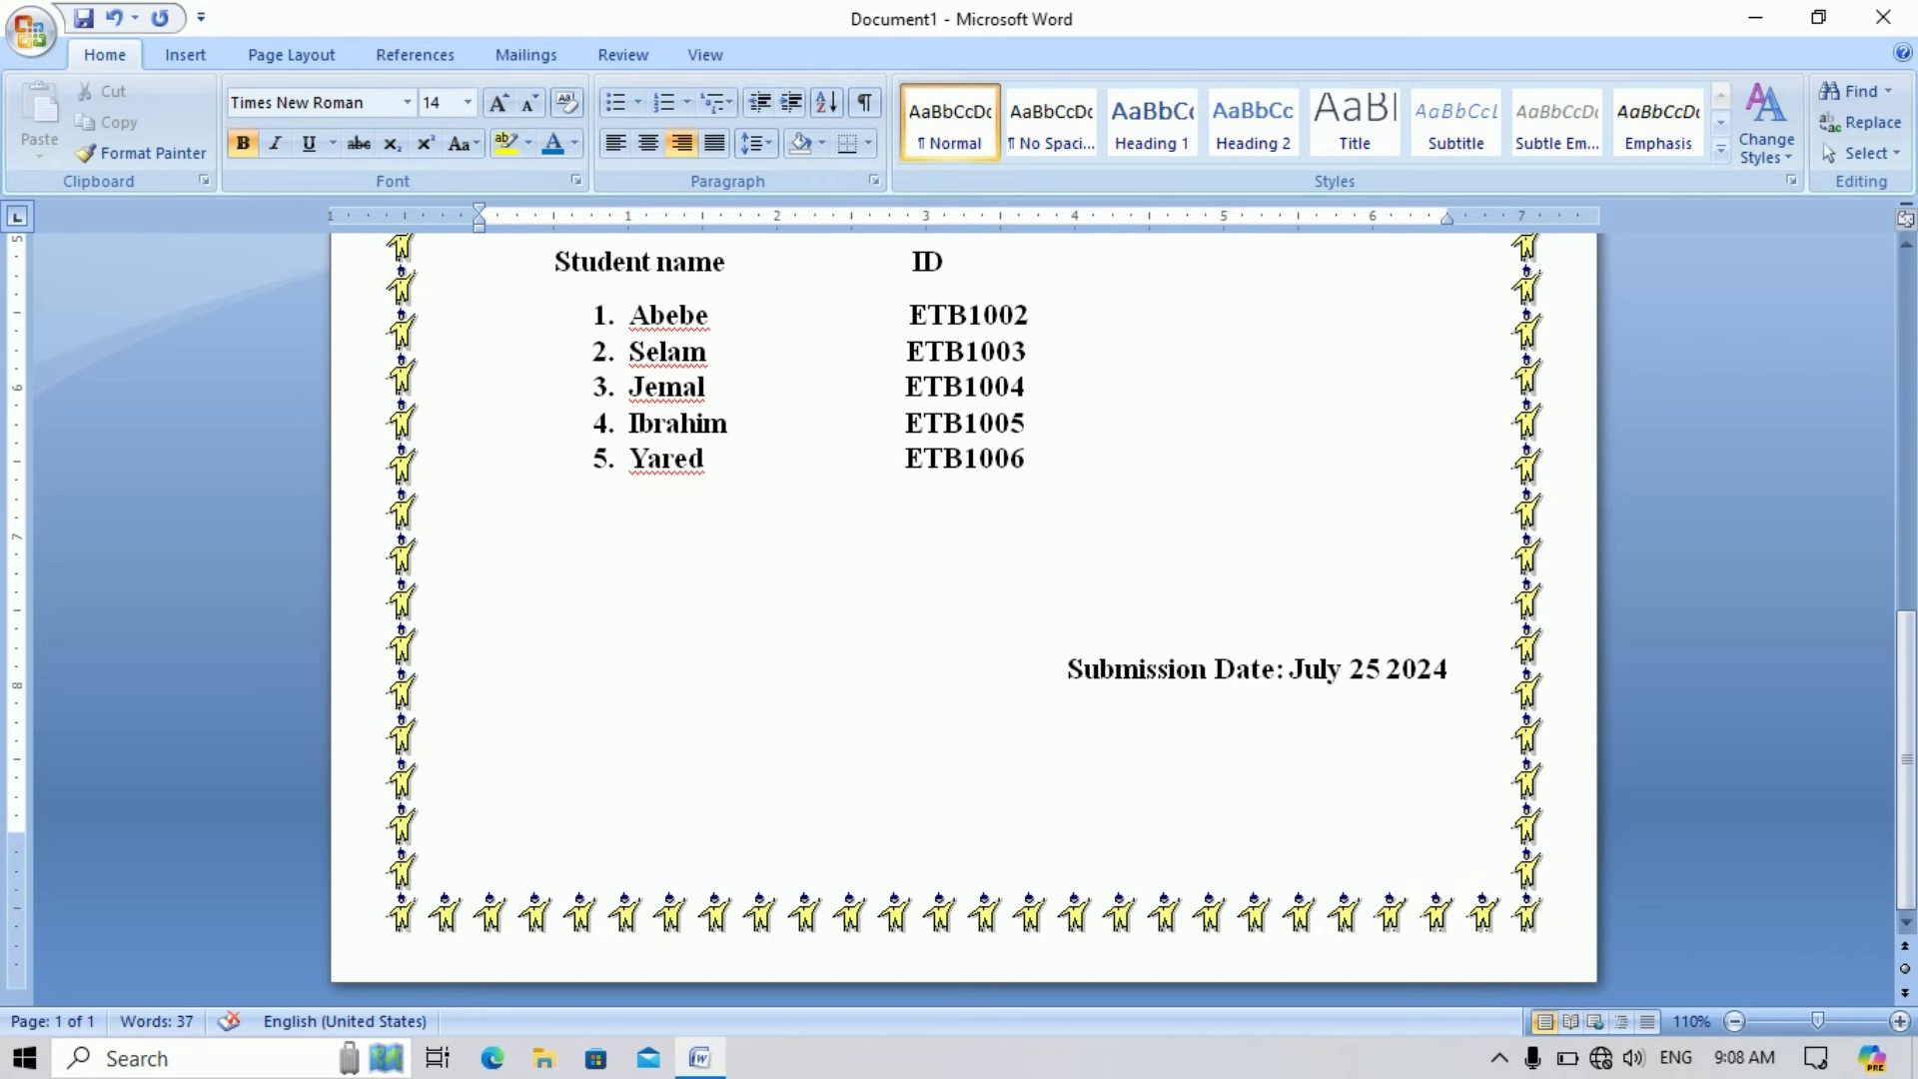
- Type 'Submitted to:' followed by the instructor's name on the right-aligned line
type("s")
key("BackSpace")
type("SU")
type("B")
key("BackSpace")
key("BackSpace")
type("ubmitted t")
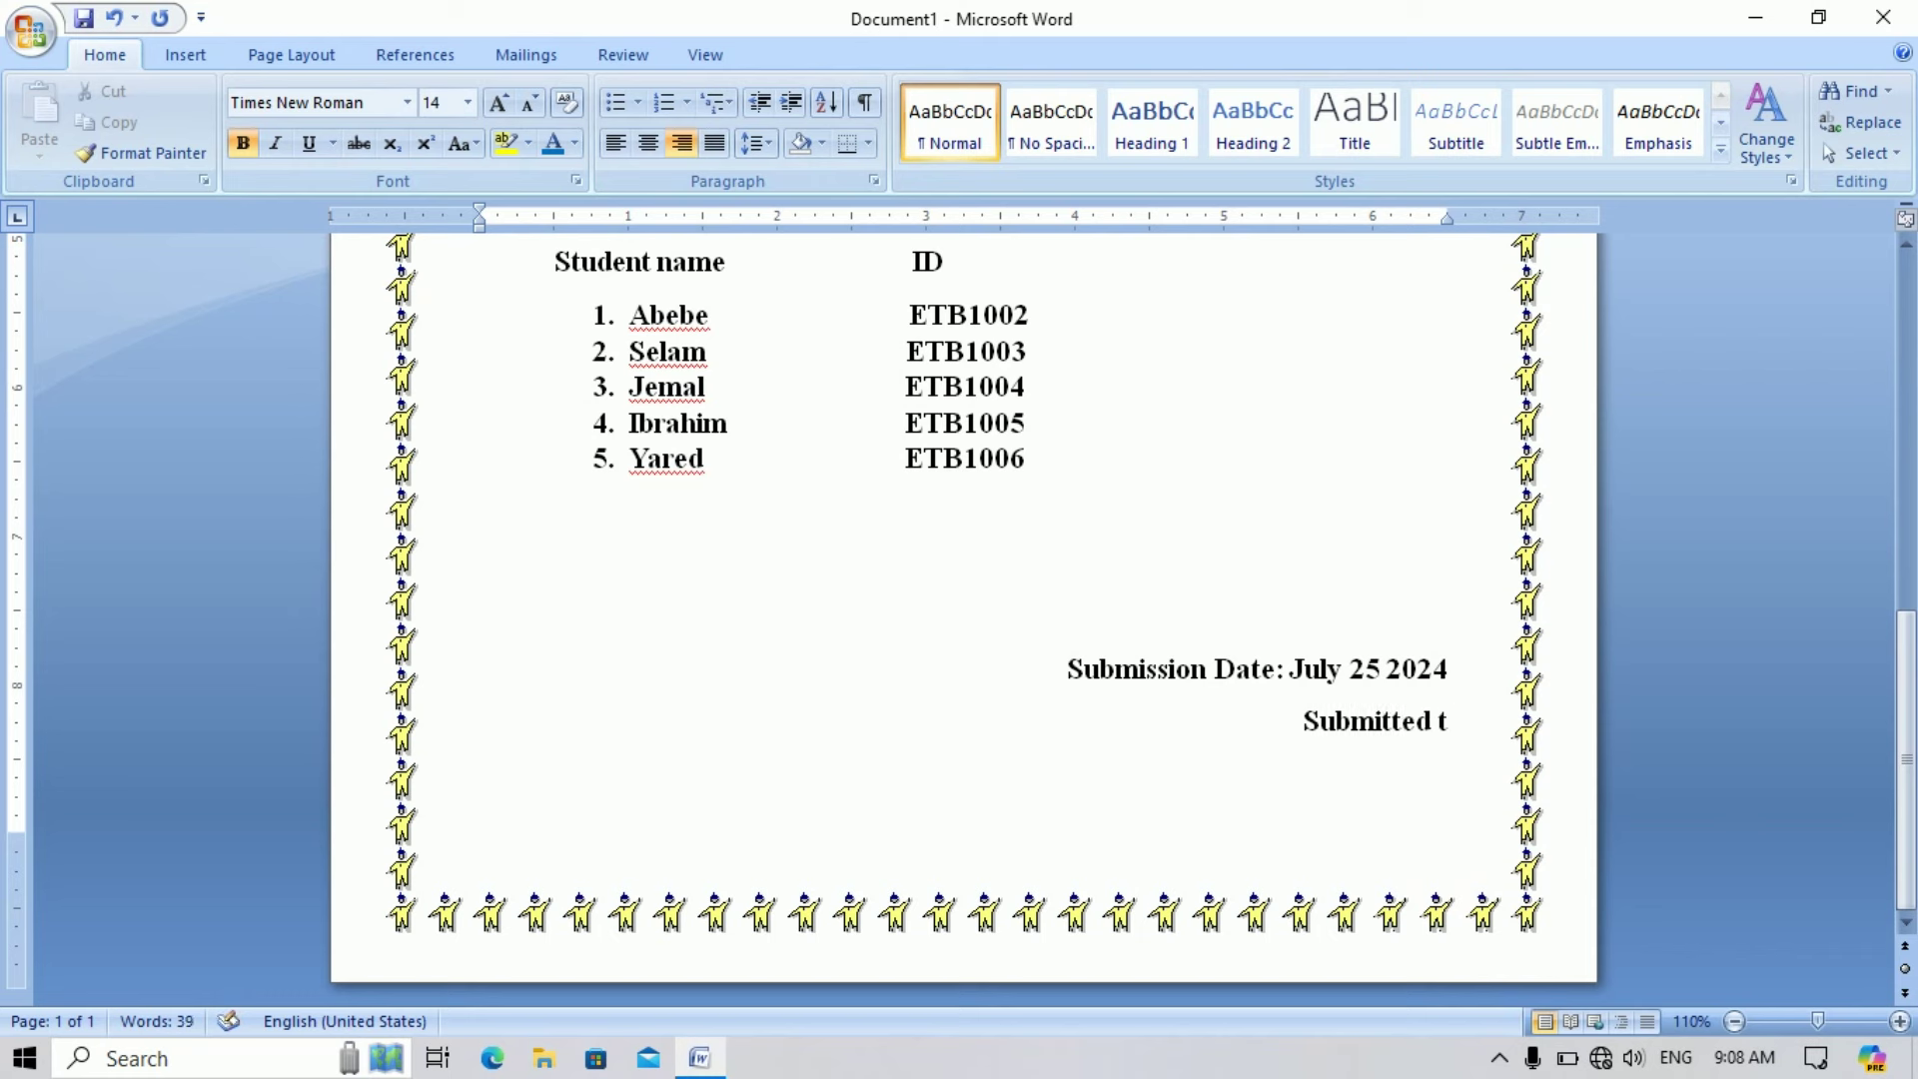
type("o: ")
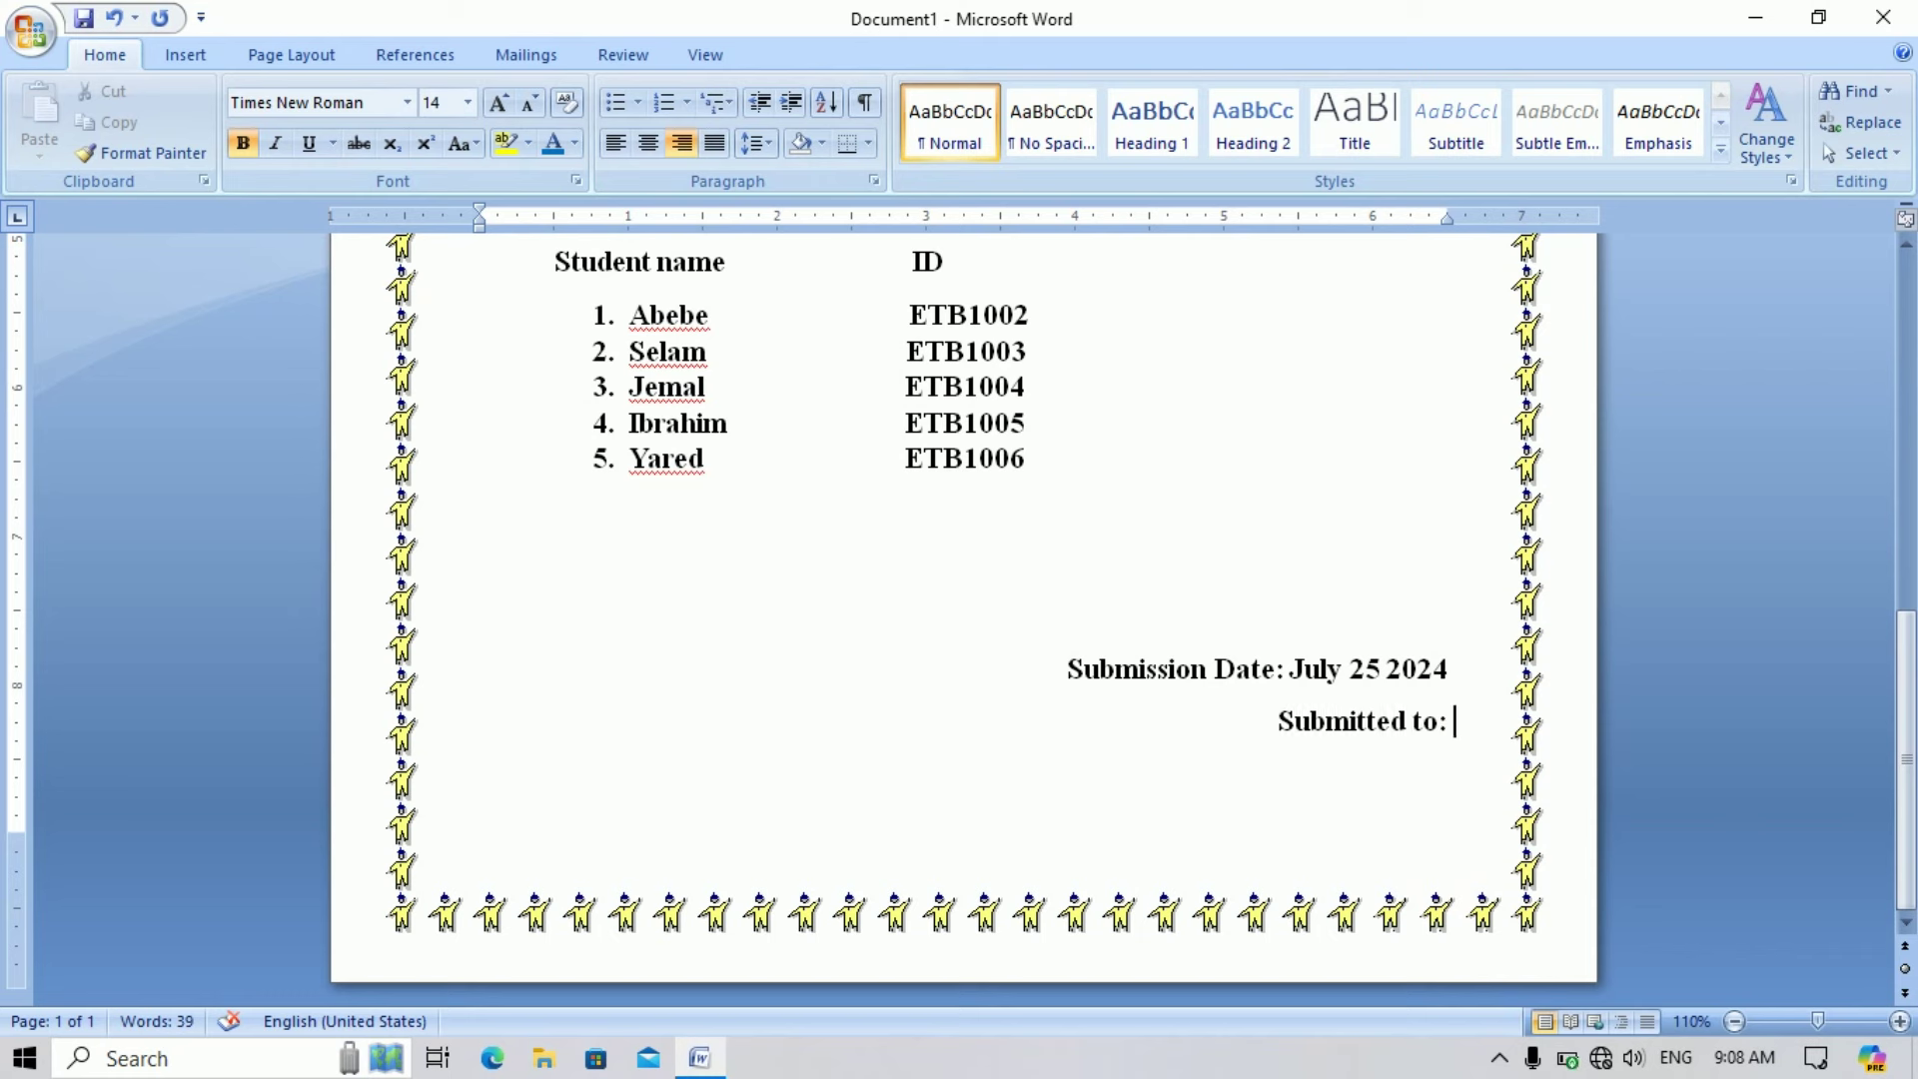
type("Mr")
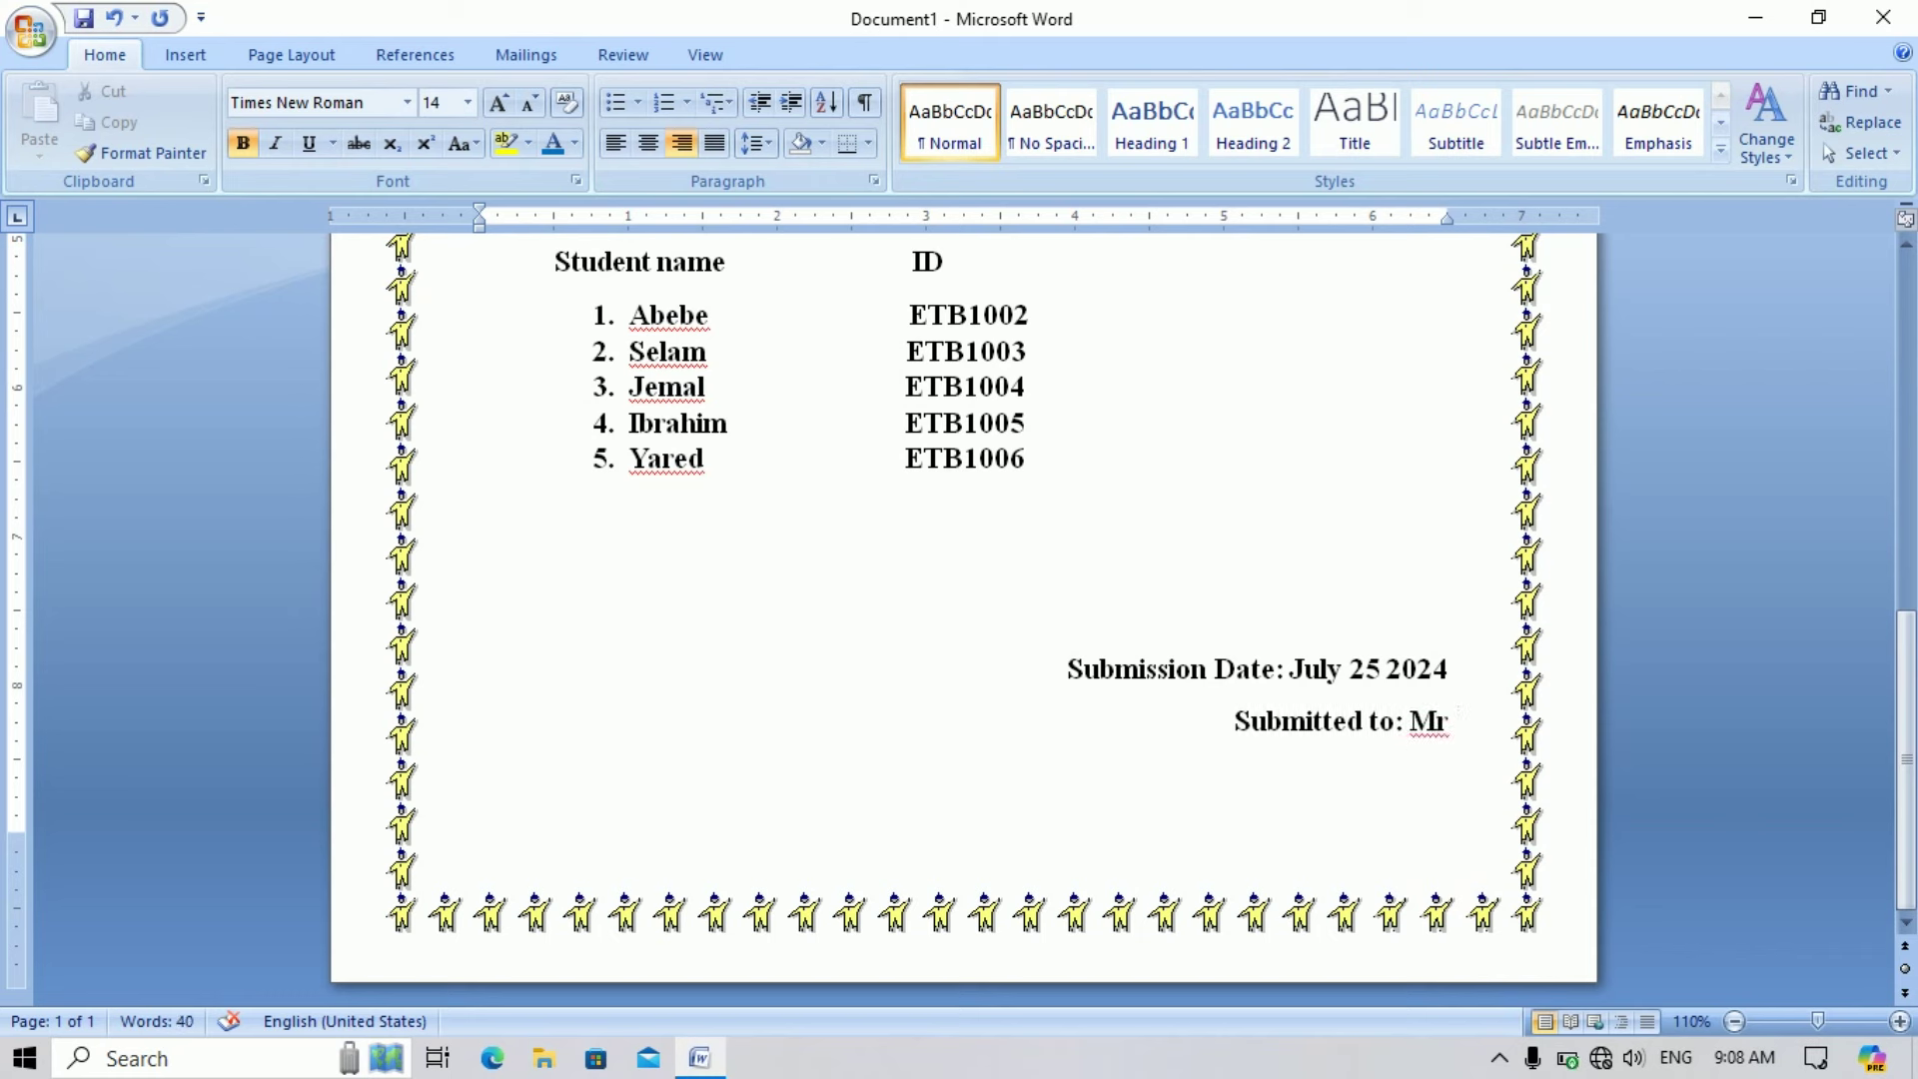
type(" T")
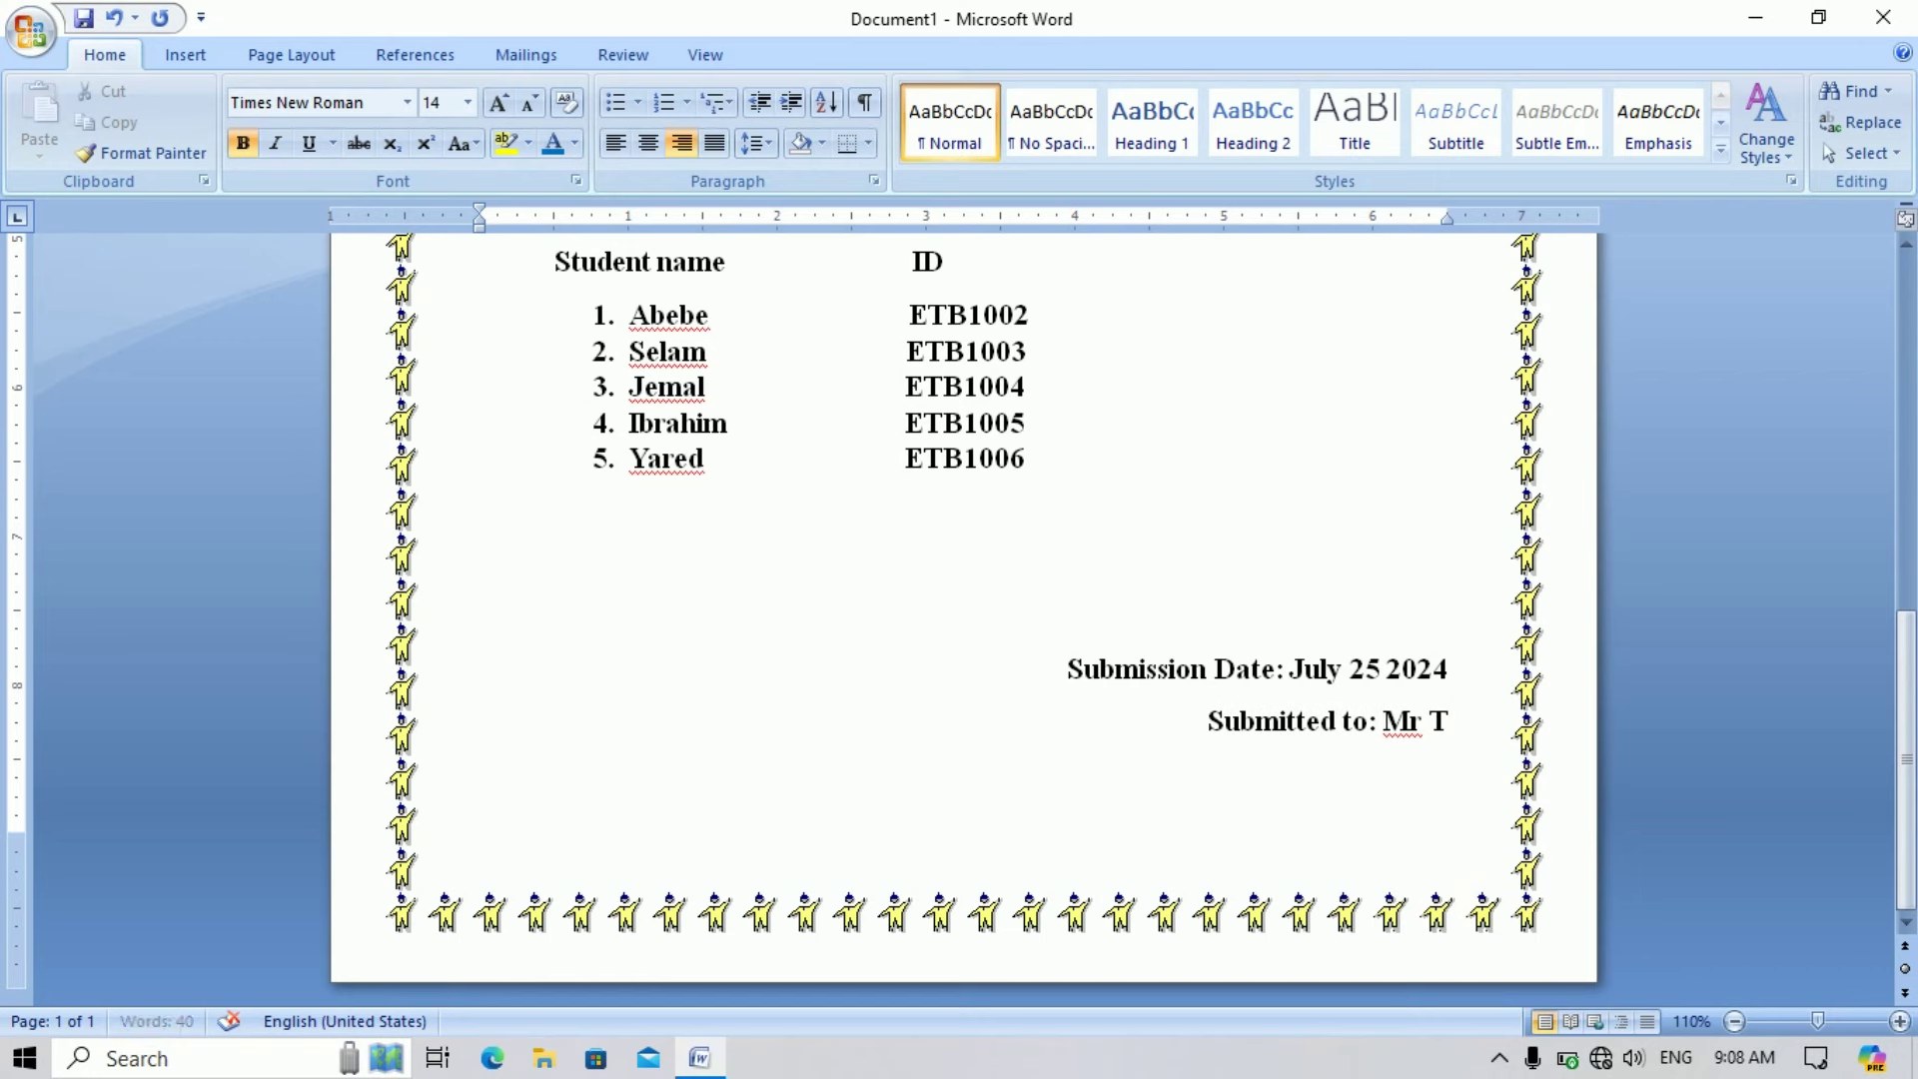
type("adesse")
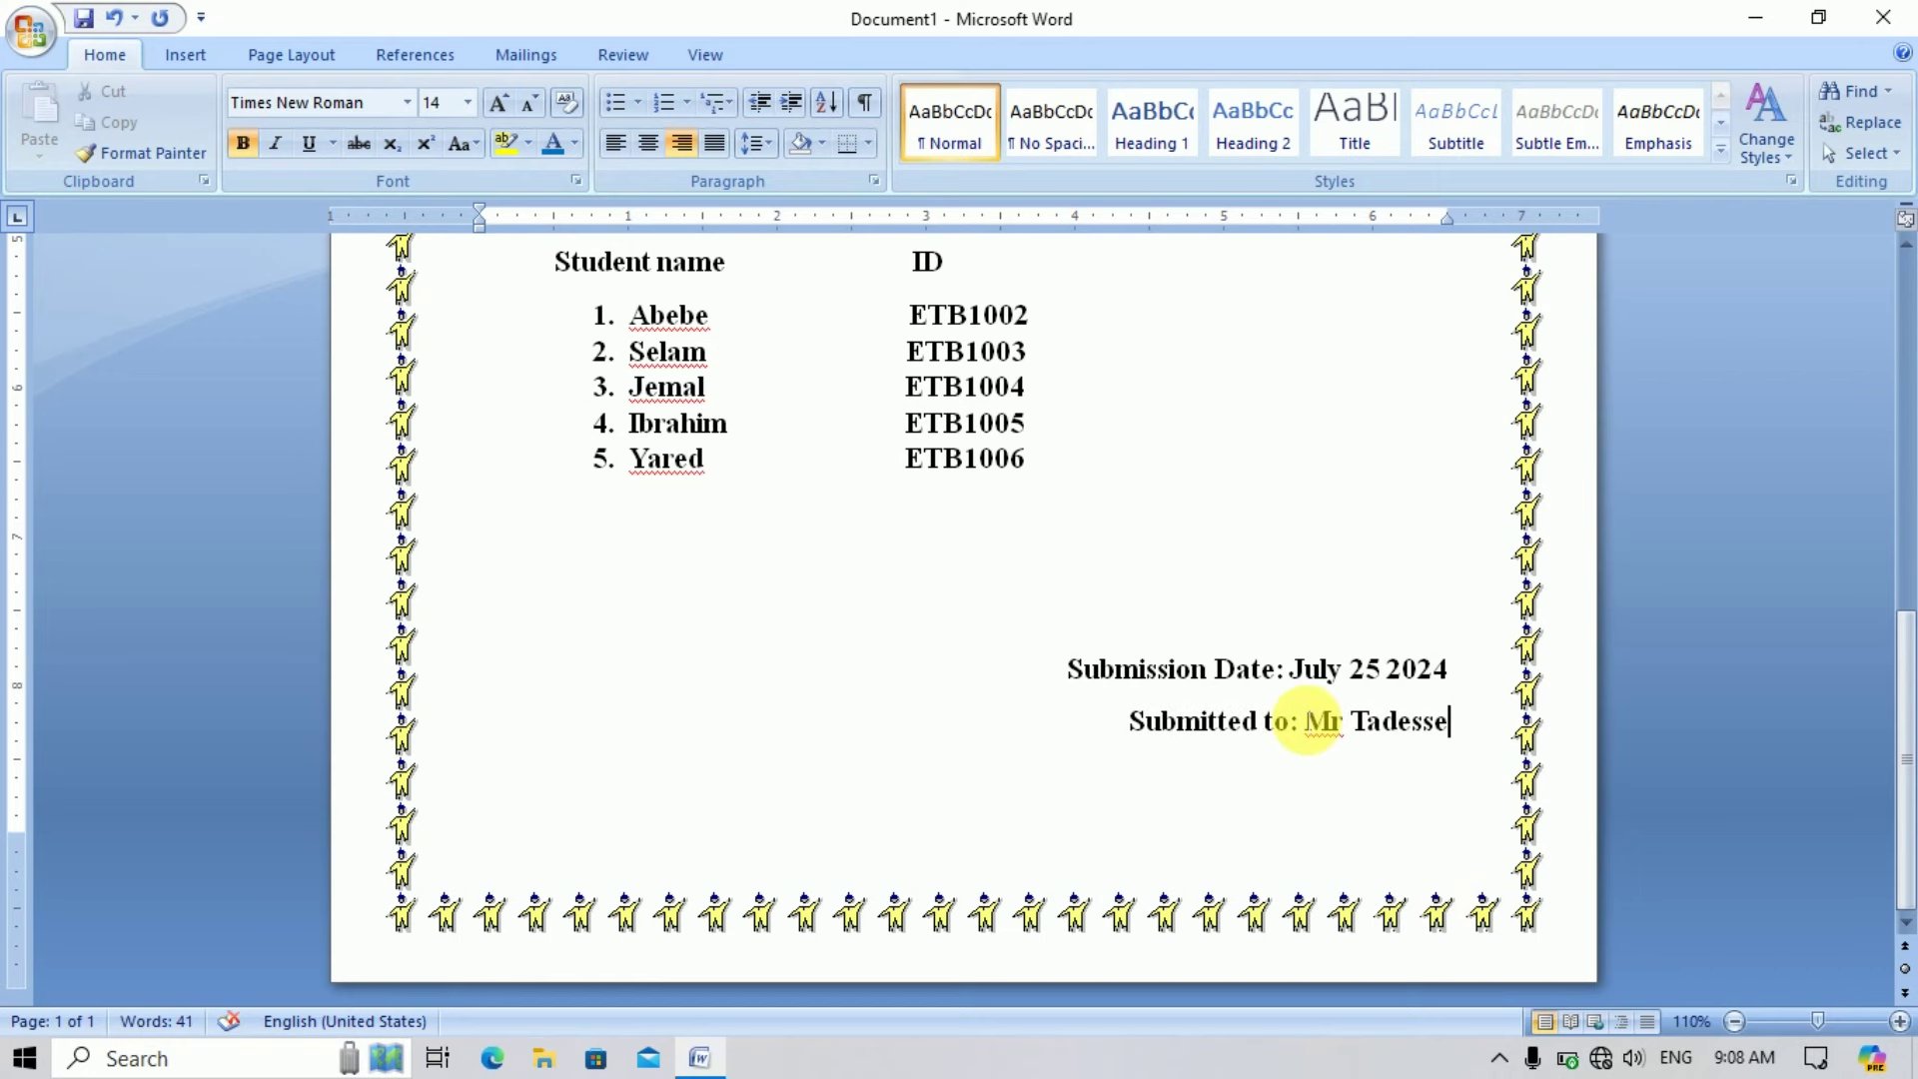
scroll(1305, 719, "up", 3)
scroll(1305, 719, "up", 4)
scroll(1299, 711, "up", 3)
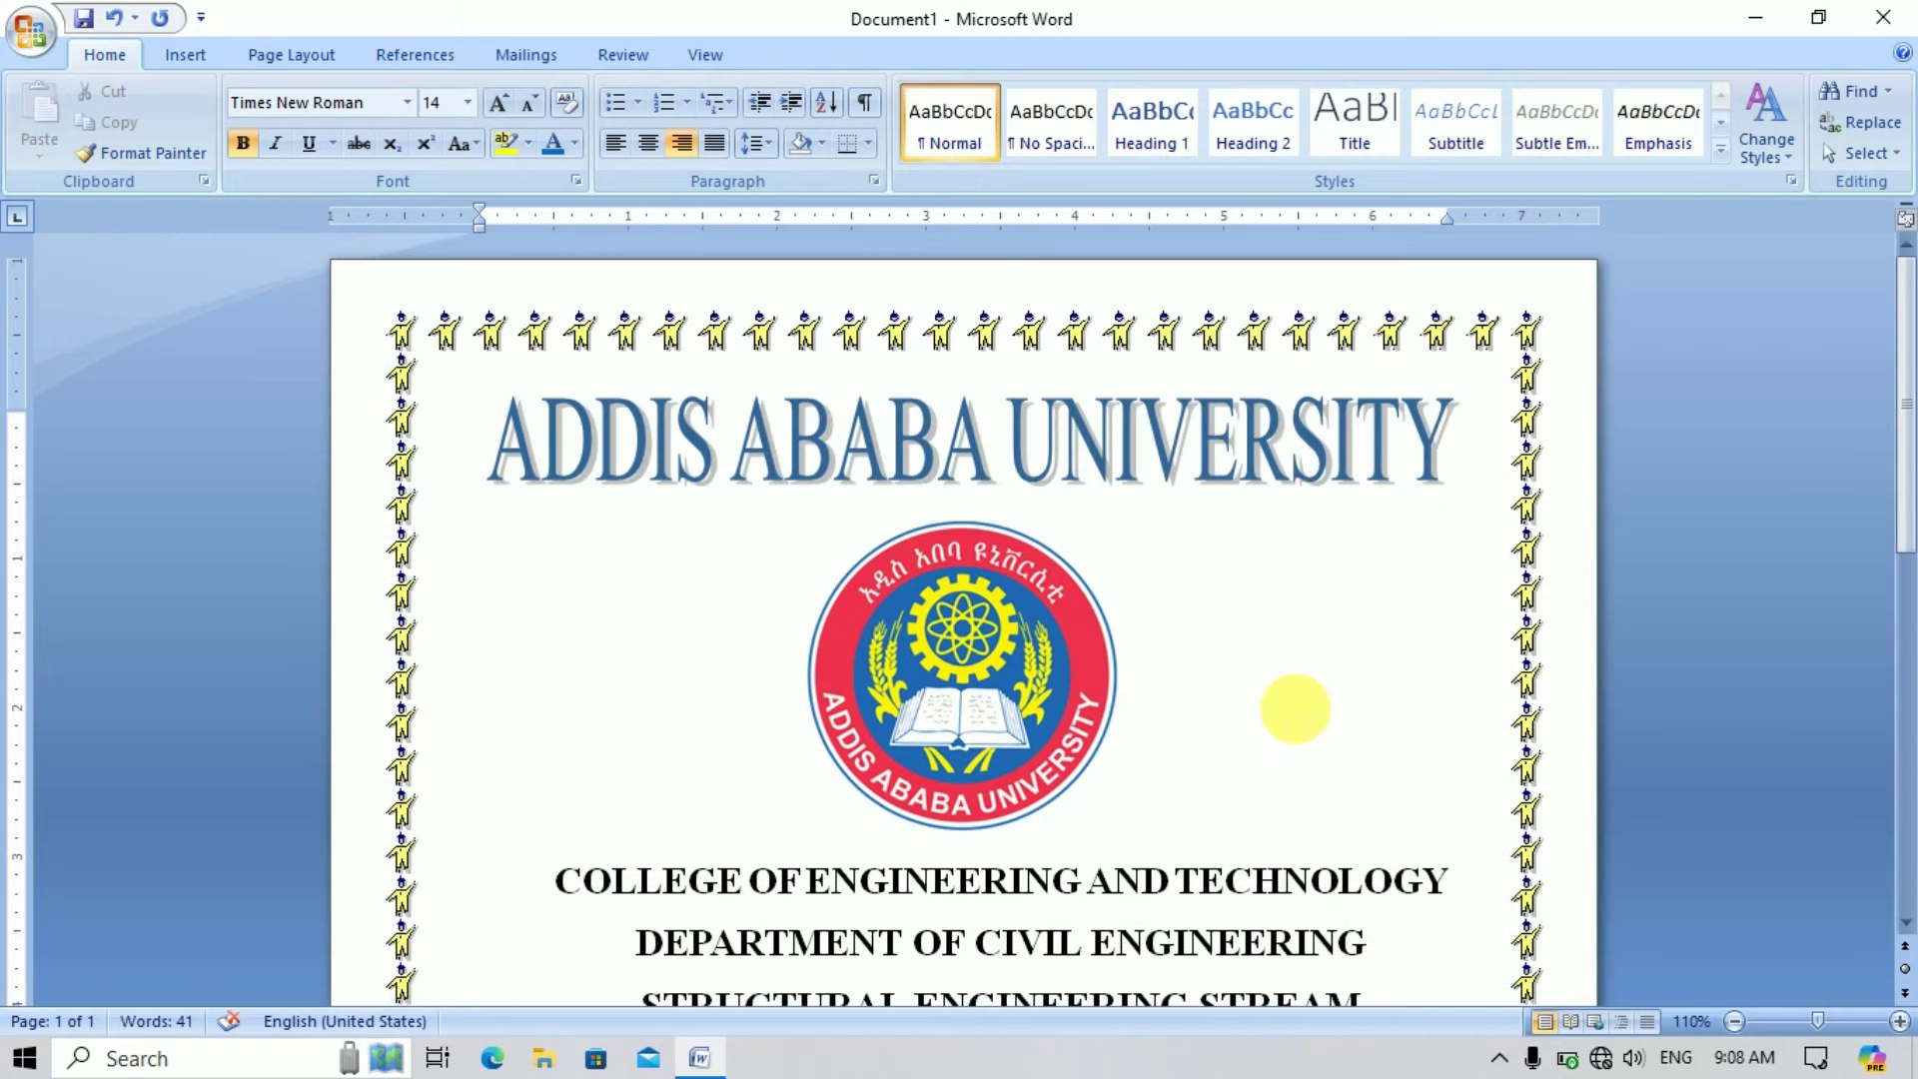
scroll(1048, 716, "down", 10)
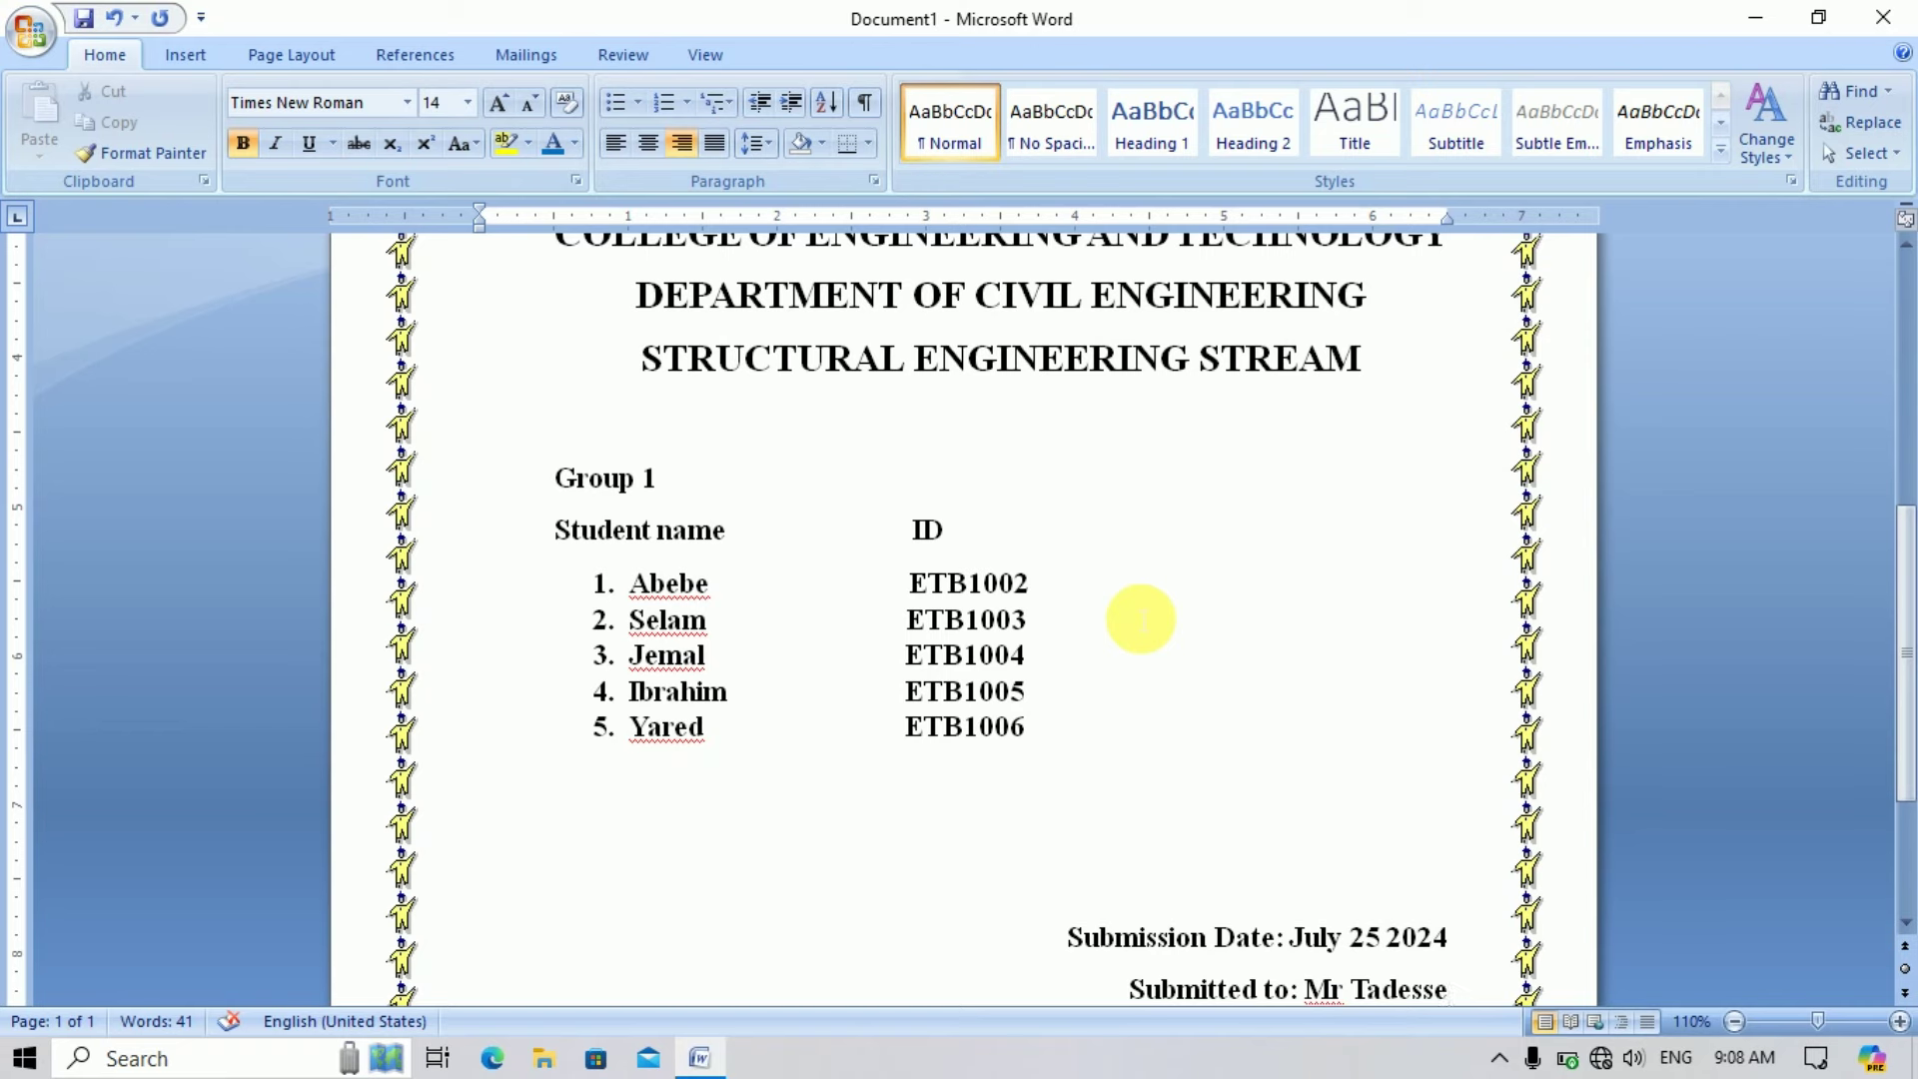
scroll(994, 589, "up", 8)
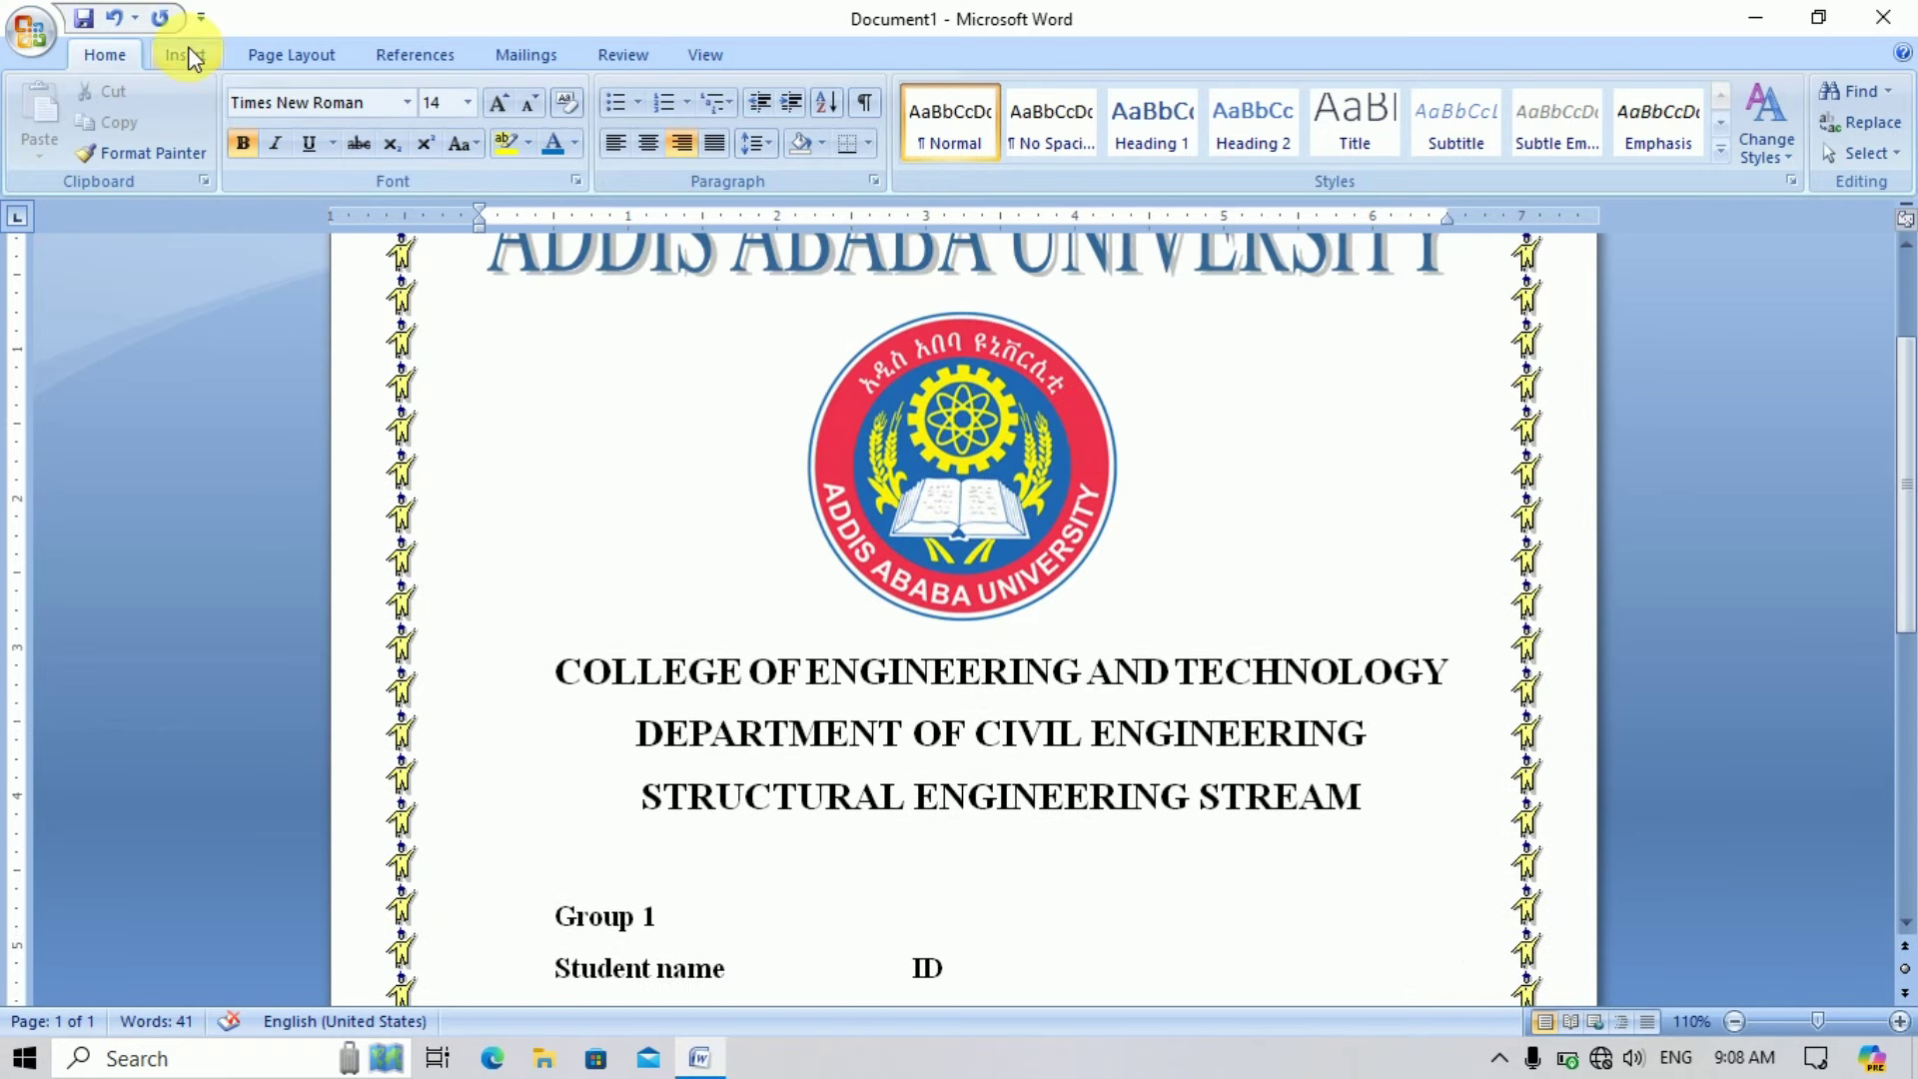
- Create a custom picture watermark using aau.png from the Downloads folder
left_click(260, 55)
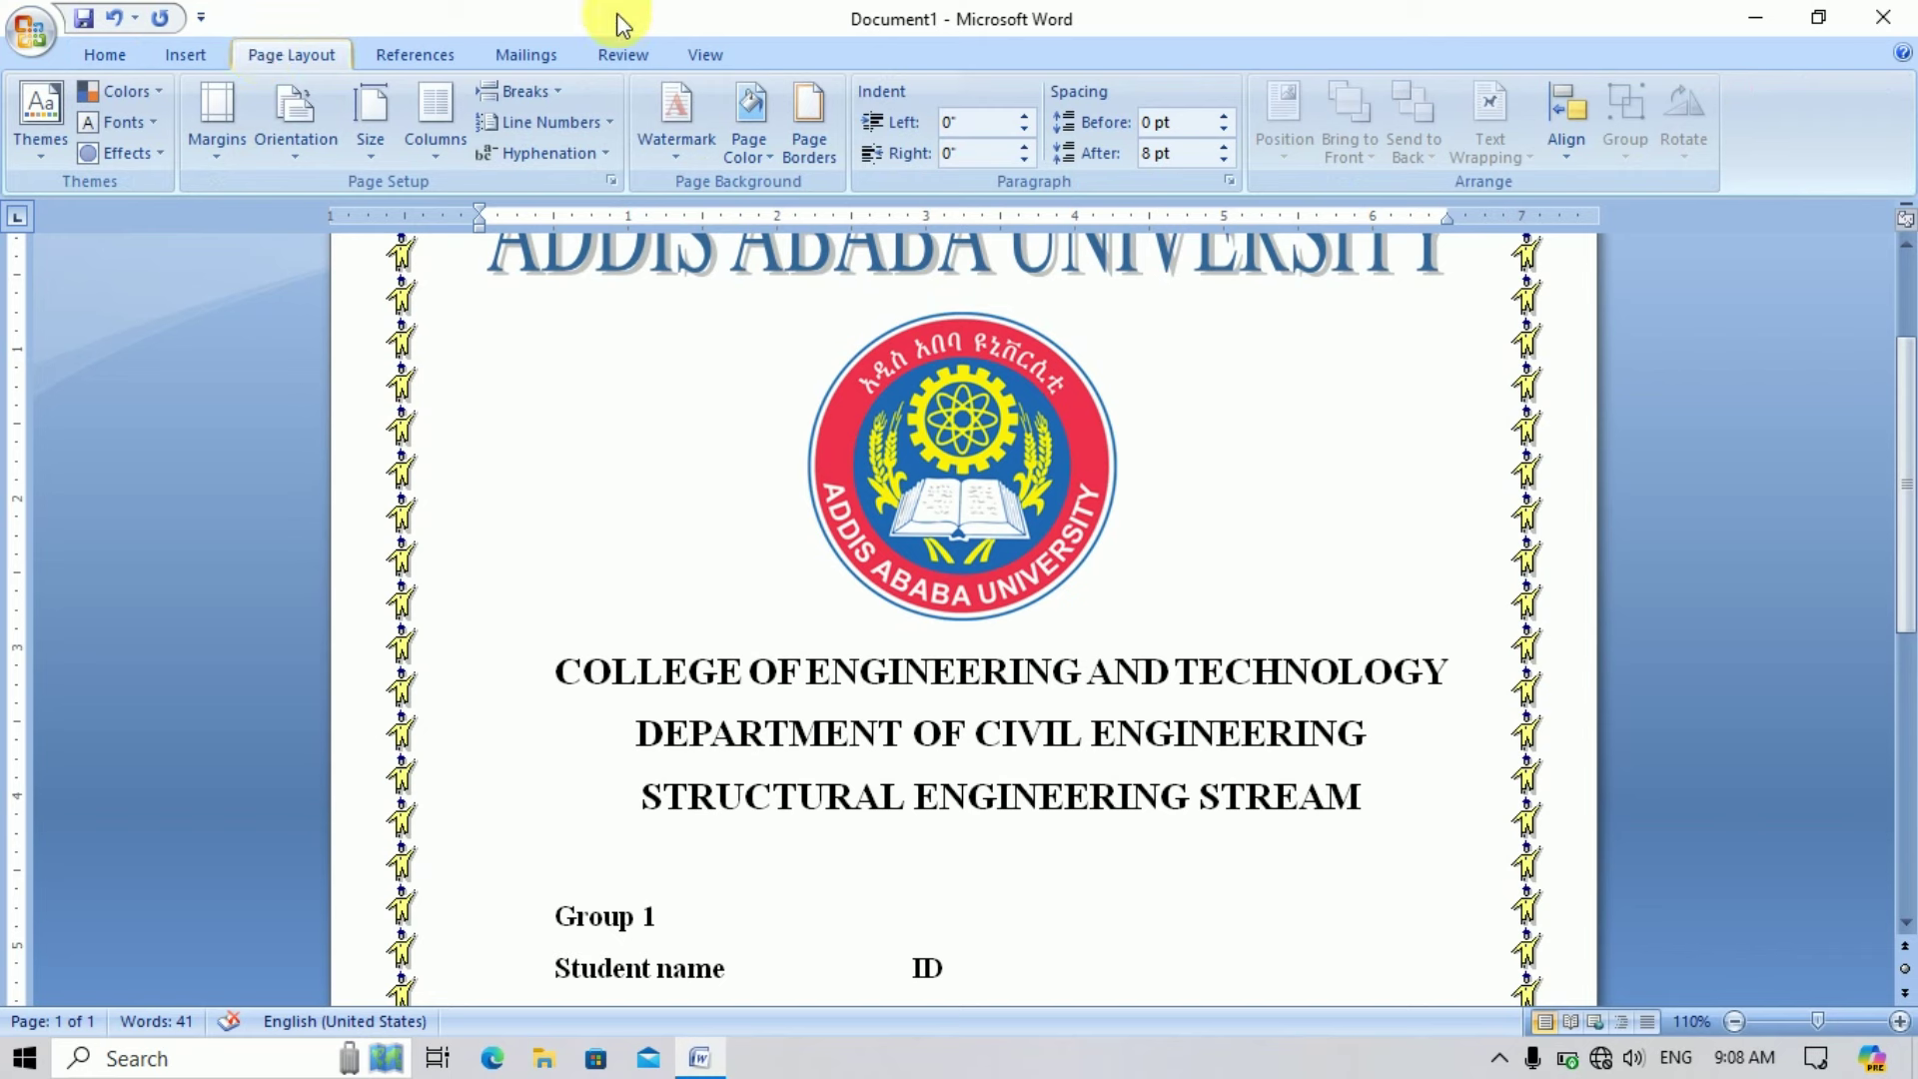
left_click(677, 145)
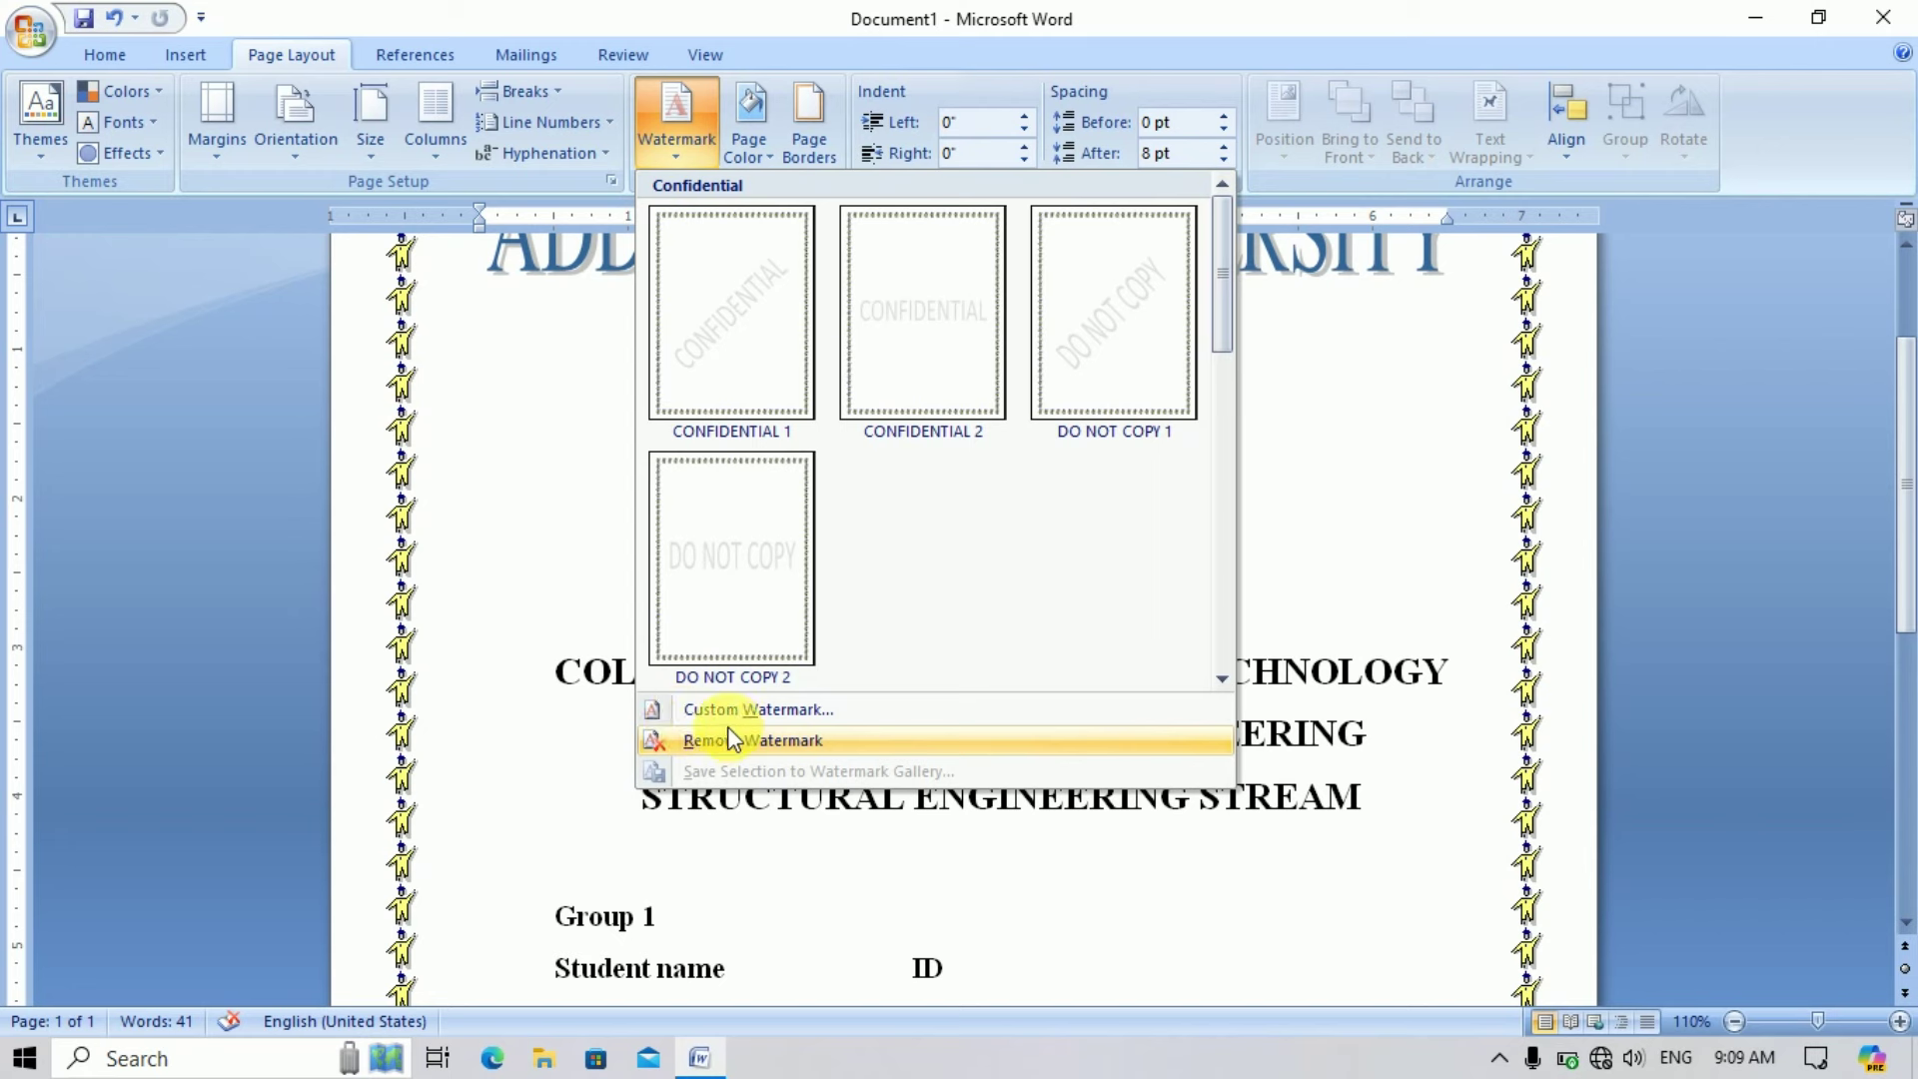
left_click(802, 711)
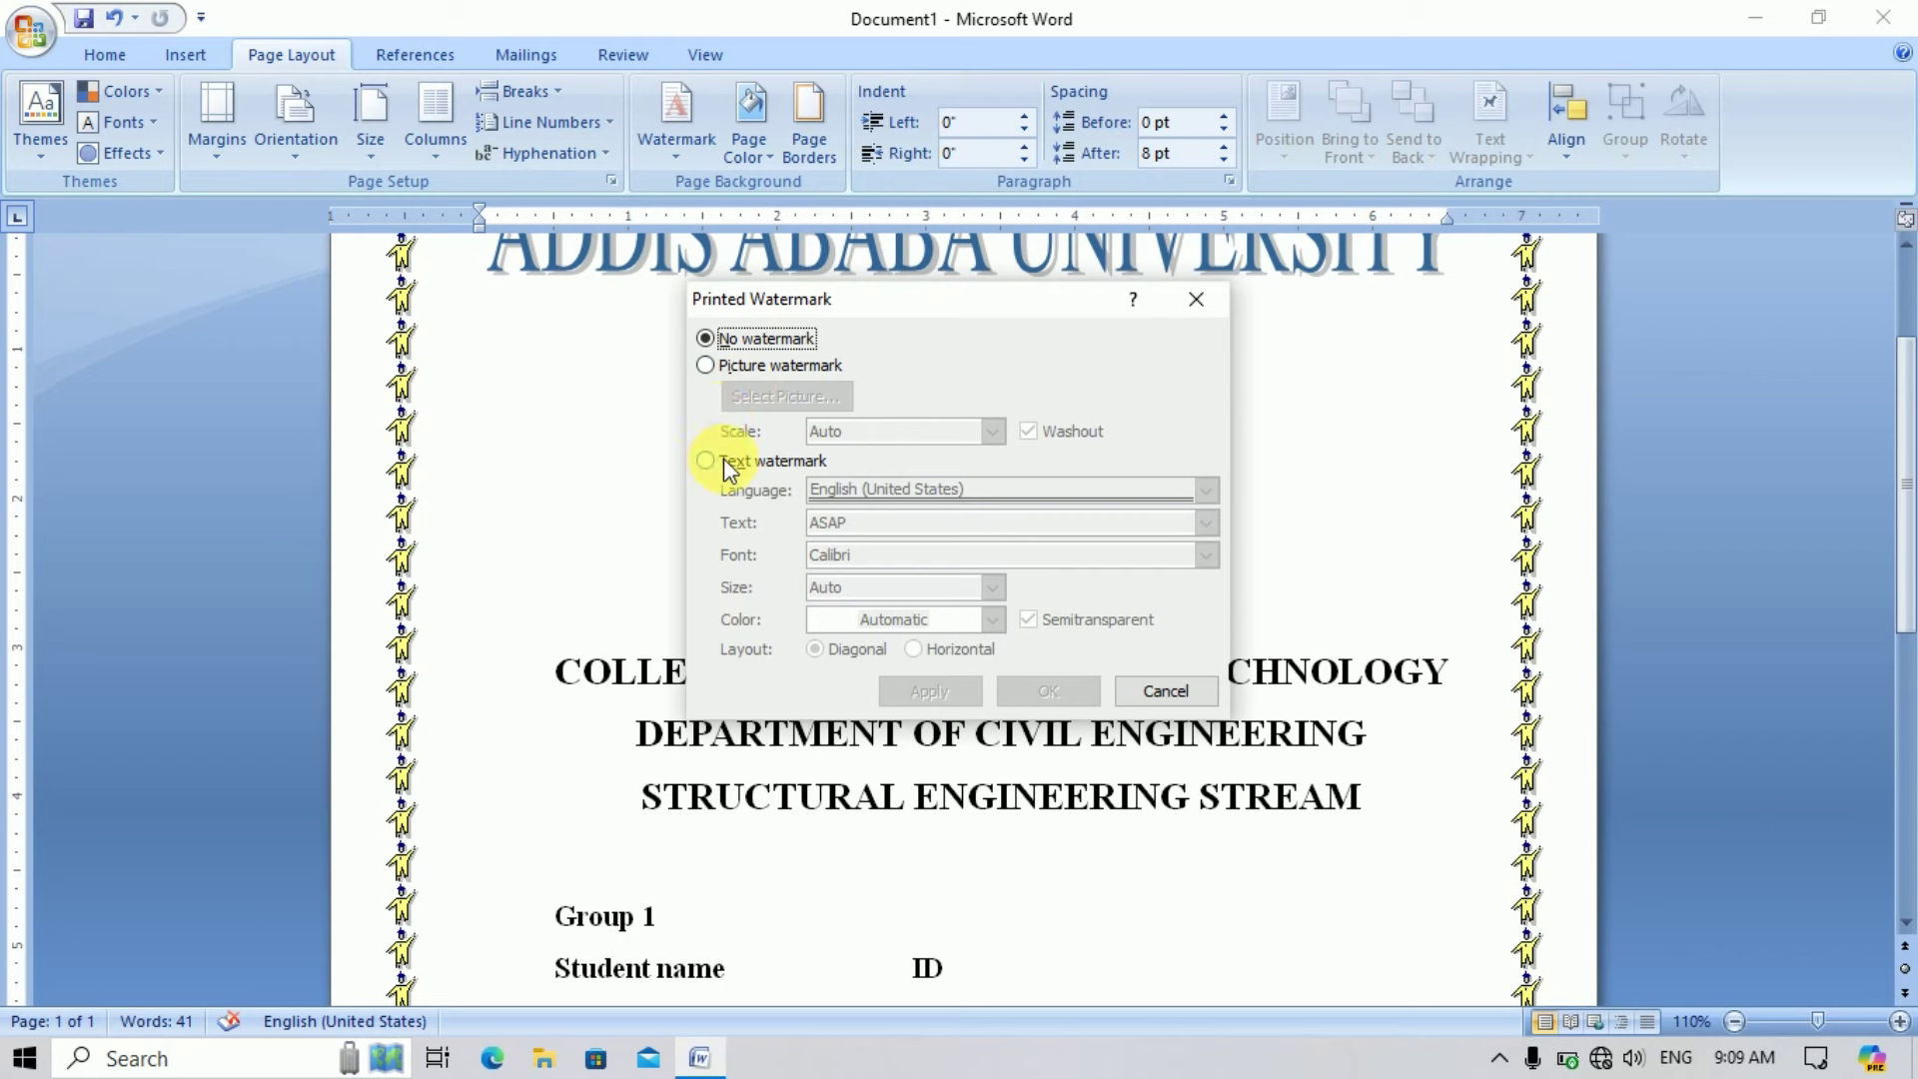
left_click(707, 366)
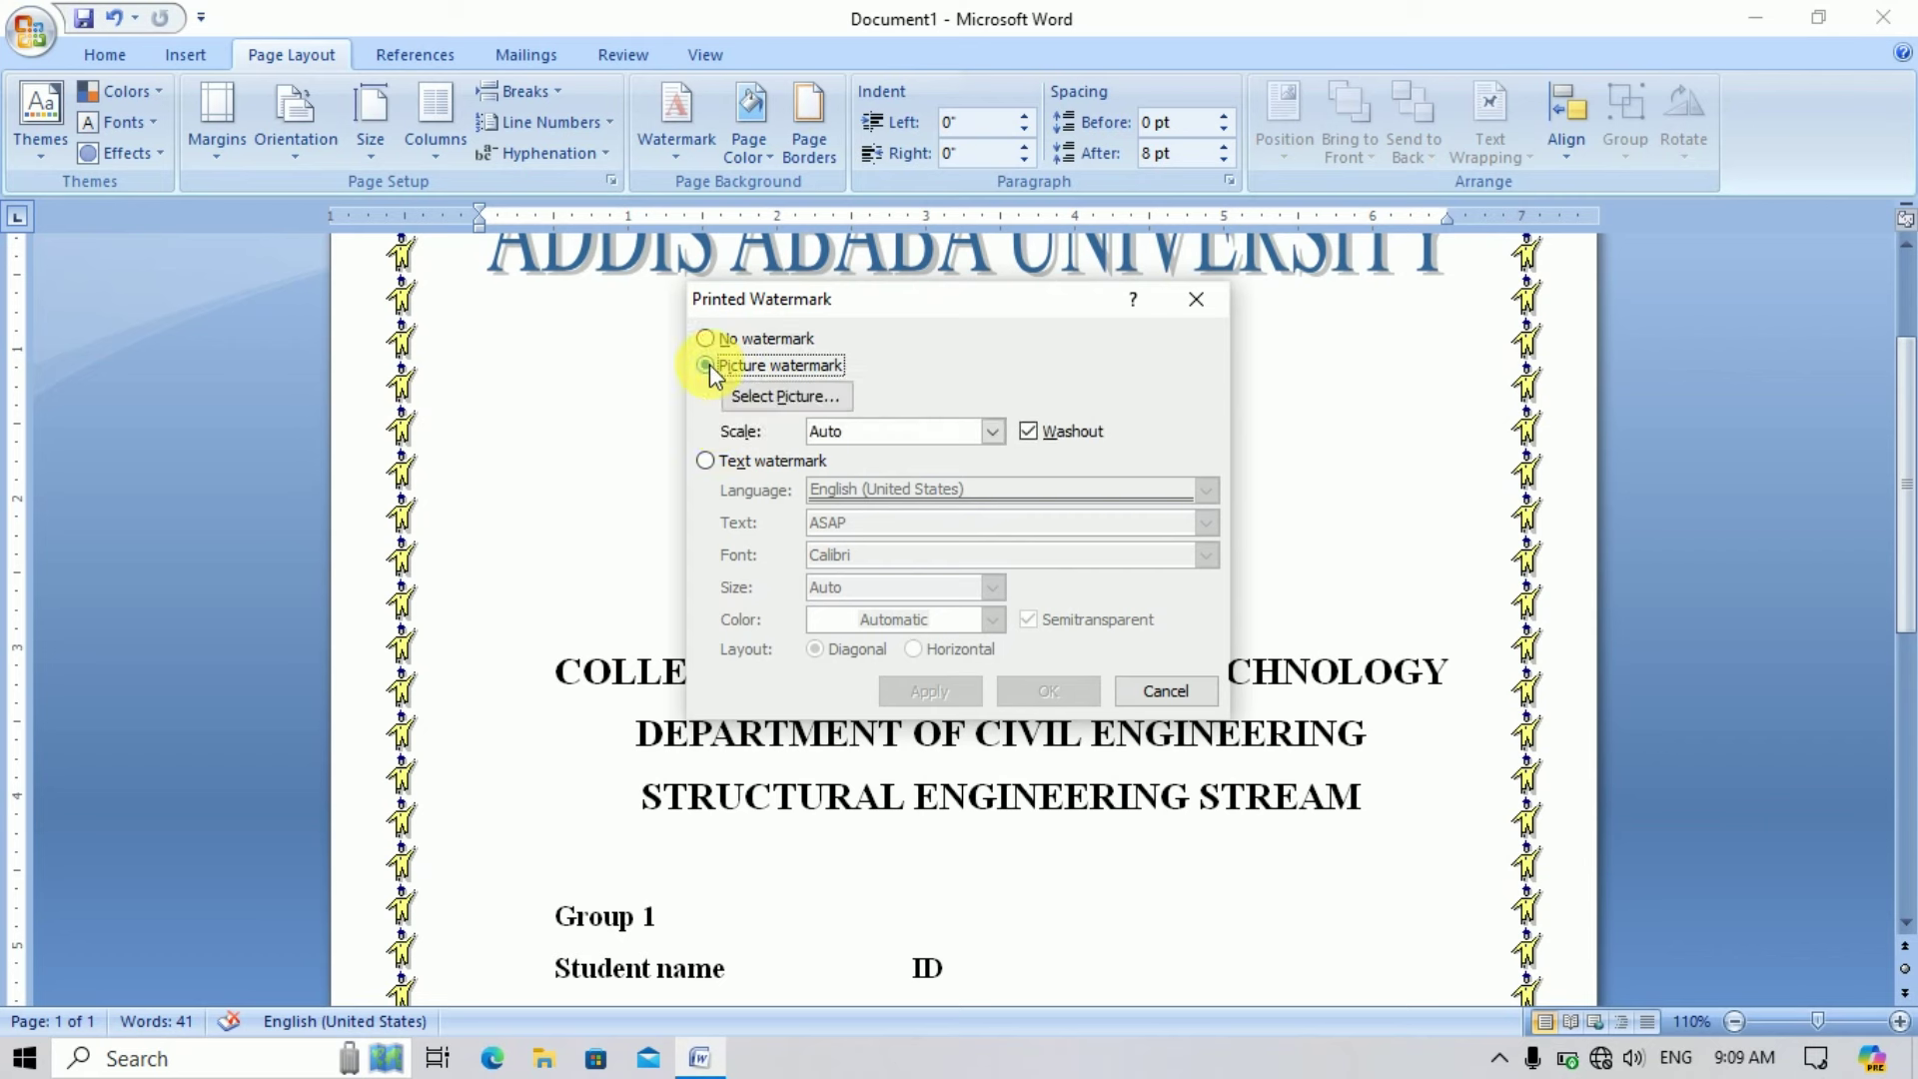
left_click(809, 399)
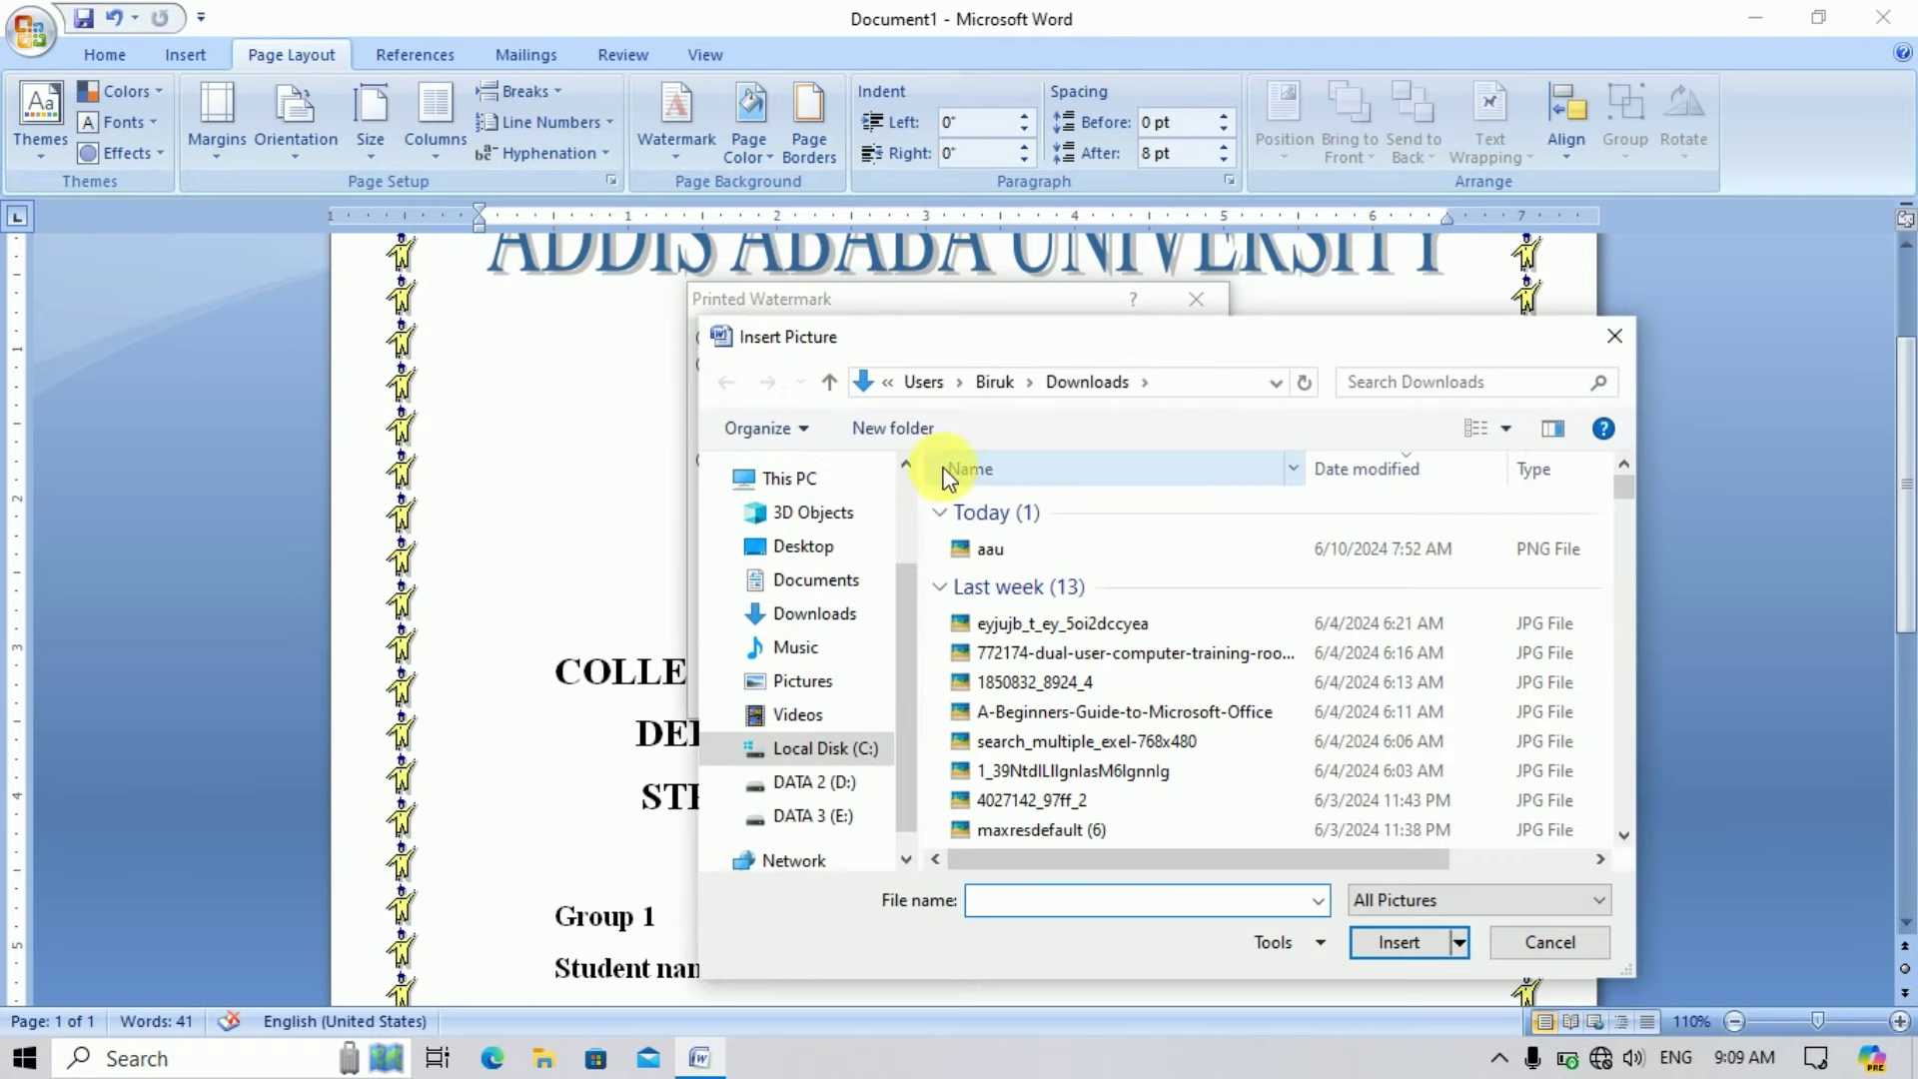
left_click(829, 631)
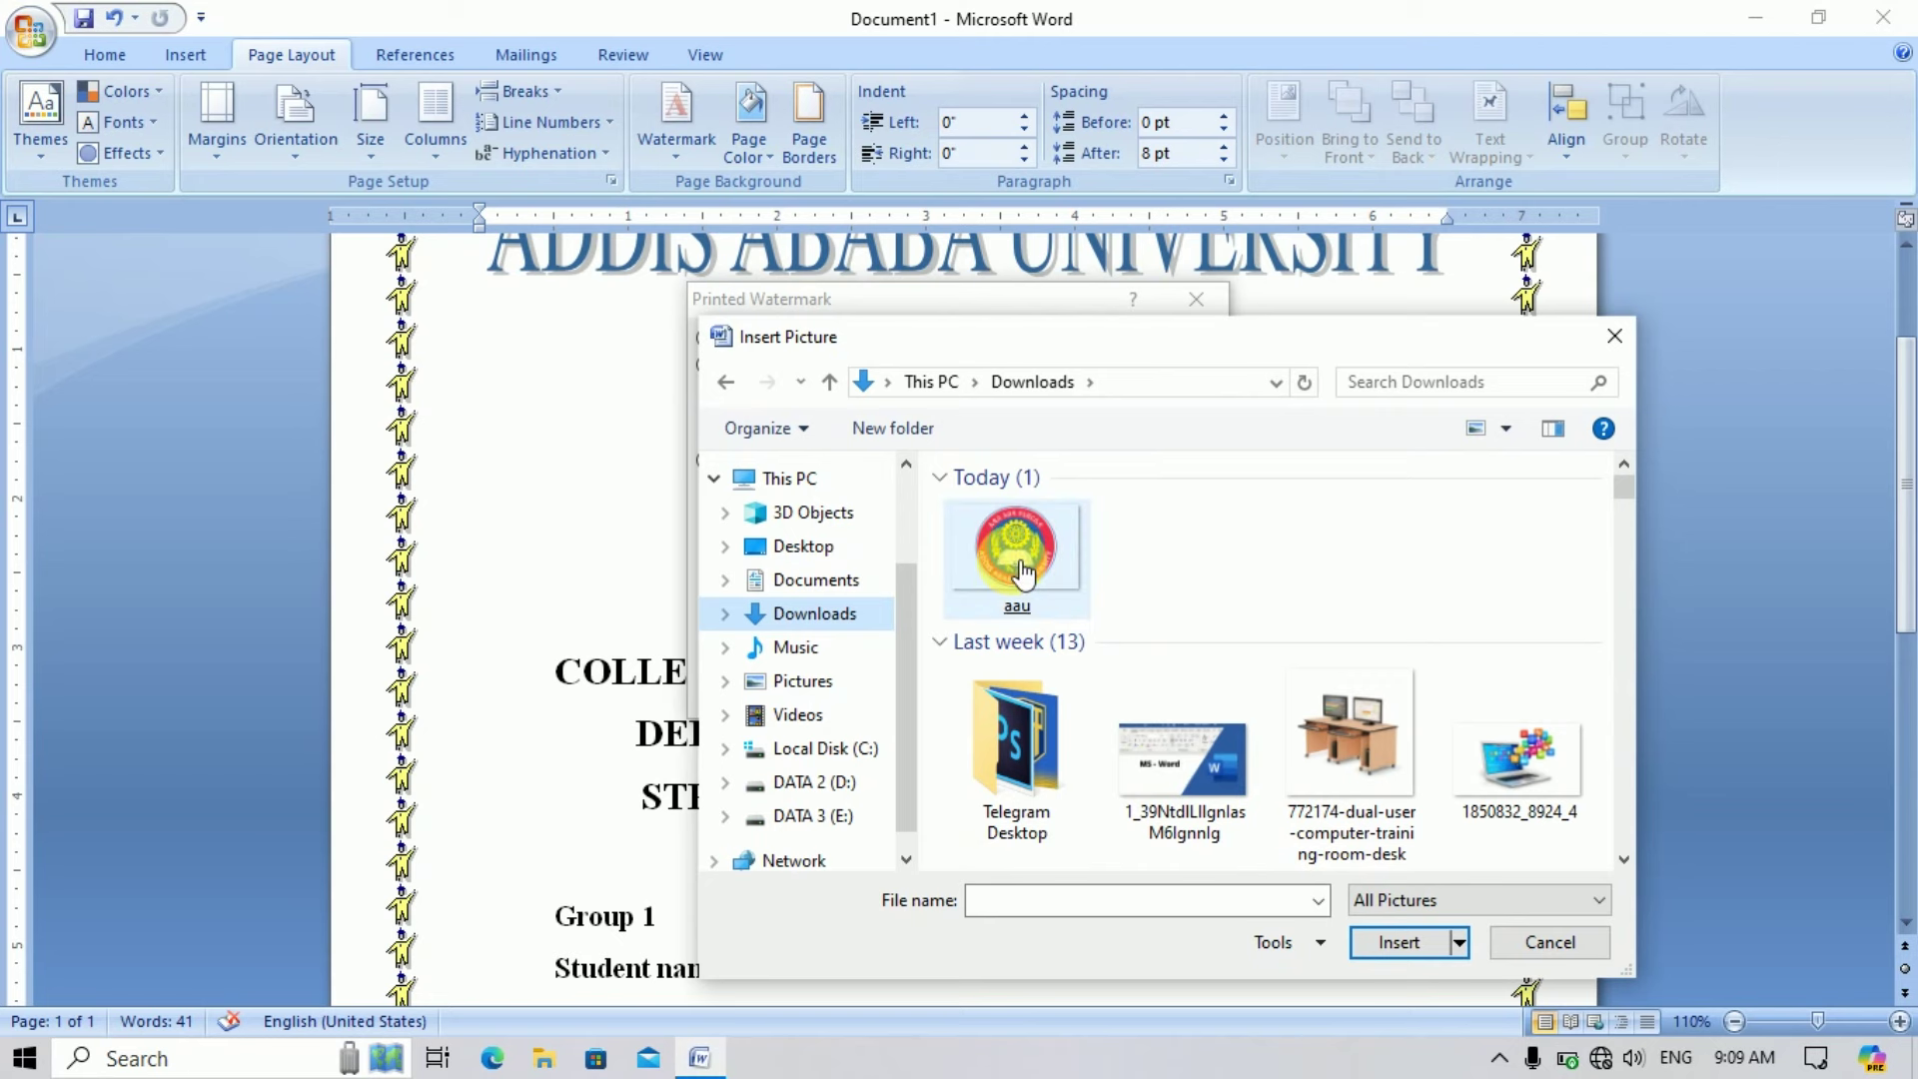
left_click(1019, 559)
double_click(1018, 564)
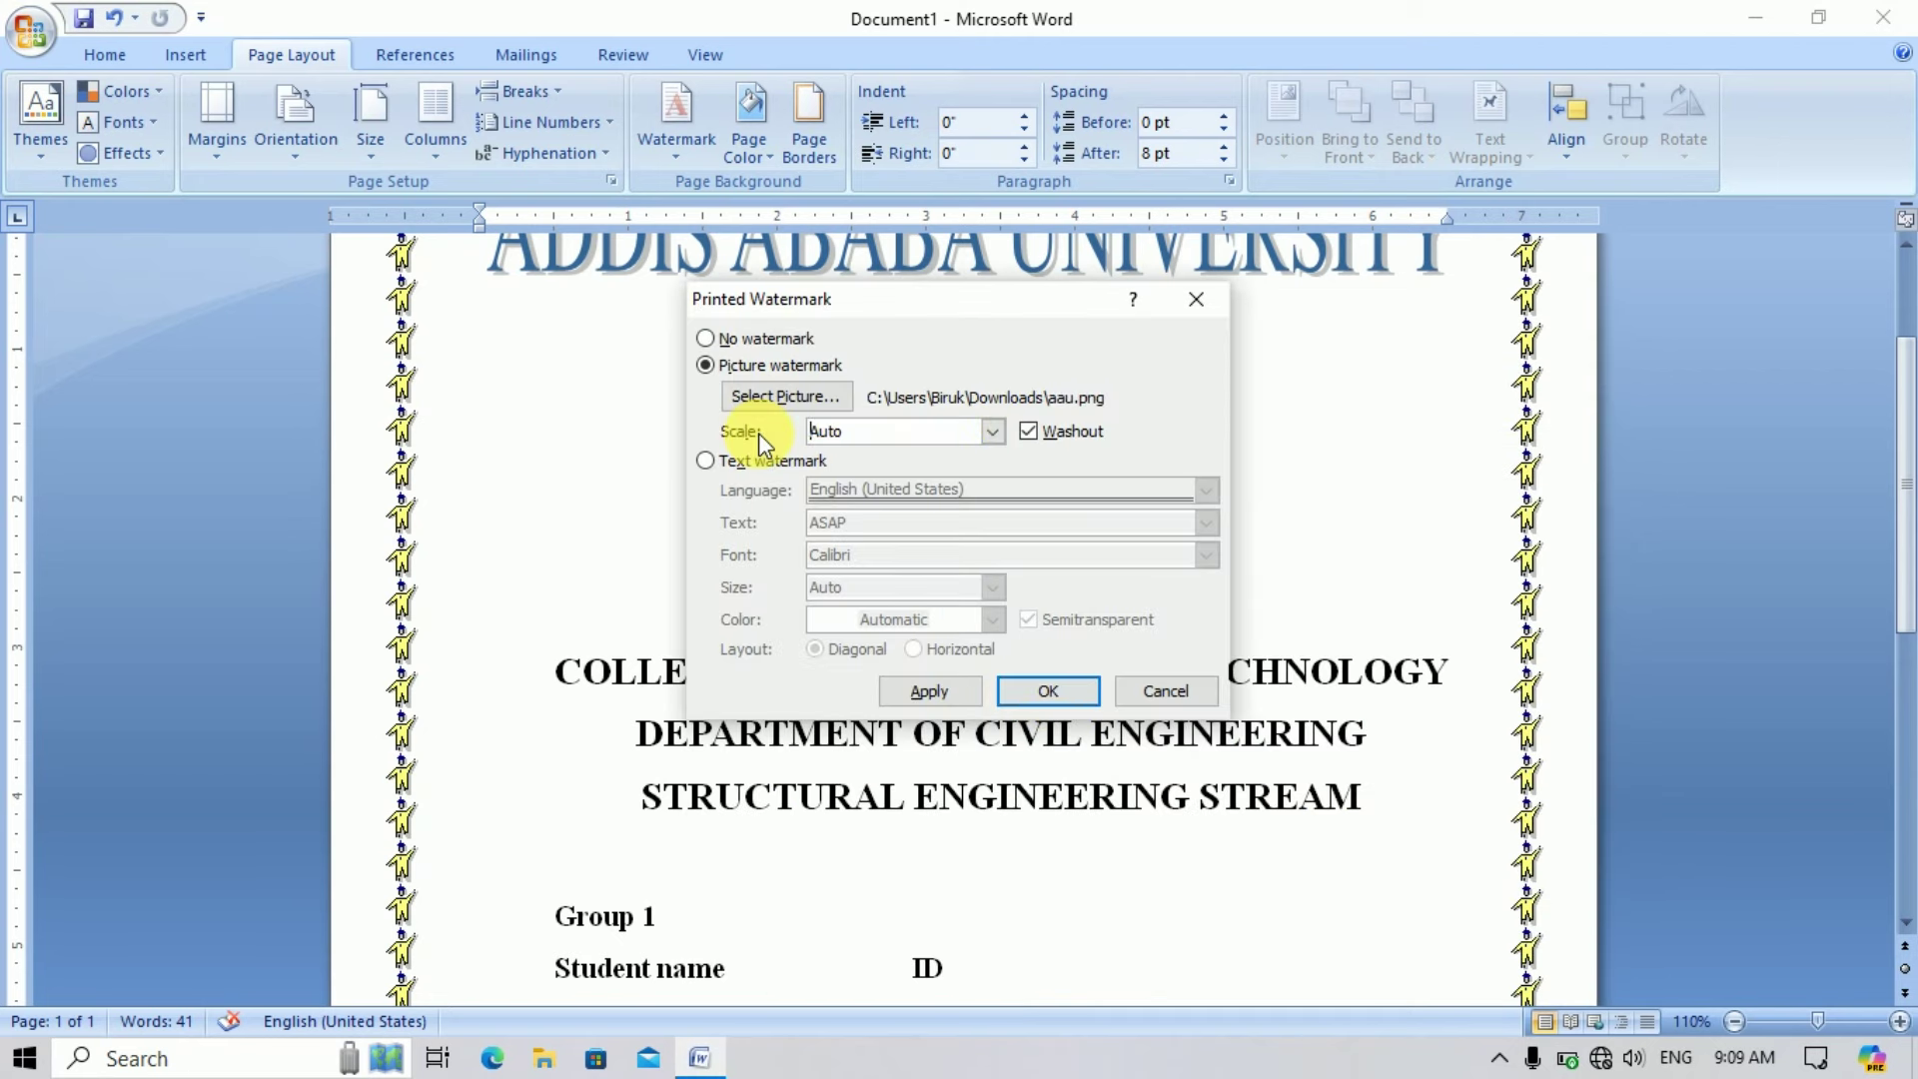
- Set the watermark scale to 150% with Washout enabled and apply it
left_click(992, 431)
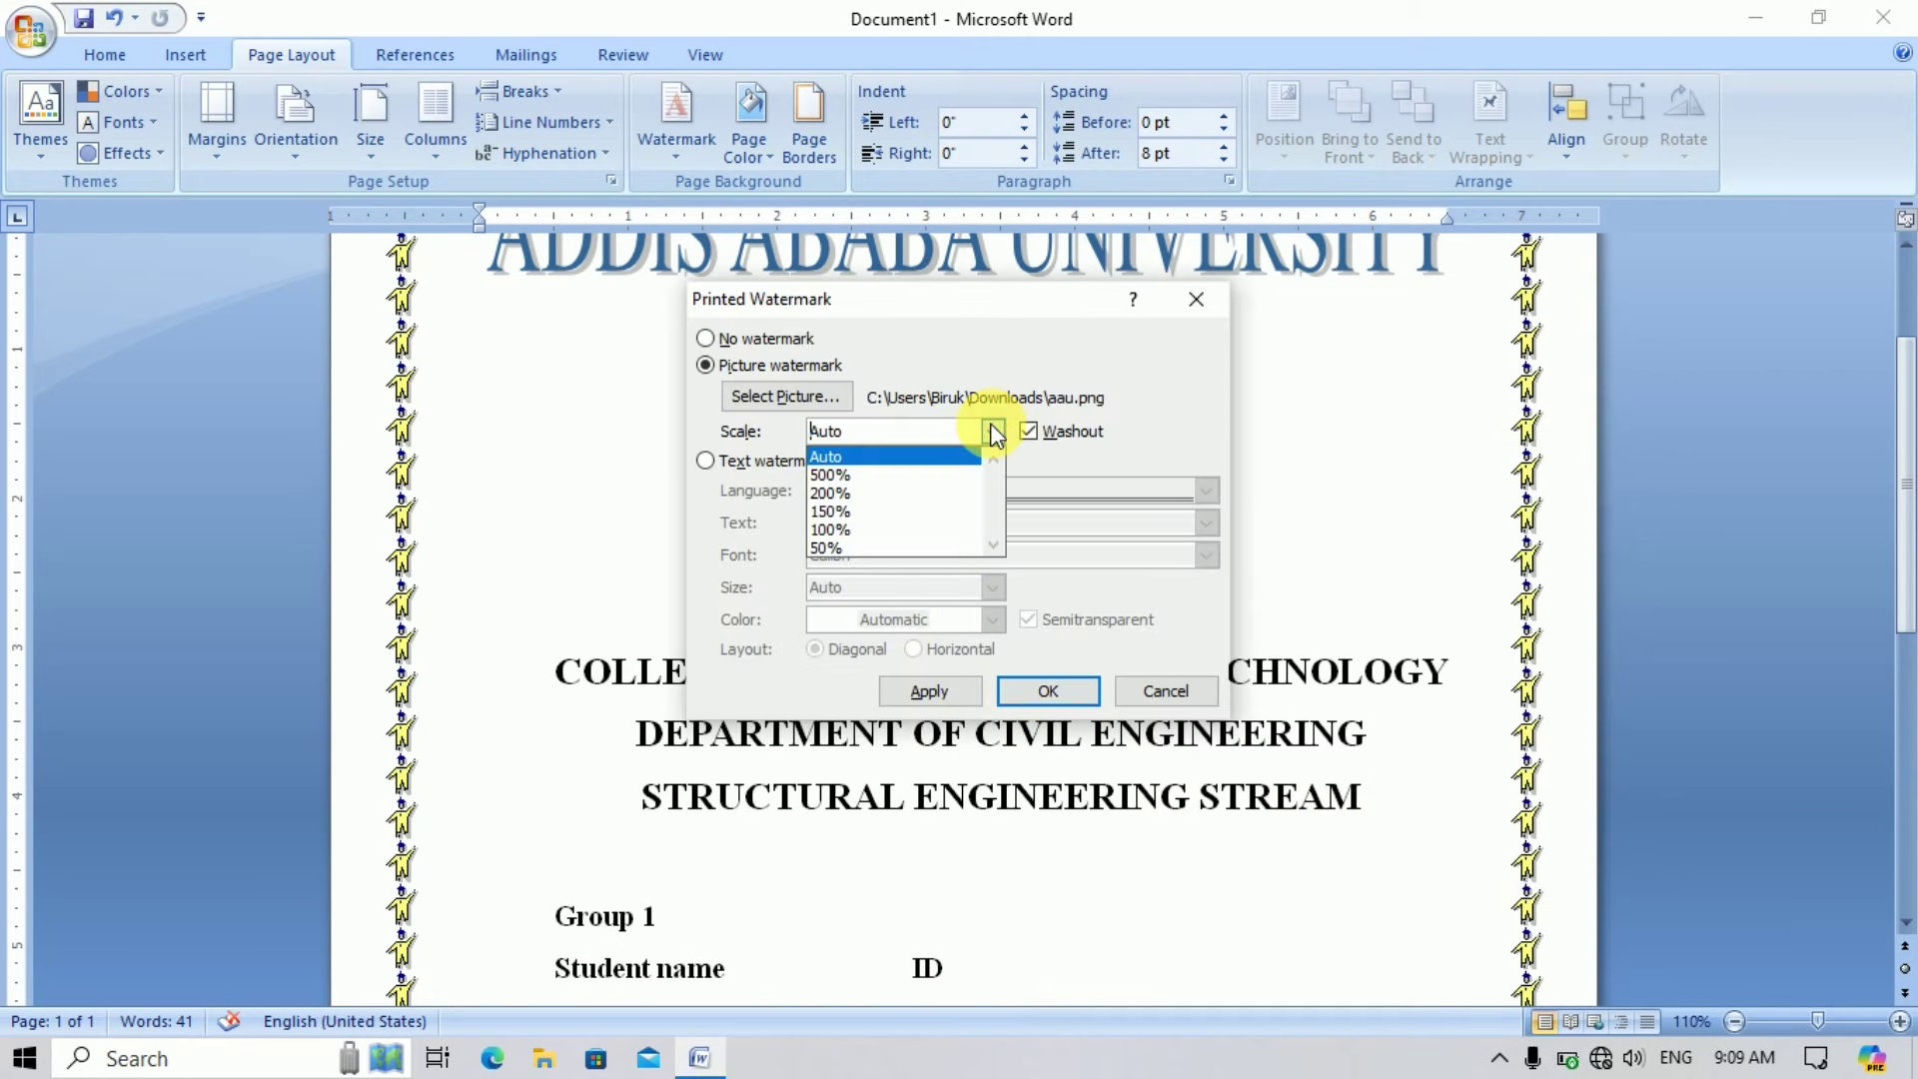
left_click(878, 510)
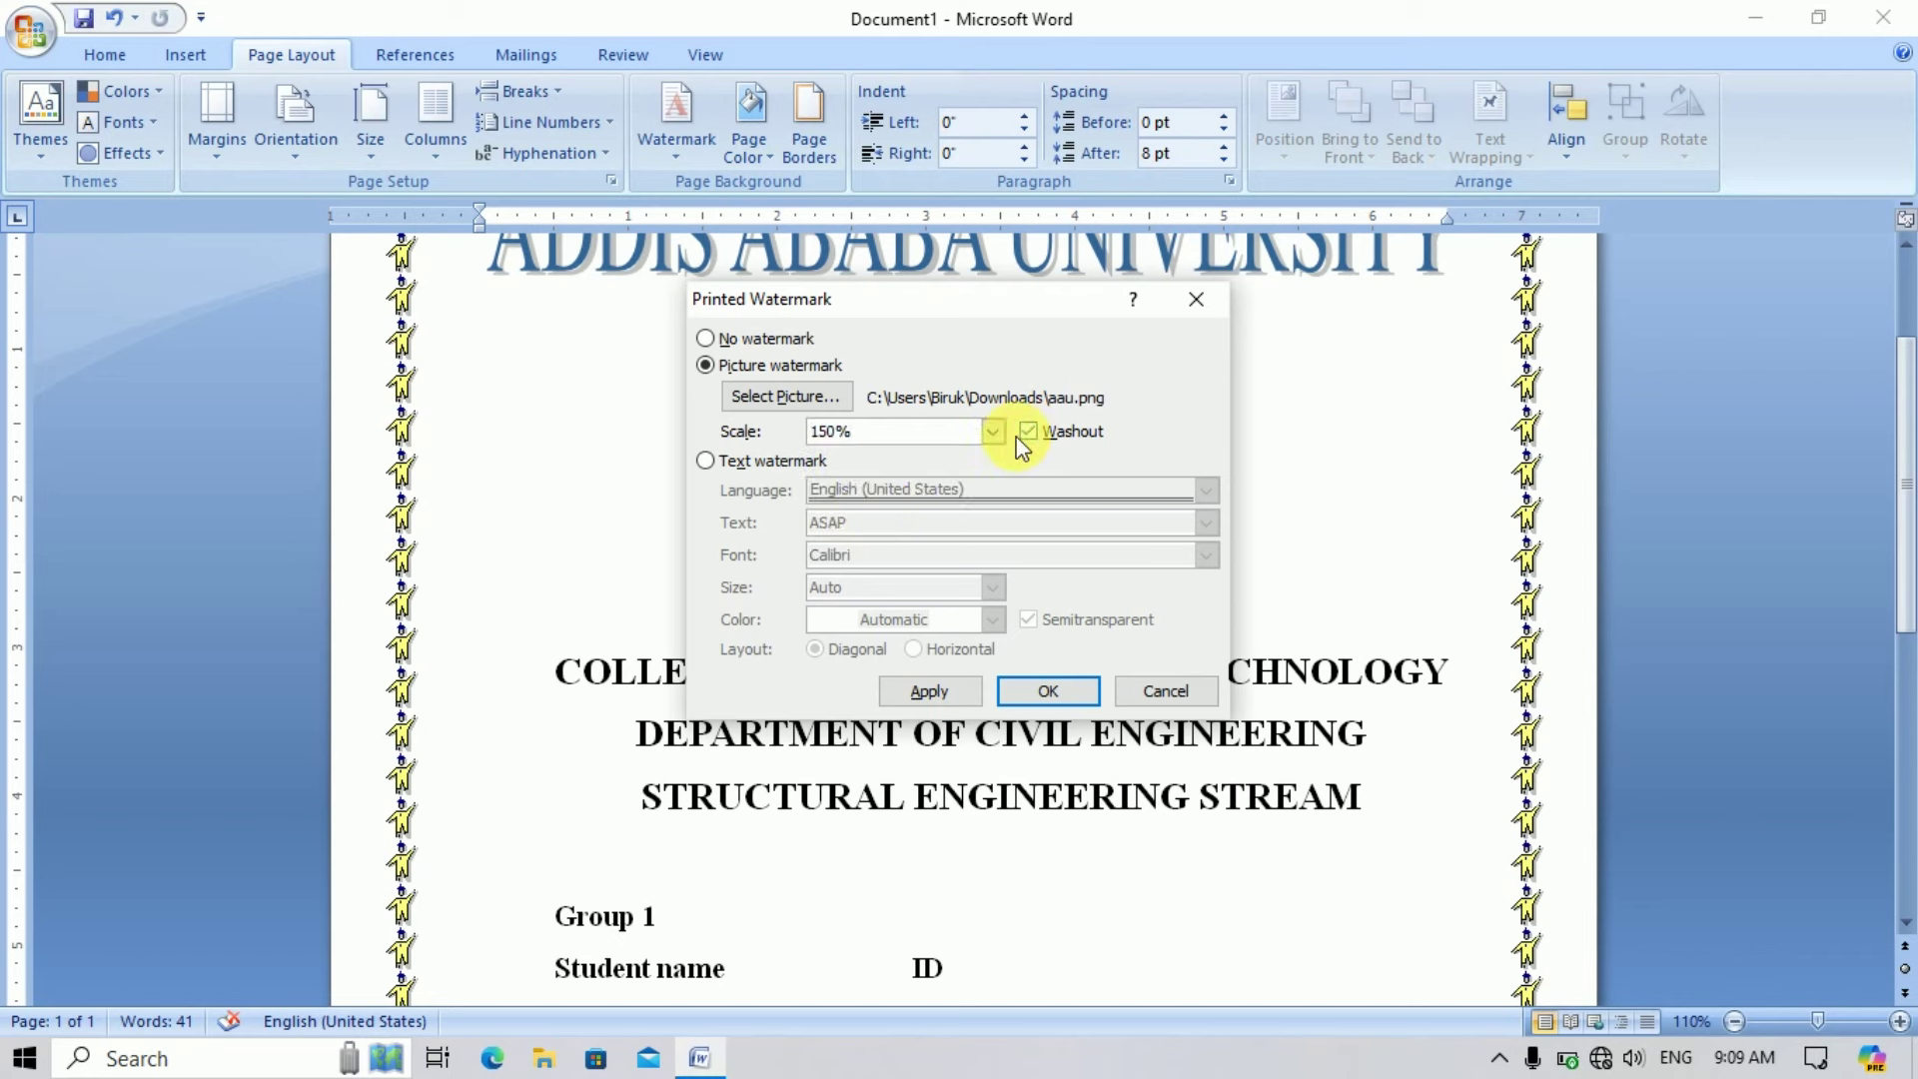
left_click(1028, 433)
left_click(1028, 433)
left_click(1058, 692)
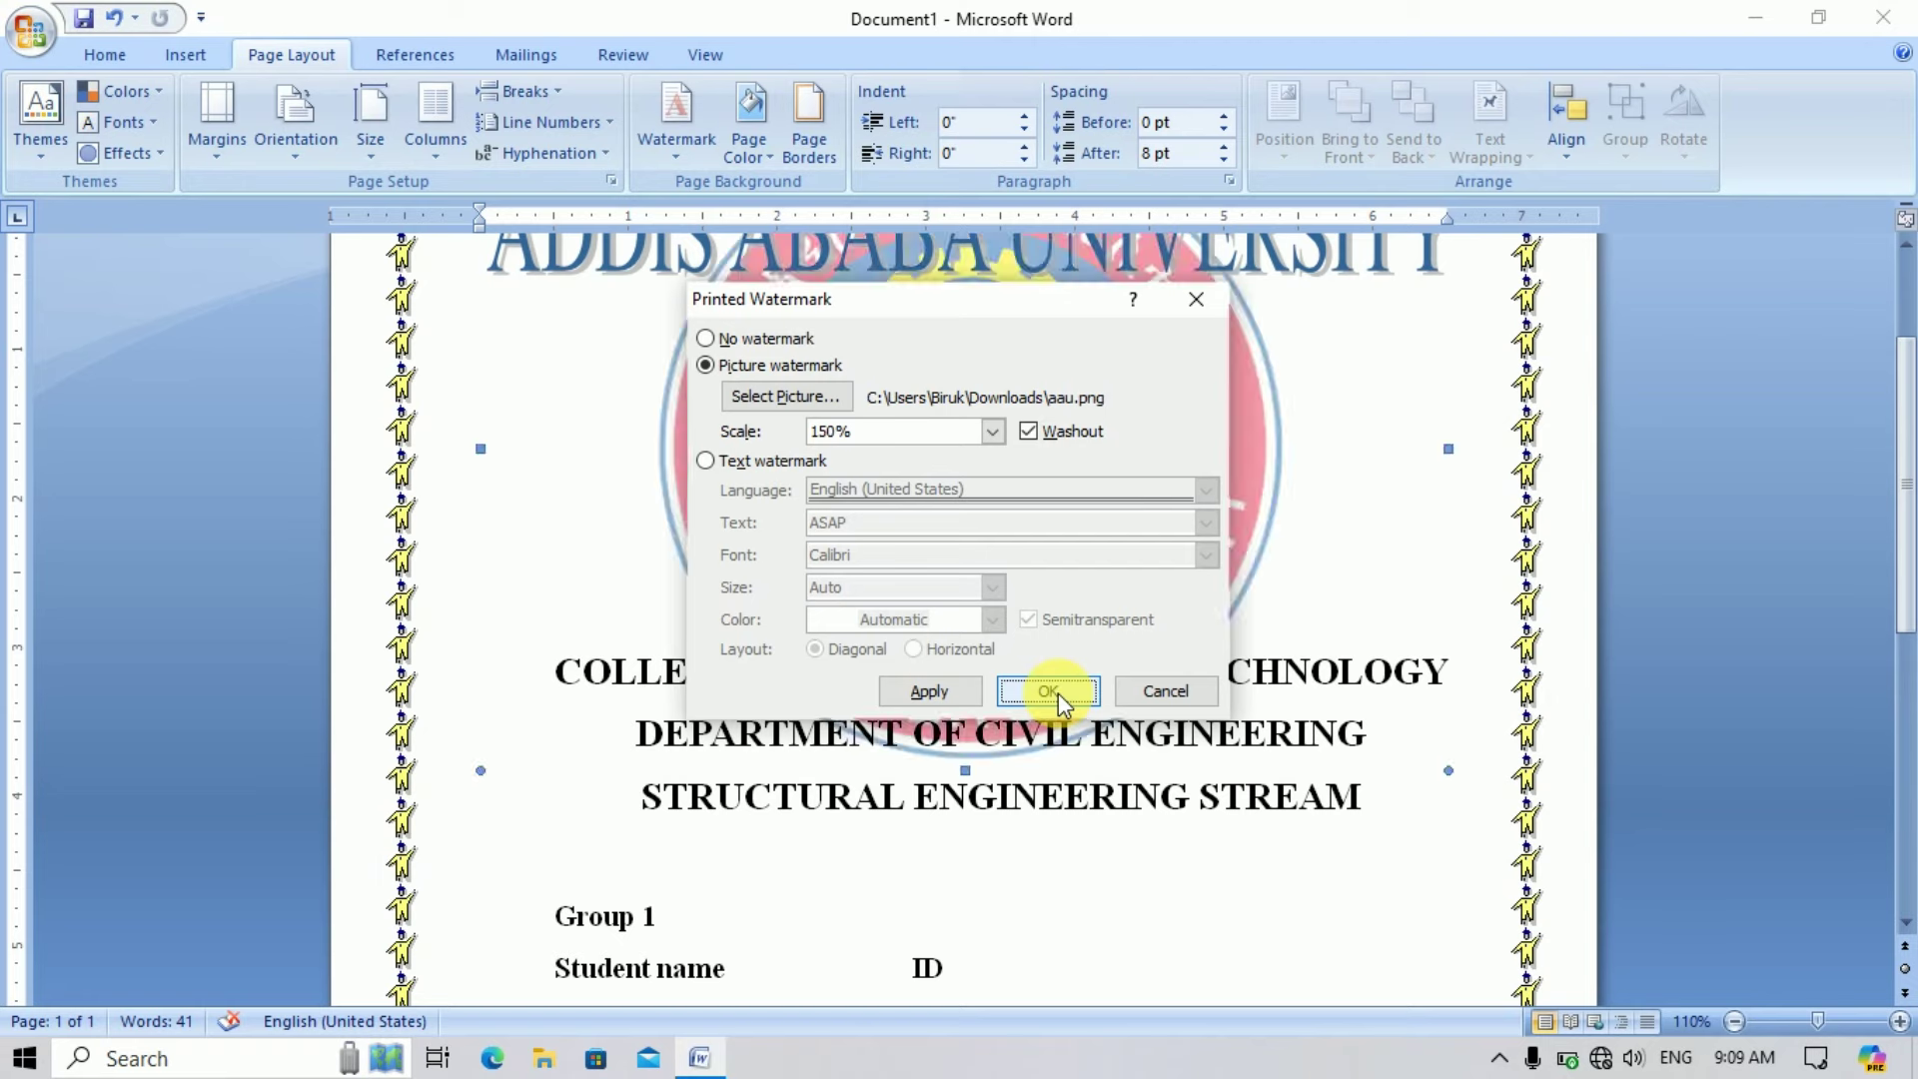
- Change the aau picture watermark scale from 150% to 100% and check the page
scroll(1061, 699, "down", 6)
scroll(1062, 715, "up", 2)
scroll(1068, 706, "up", 4)
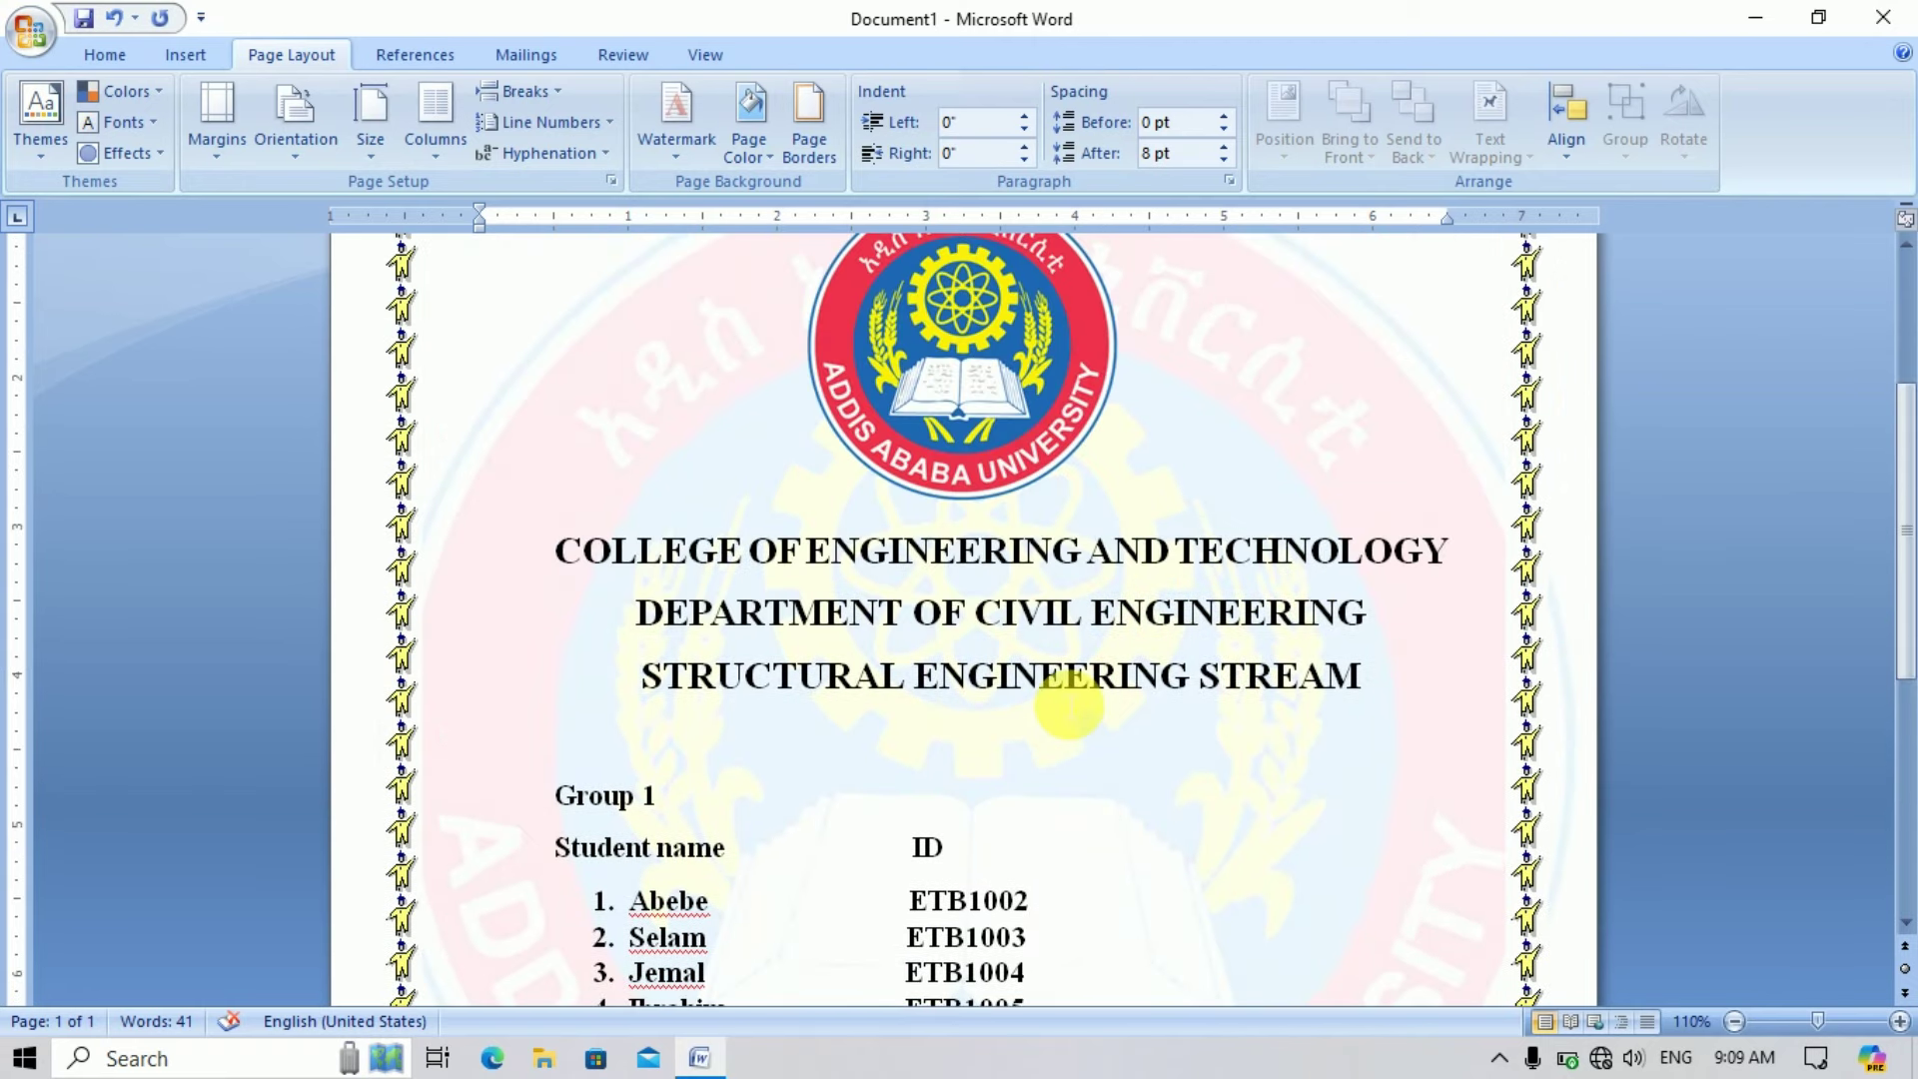
scroll(1069, 705, "up", 3)
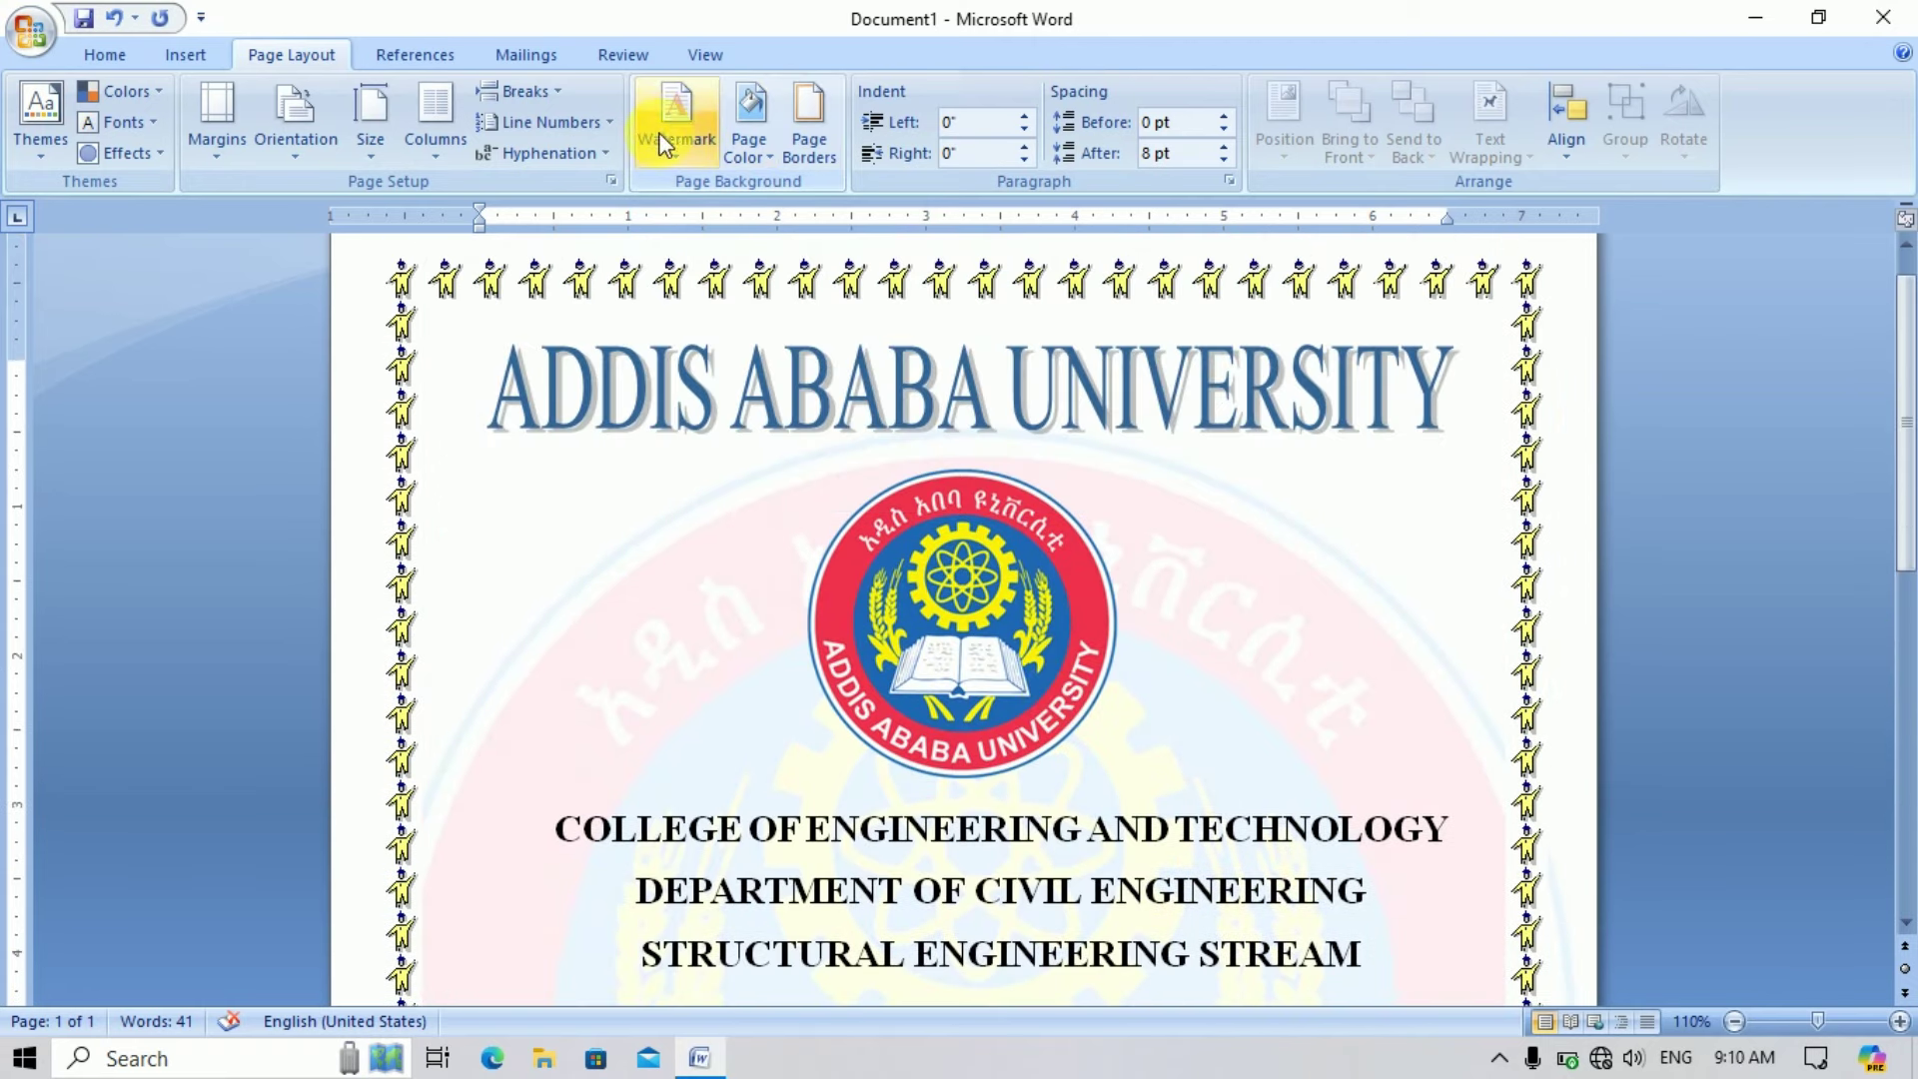
left_click(663, 135)
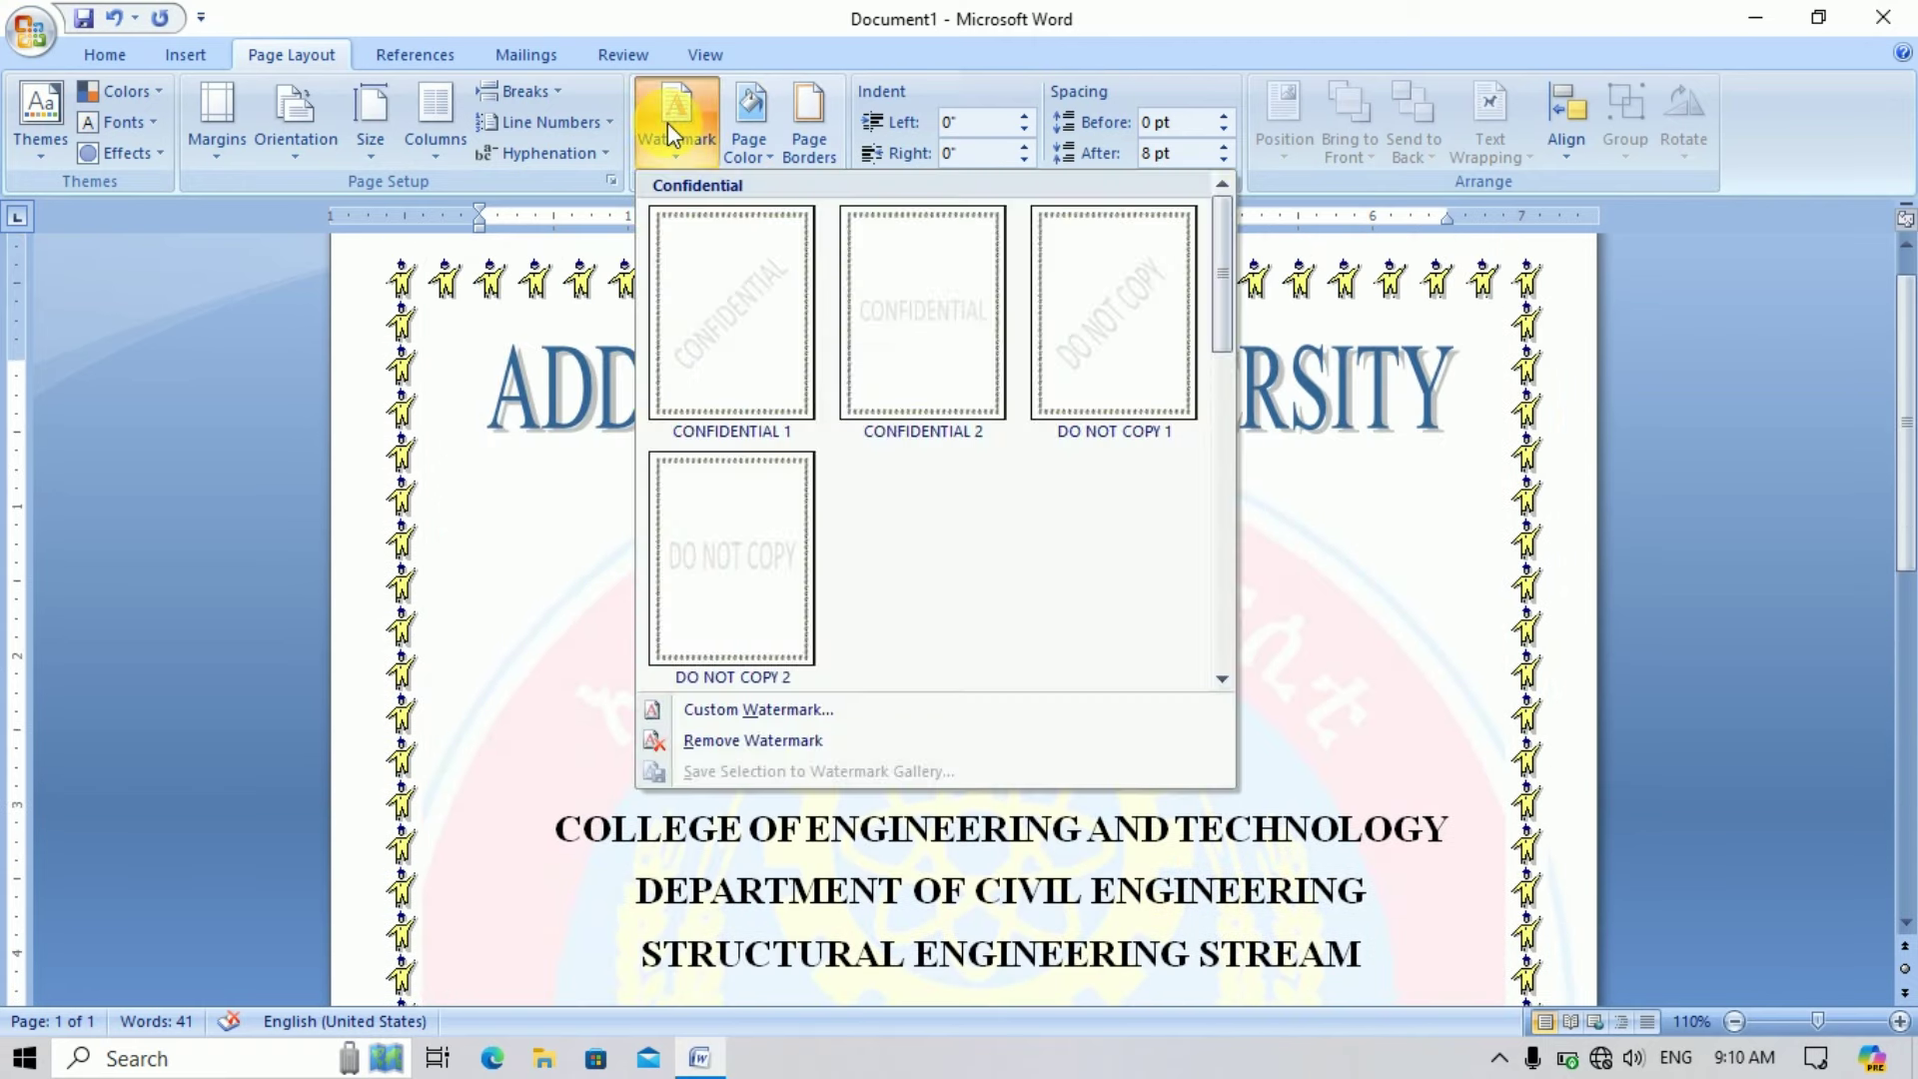
left_click(769, 709)
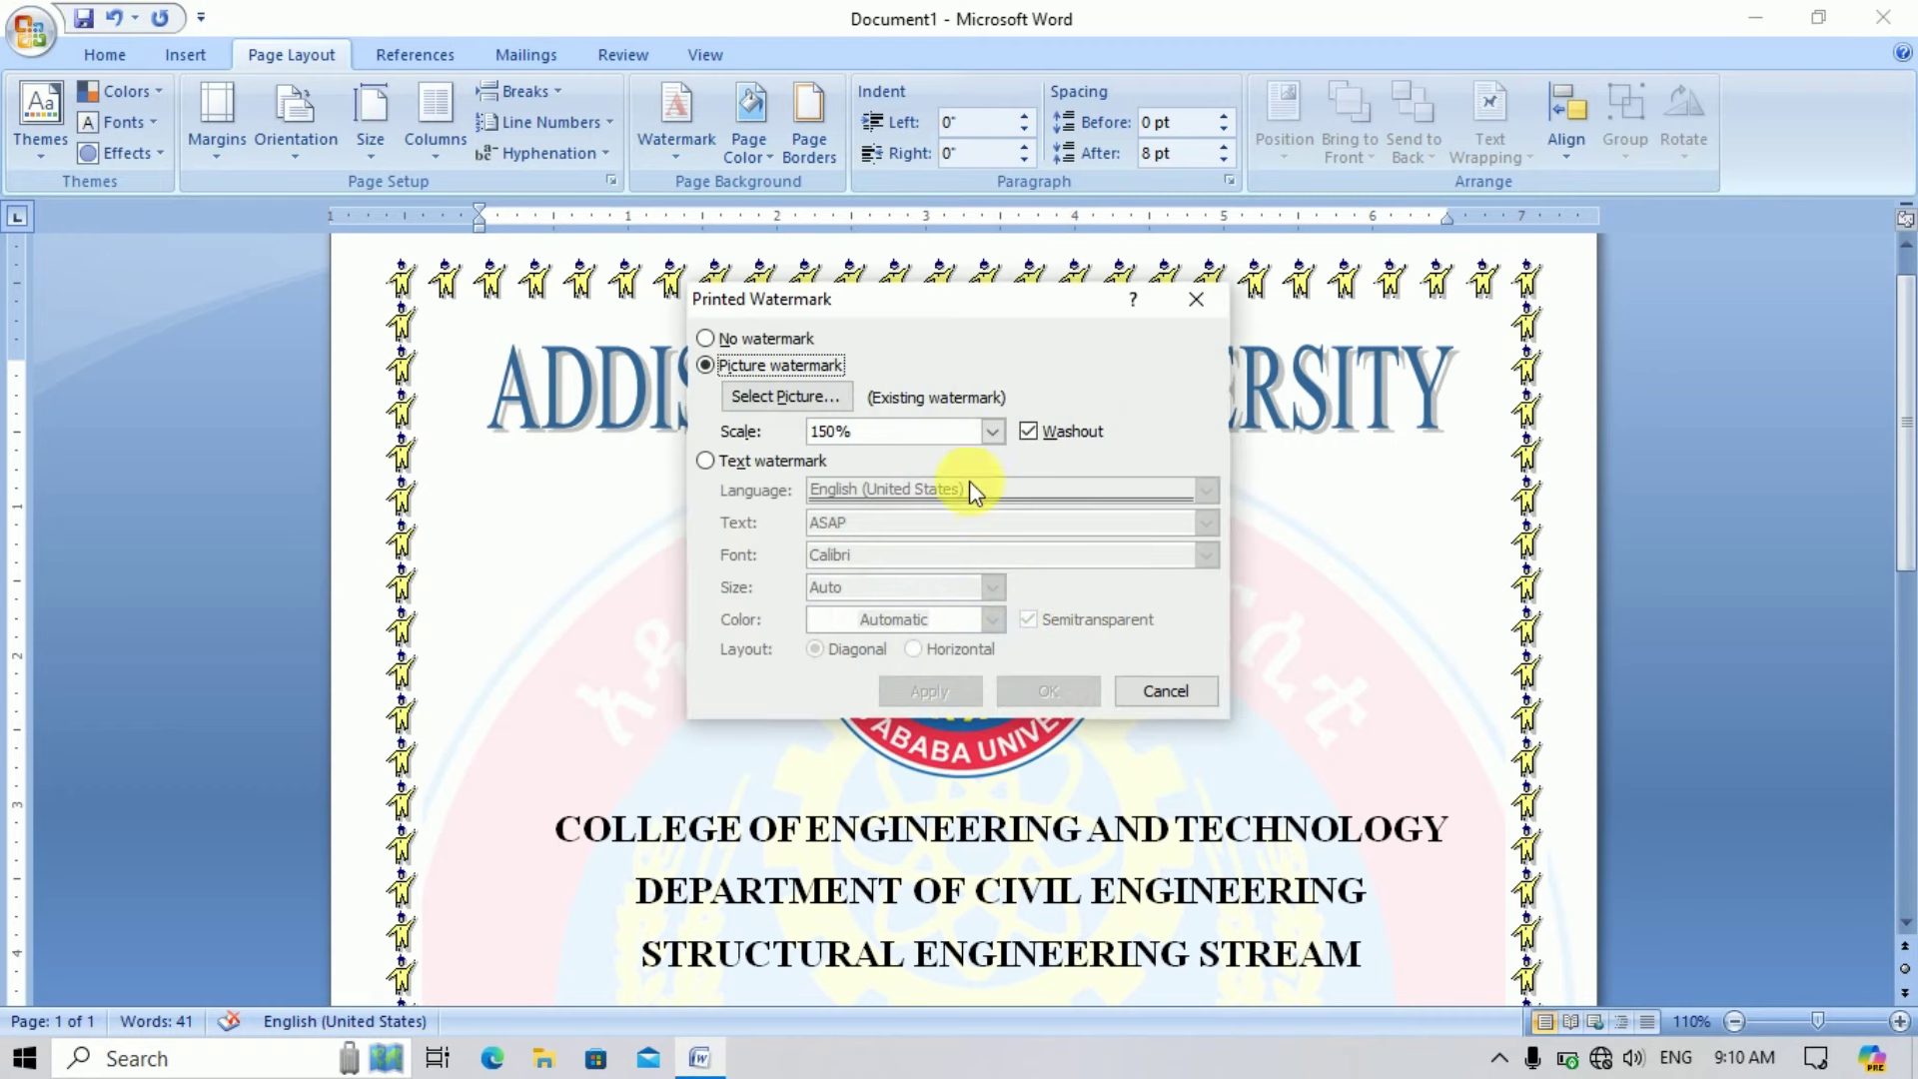
left_click(992, 431)
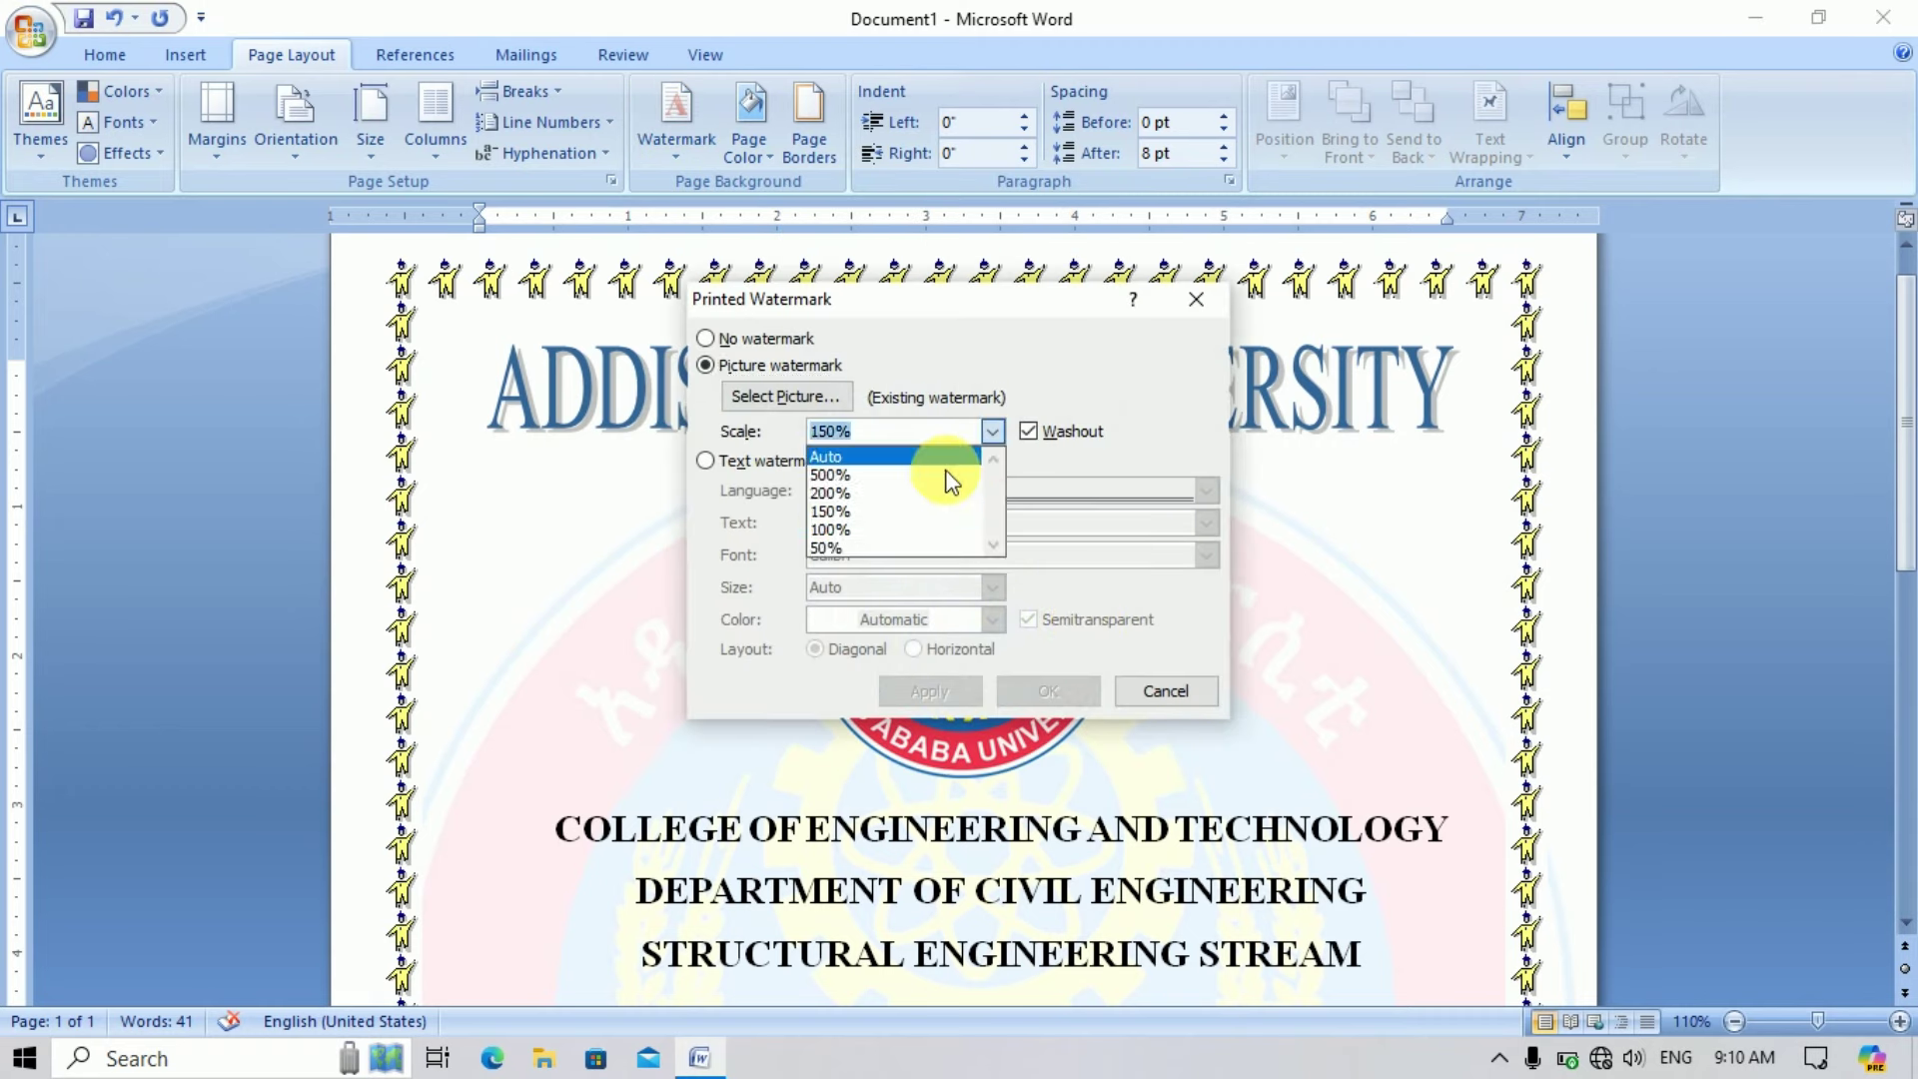
left_click(851, 529)
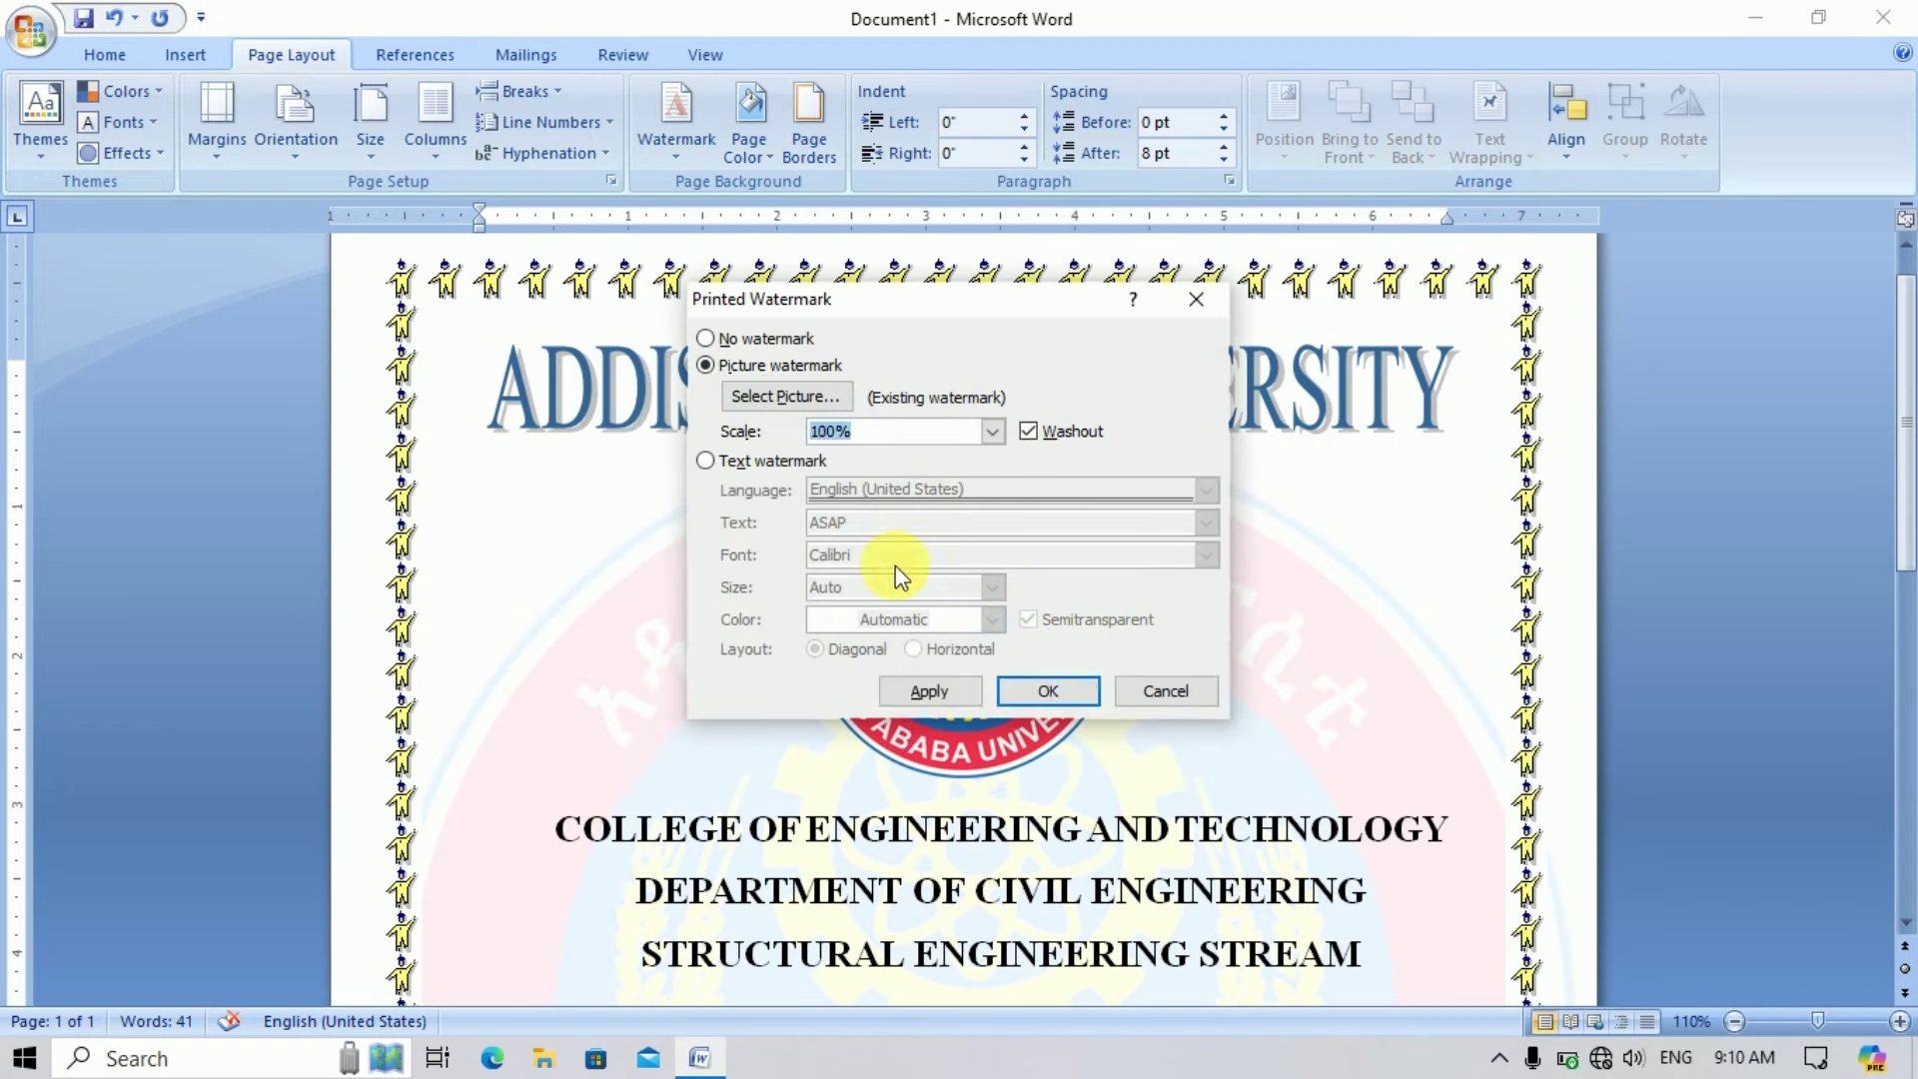
left_click(1043, 691)
scroll(1189, 747, "down", 3)
scroll(1189, 747, "down", 3)
scroll(1188, 747, "down", 6)
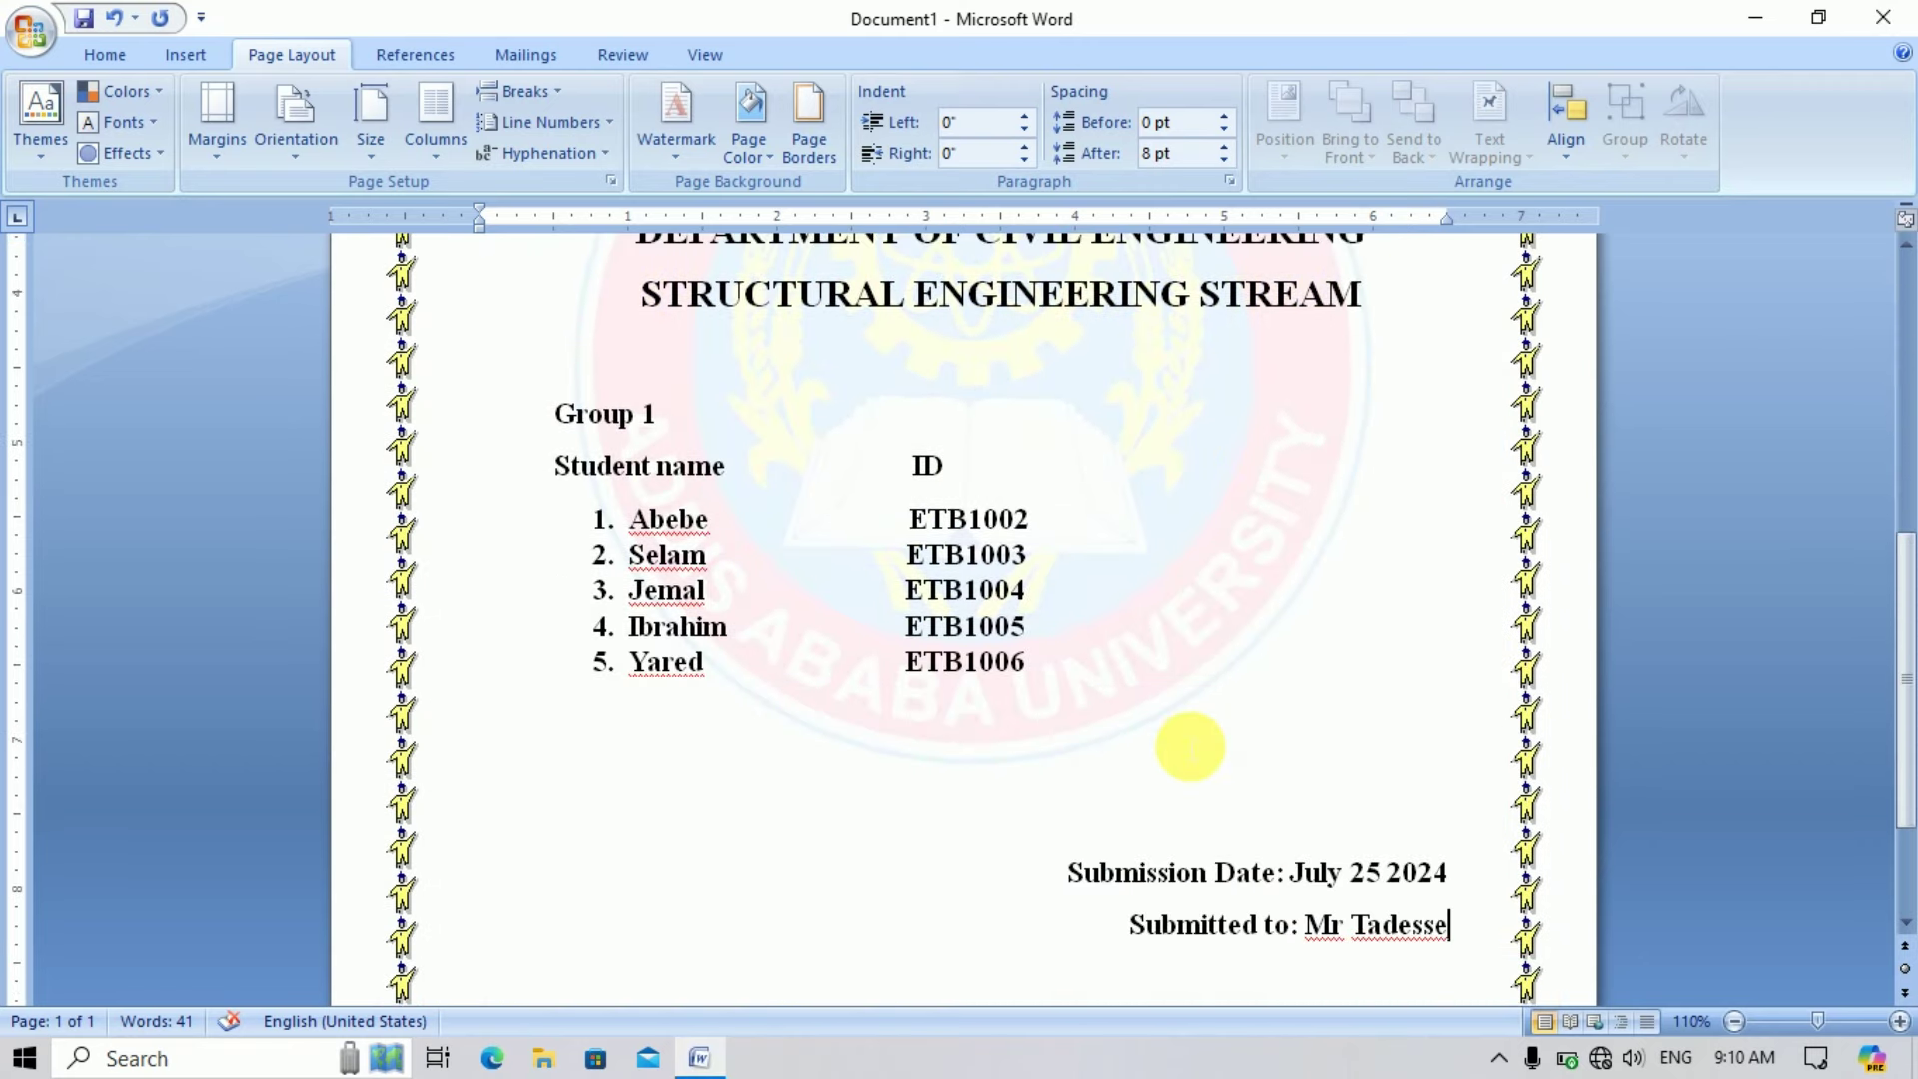
scroll(1188, 747, "down", 3)
scroll(1188, 747, "up", 2)
scroll(1188, 747, "up", 7)
scroll(1188, 747, "up", 4)
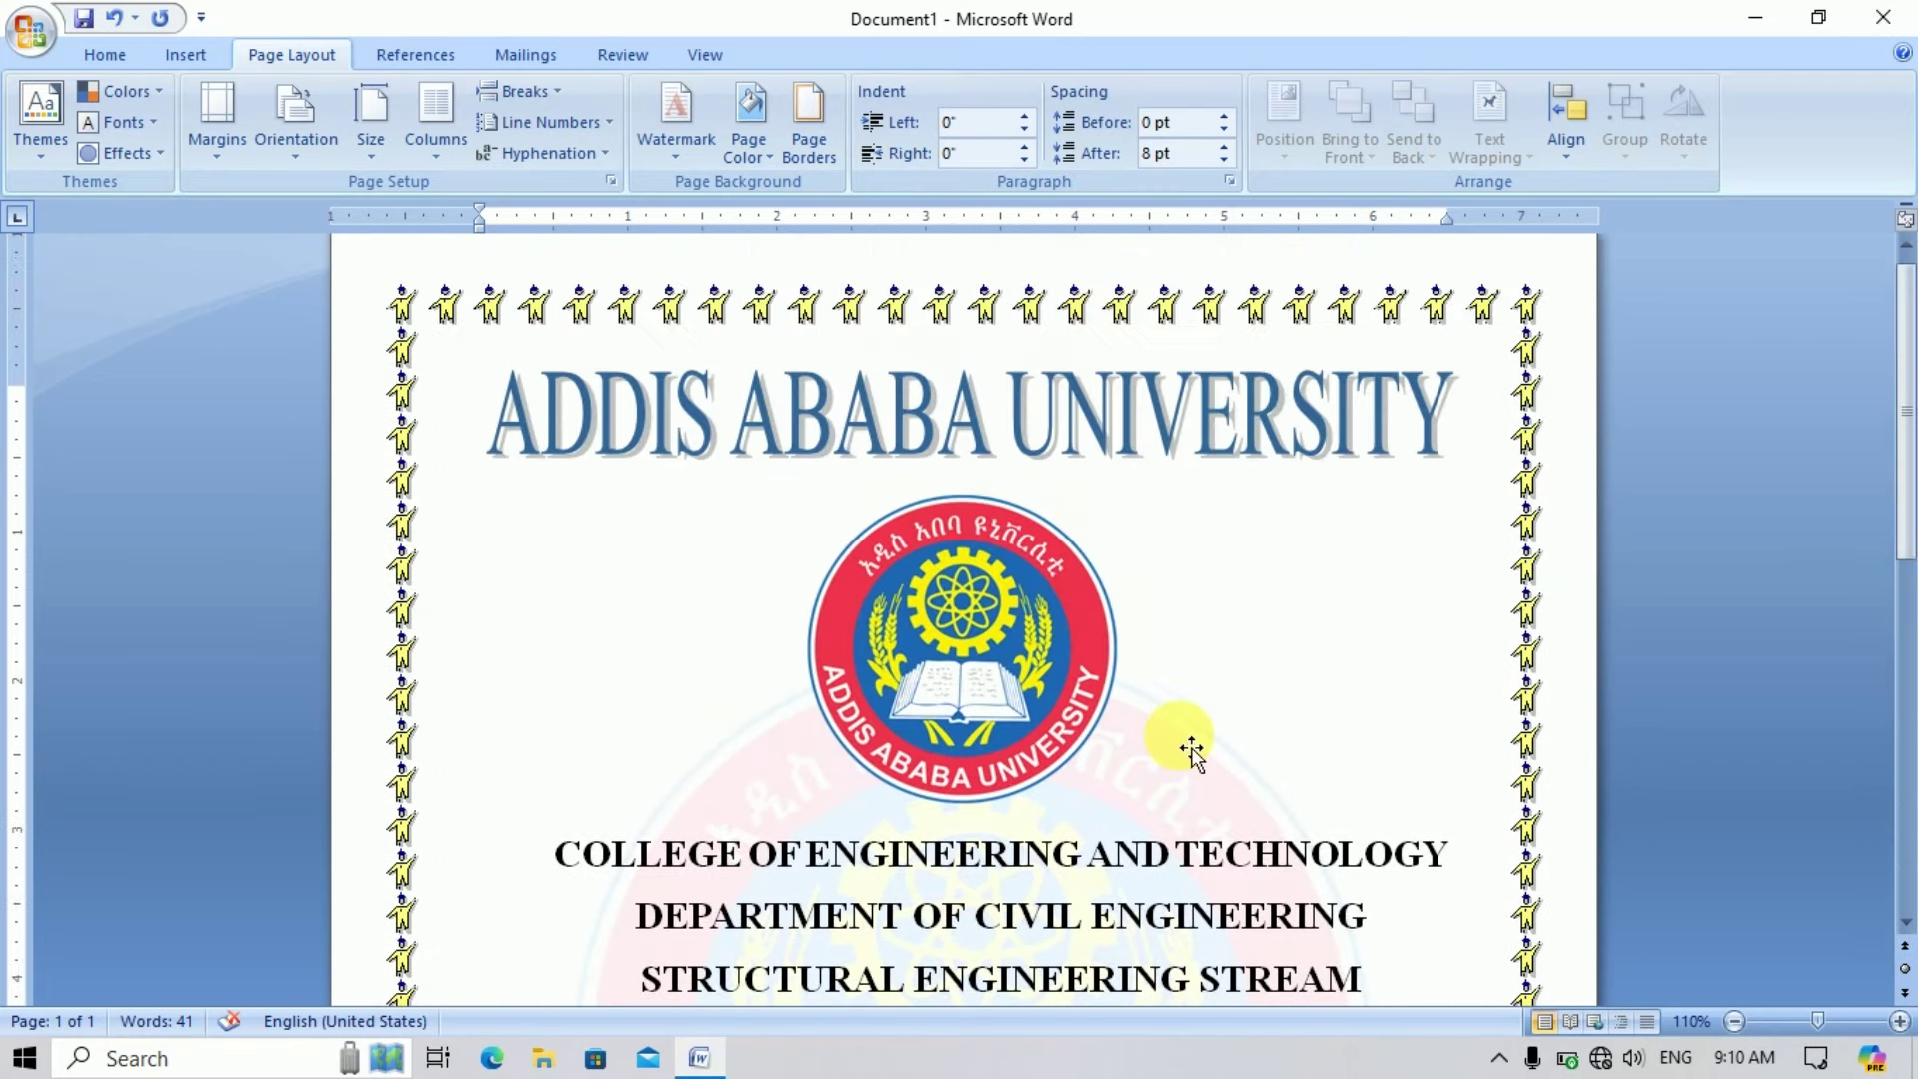
scroll(1191, 749, "down", 12)
scroll(1192, 749, "down", 2)
scroll(1188, 747, "up", 5)
scroll(1188, 747, "up", 1)
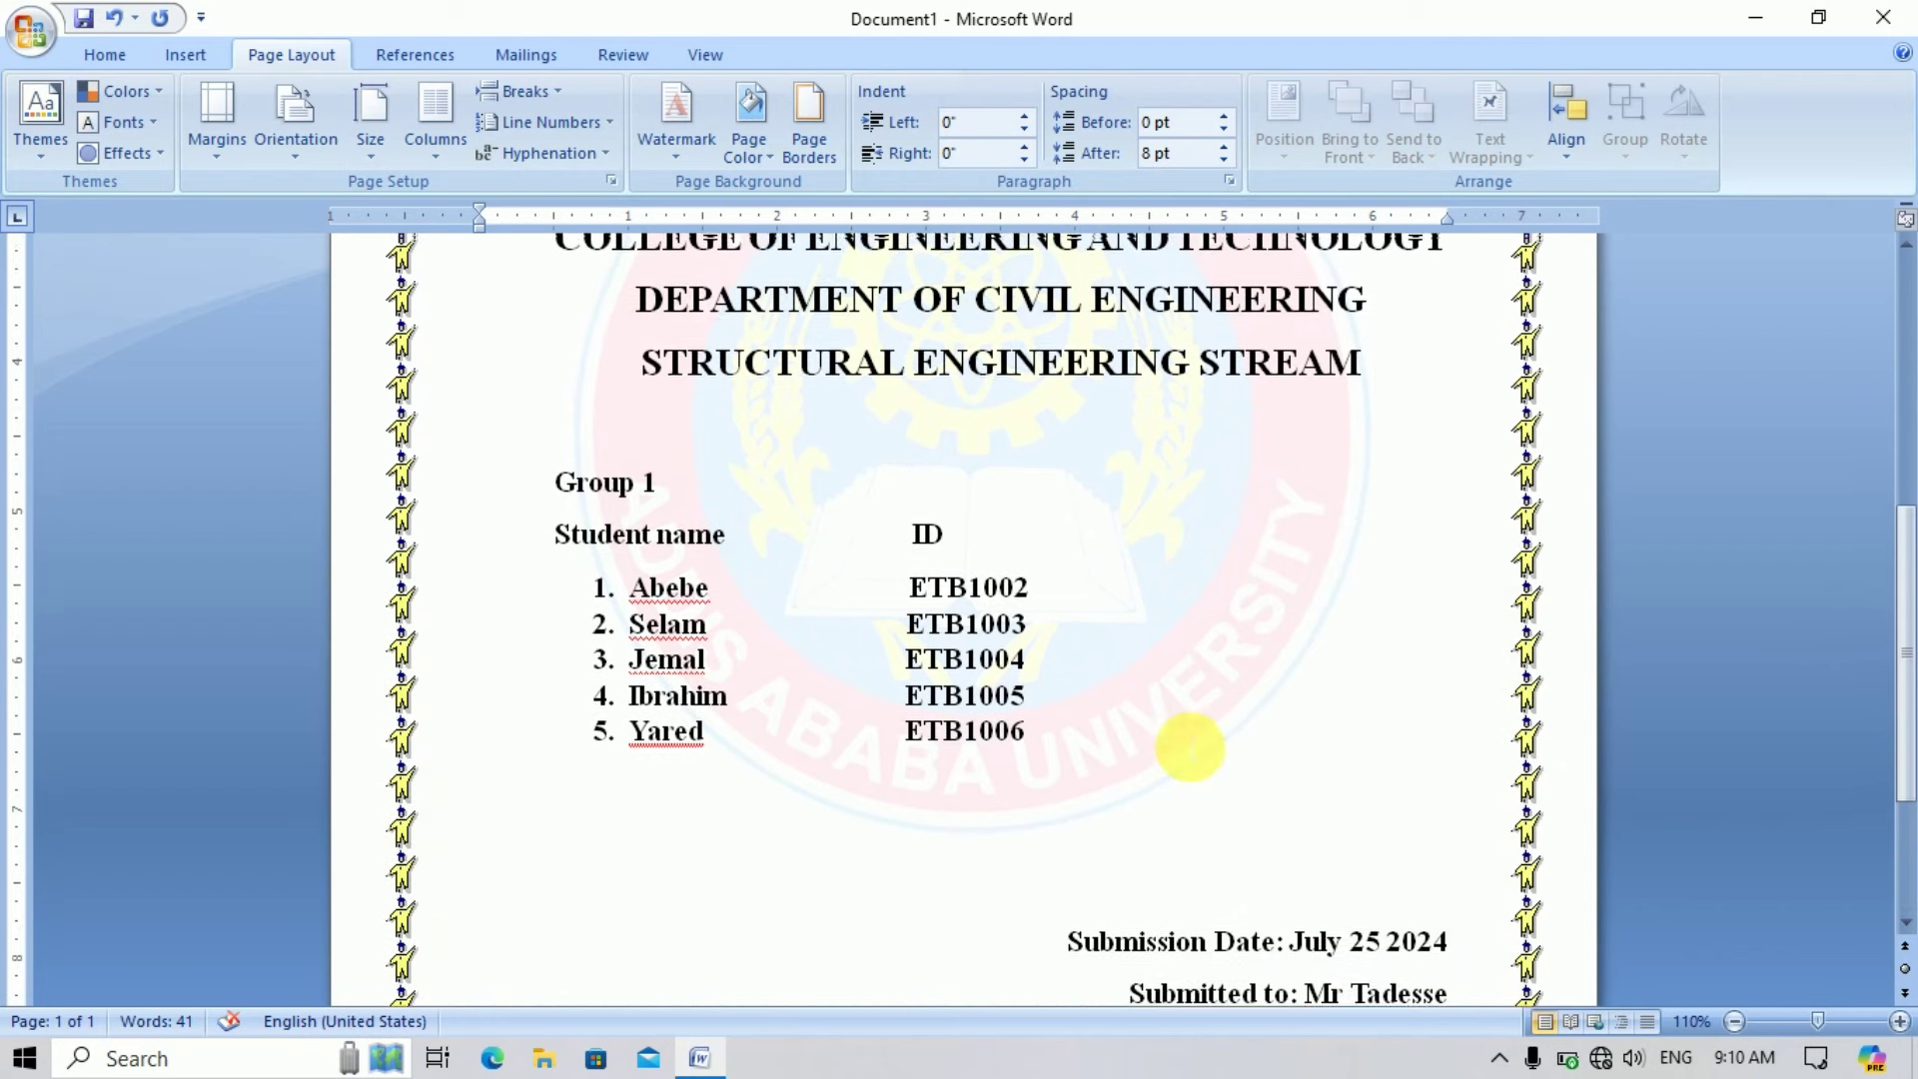
scroll(1189, 747, "up", 1)
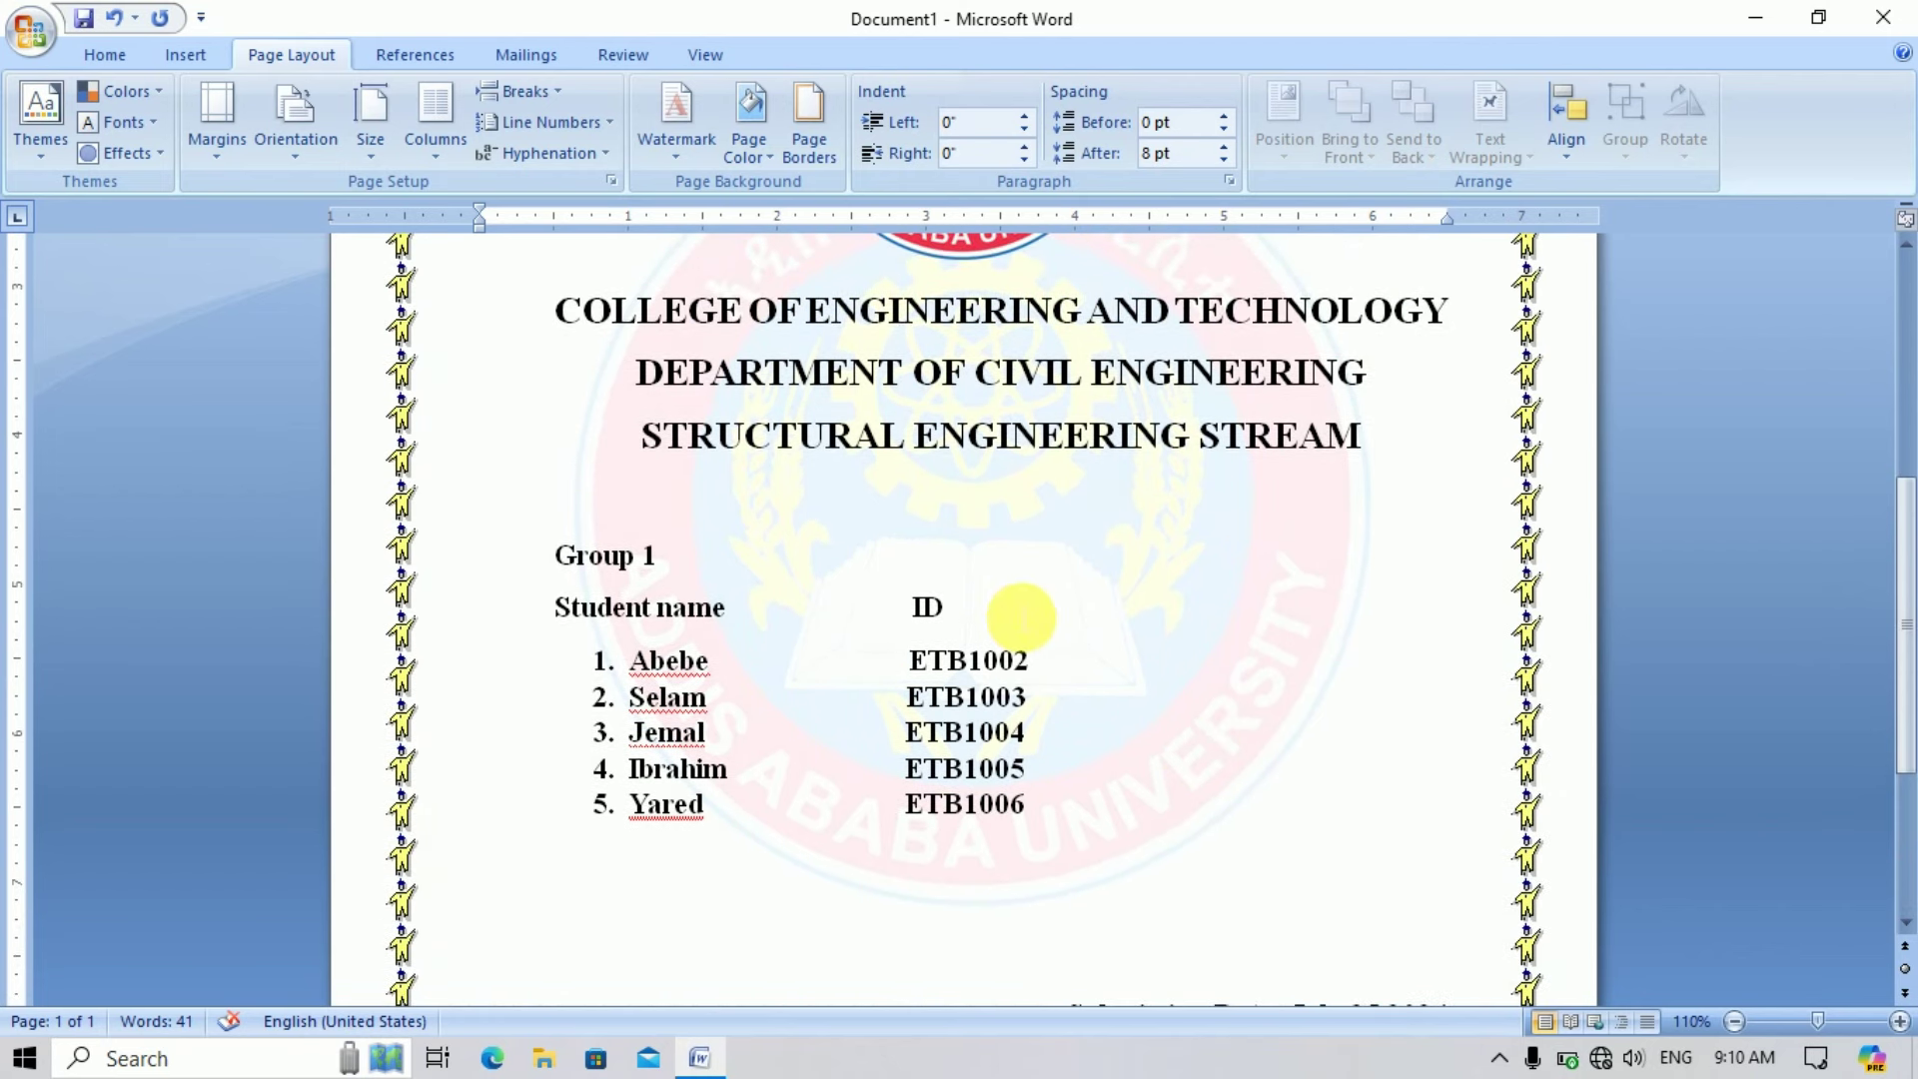
- Color the 'Student name' and 'ID' heading line green from Standard Colors
left_click_drag(974, 617, 568, 602)
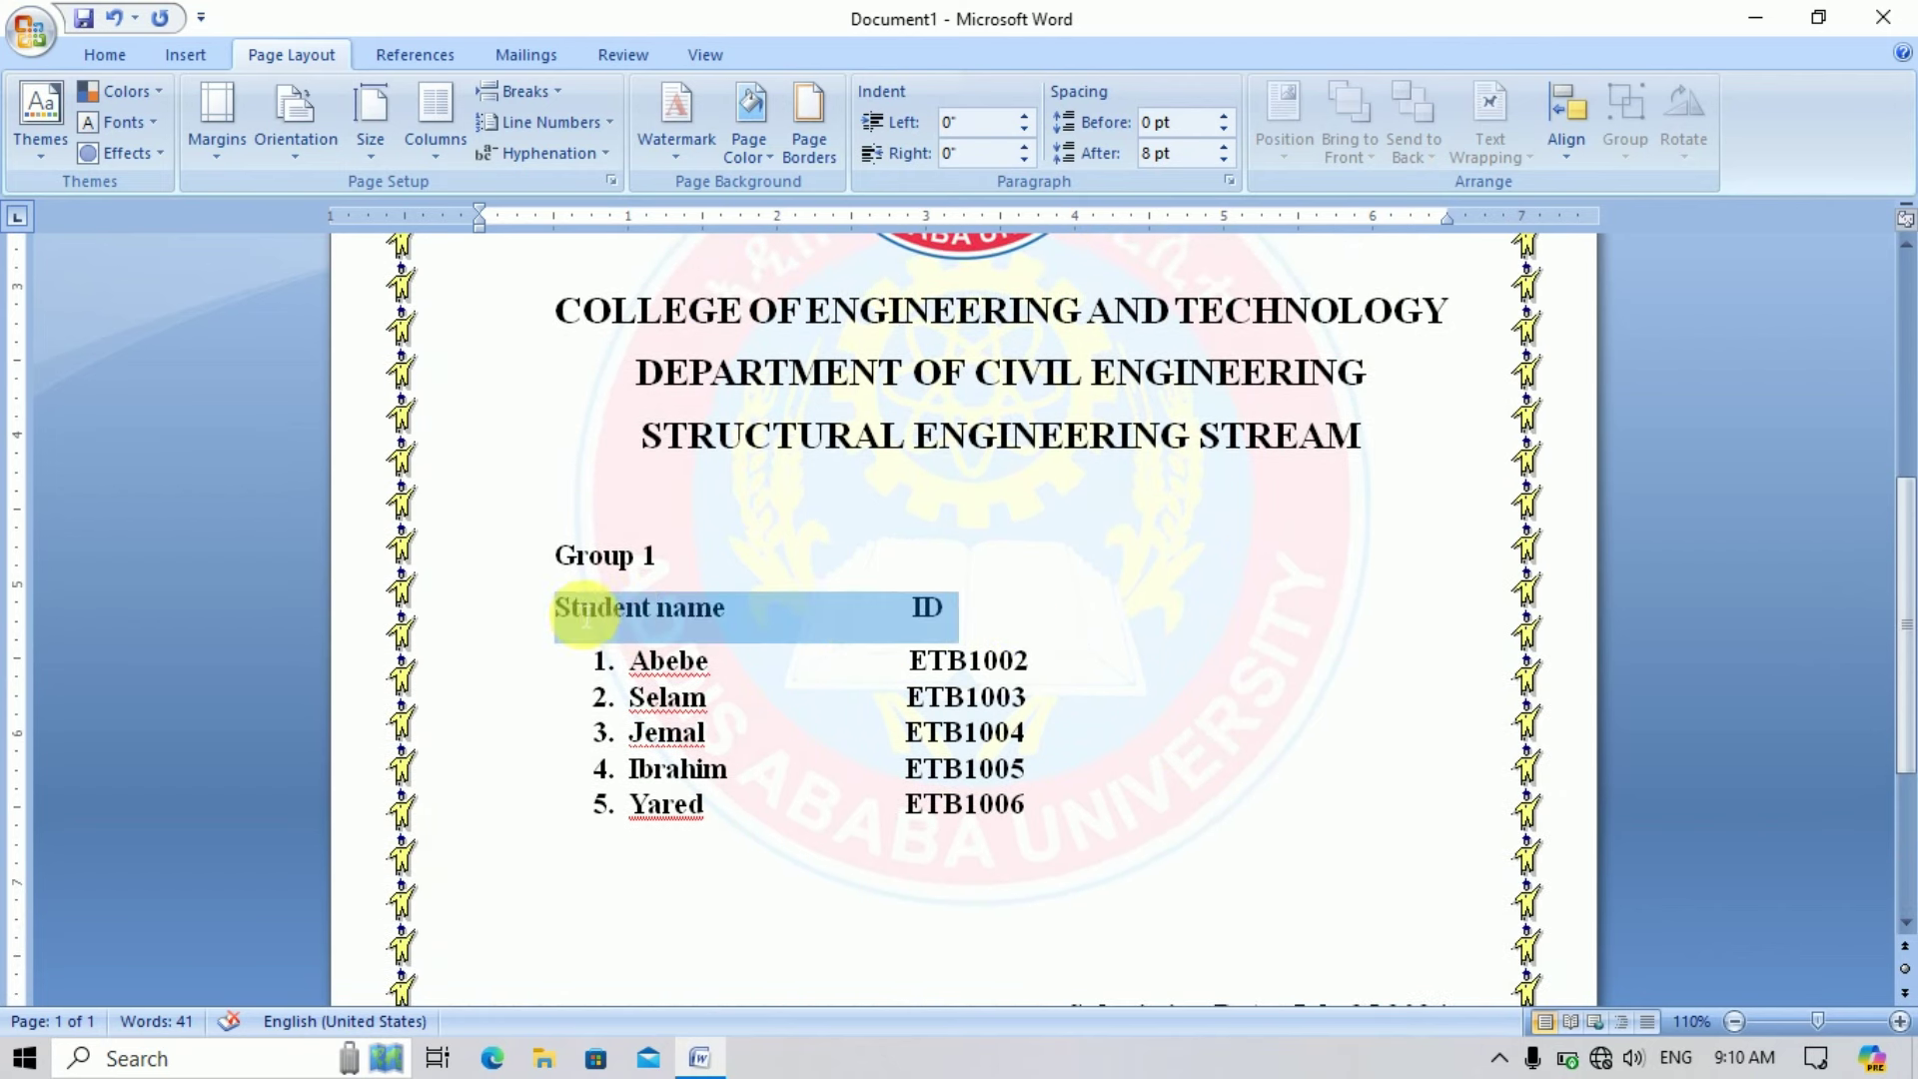
left_click(106, 51)
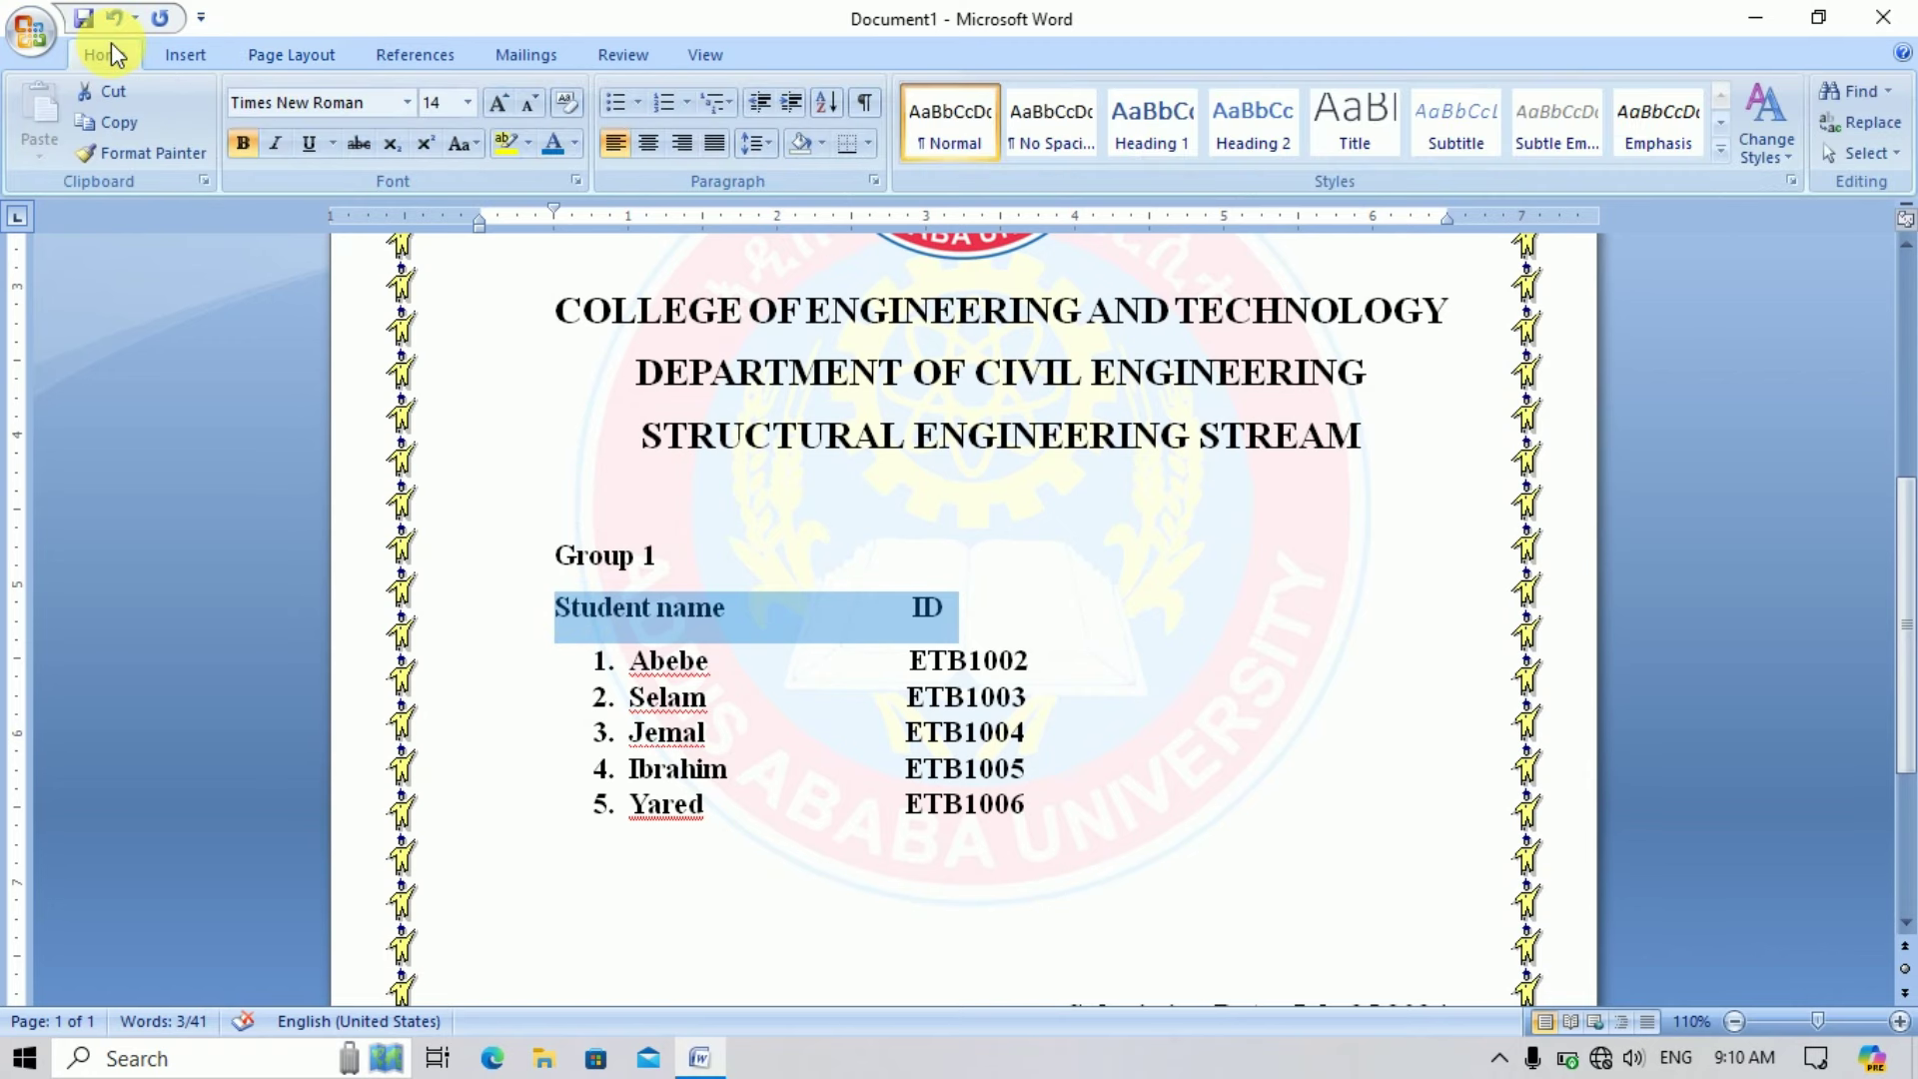
left_click(576, 147)
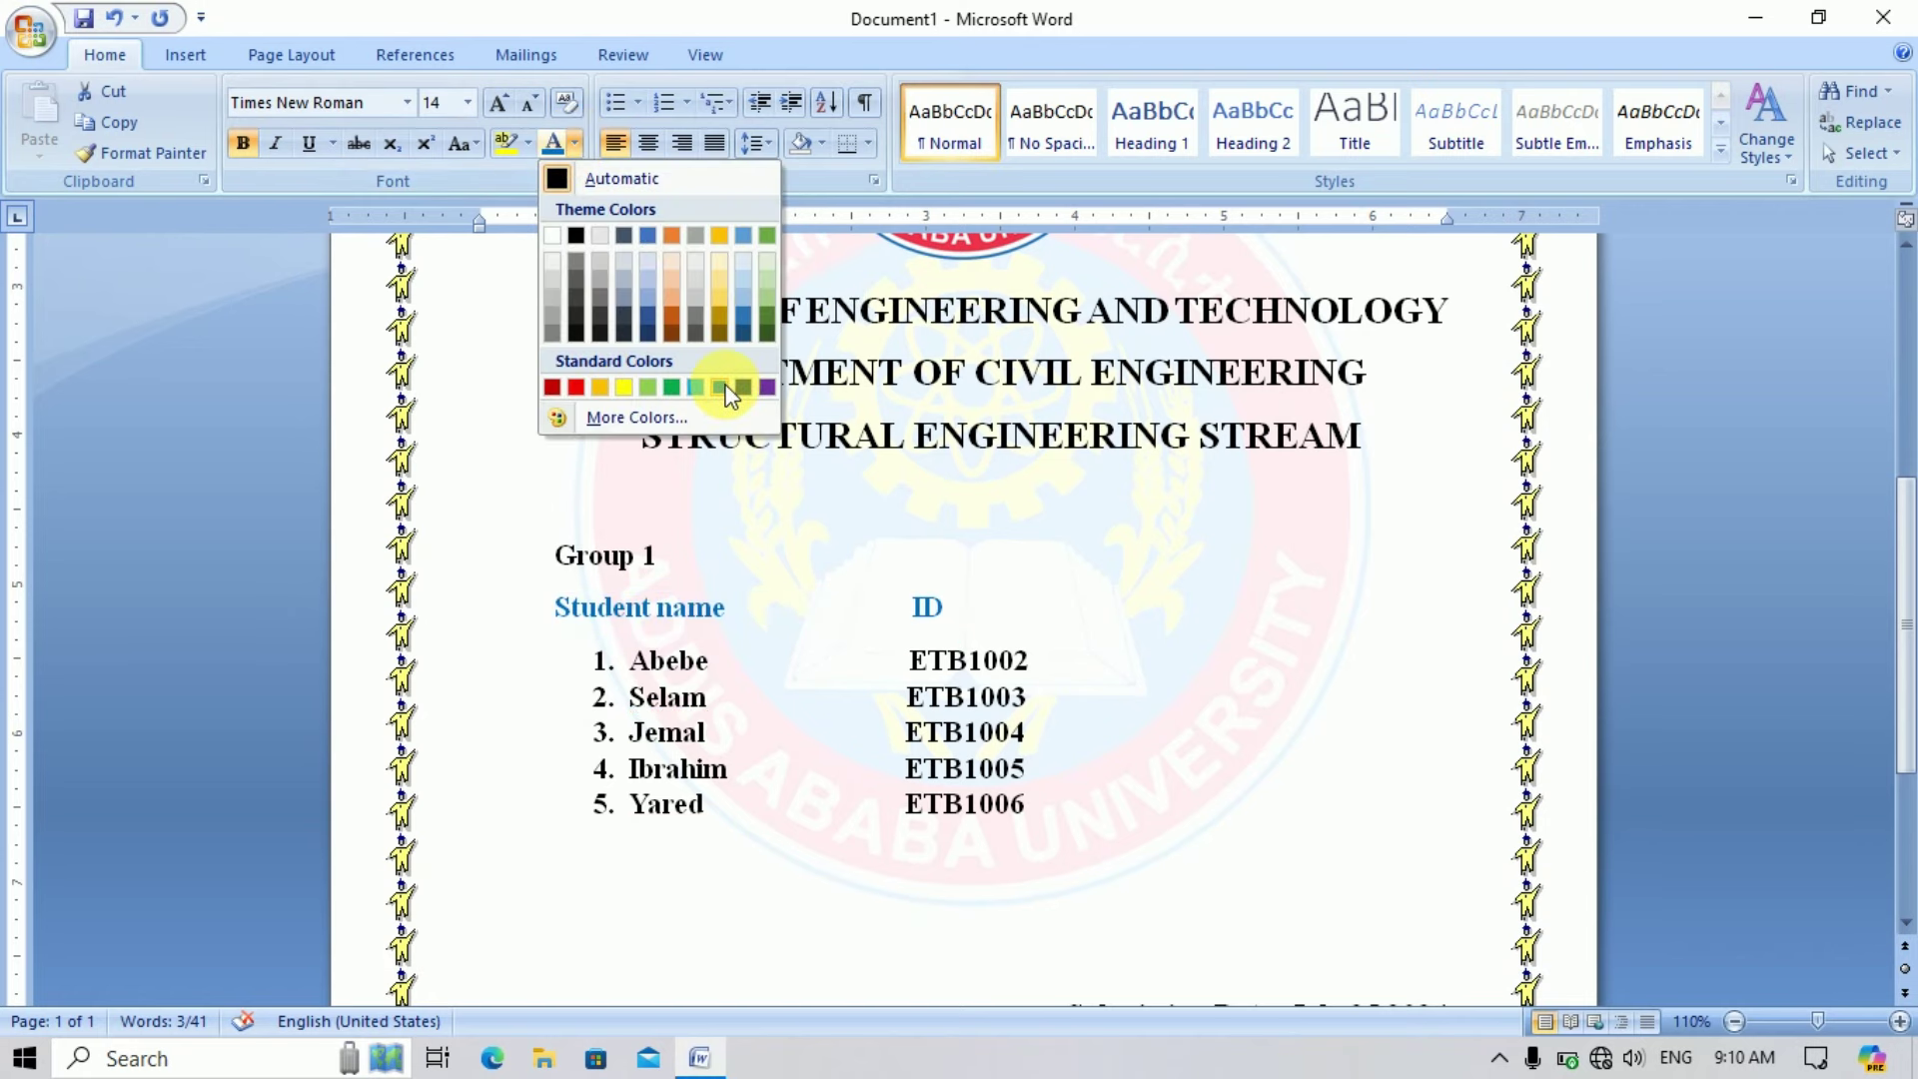
left_click(681, 386)
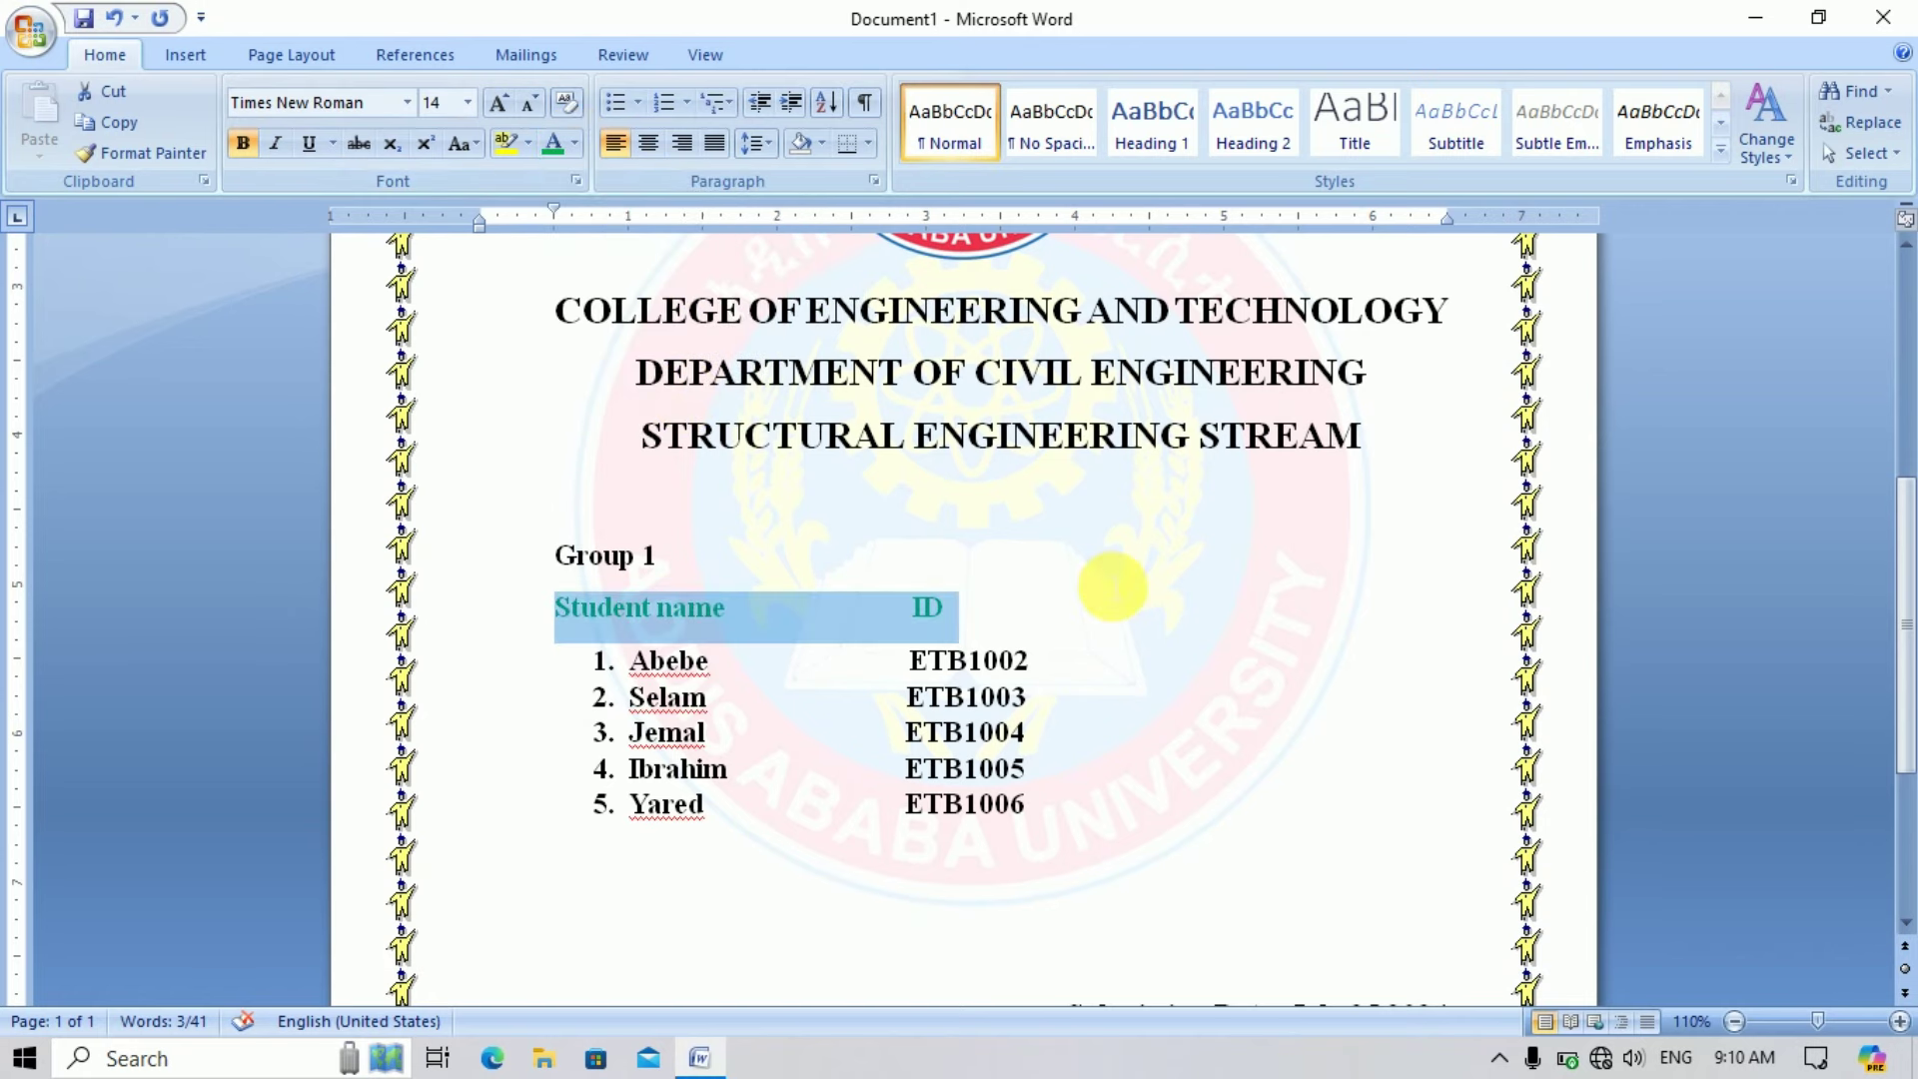
left_click(1104, 578)
scroll(1108, 584, "down", 2)
scroll(1113, 586, "down", 1)
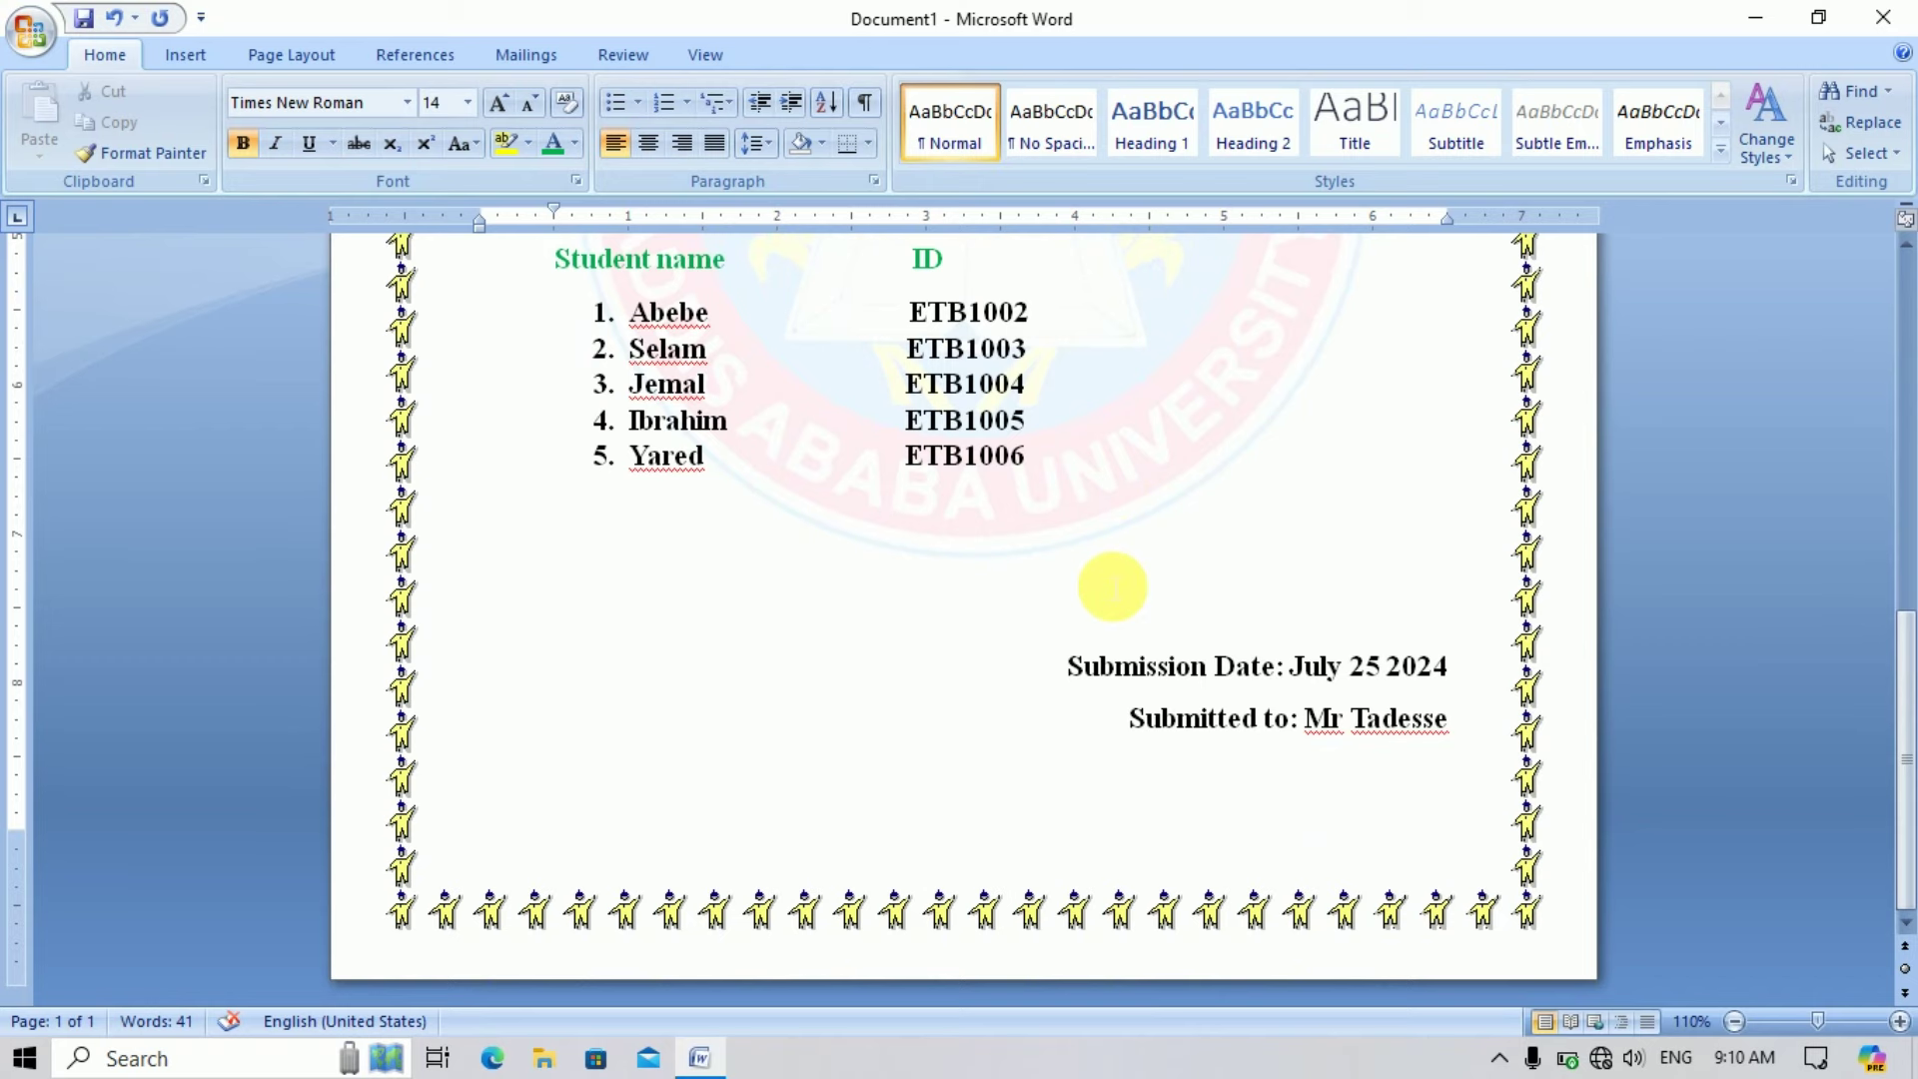
scroll(1113, 586, "up", 3)
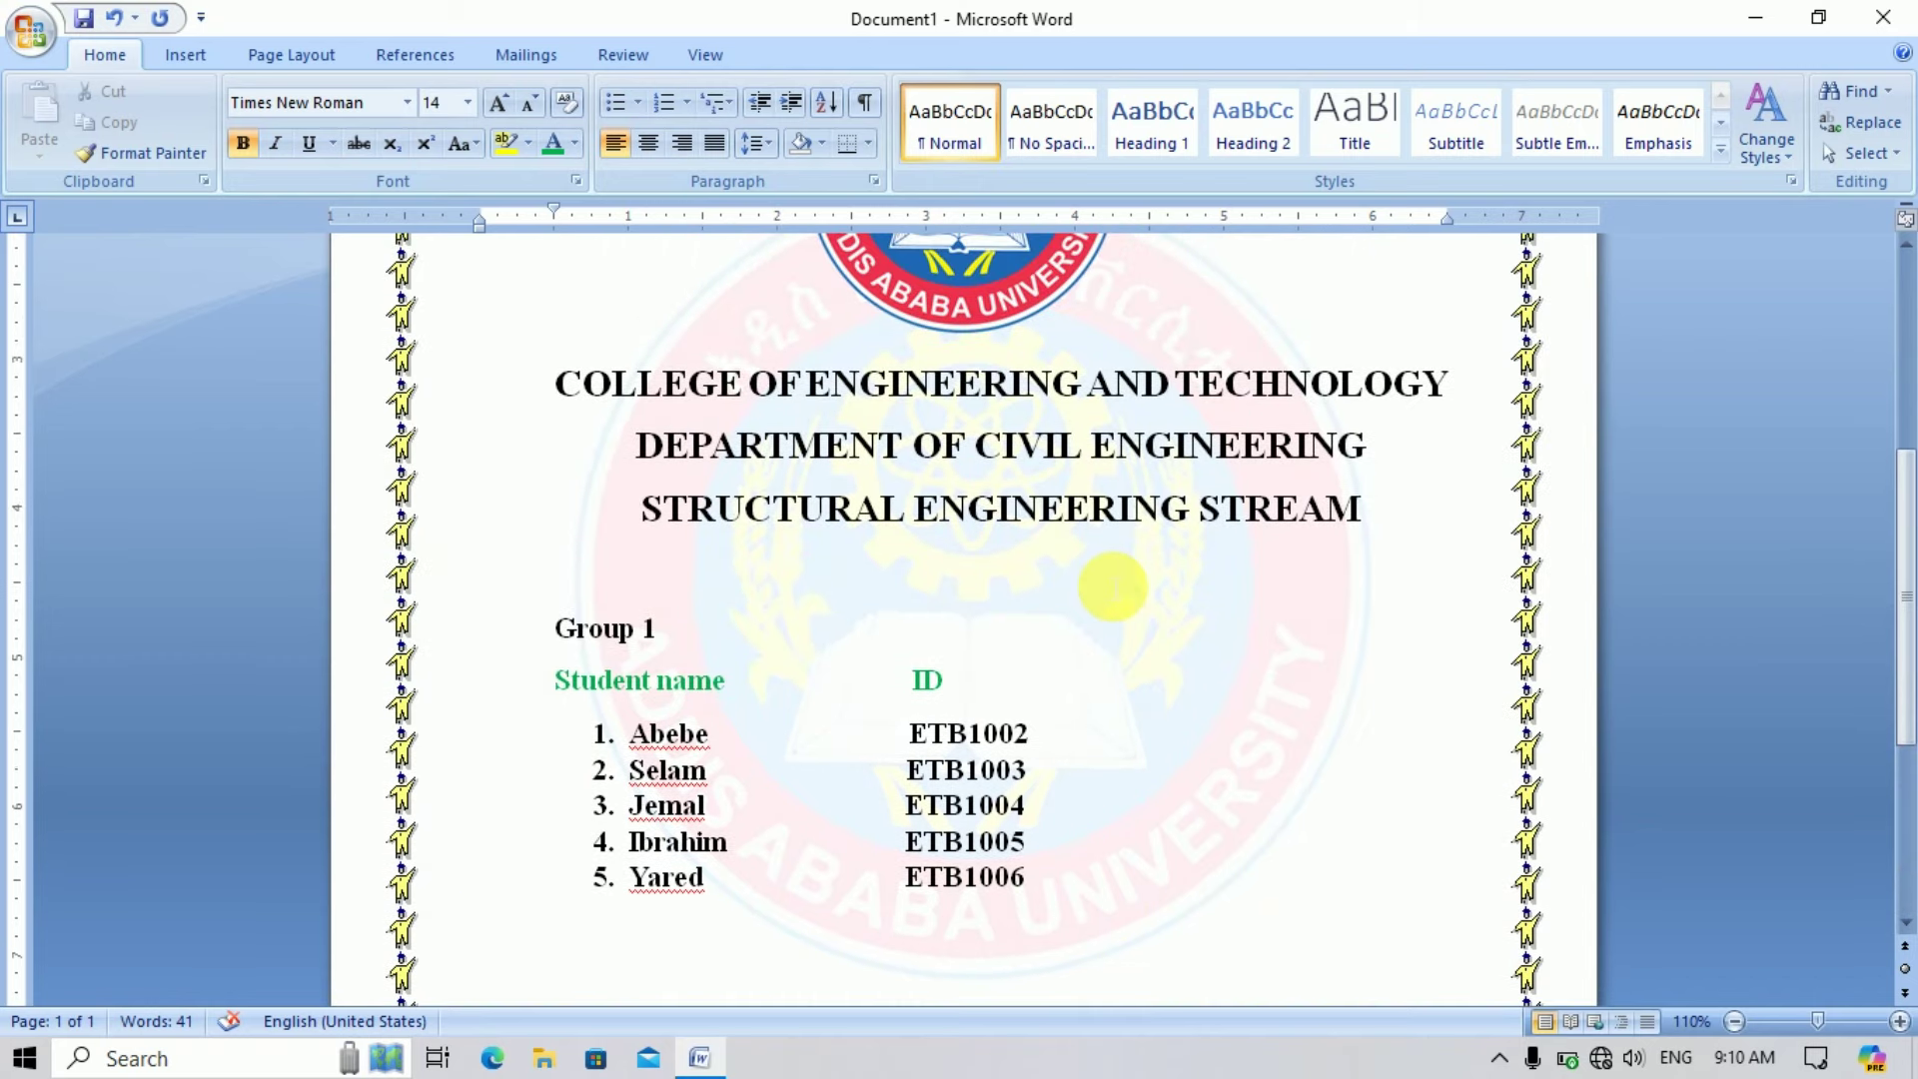
scroll(1113, 587, "up", 4)
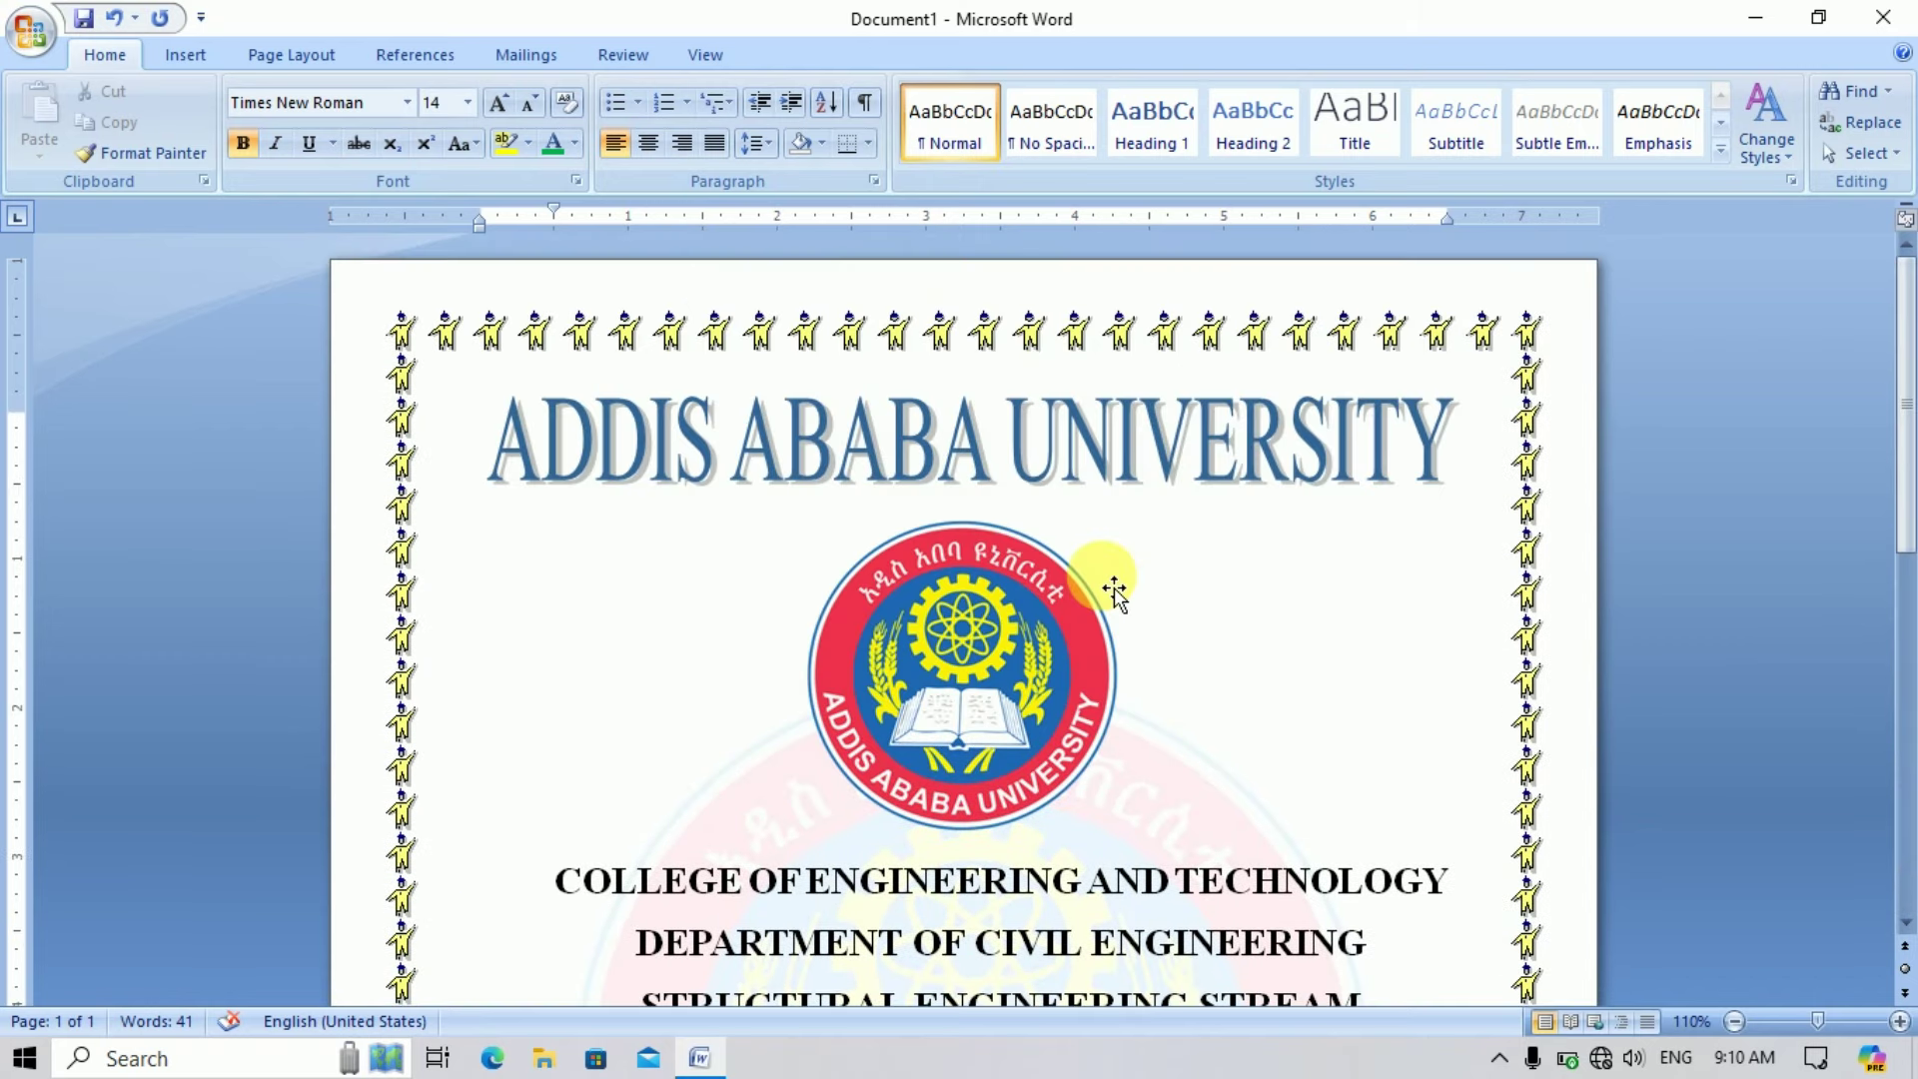
scroll(1112, 587, "down", 2)
scroll(1113, 587, "down", 3)
scroll(1112, 586, "down", 2)
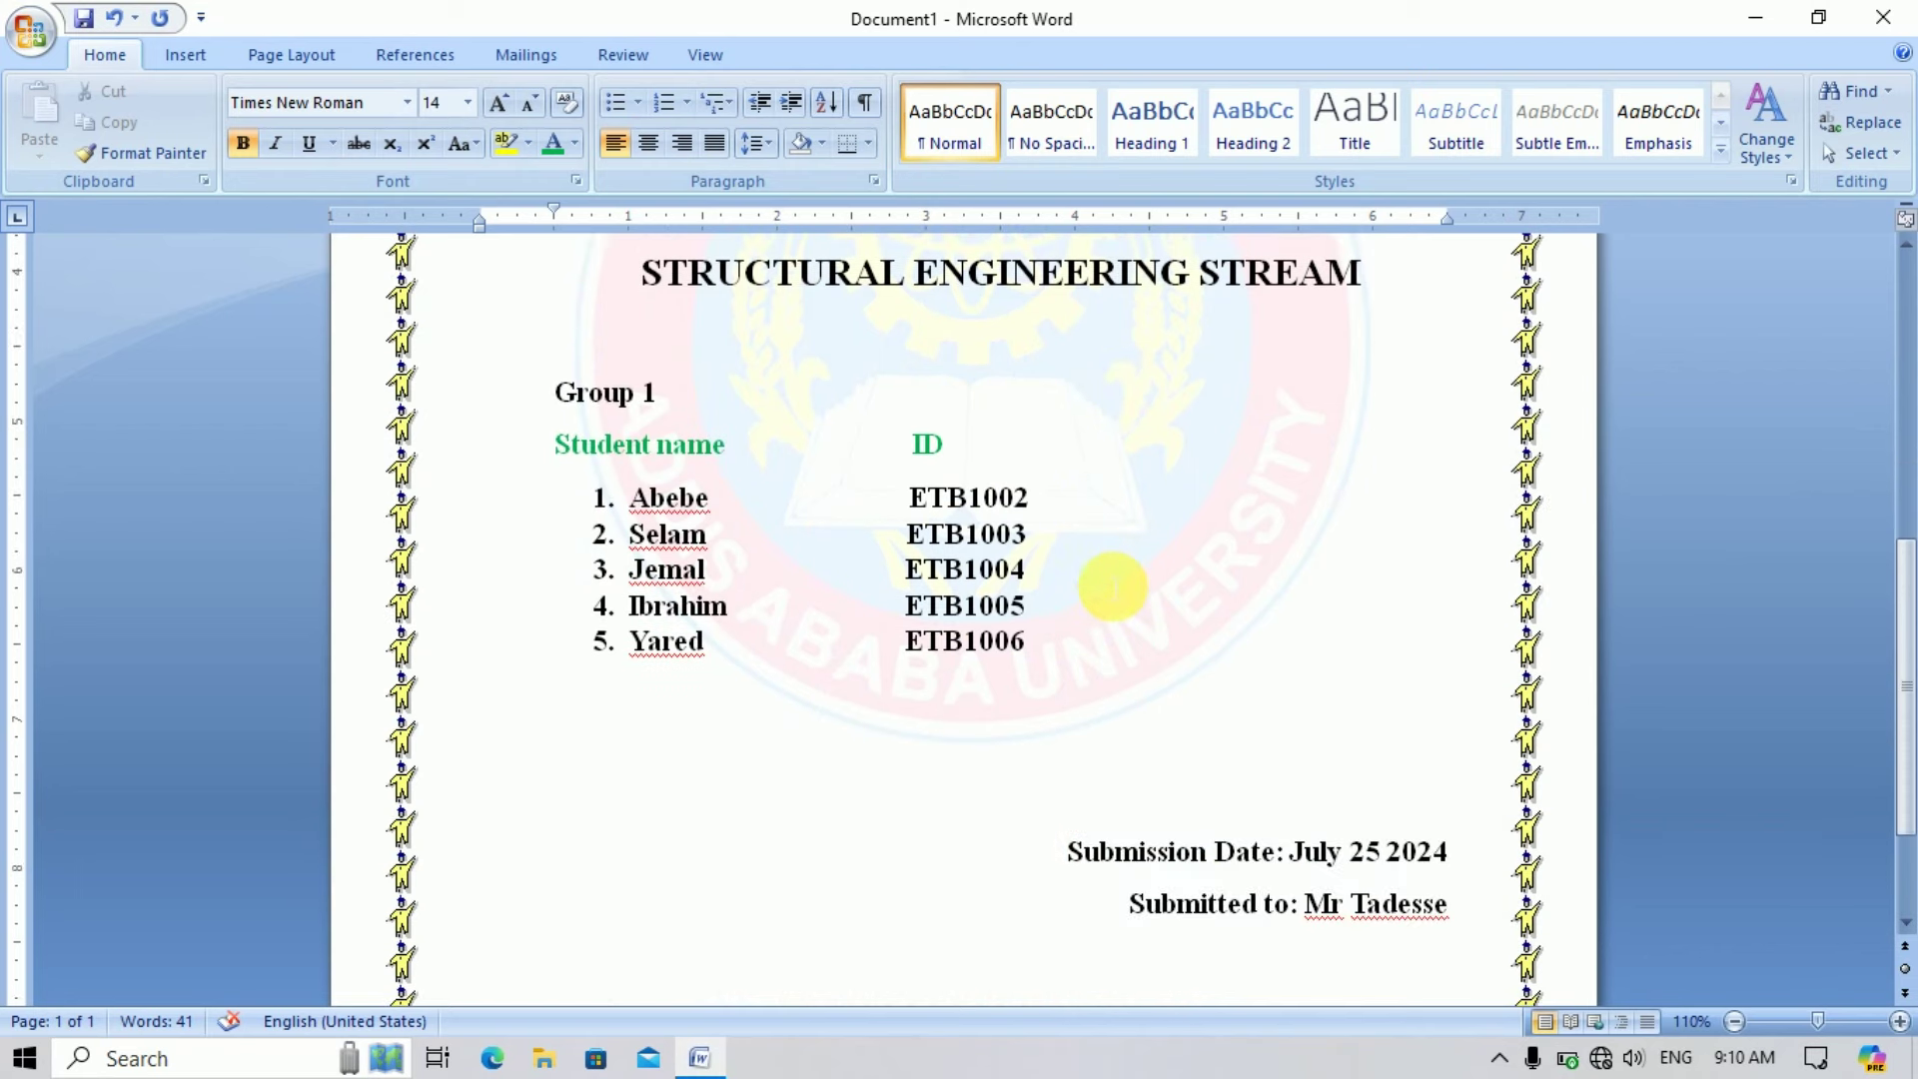